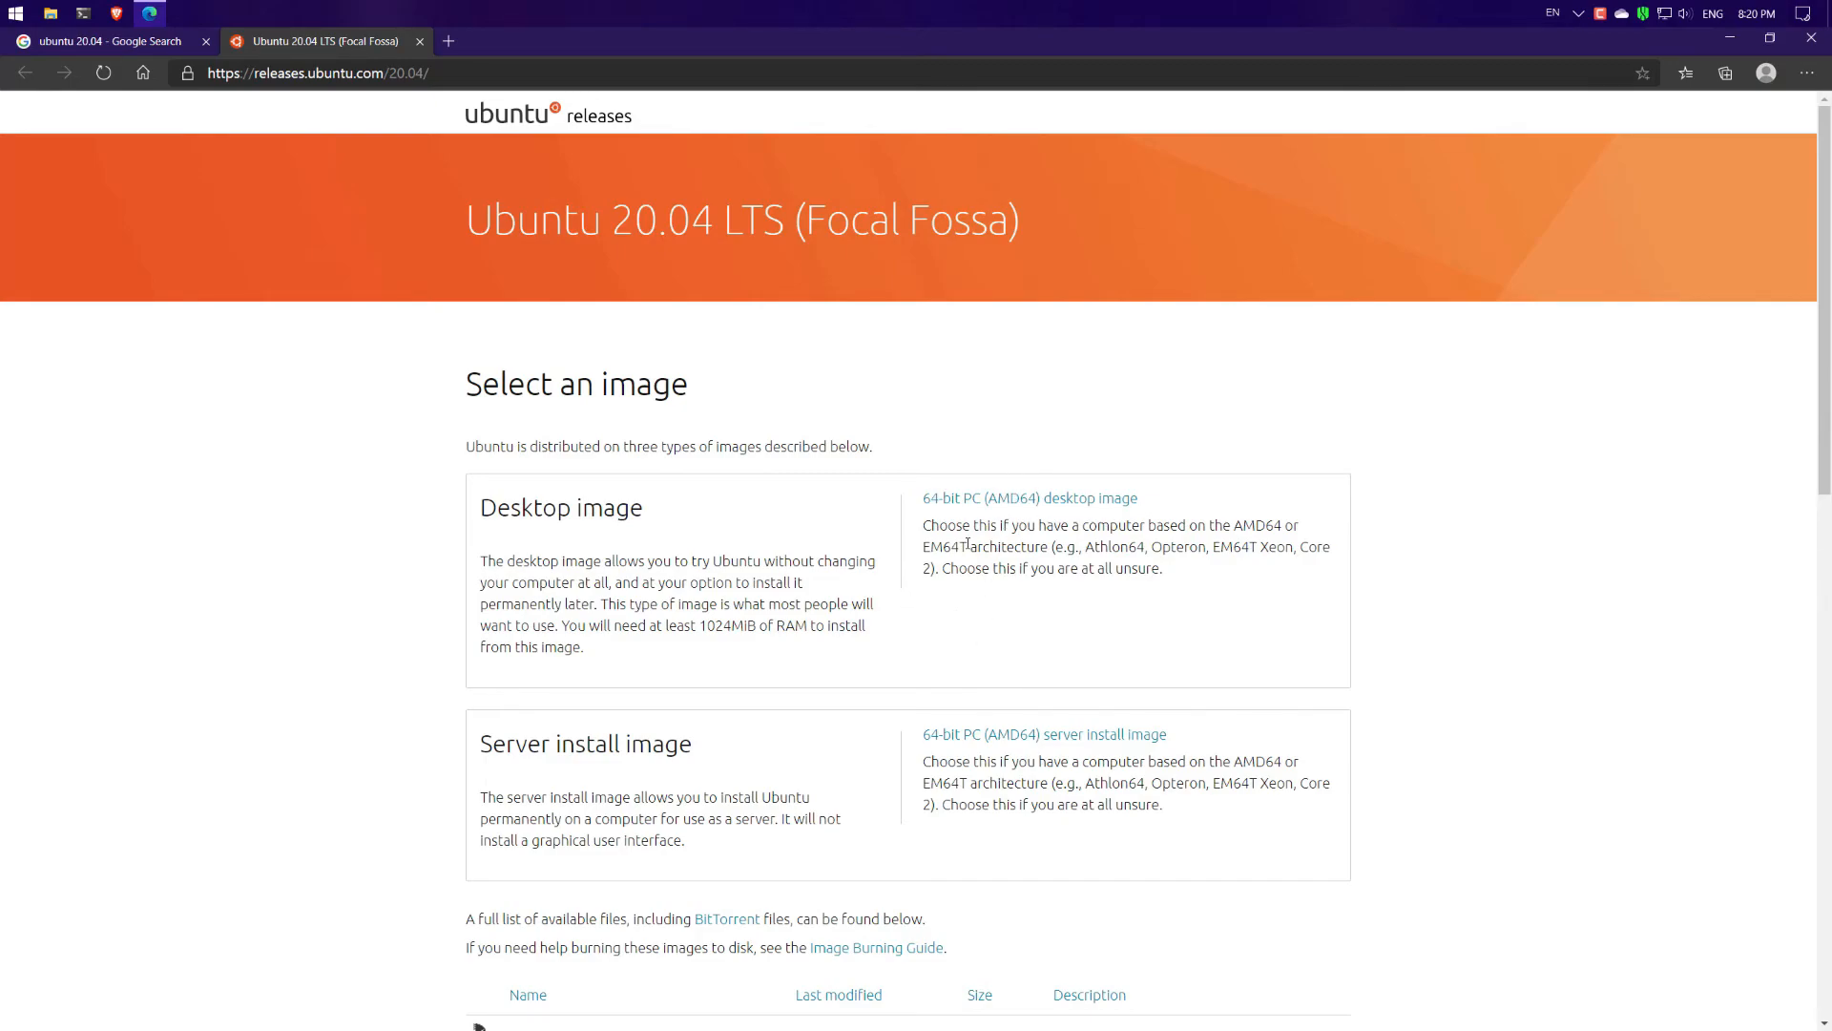
# Download the 64-bit PC (AMD64) desktop image of Ubuntu 20.04 LTS and show the full list of downloads.
pyautogui.click(986, 499)
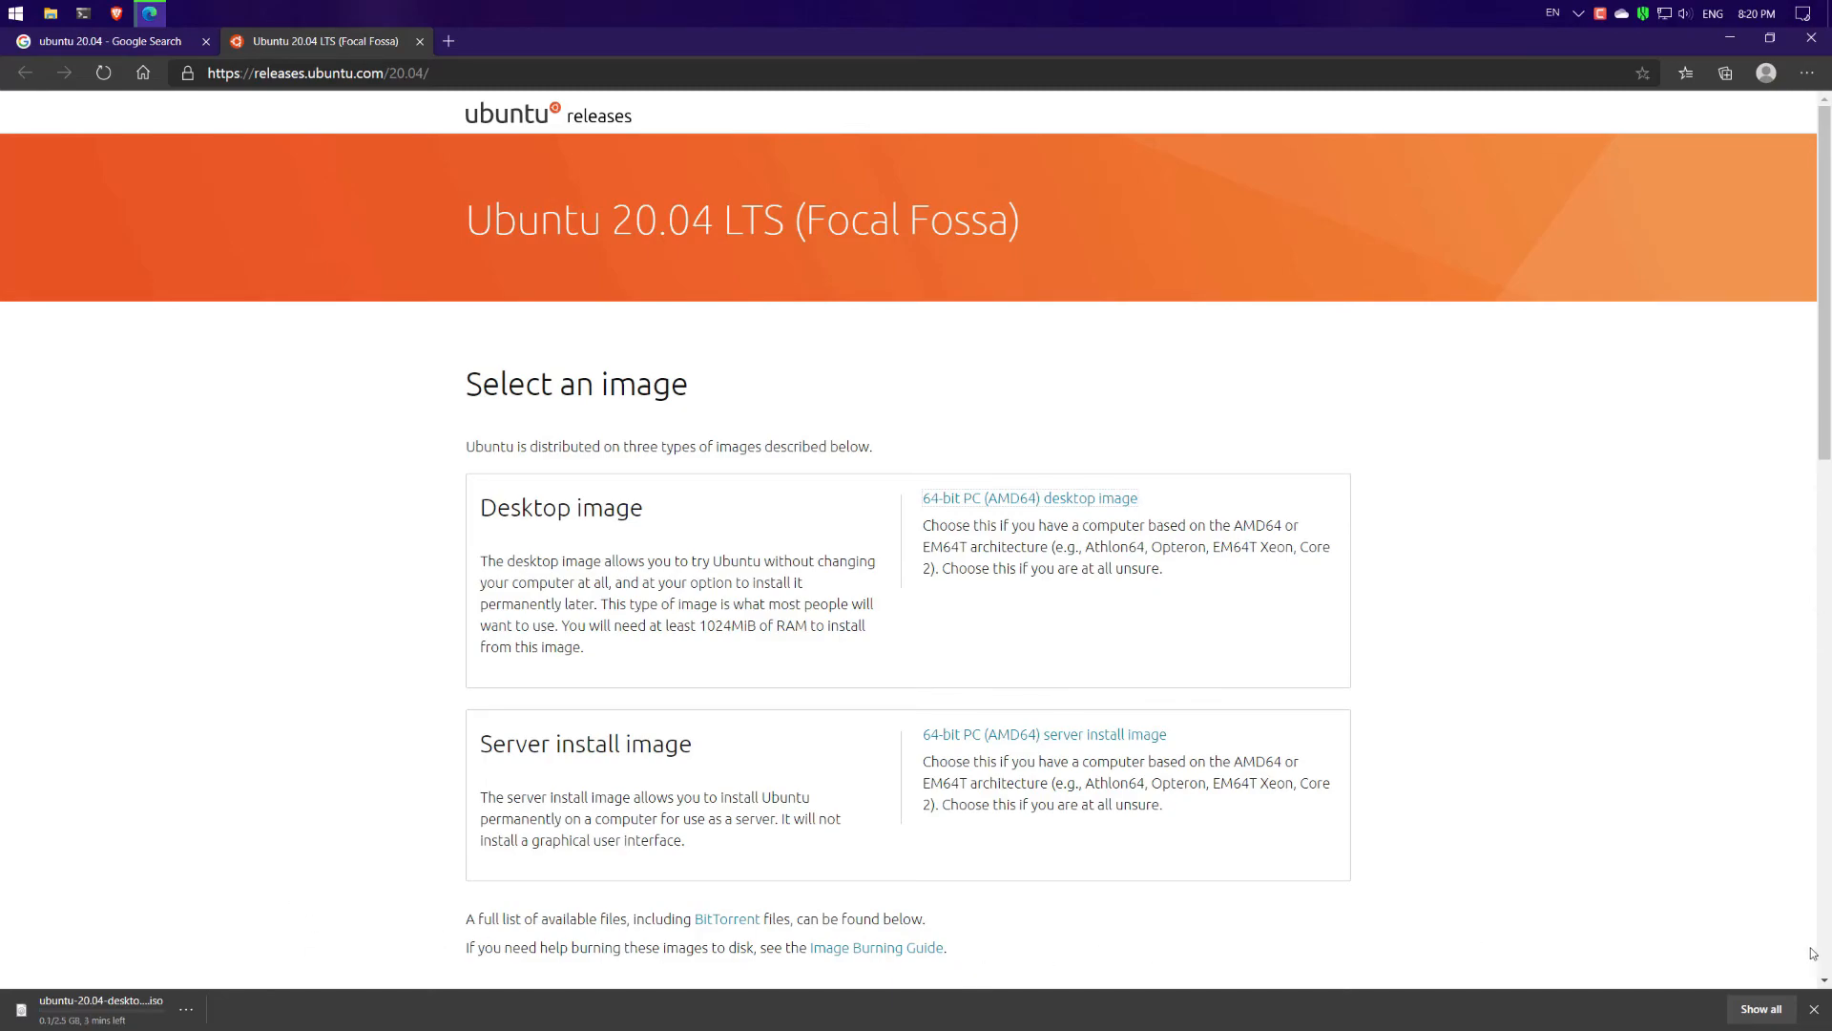
pyautogui.click(1756, 1014)
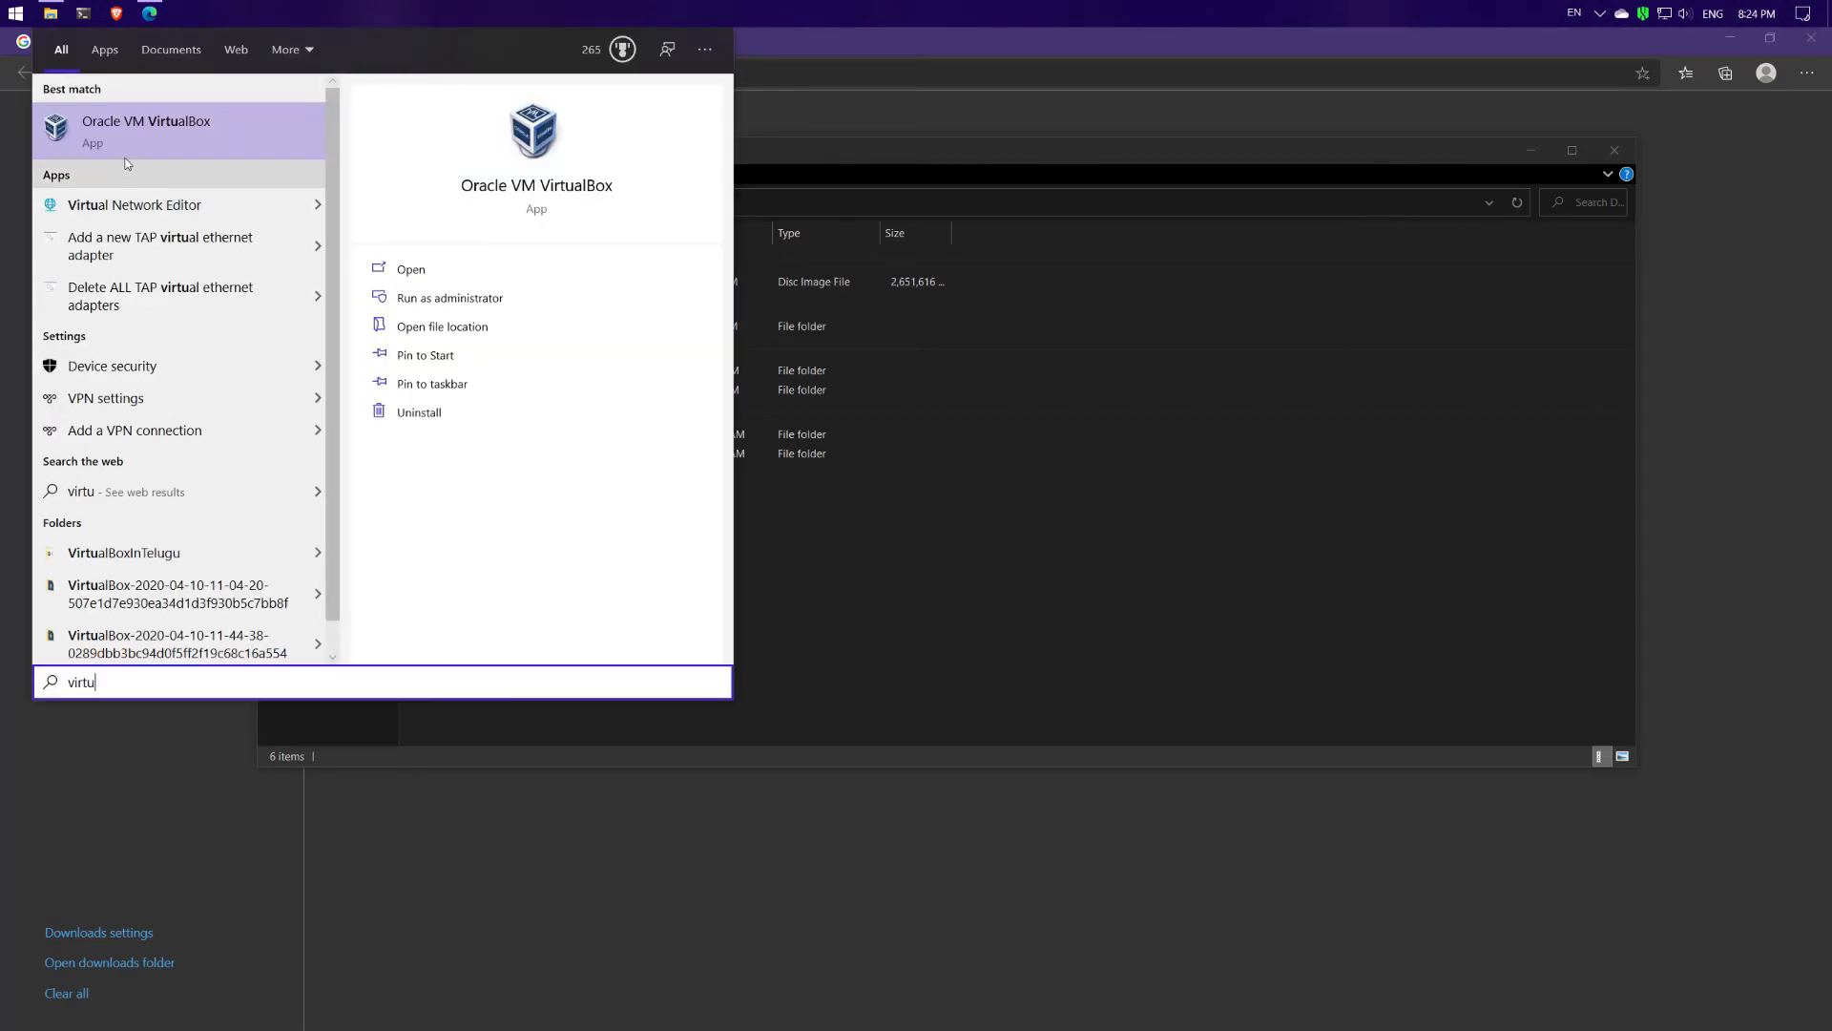
# Switch to Oracle VM VirtualBox and begin a new virtual machine named Ubuntu2004.
pyautogui.click(125, 158)
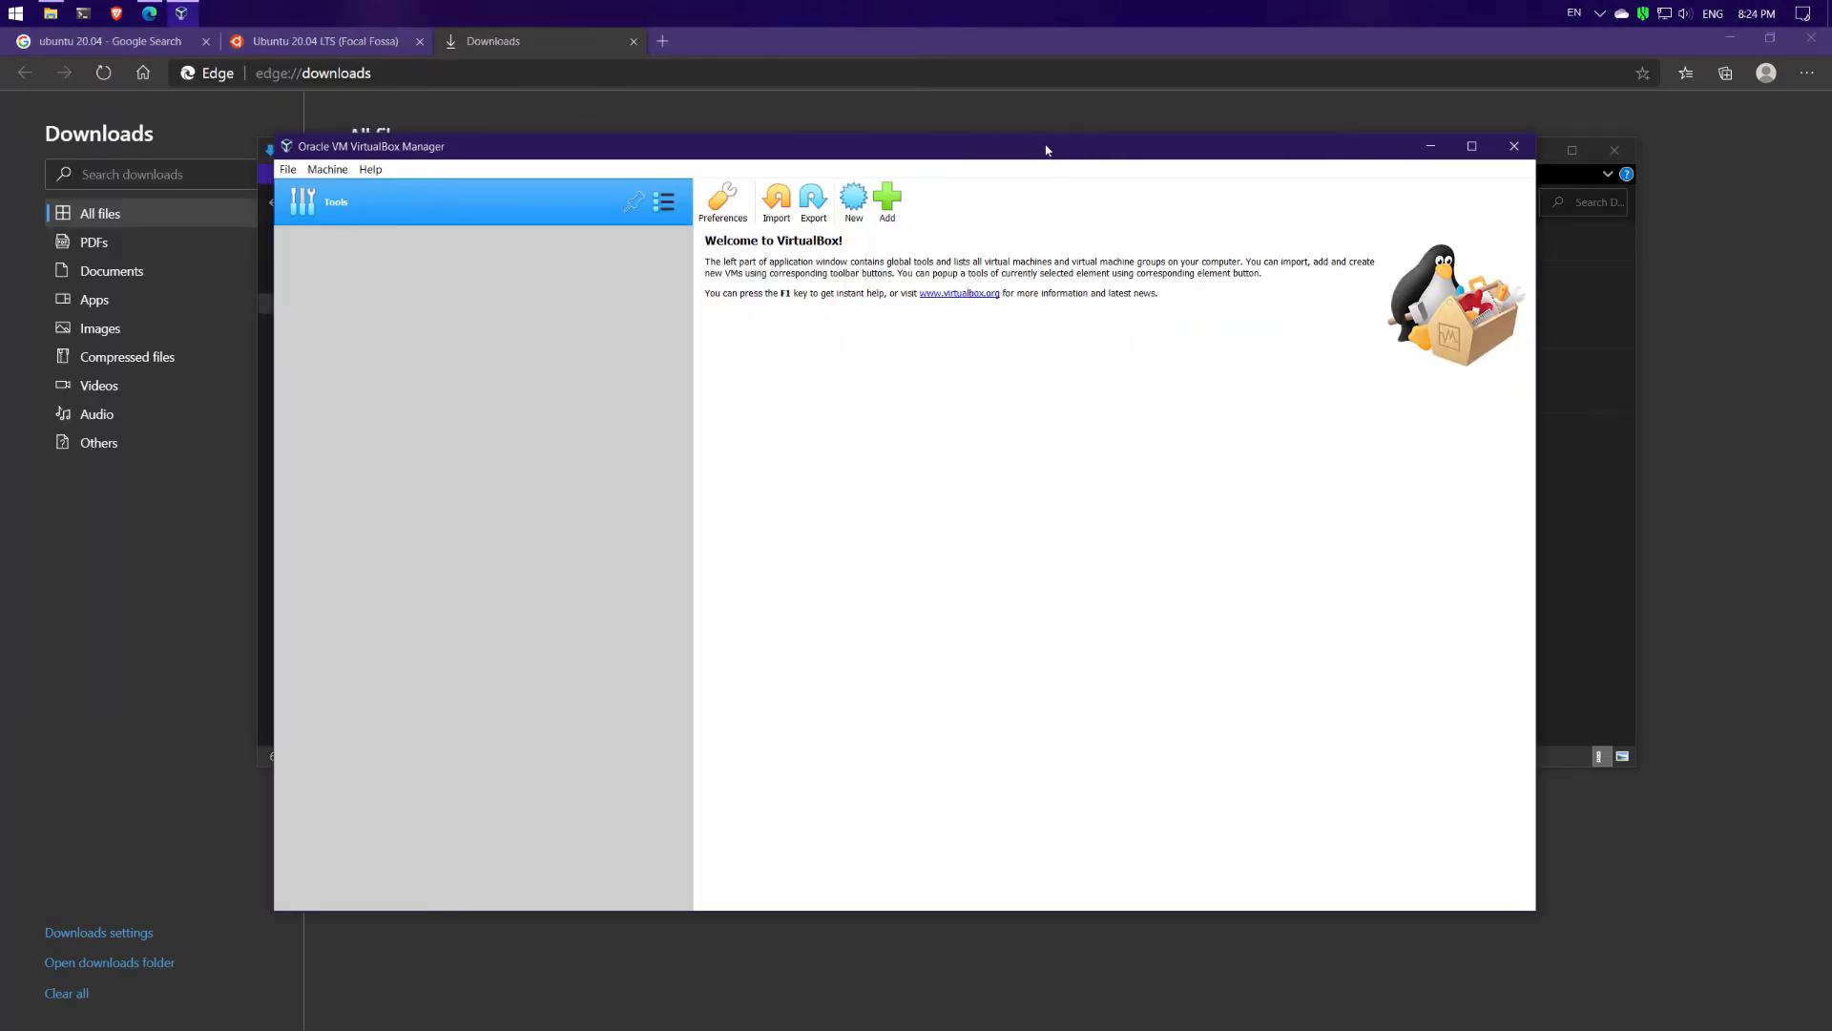
pyautogui.moveTo(1049, 156); pyautogui.dragTo(1035, 138)
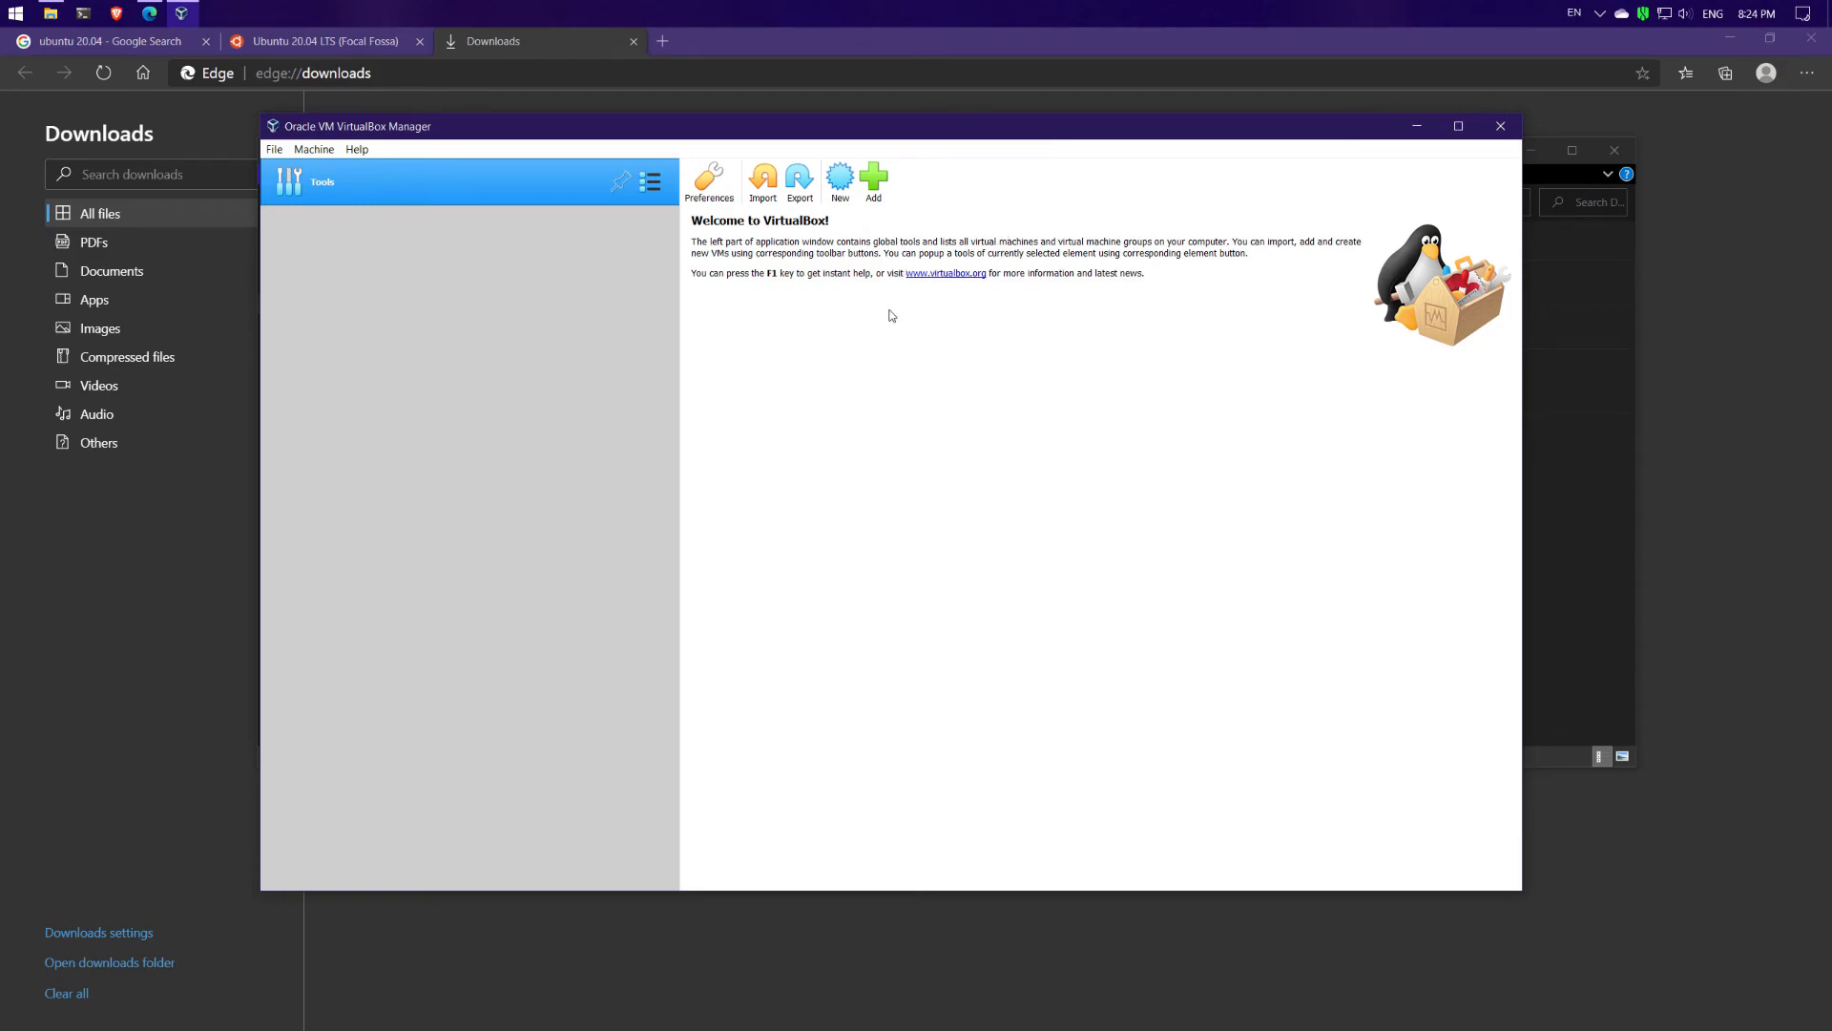
pyautogui.click(840, 176)
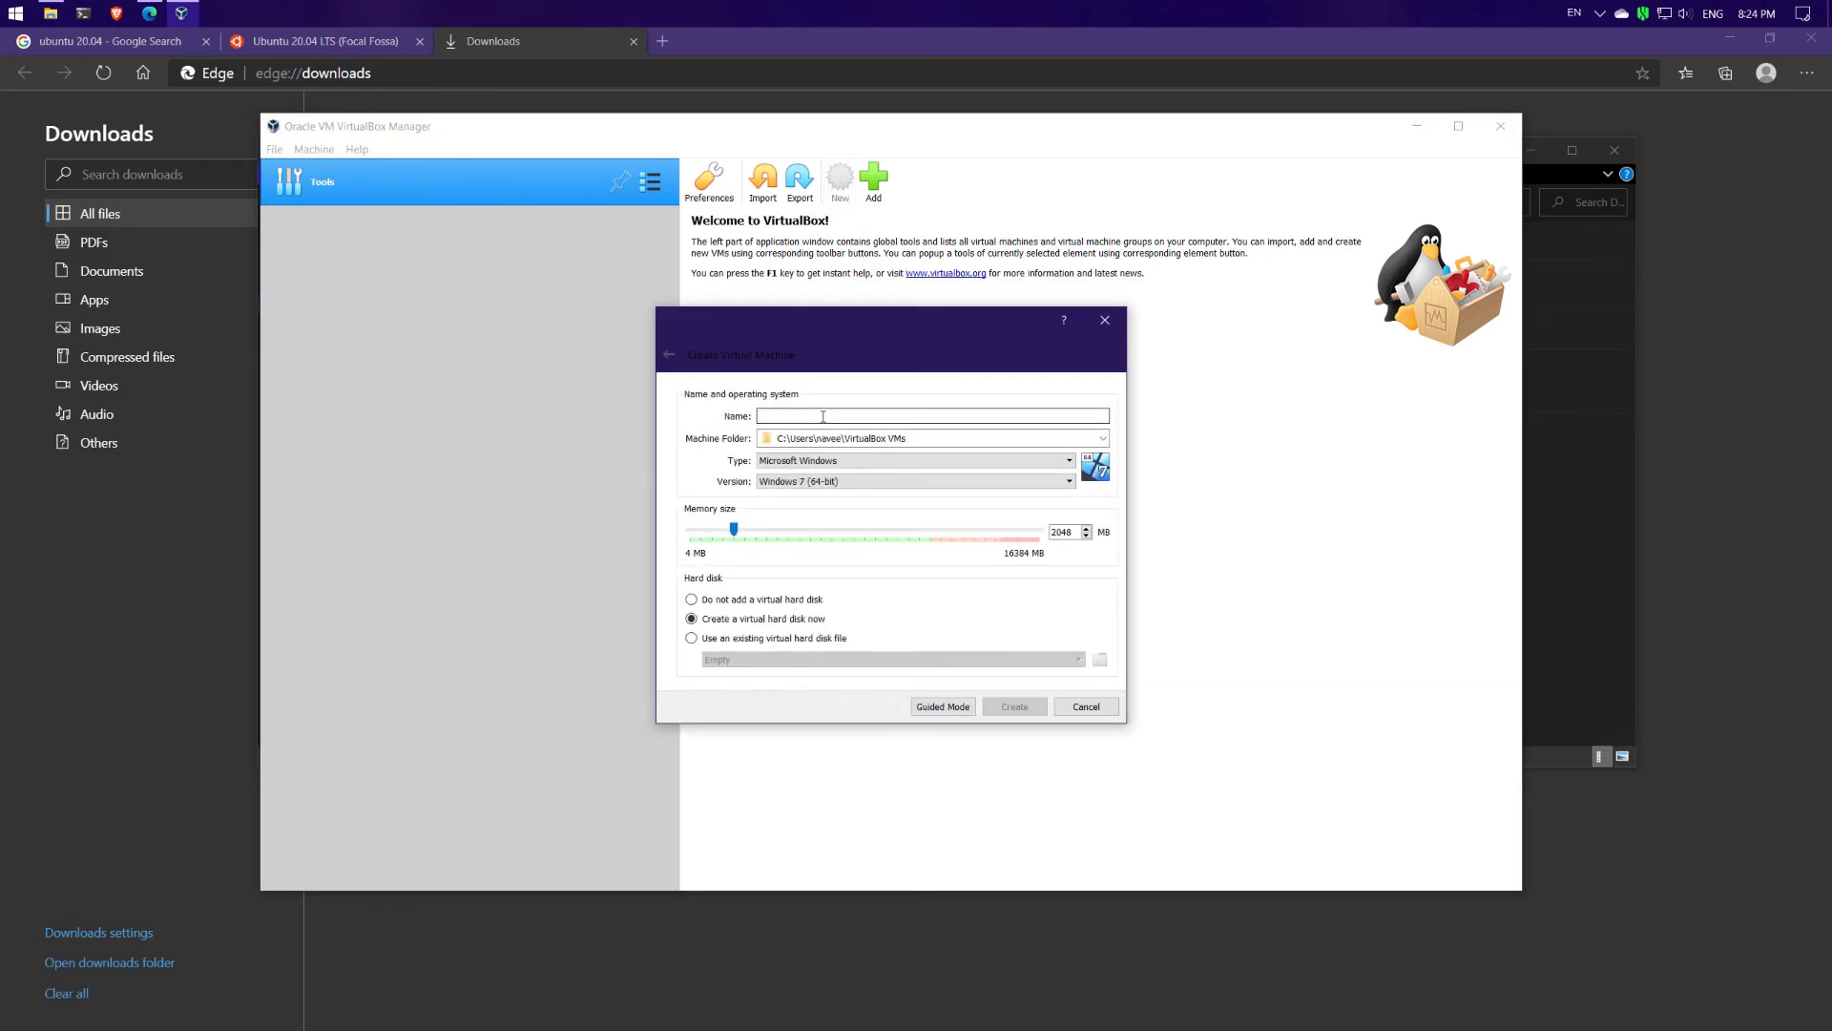
pyautogui.write('Ubunt')
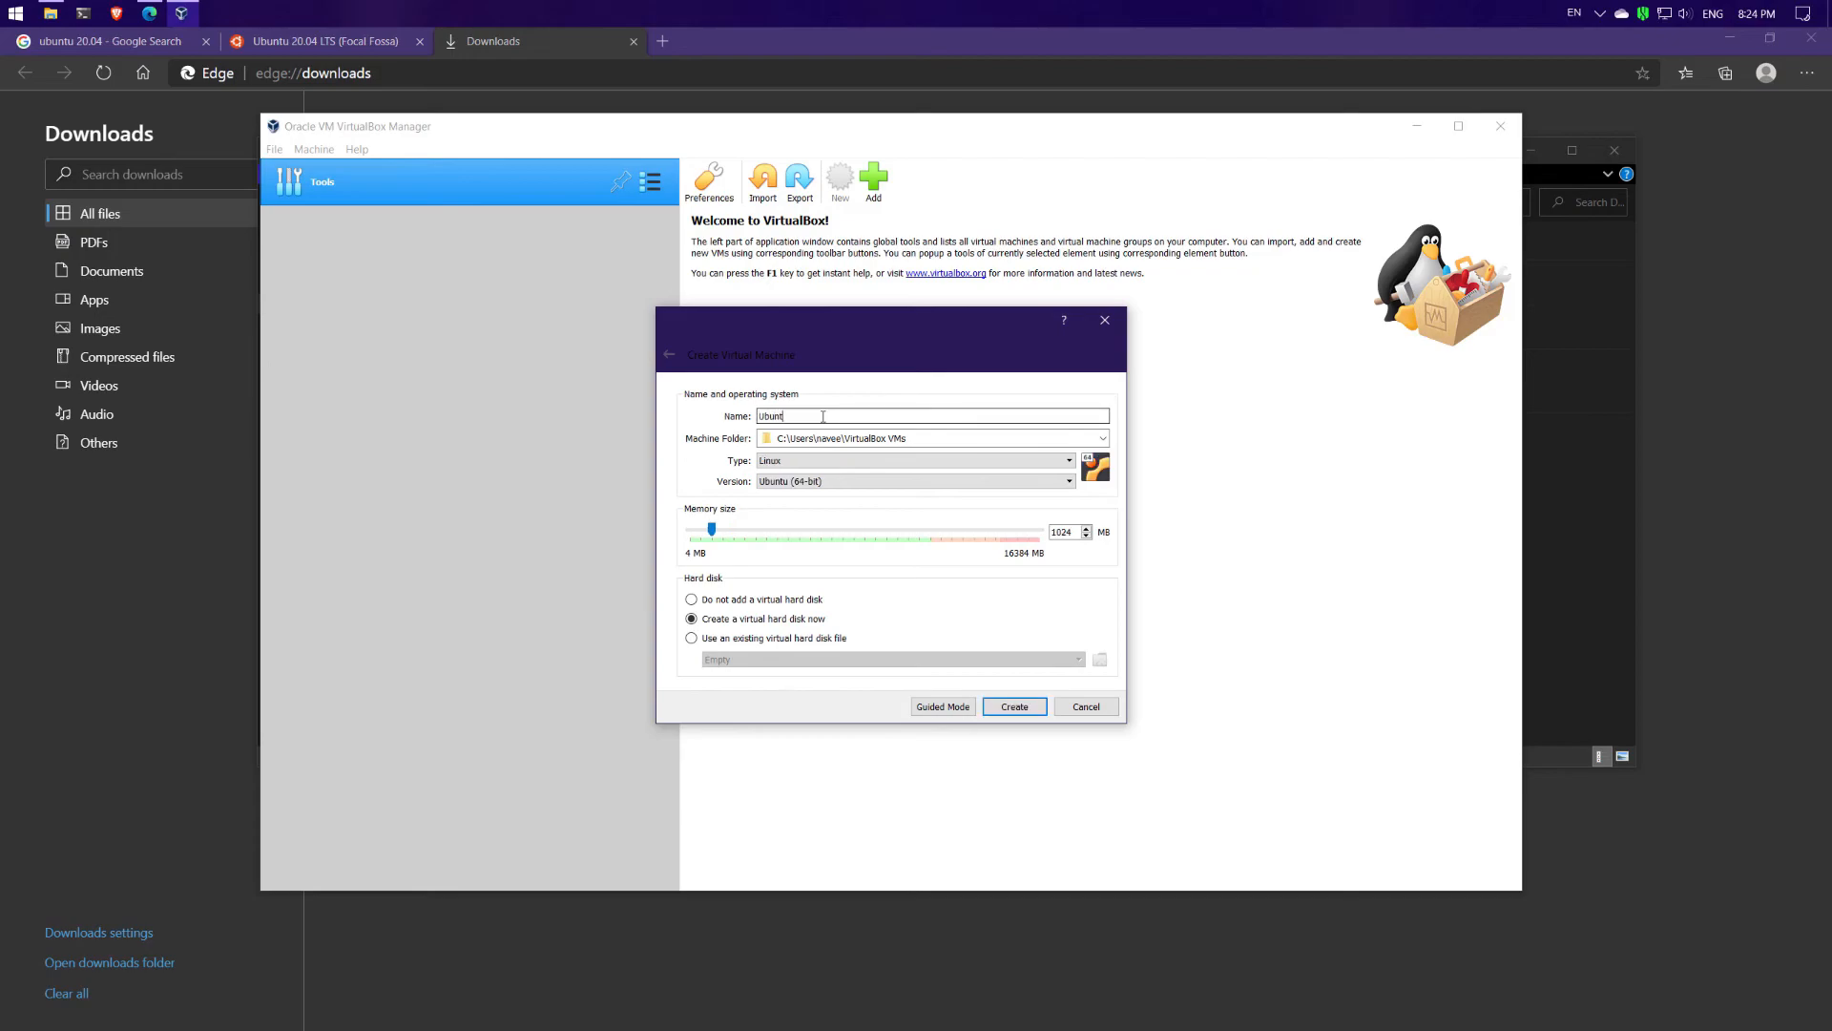
pyautogui.write('u2004')
# Set the new virtual machine's folder to F:\VMs\Ubuntu2004.
pyautogui.click(1102, 439)
pyautogui.click(940, 464)
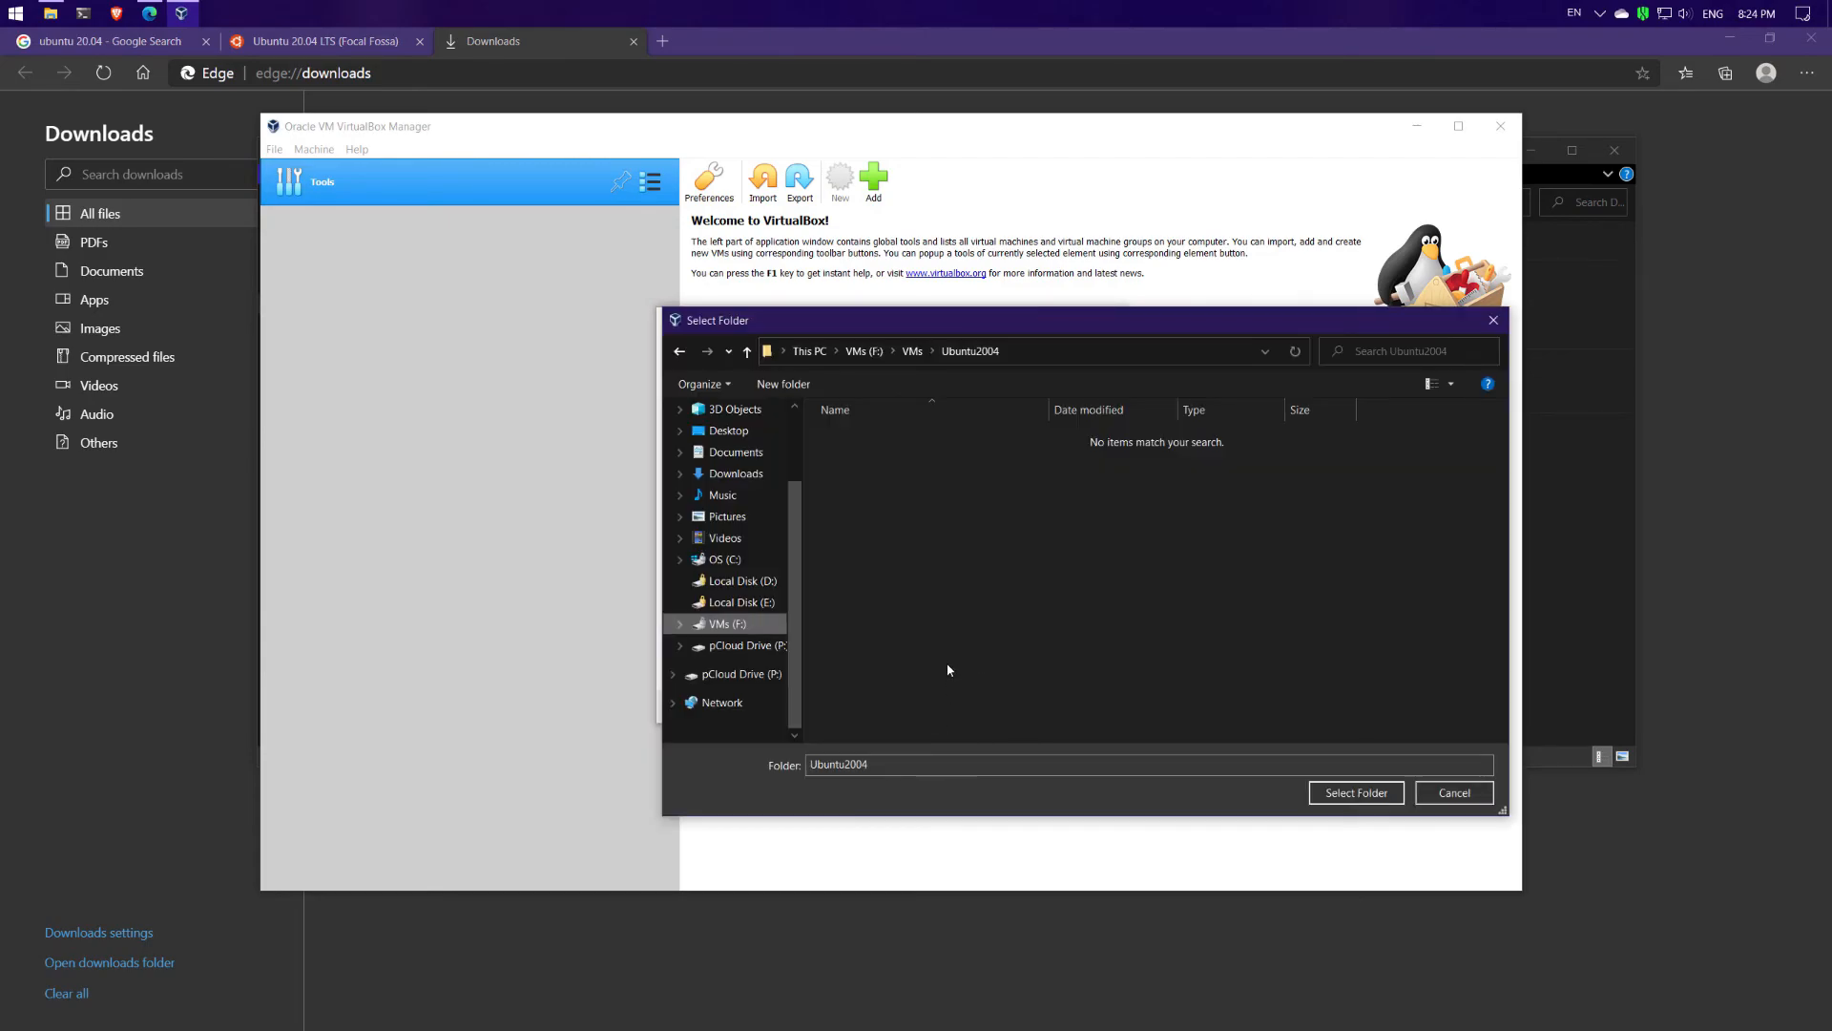
pyautogui.click(1343, 795)
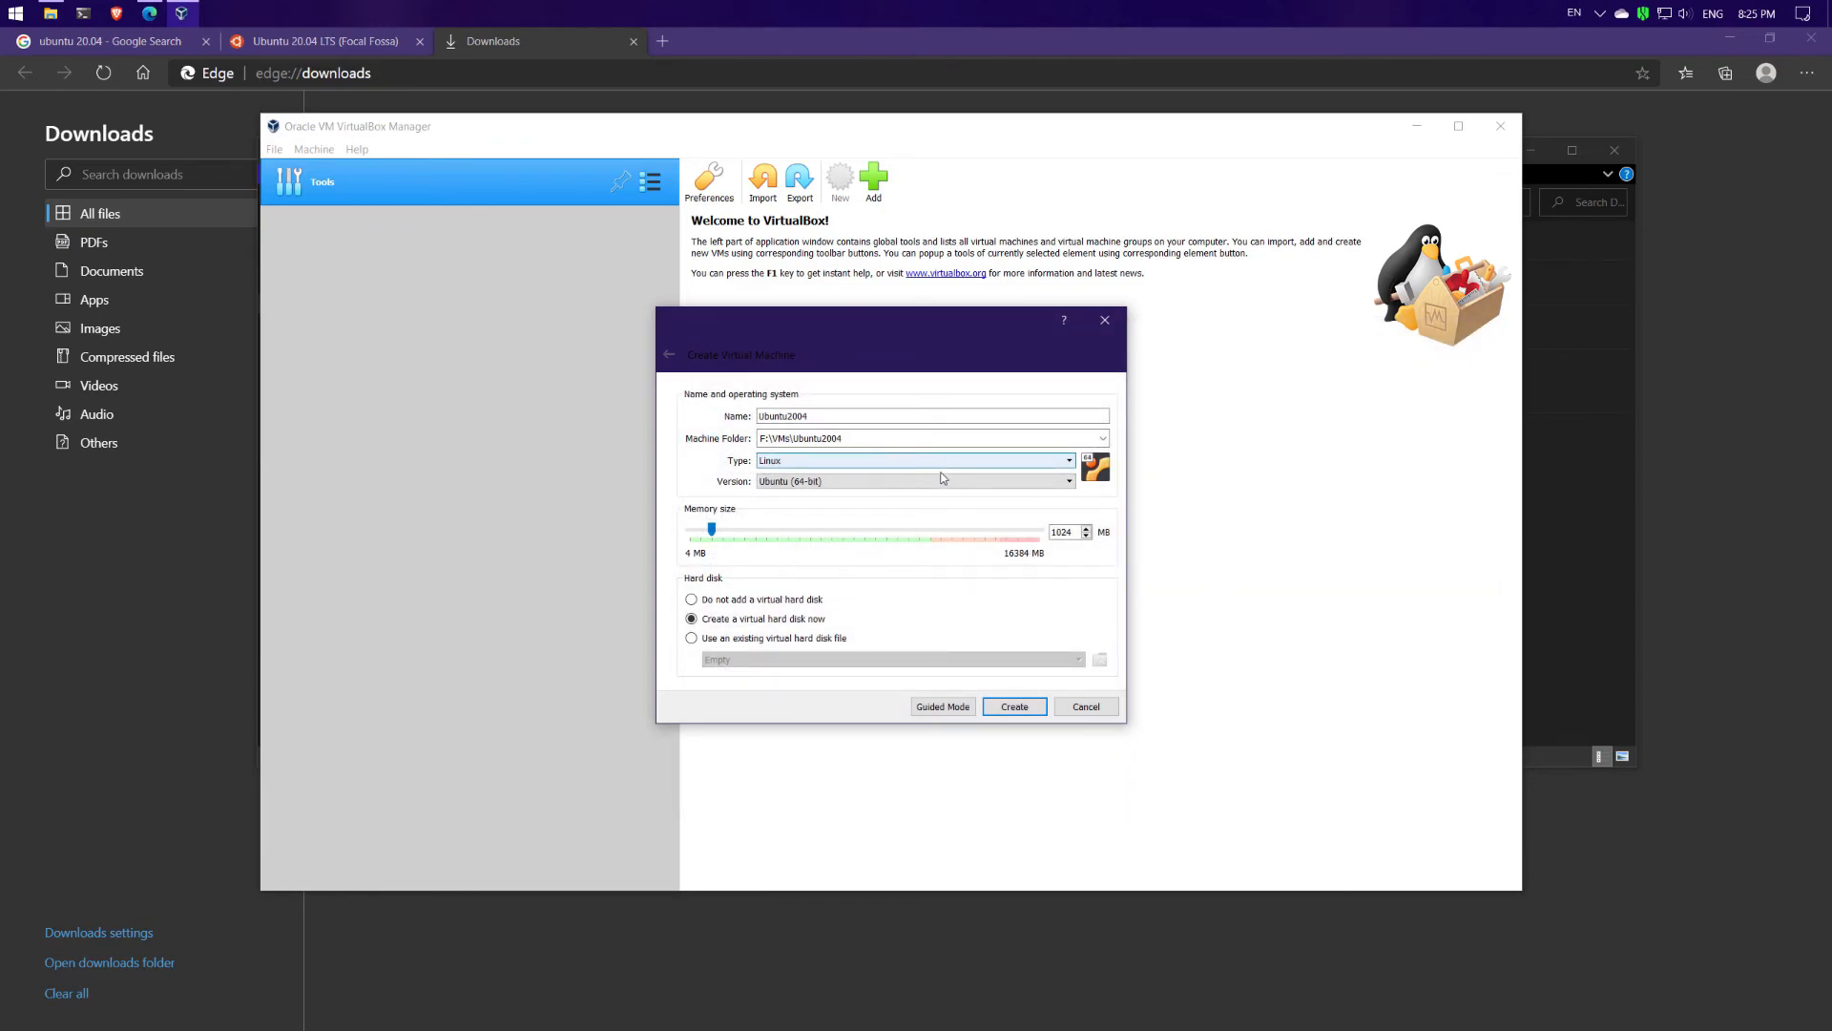
# Set the memory size to 4096 MB and create the virtual machine with a new virtual hard disk.
pyautogui.moveTo(1072, 532); pyautogui.dragTo(1035, 531)
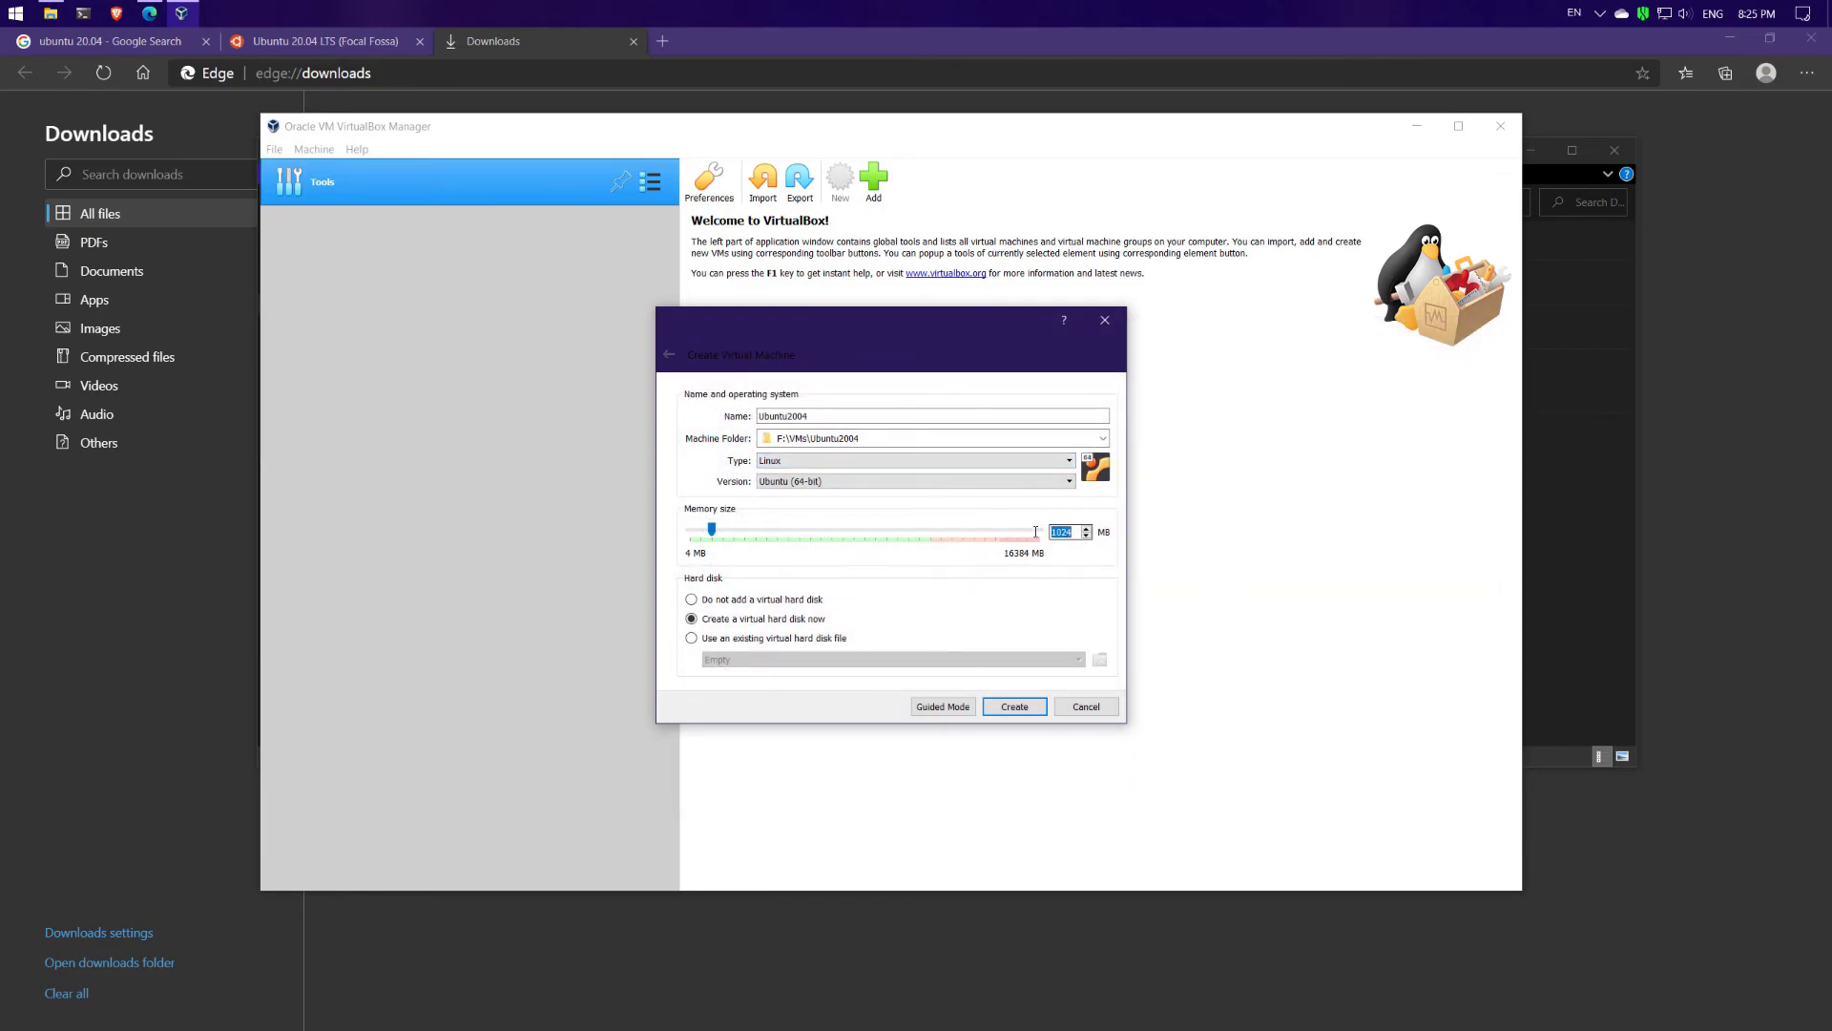
pyautogui.write('4096')
pyautogui.click(1014, 708)
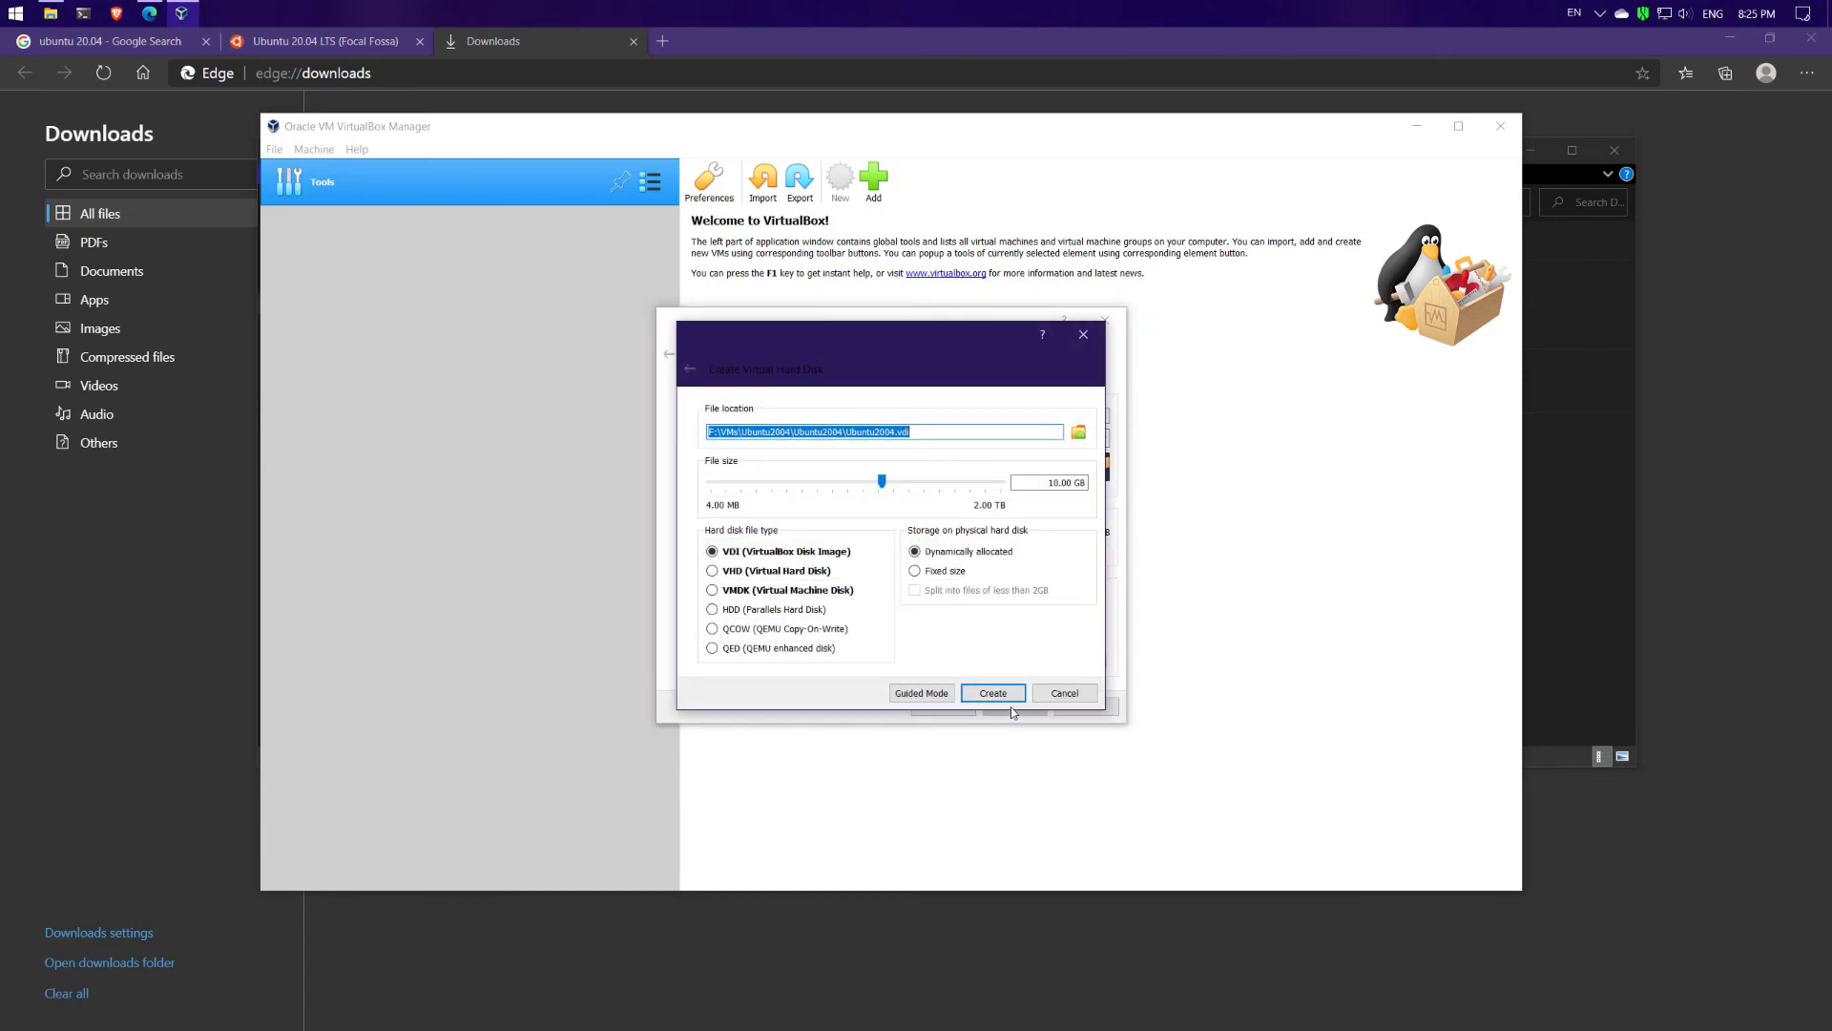
# Create a dynamically allocated VDI virtual hard disk with a size of 20 GB.
pyautogui.click(1042, 482)
pyautogui.press('Delete')
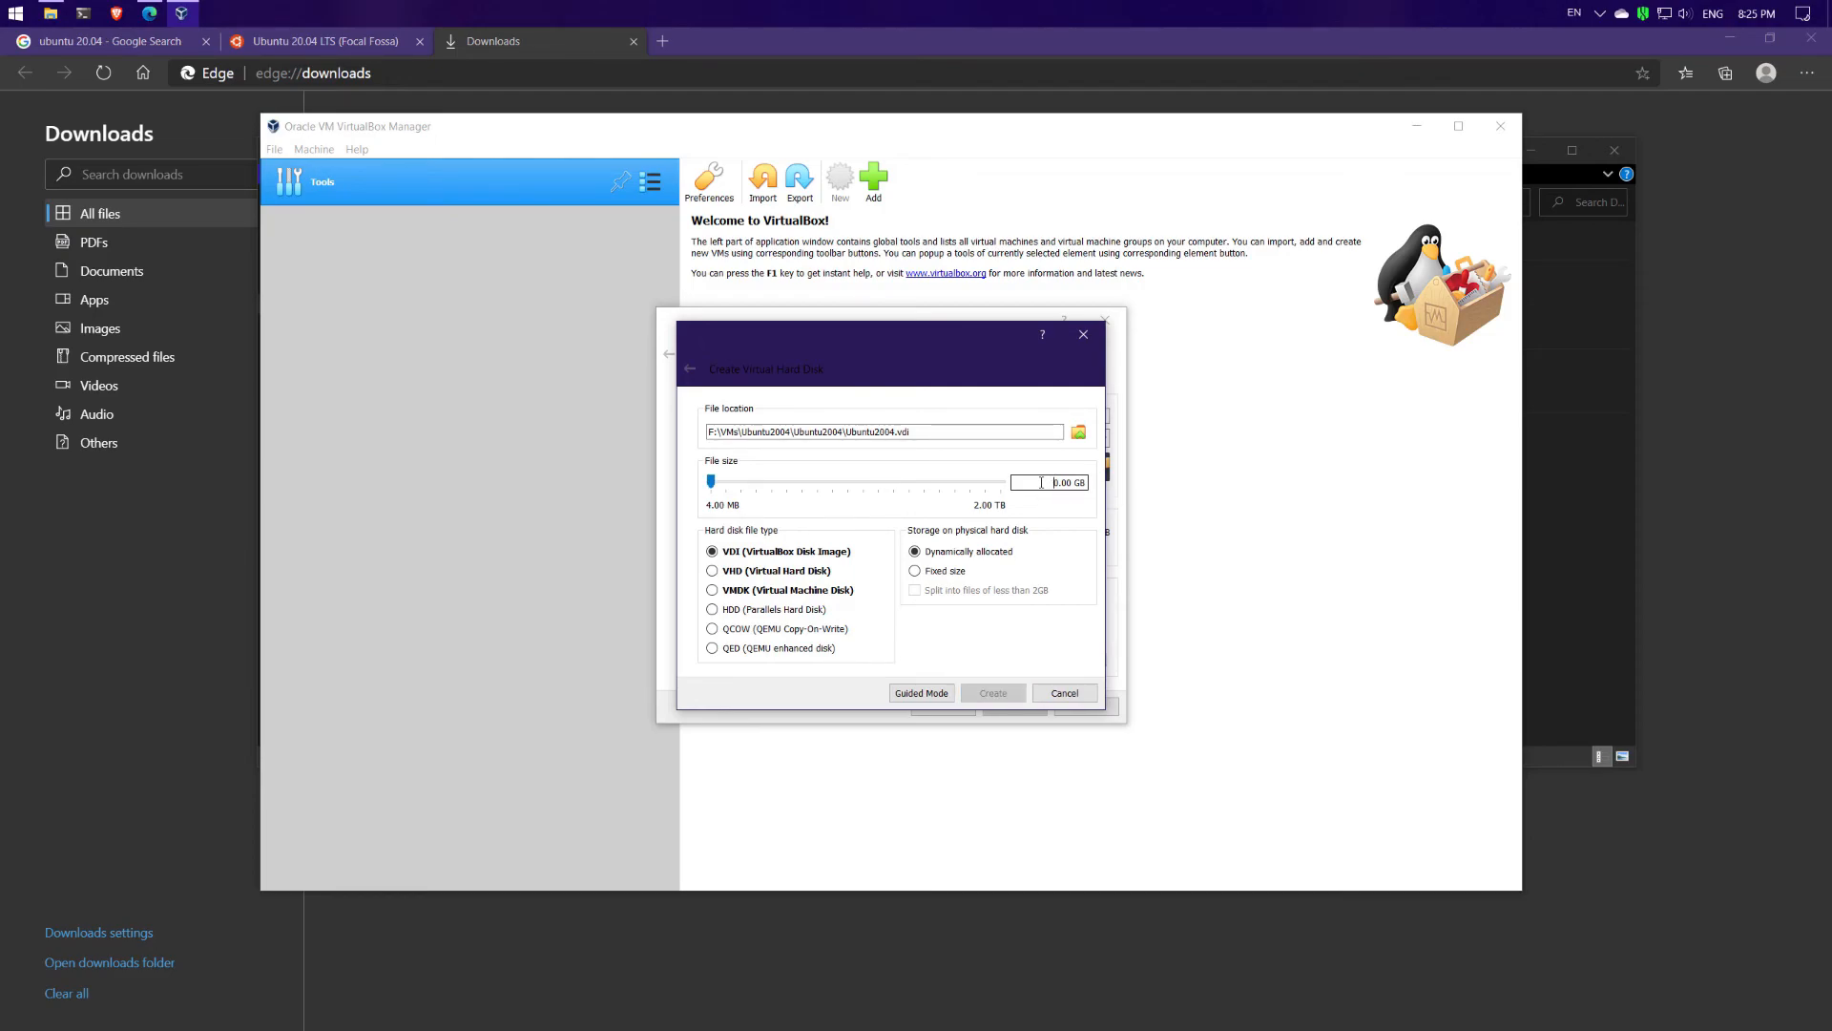
pyautogui.write('2')
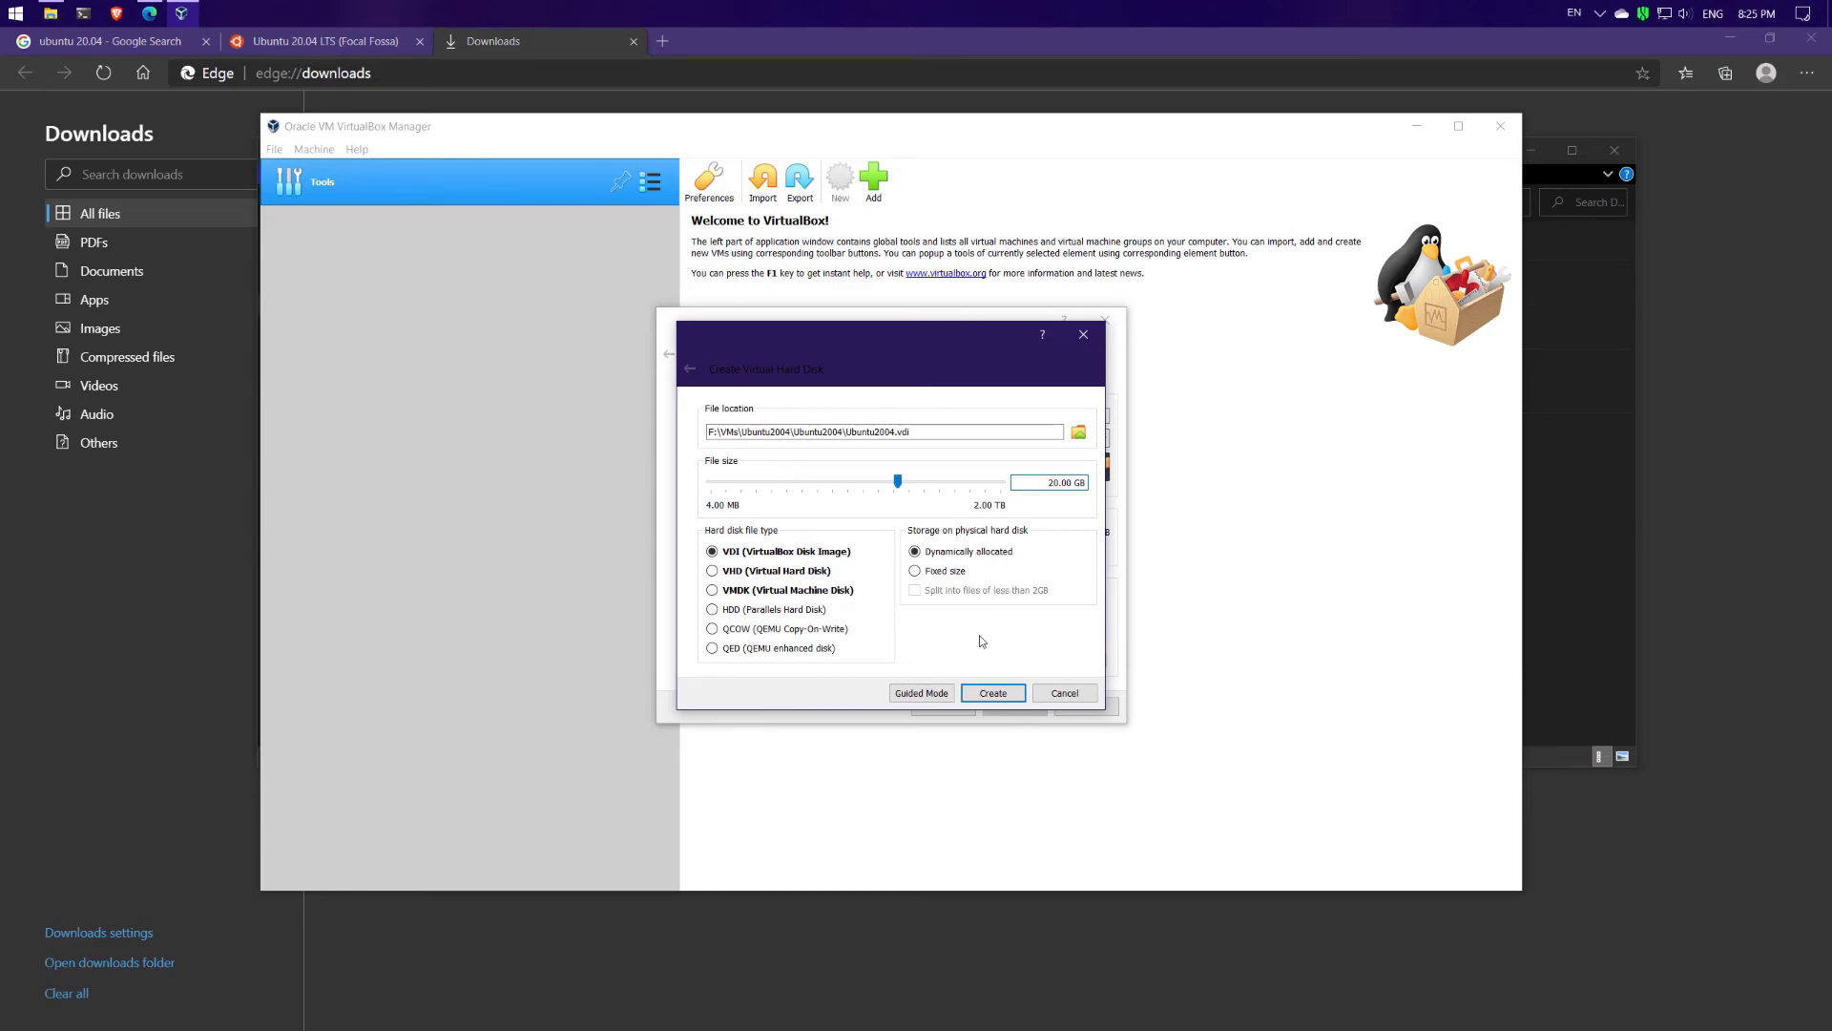
pyautogui.click(995, 697)
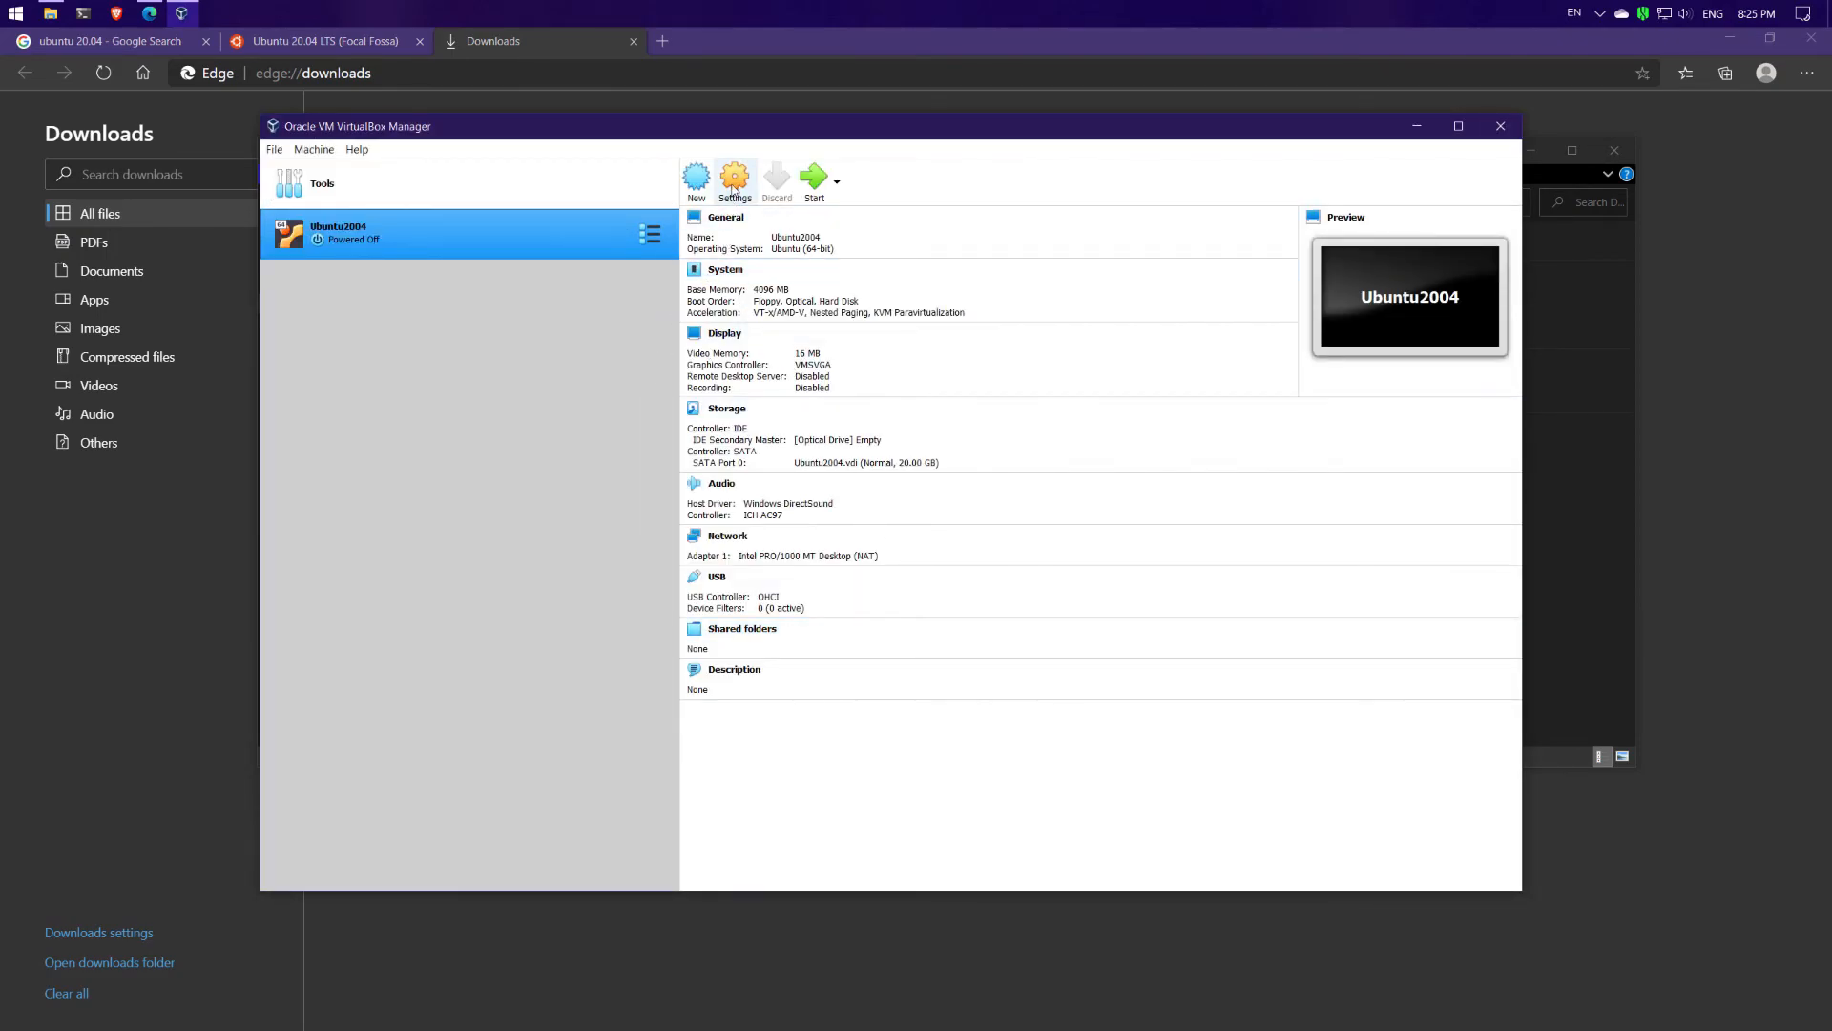
# In the Ubuntu2004 machine's settings, assign 4 processors and set the display's video memory to 128 MB.
pyautogui.click(735, 189)
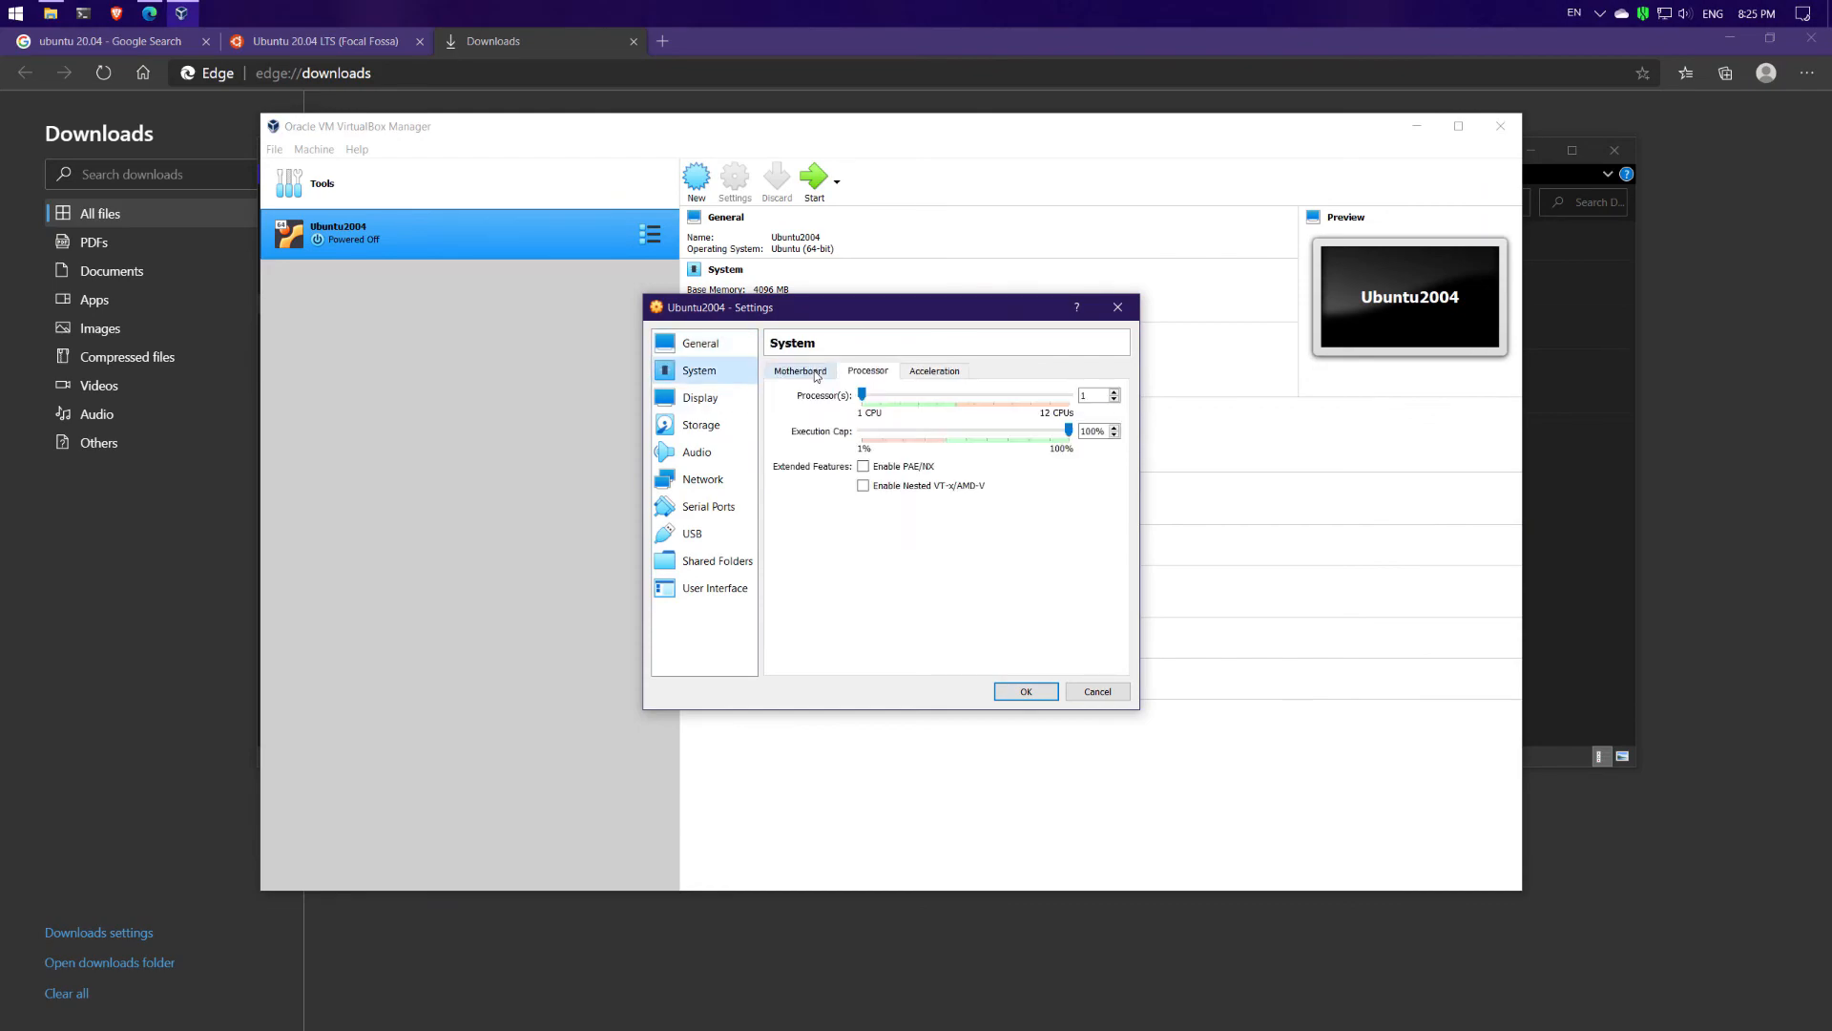
pyautogui.click(815, 372)
pyautogui.click(712, 344)
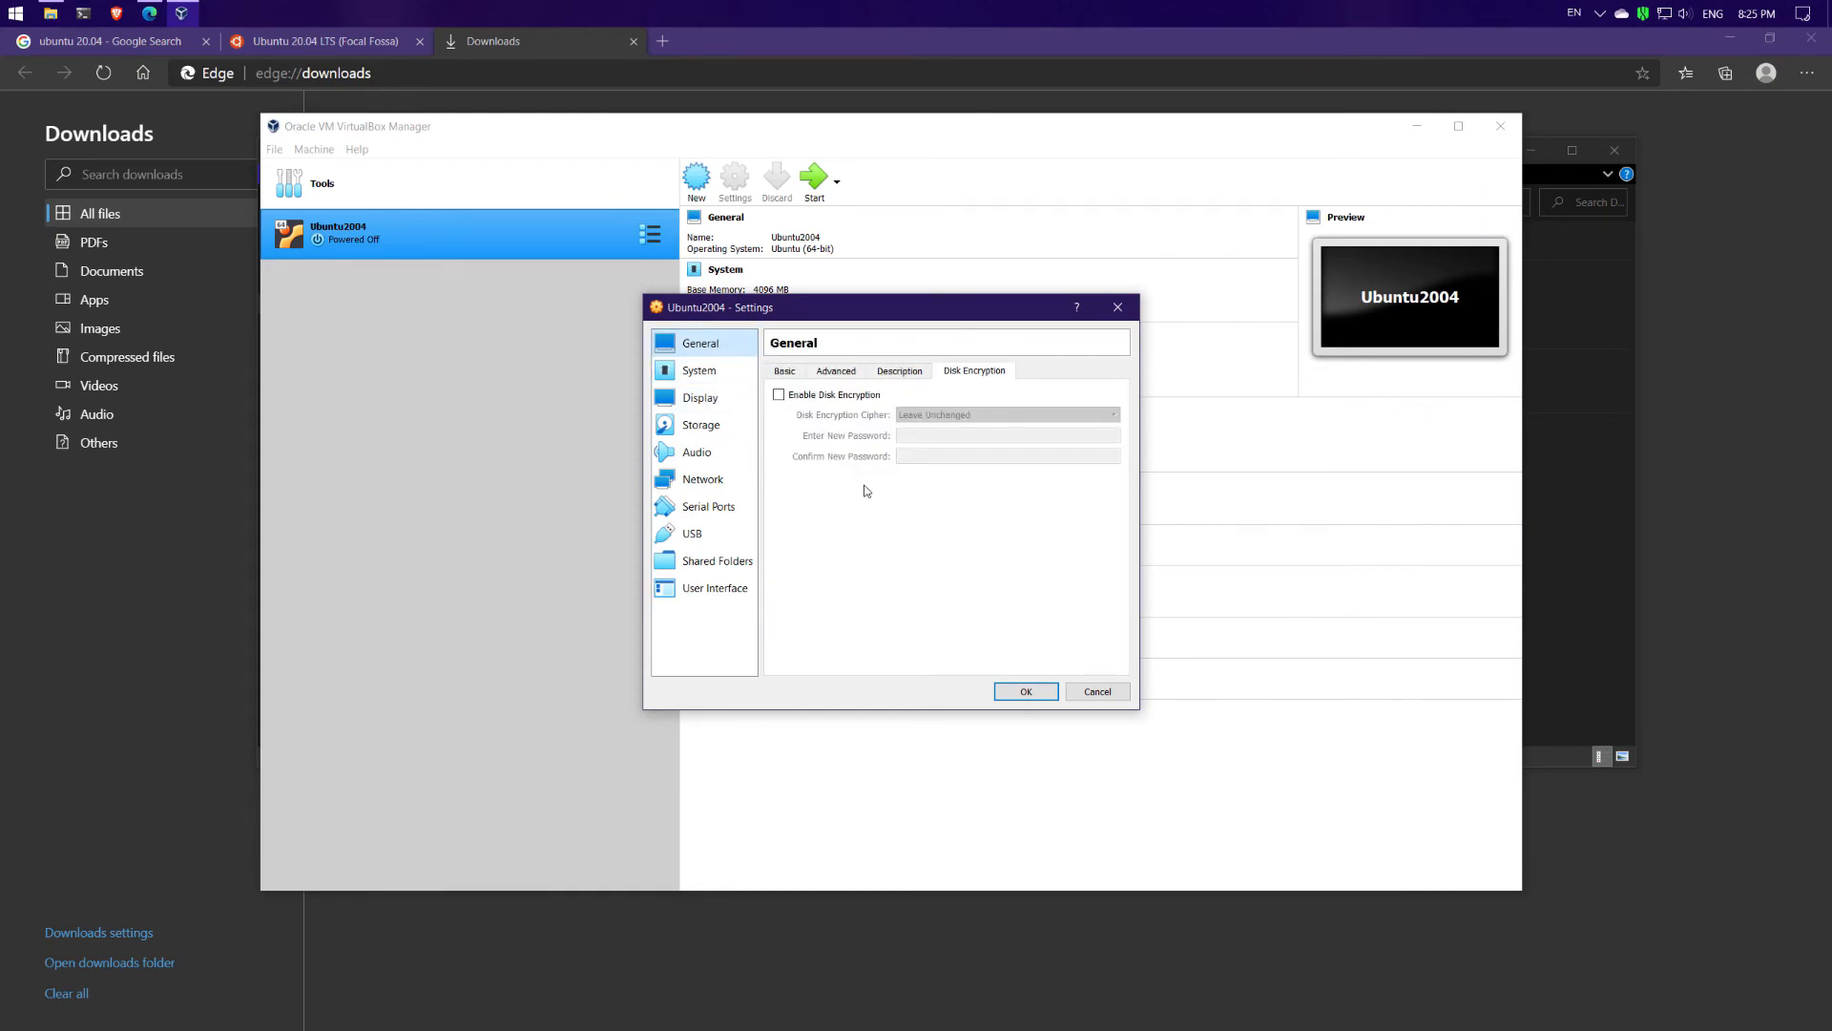
pyautogui.click(700, 374)
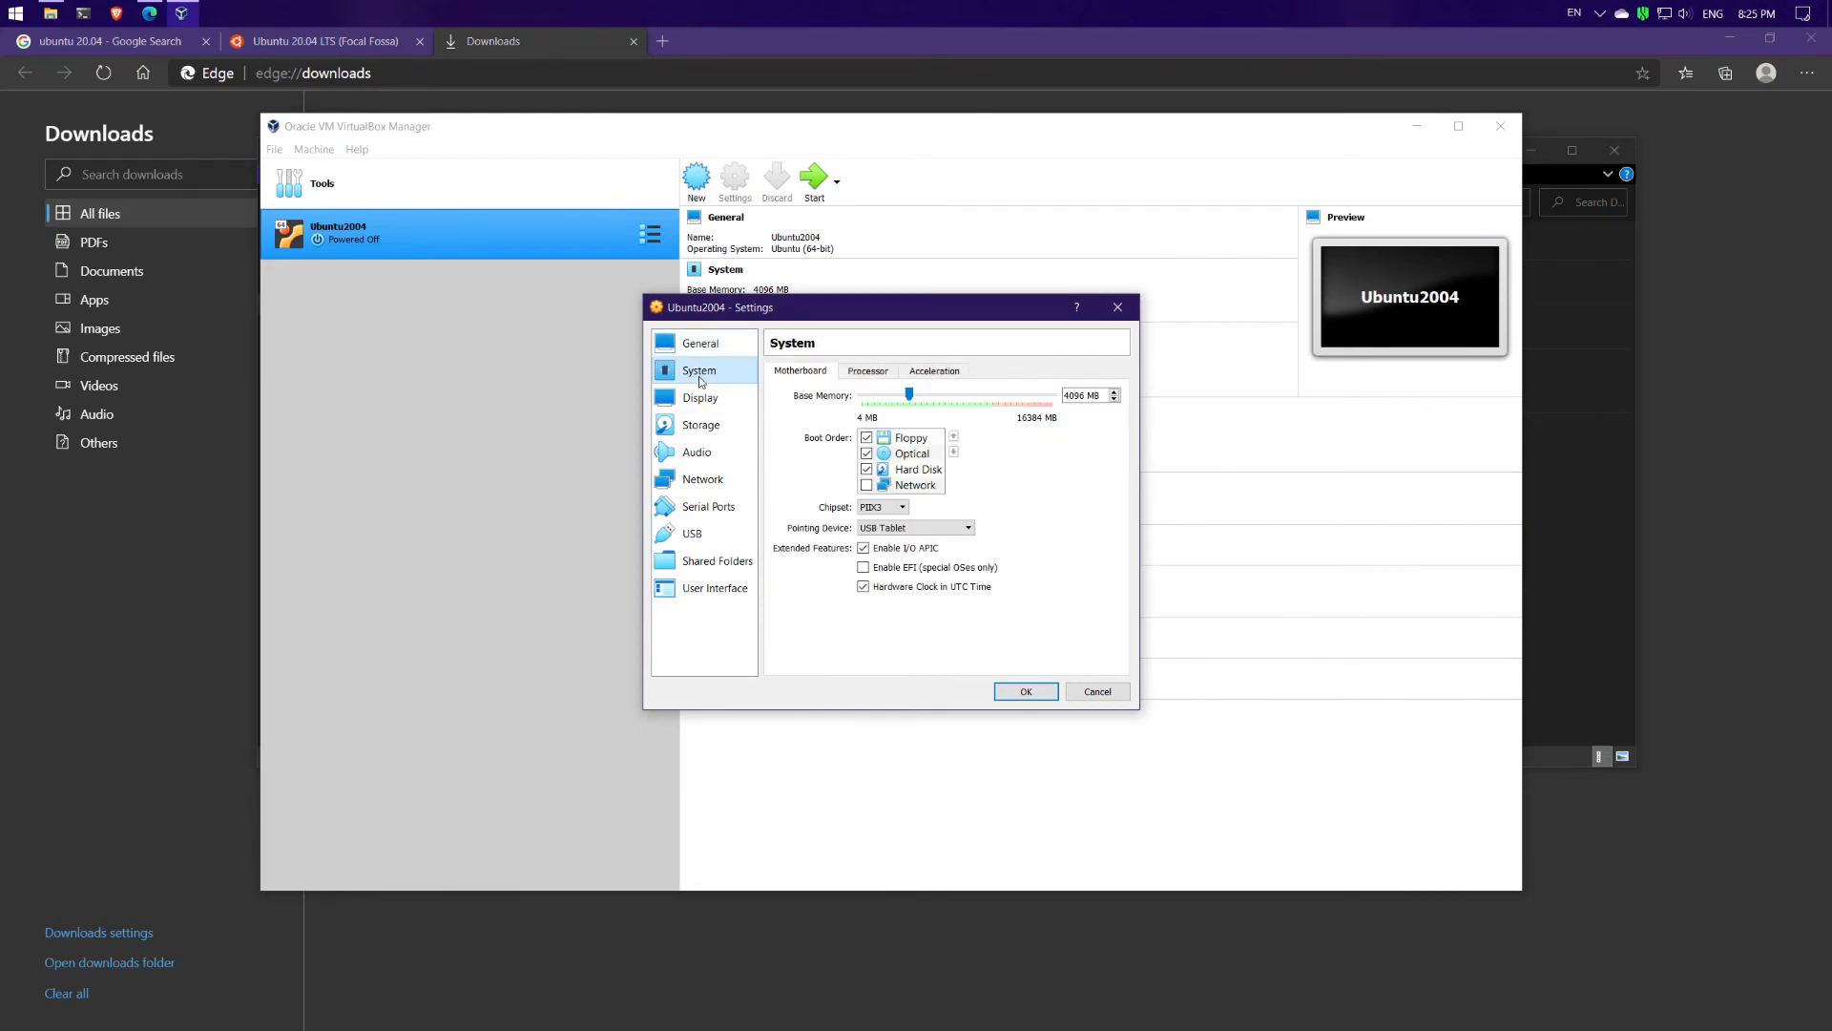
pyautogui.click(870, 372)
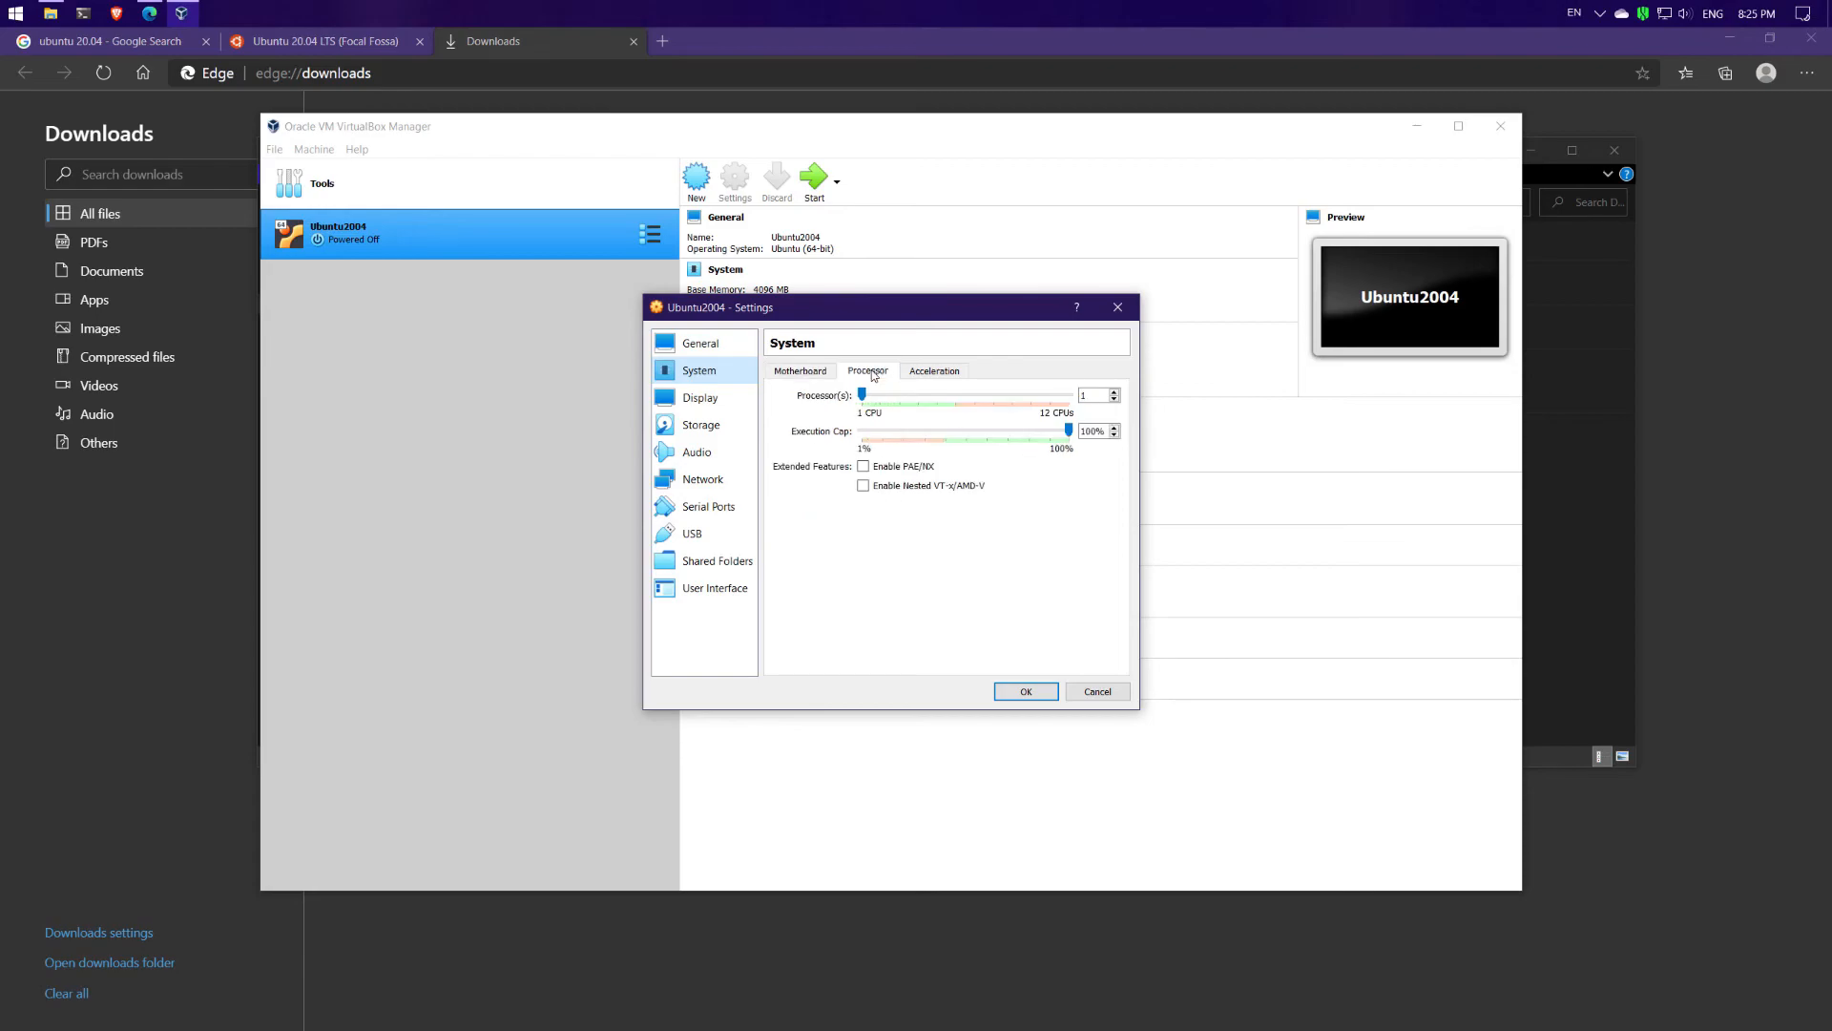
pyautogui.click(1114, 392)
pyautogui.click(1114, 391)
pyautogui.click(1113, 392)
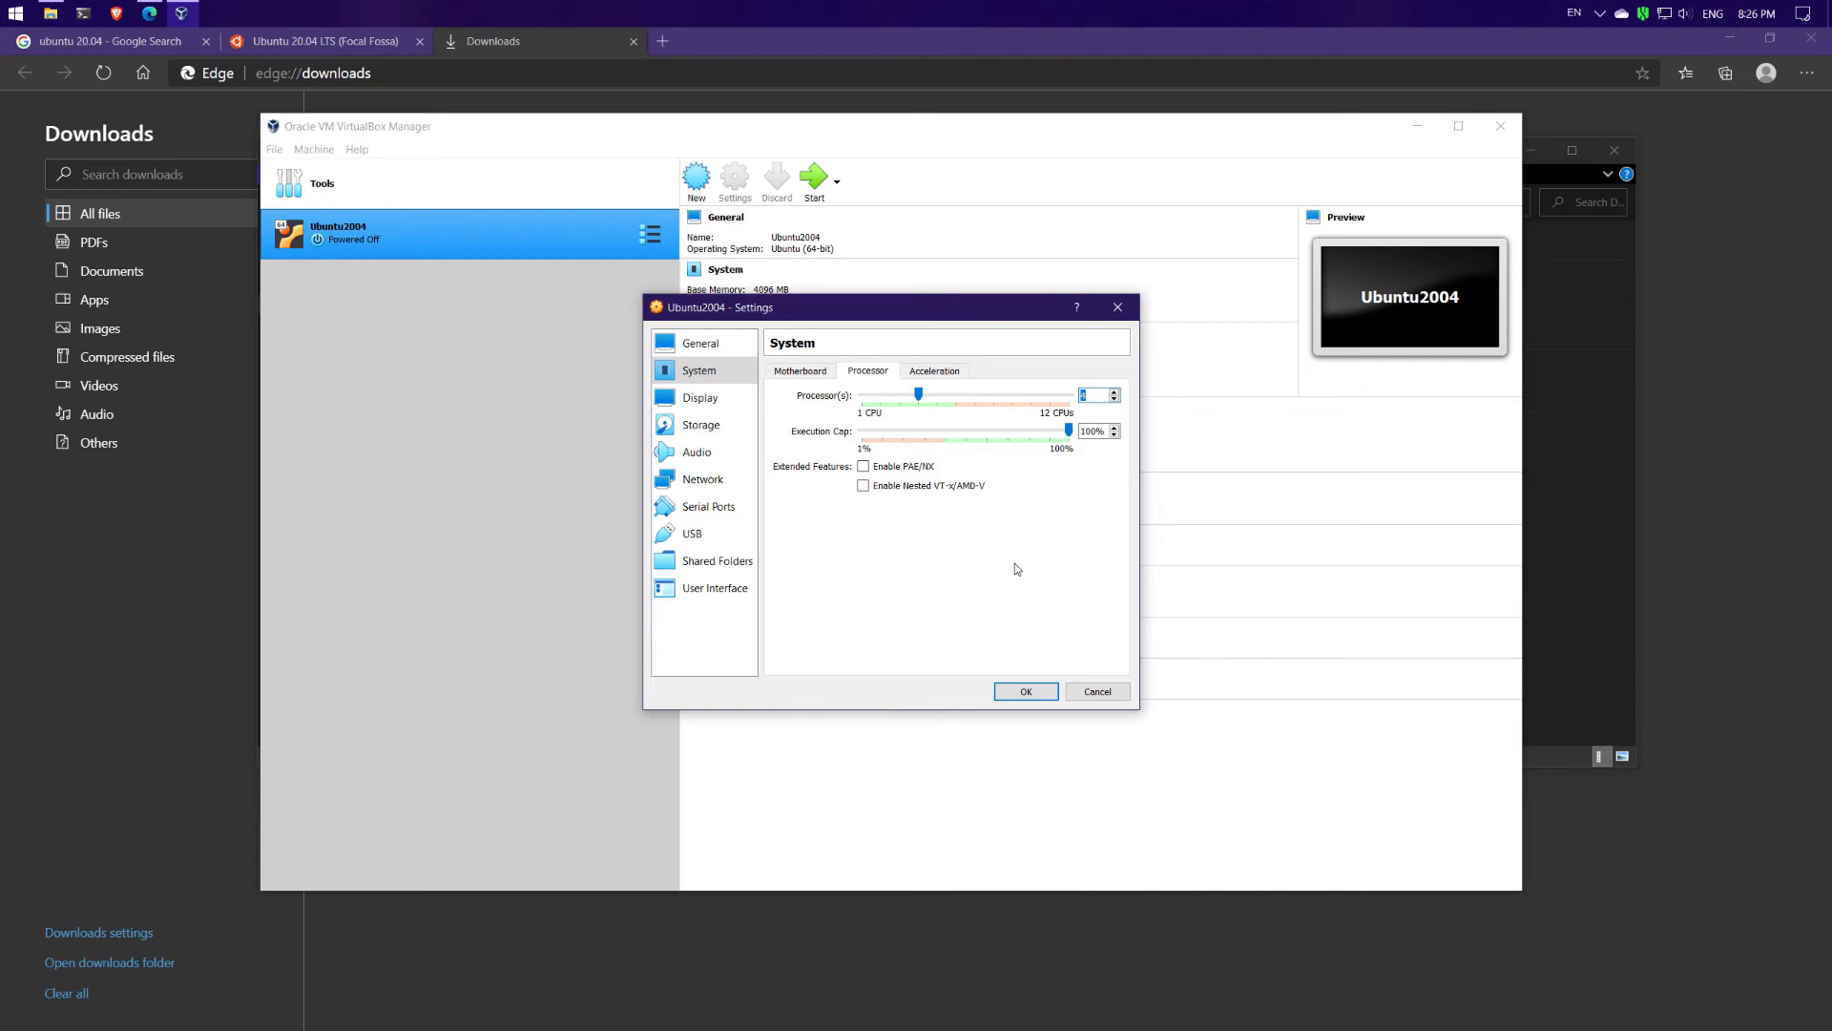
pyautogui.click(722, 401)
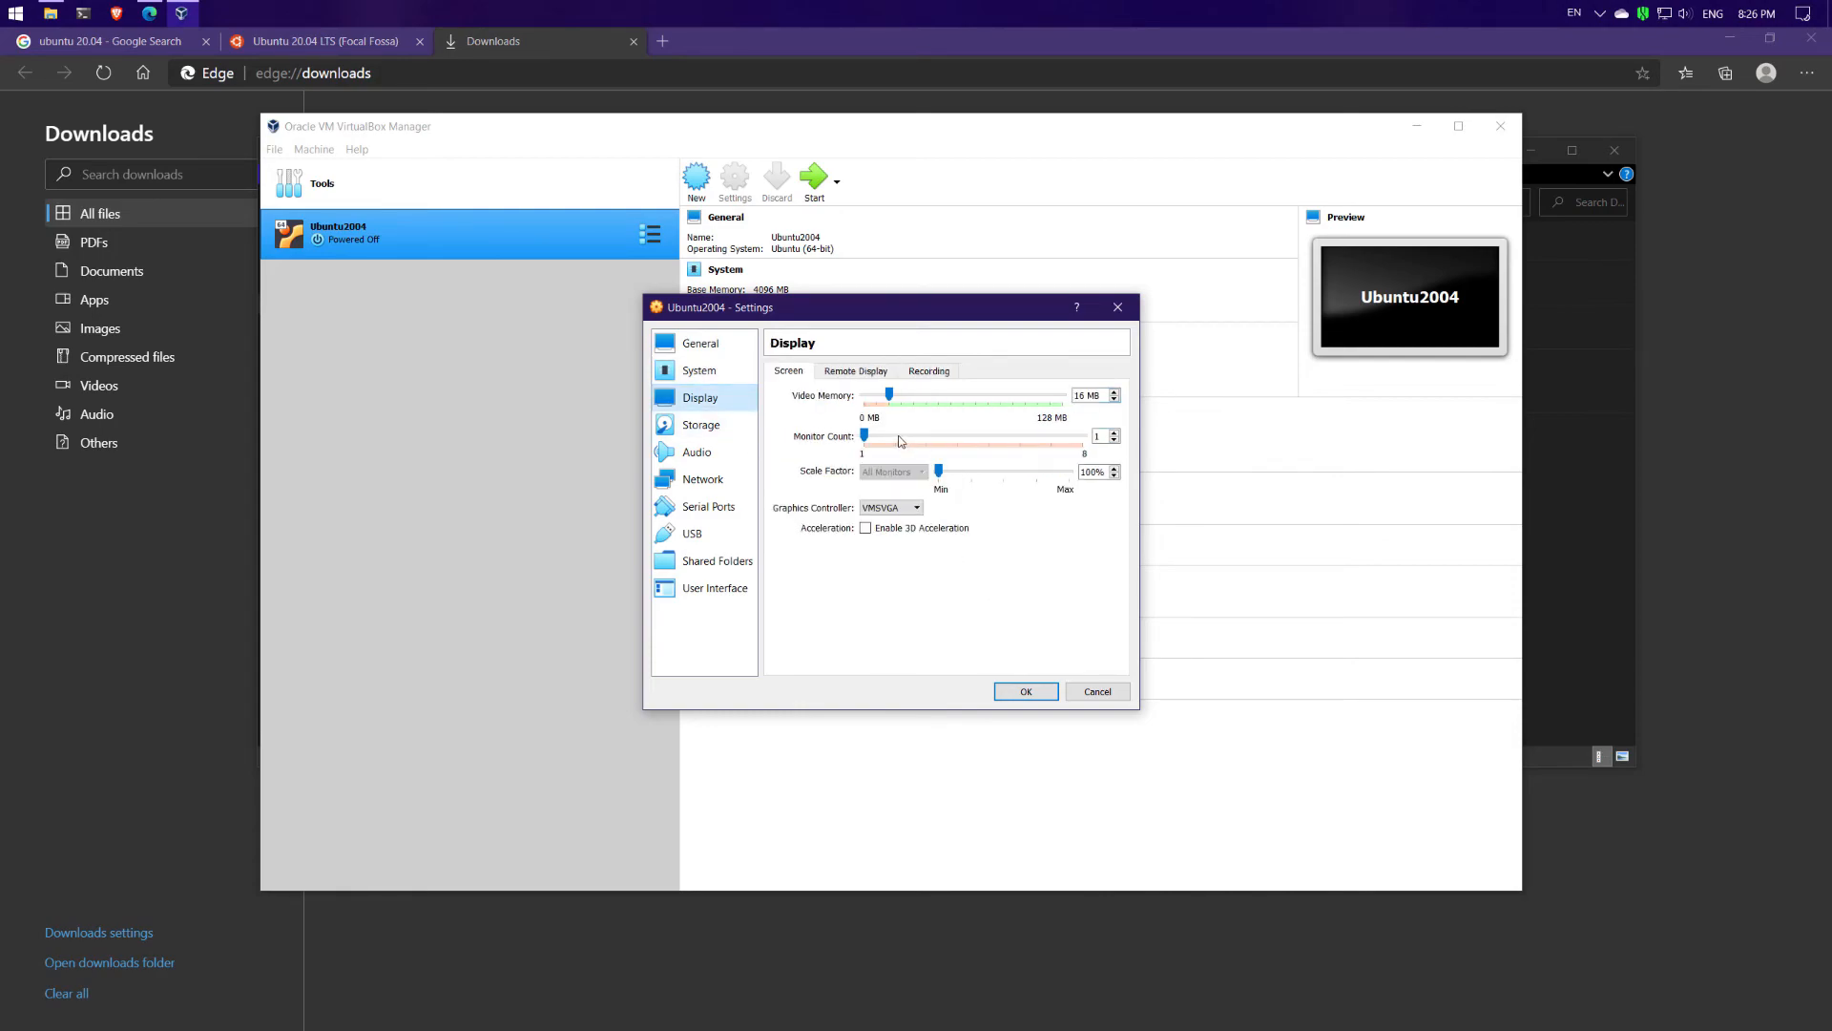
pyautogui.moveTo(889, 394); pyautogui.dragTo(1066, 401)
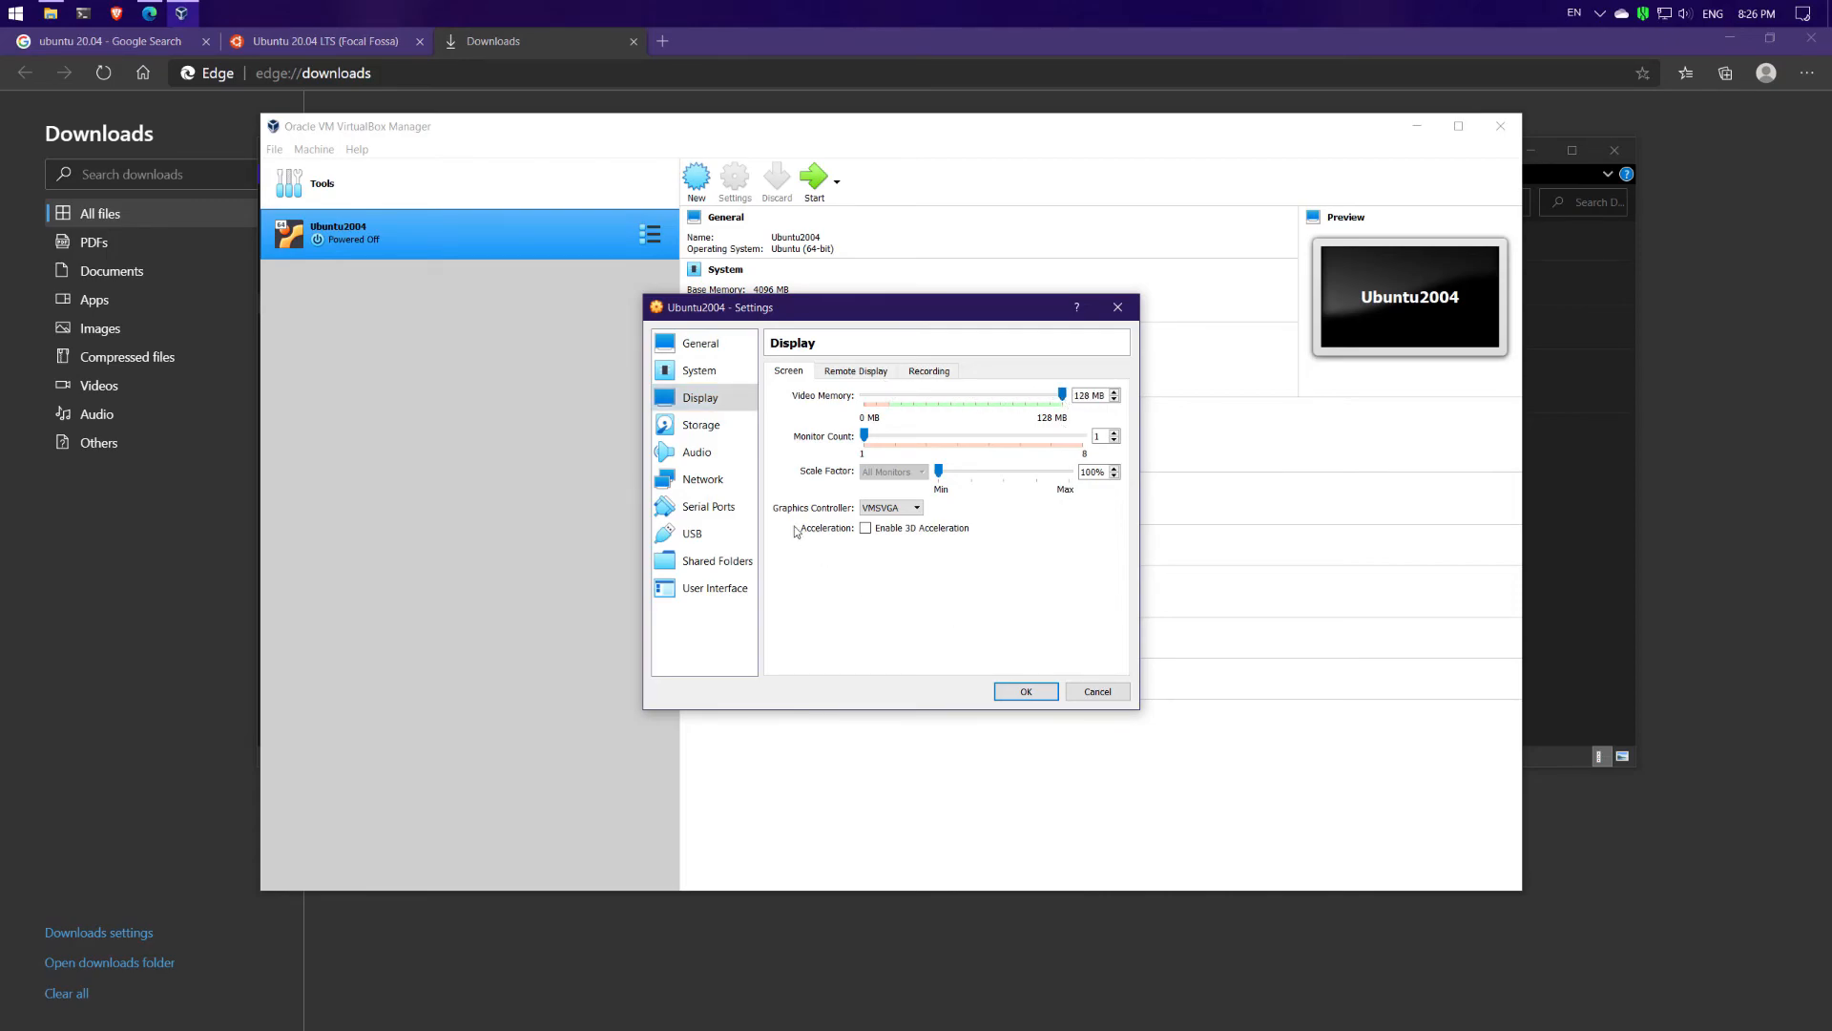
# Load ubuntu-20.04-desktop-amd64.iso into the IDE controller's optical drive and save the machine settings.
pyautogui.click(709, 435)
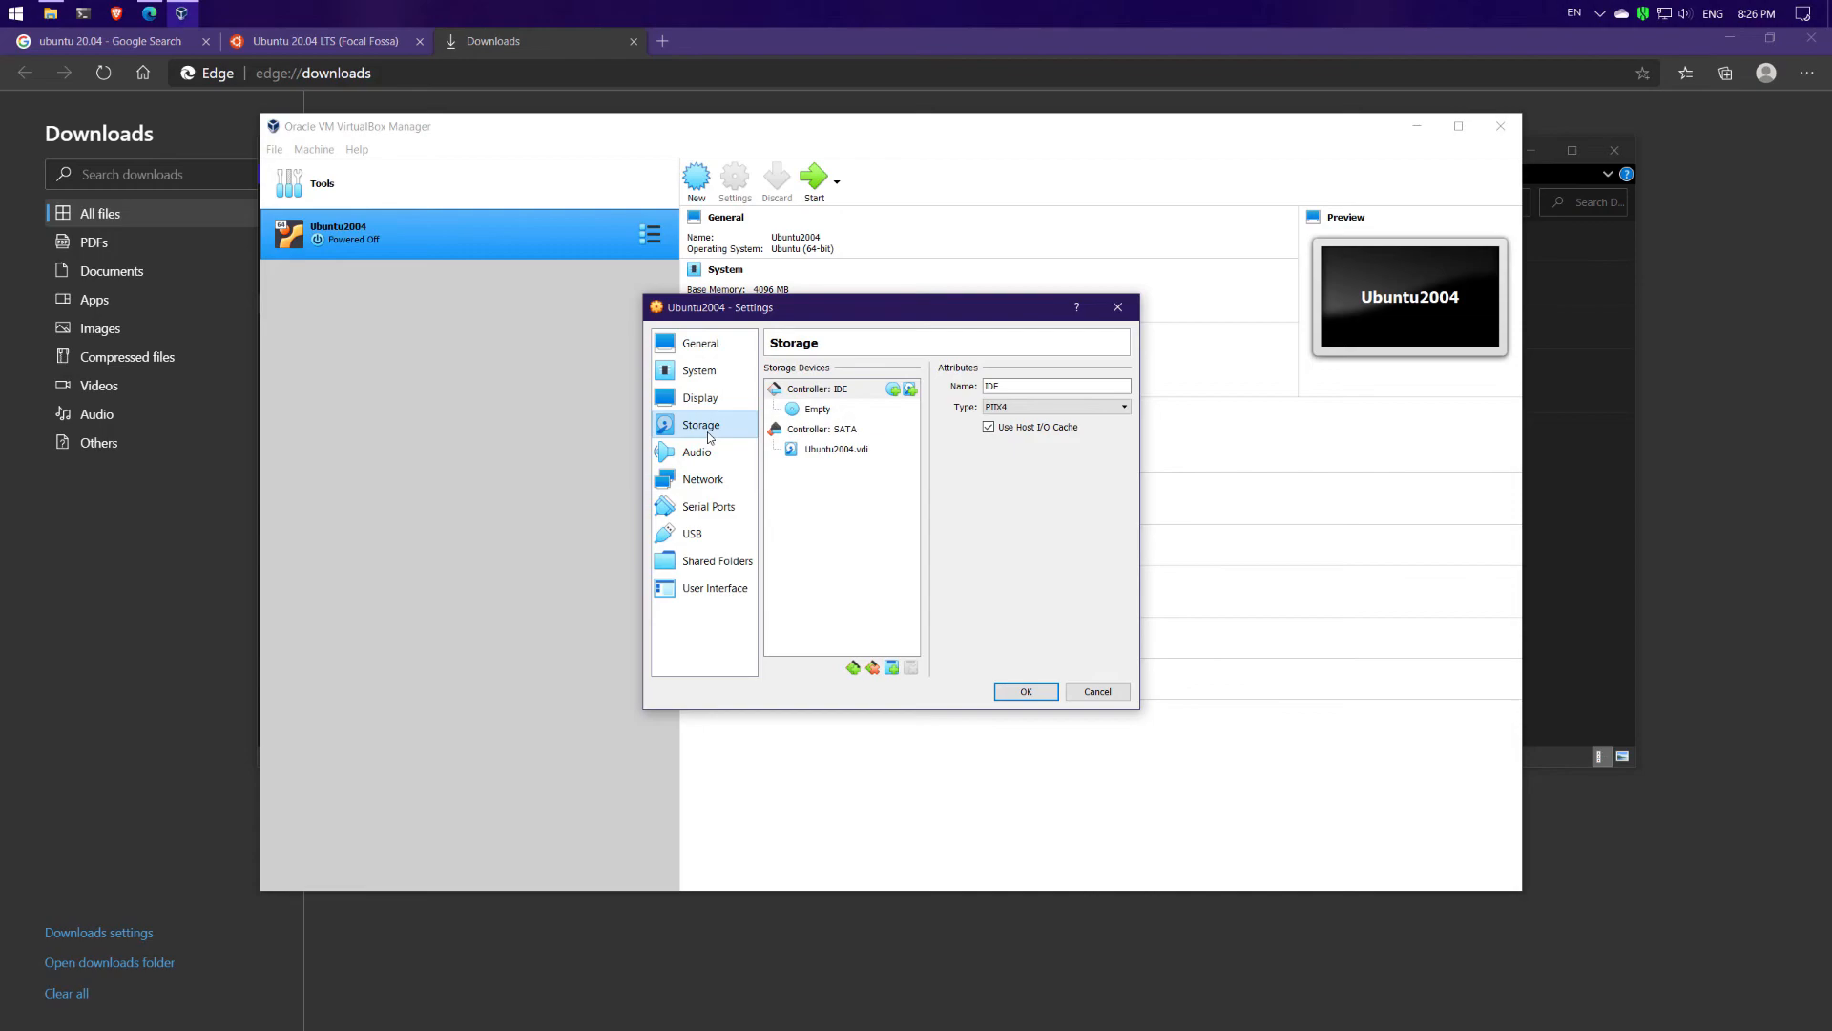
pyautogui.click(829, 412)
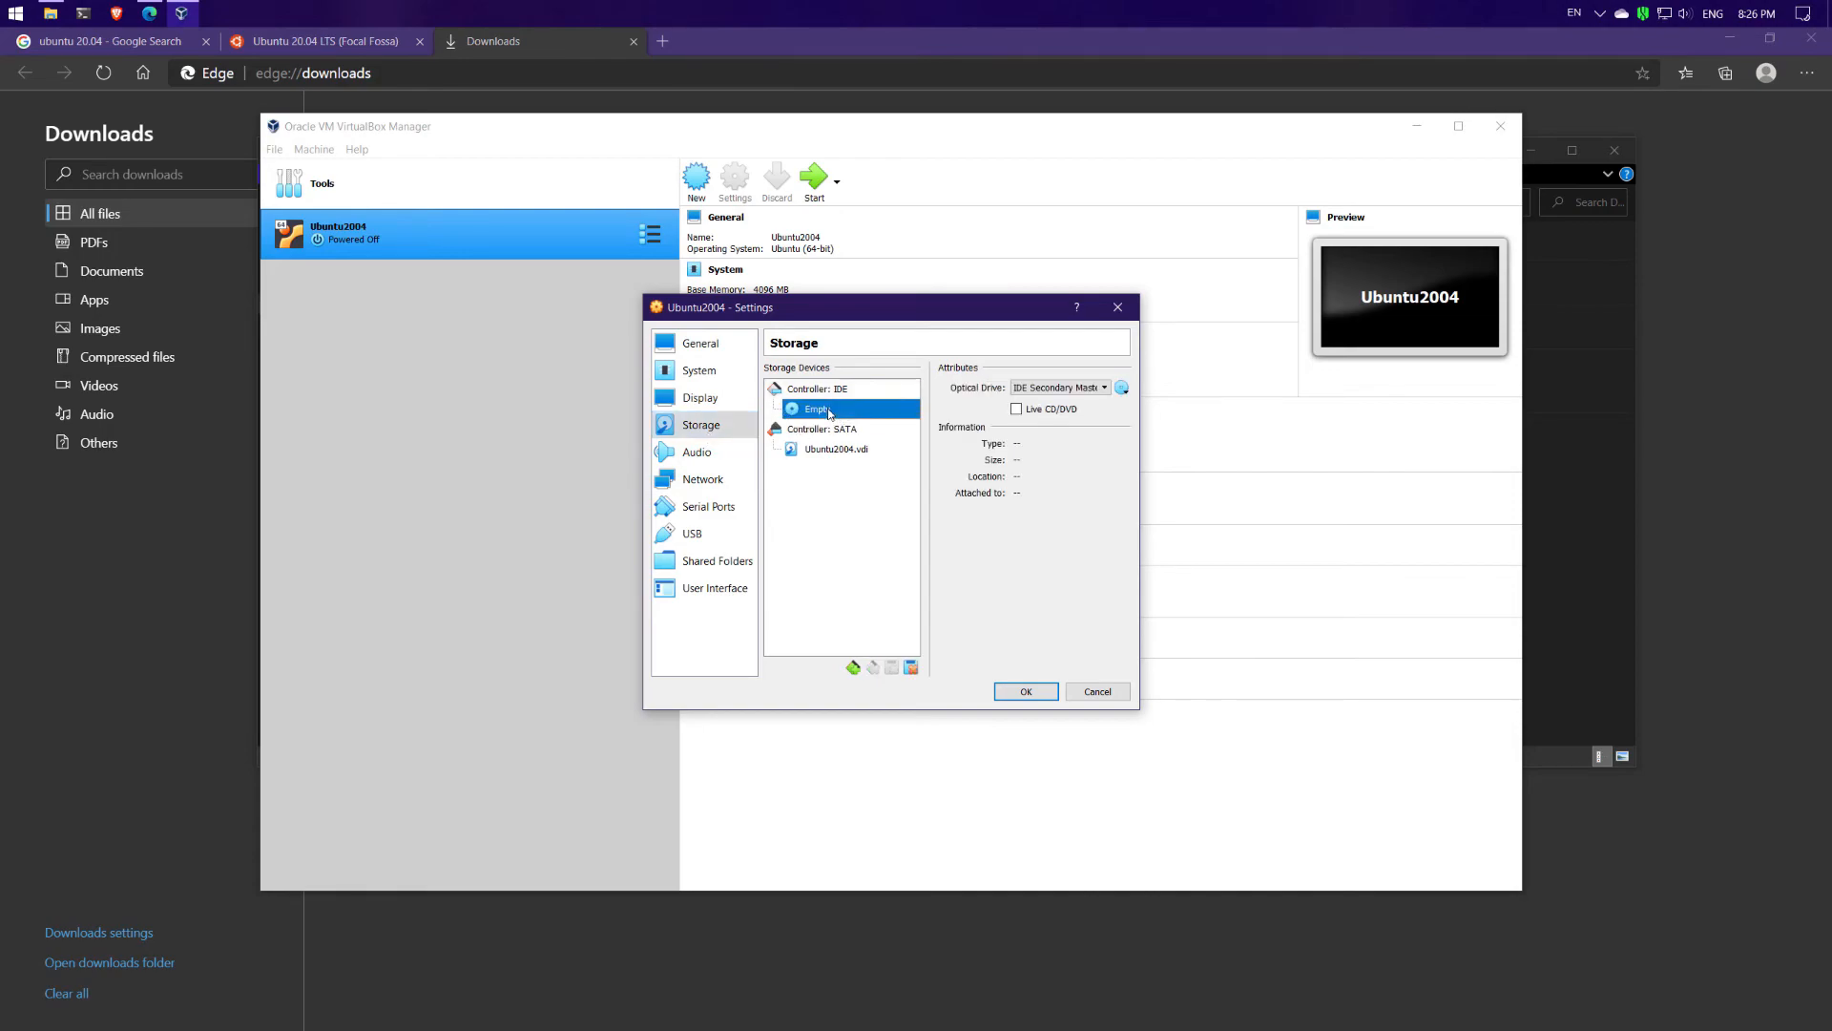
pyautogui.click(1124, 388)
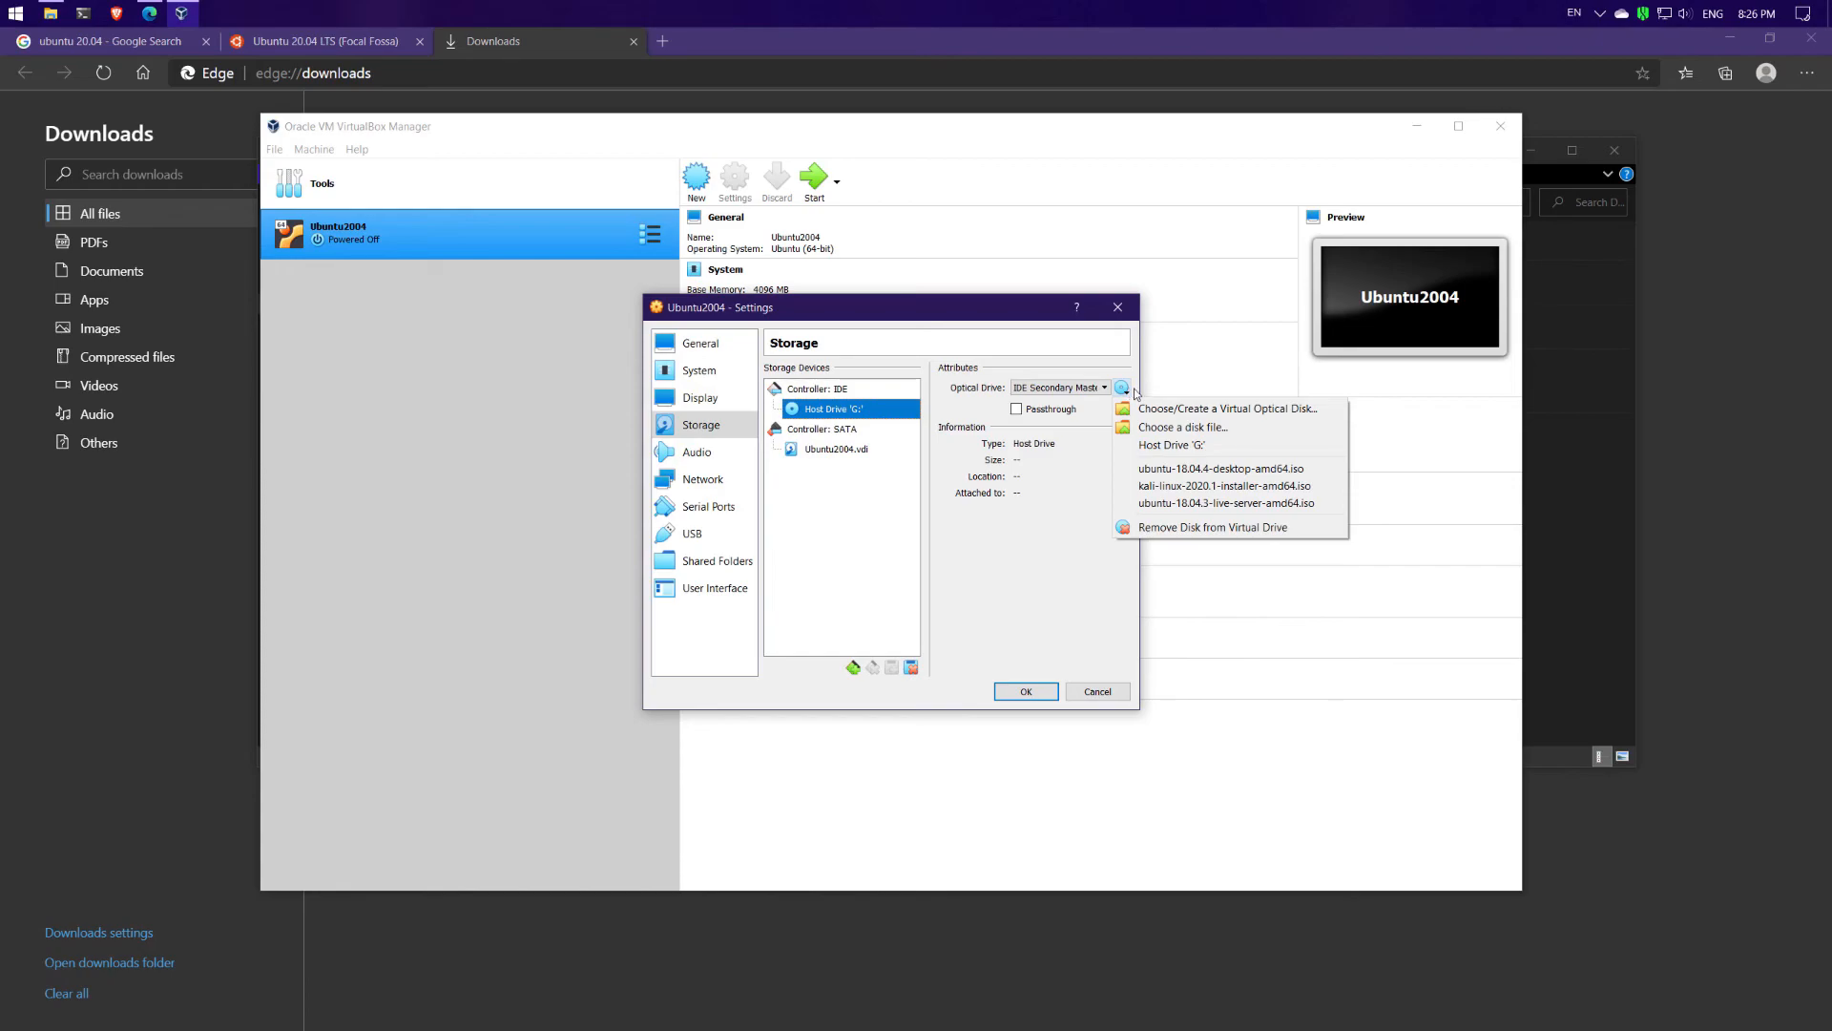
pyautogui.click(1183, 428)
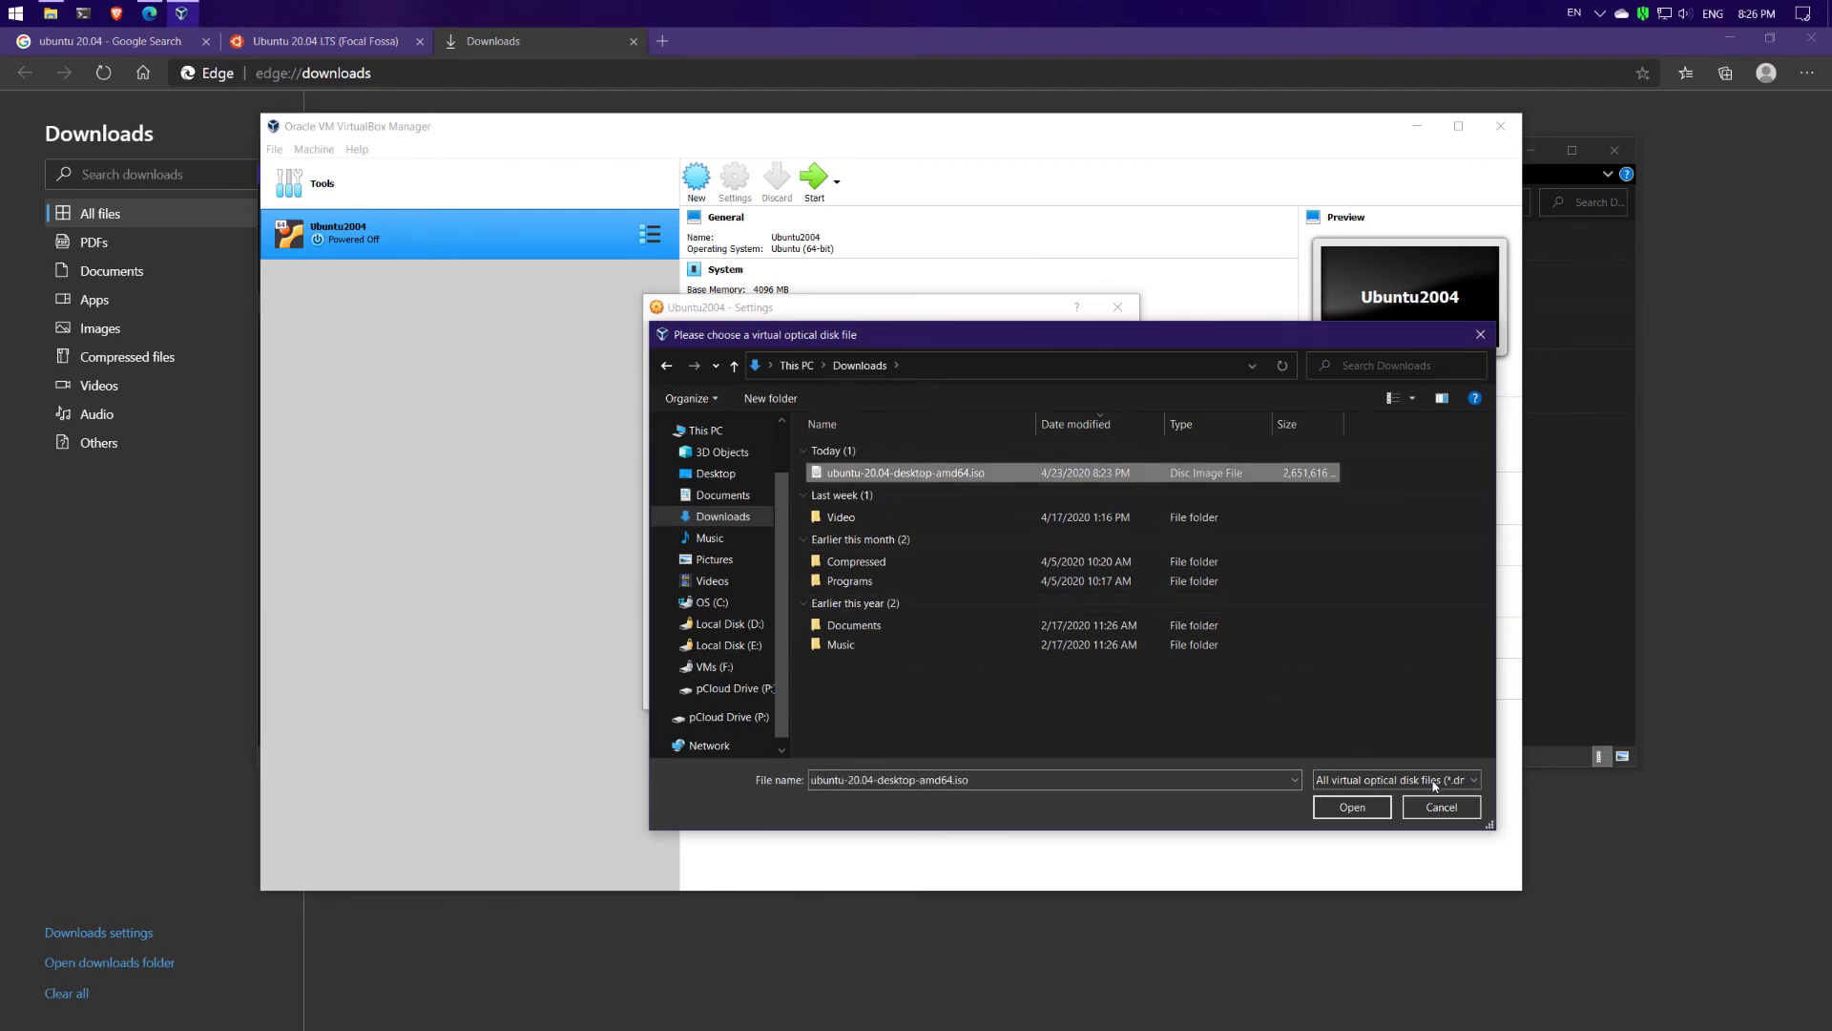
pyautogui.click(1352, 806)
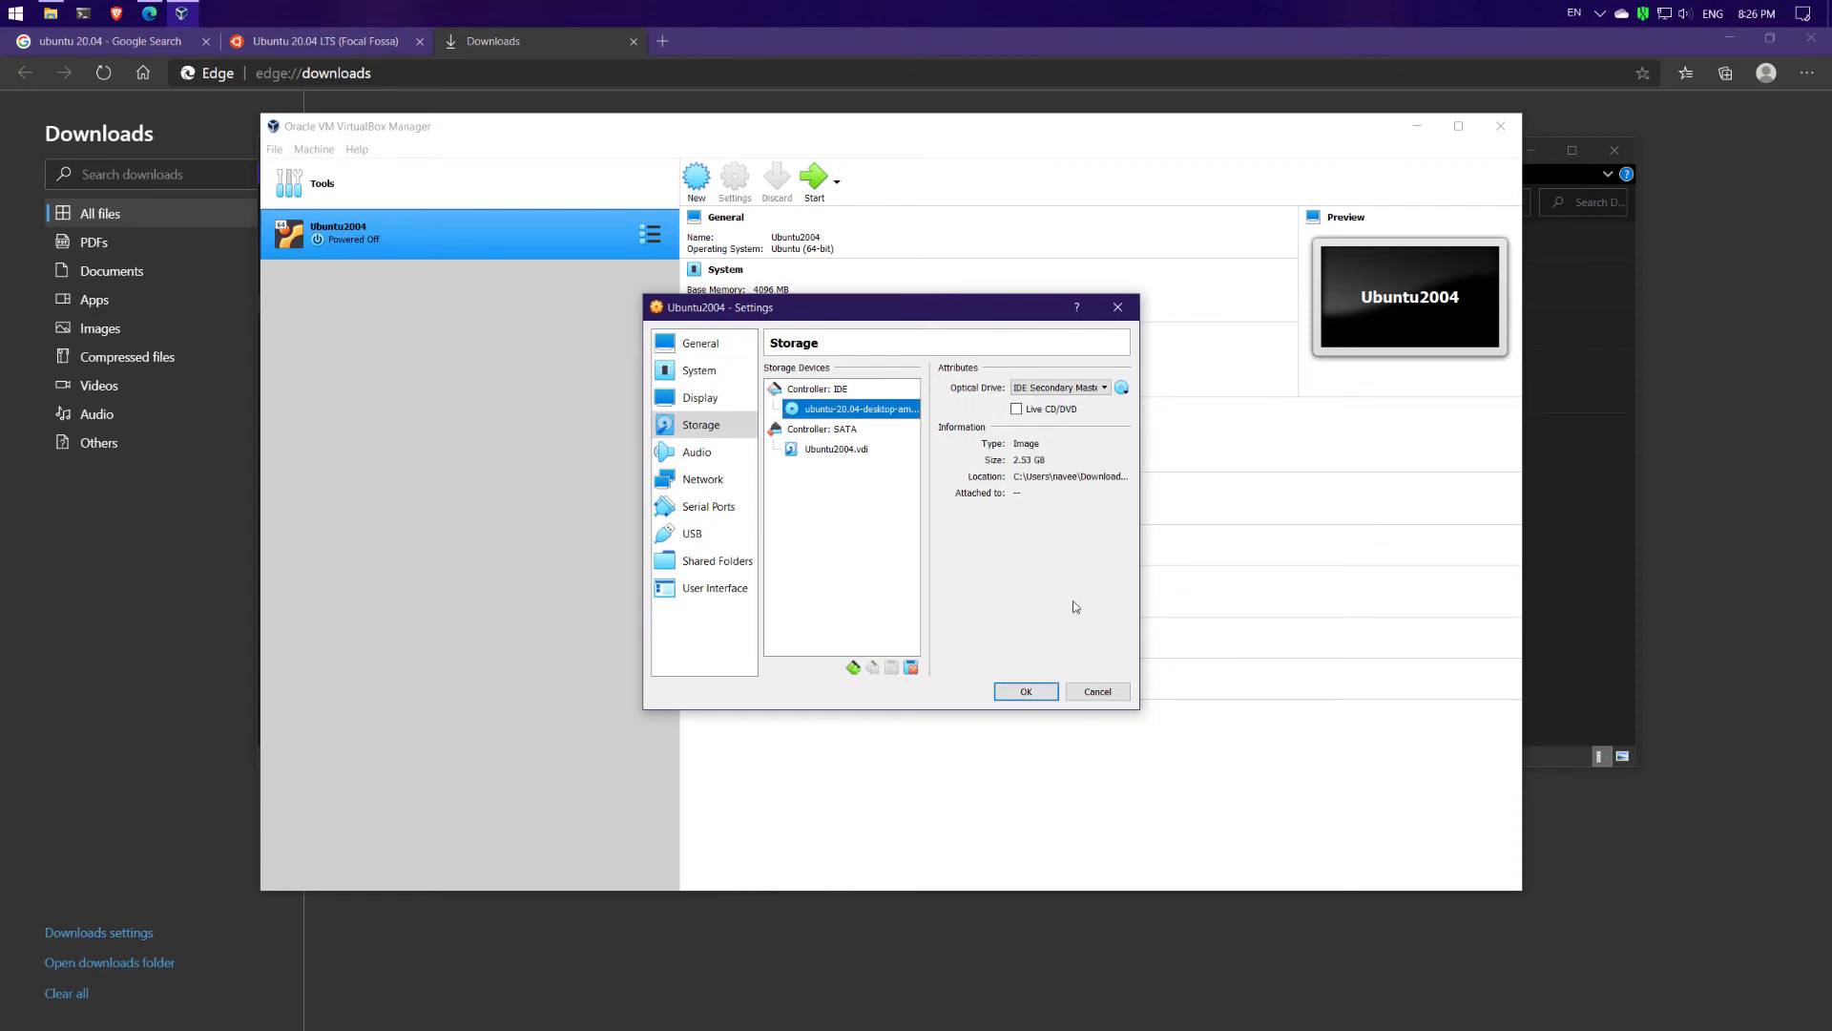
pyautogui.click(1027, 692)
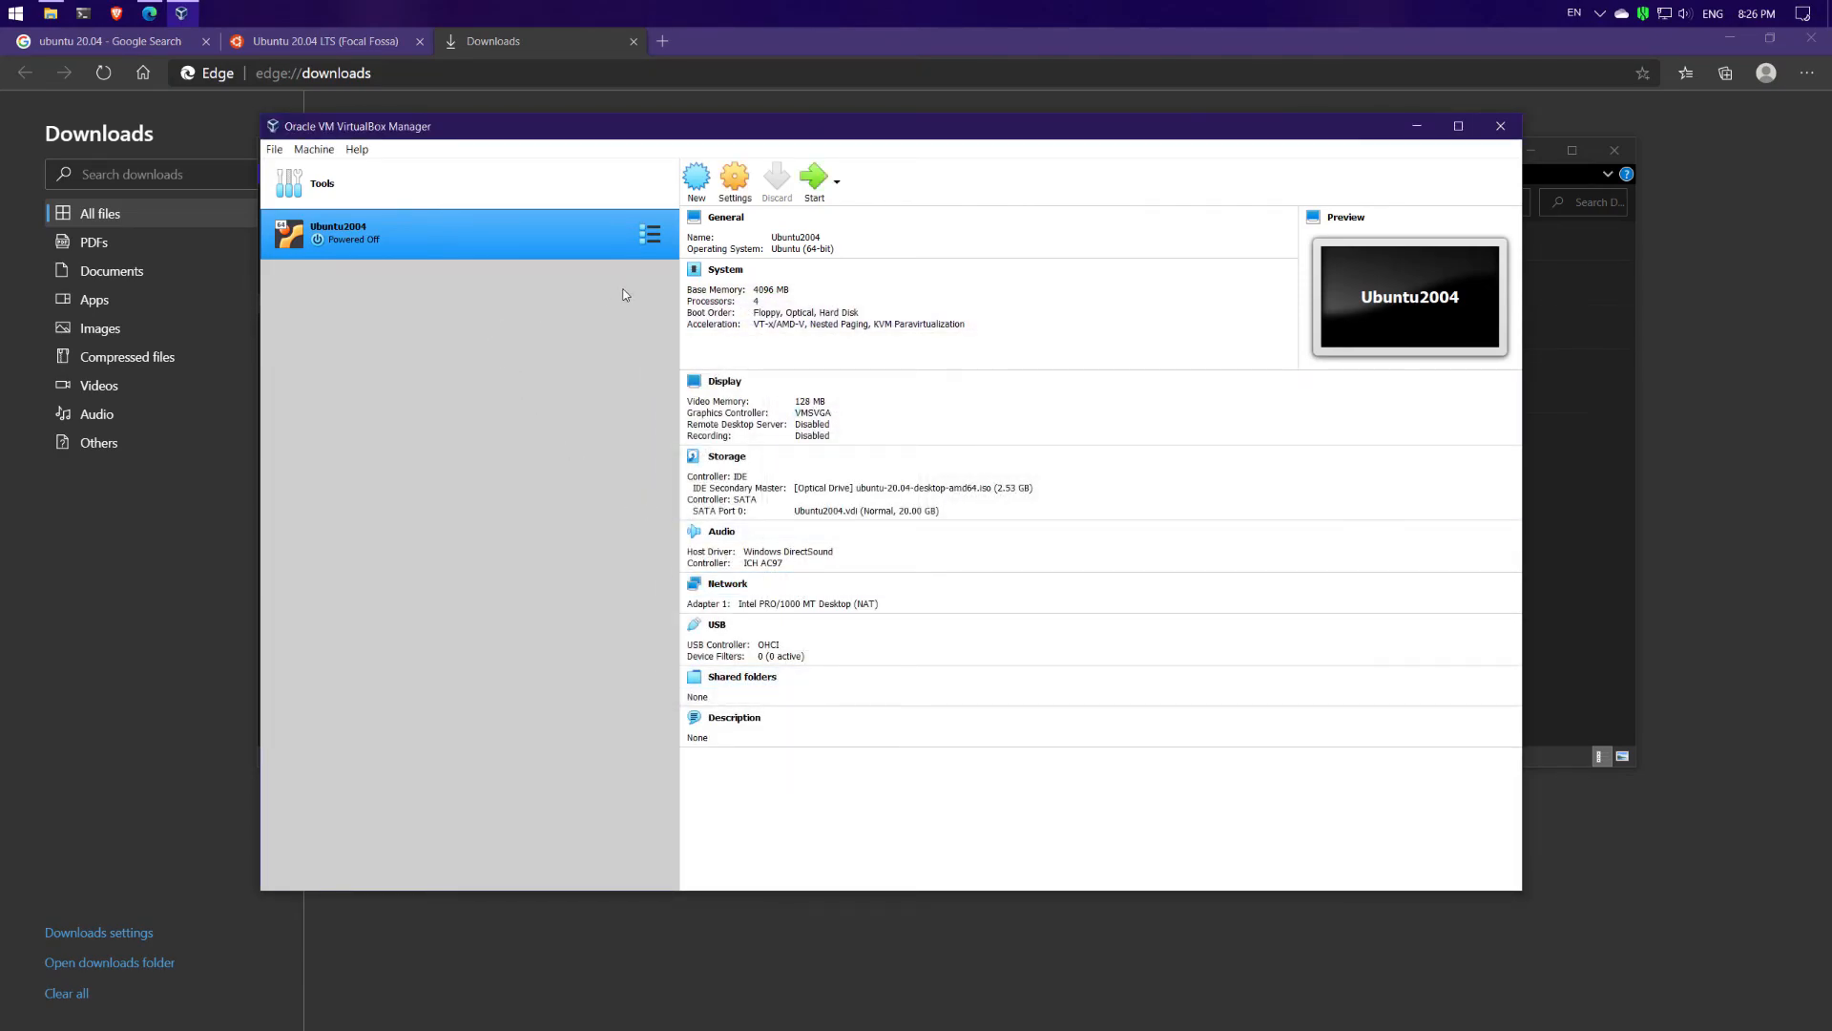
# Start the Ubuntu2004 virtual machine using ubuntu-20.04-desktop-amd64.iso as the start-up disk.
pyautogui.click(812, 181)
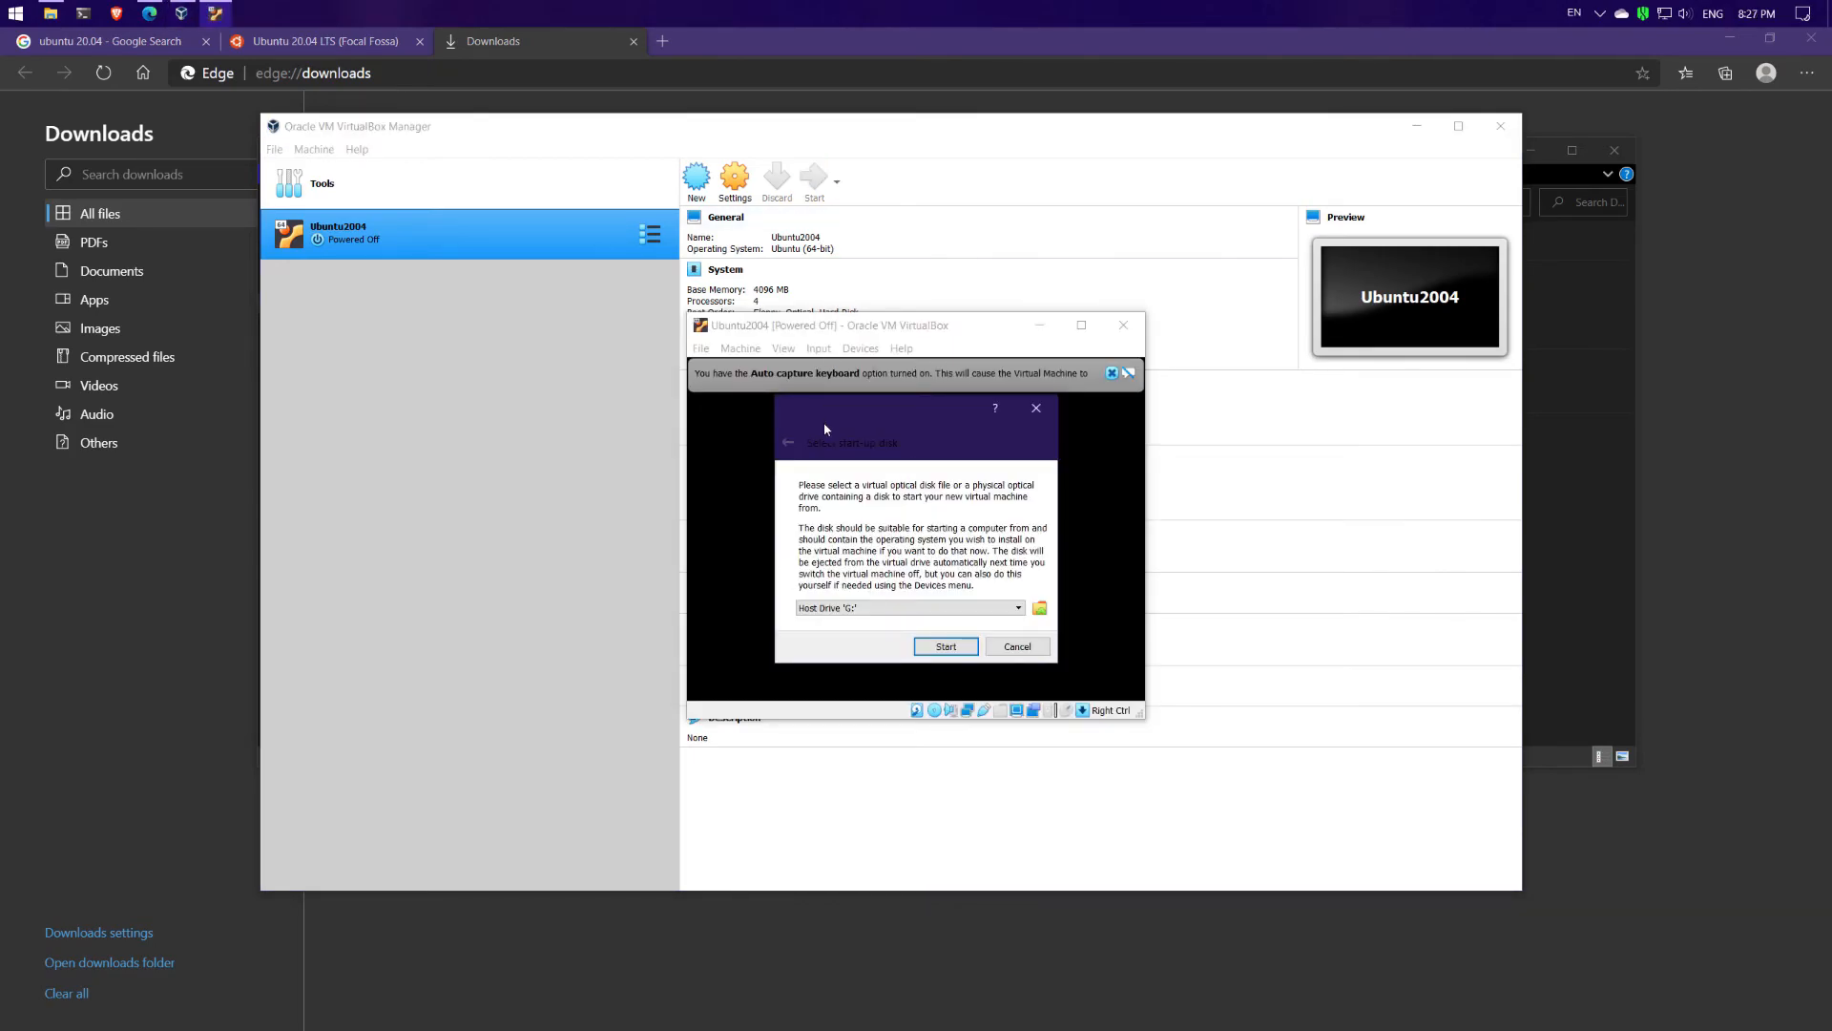
pyautogui.click(909, 608)
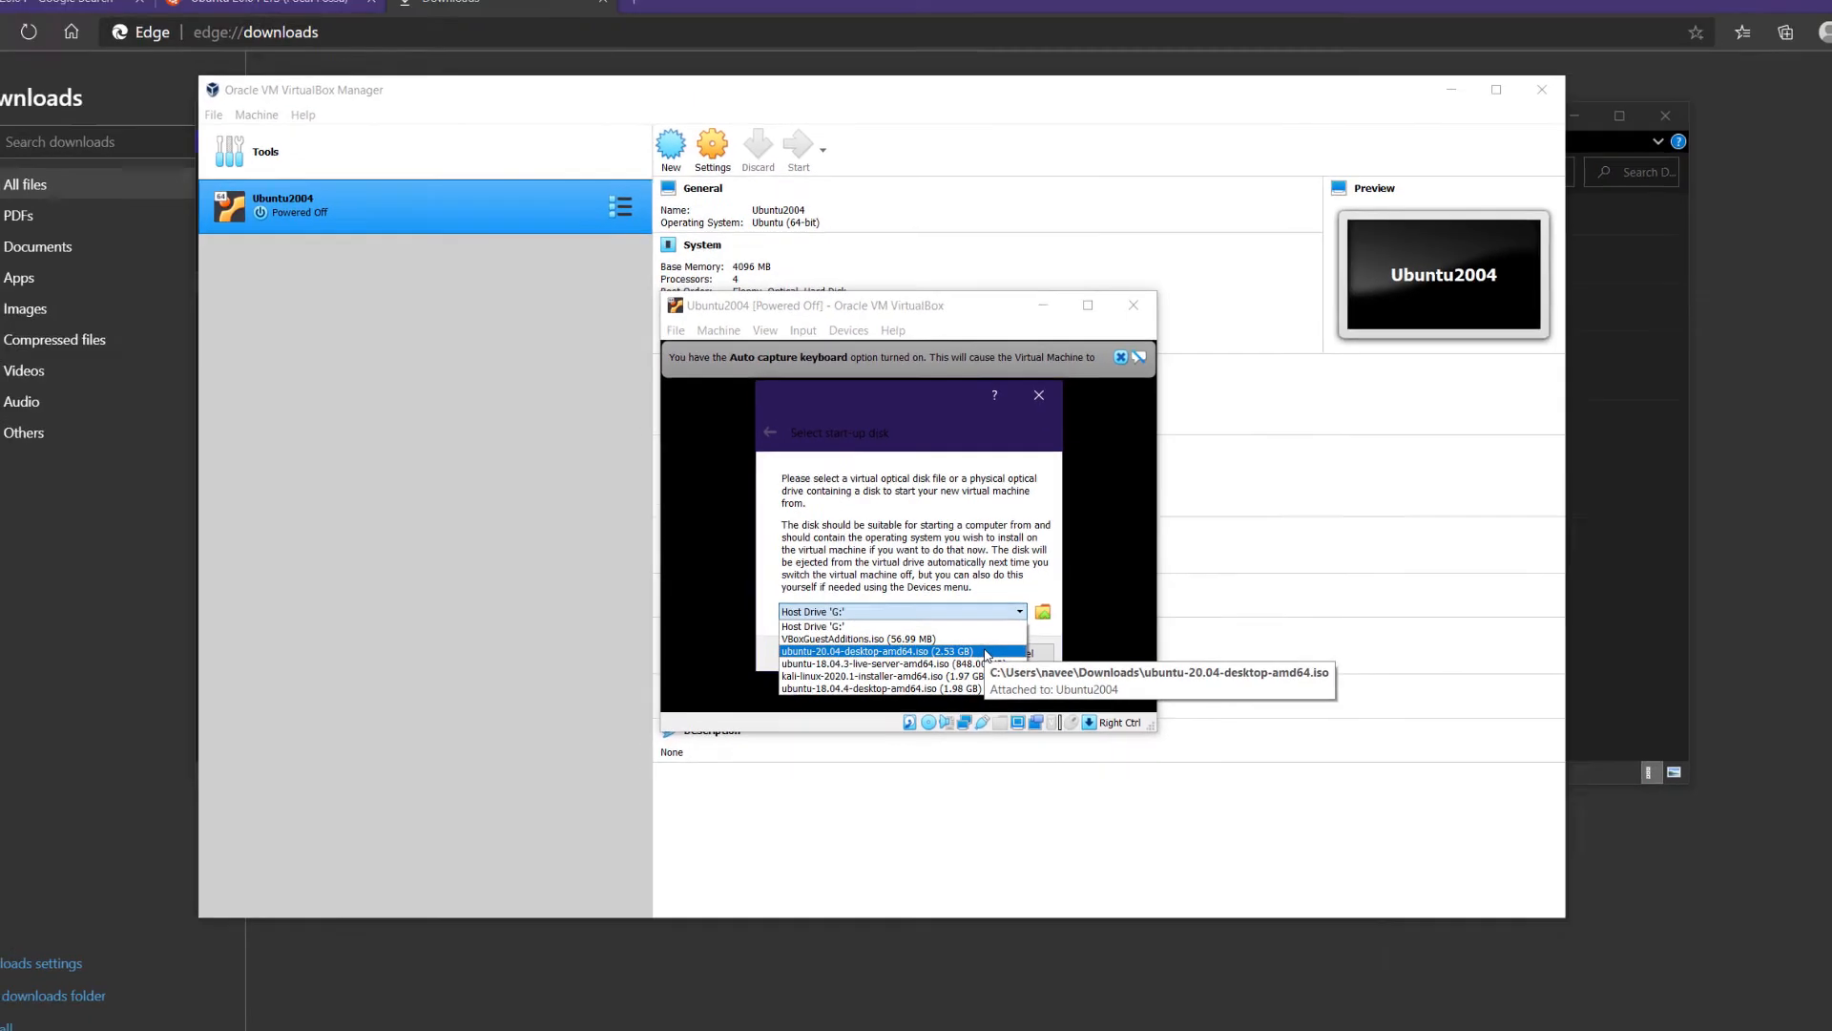
pyautogui.click(986, 653)
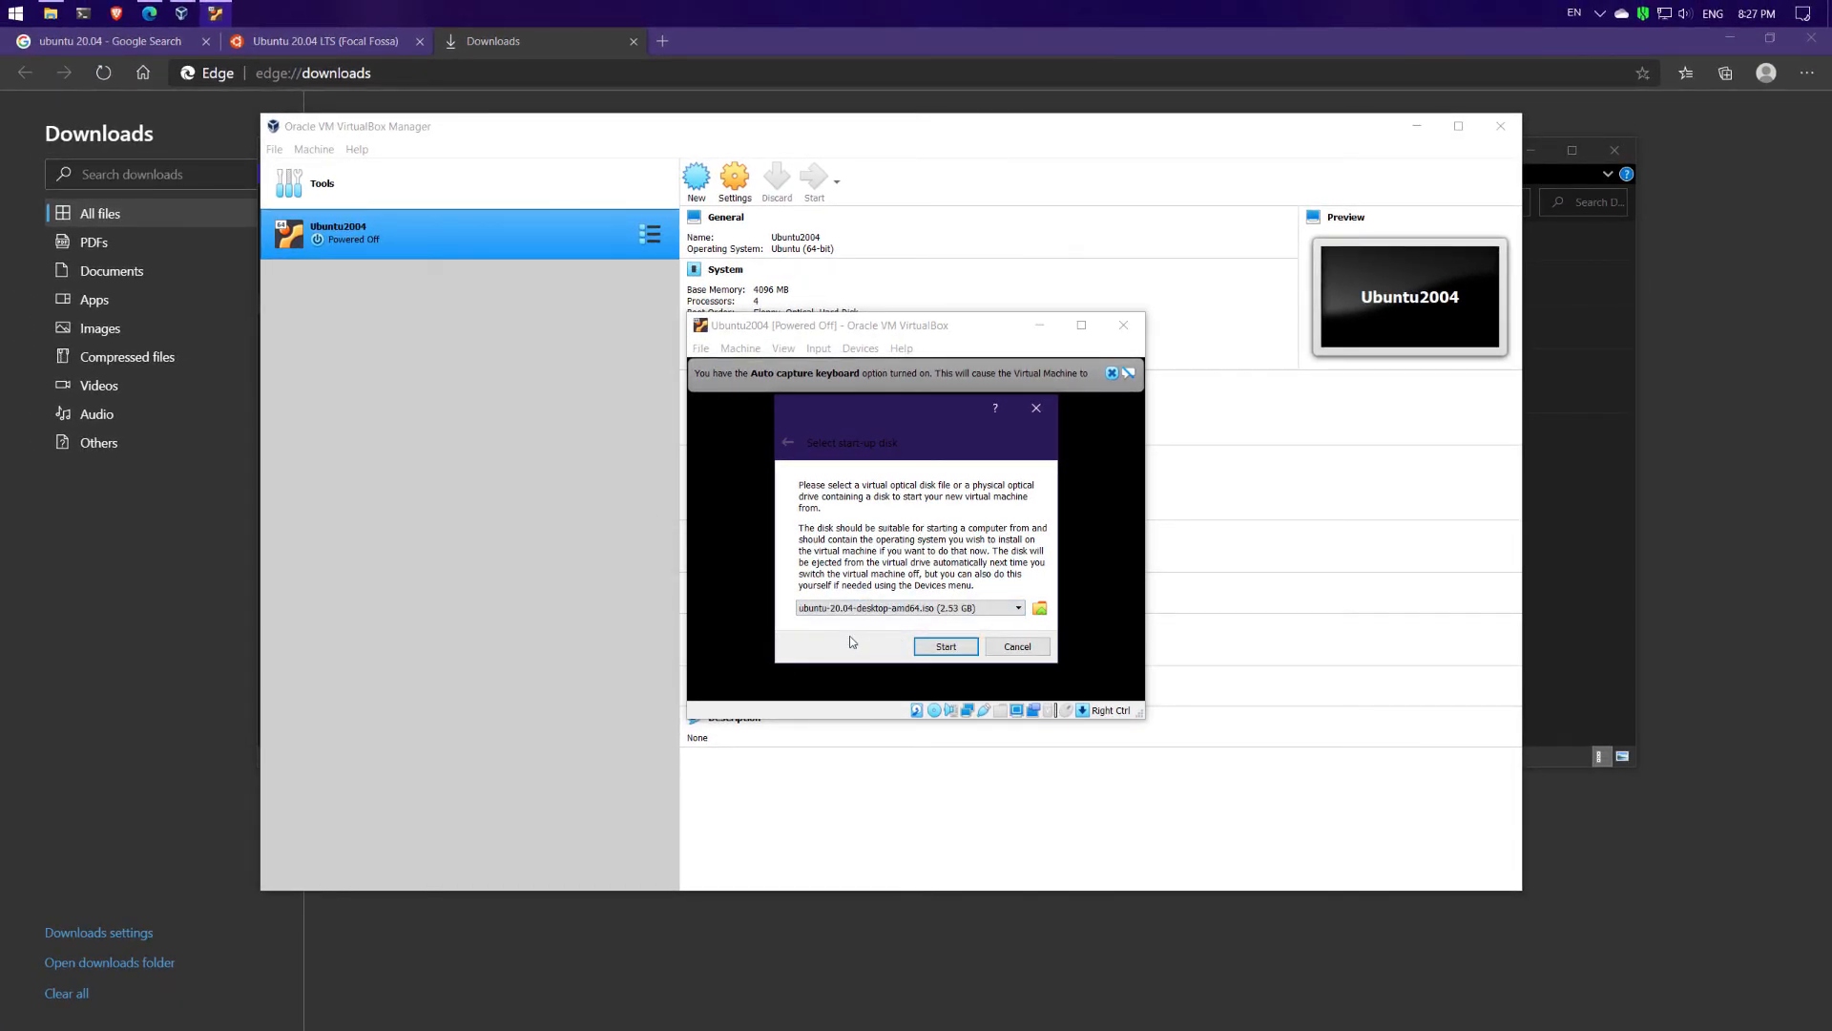
pyautogui.click(946, 648)
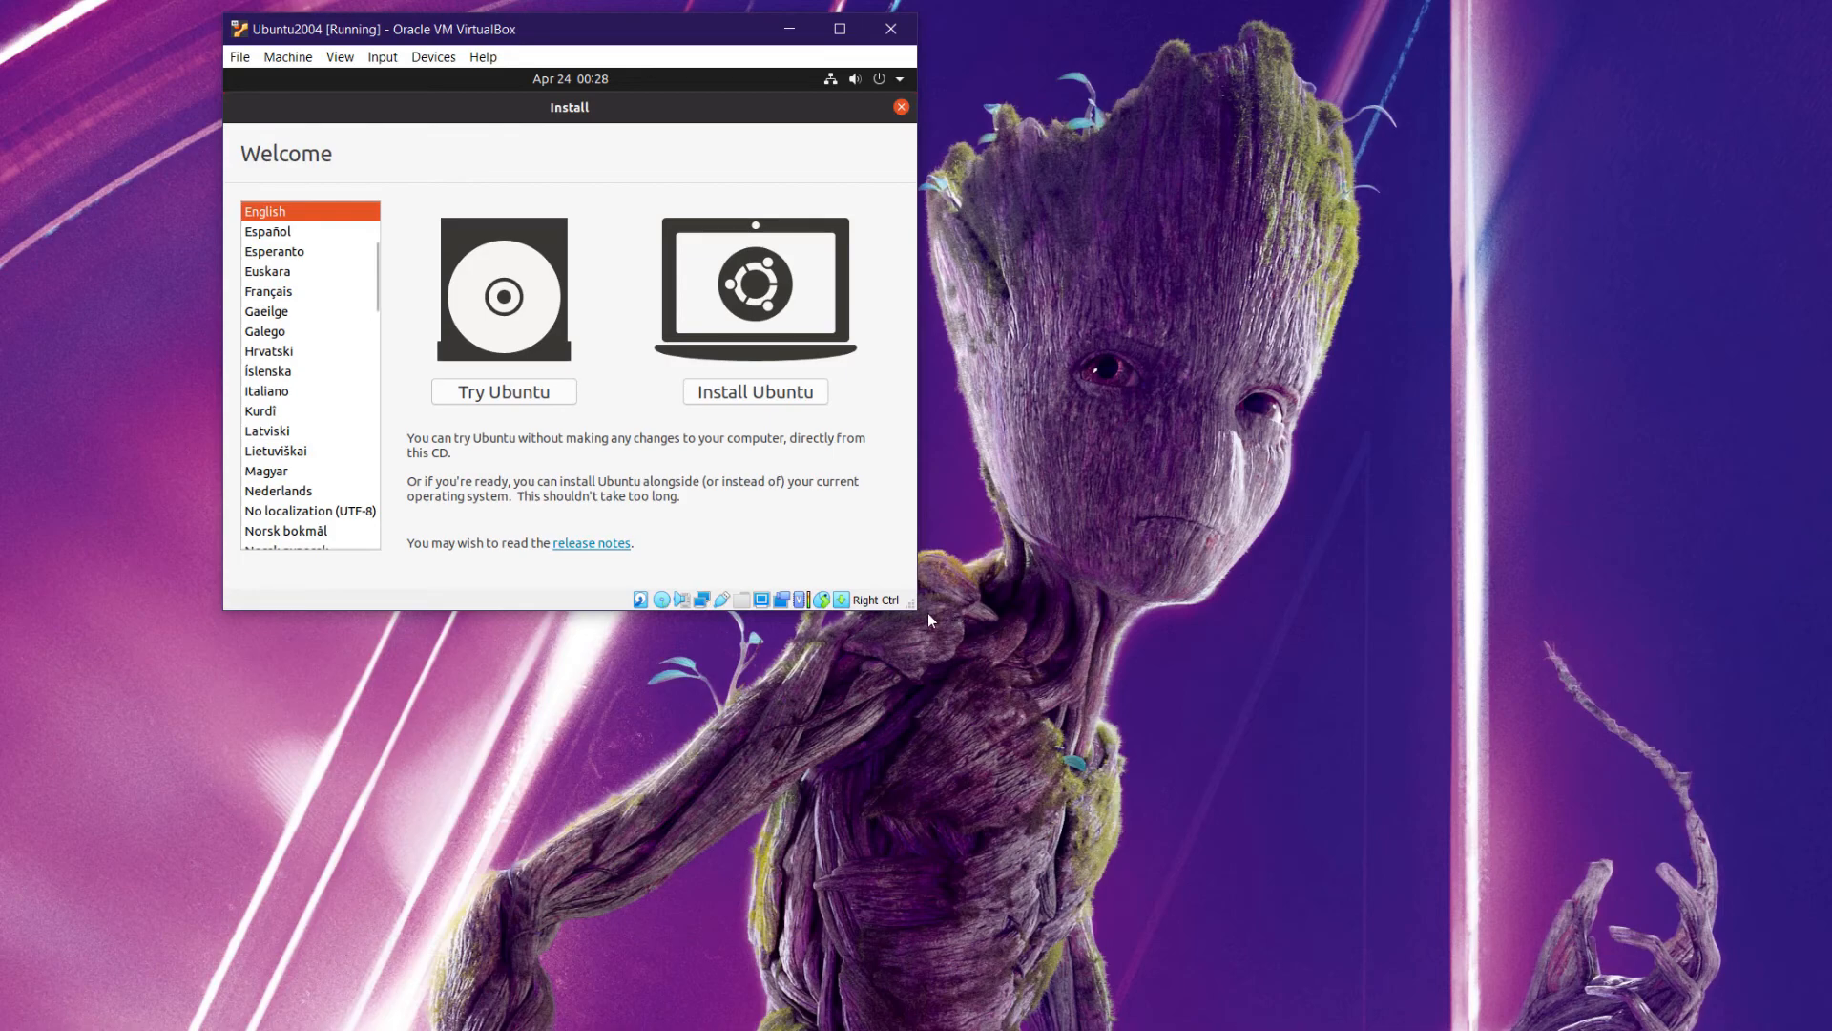
# Enlarge the virtual machine window and begin installing Ubuntu in English with the English (US) keyboard layout.
pyautogui.moveTo(917, 610); pyautogui.dragTo(1476, 902)
pyautogui.click(1050, 540)
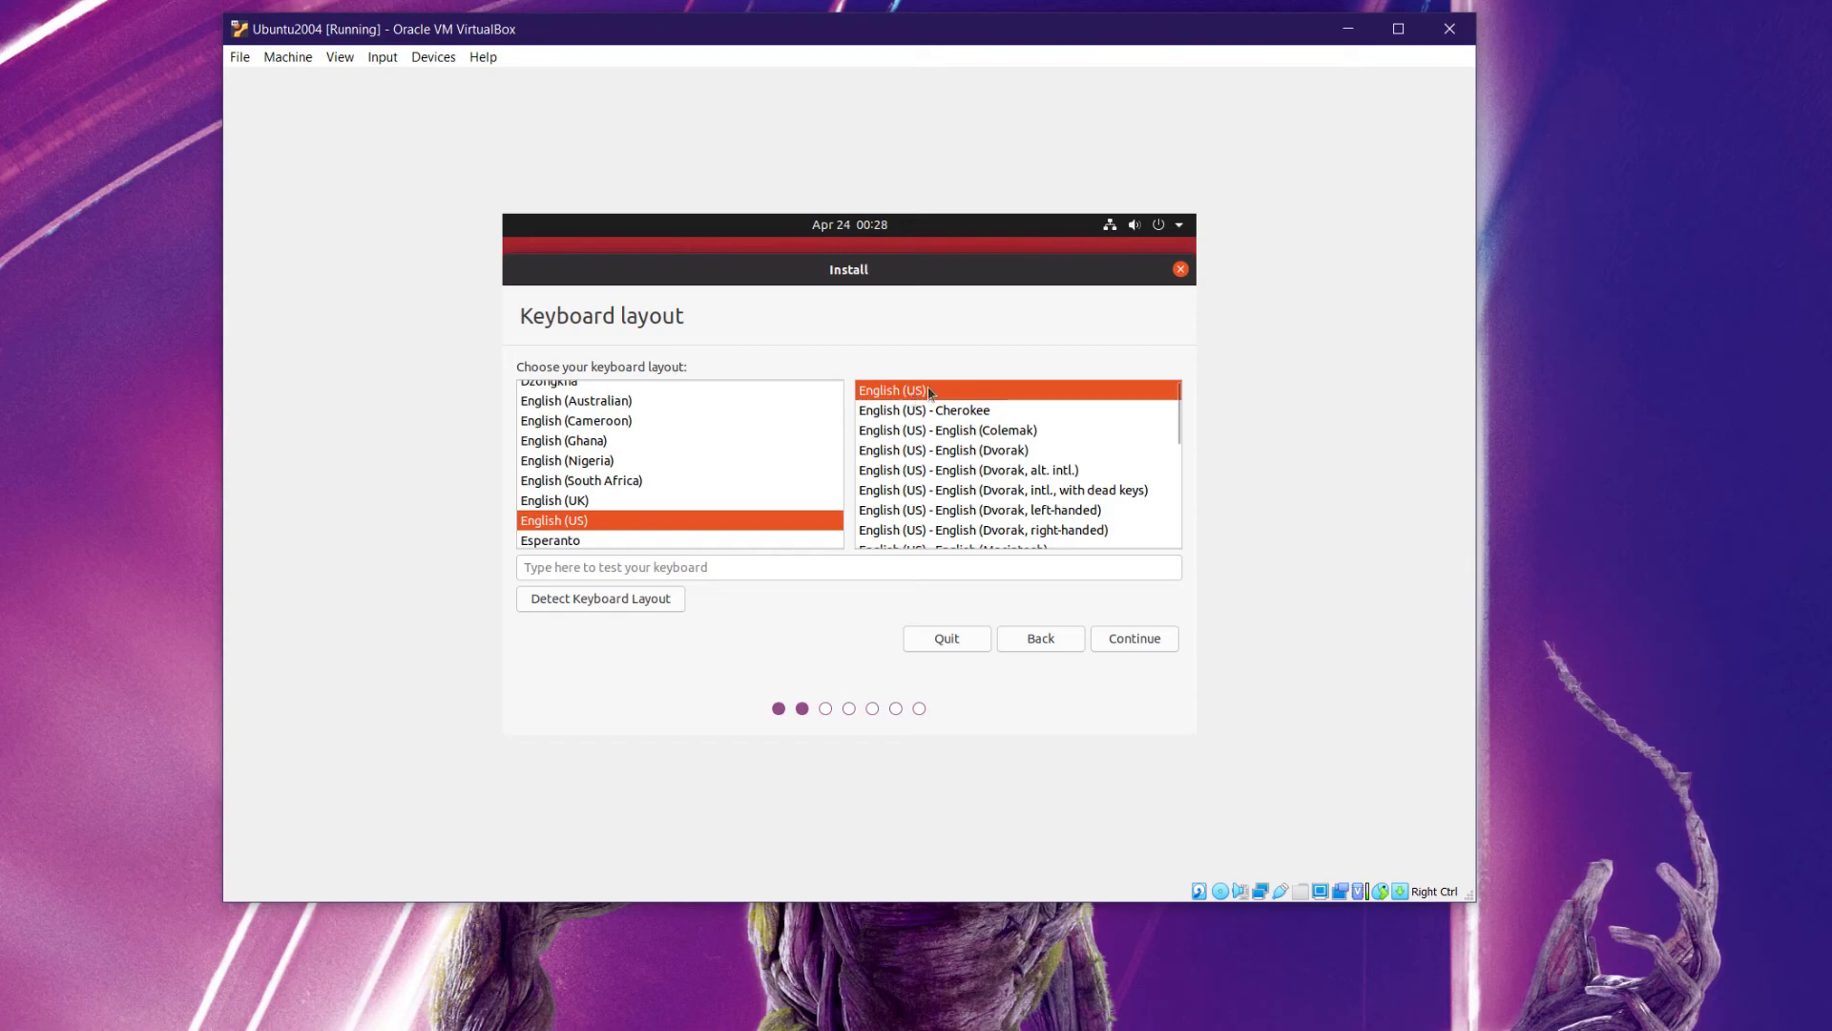
pyautogui.click(1117, 638)
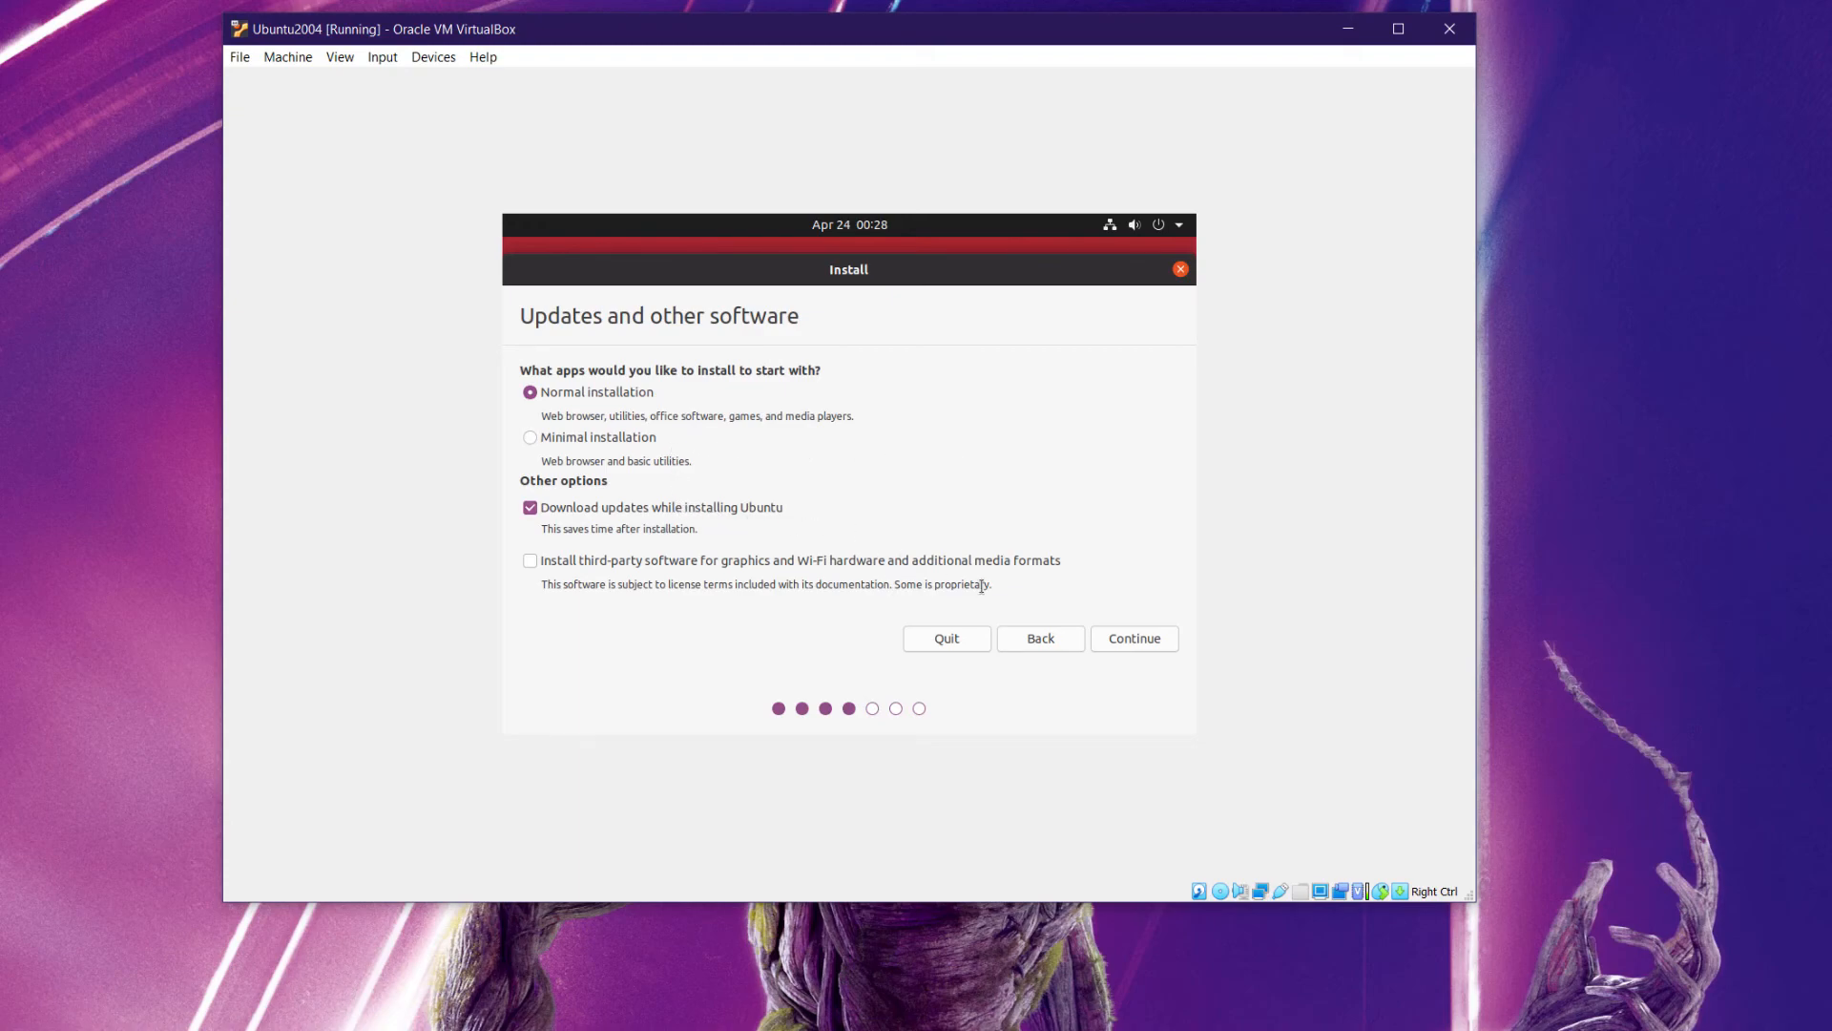
# Accept the normal installation with updates downloaded, then erase the disk and install Ubuntu, writing the changes to disk.
pyautogui.click(1126, 643)
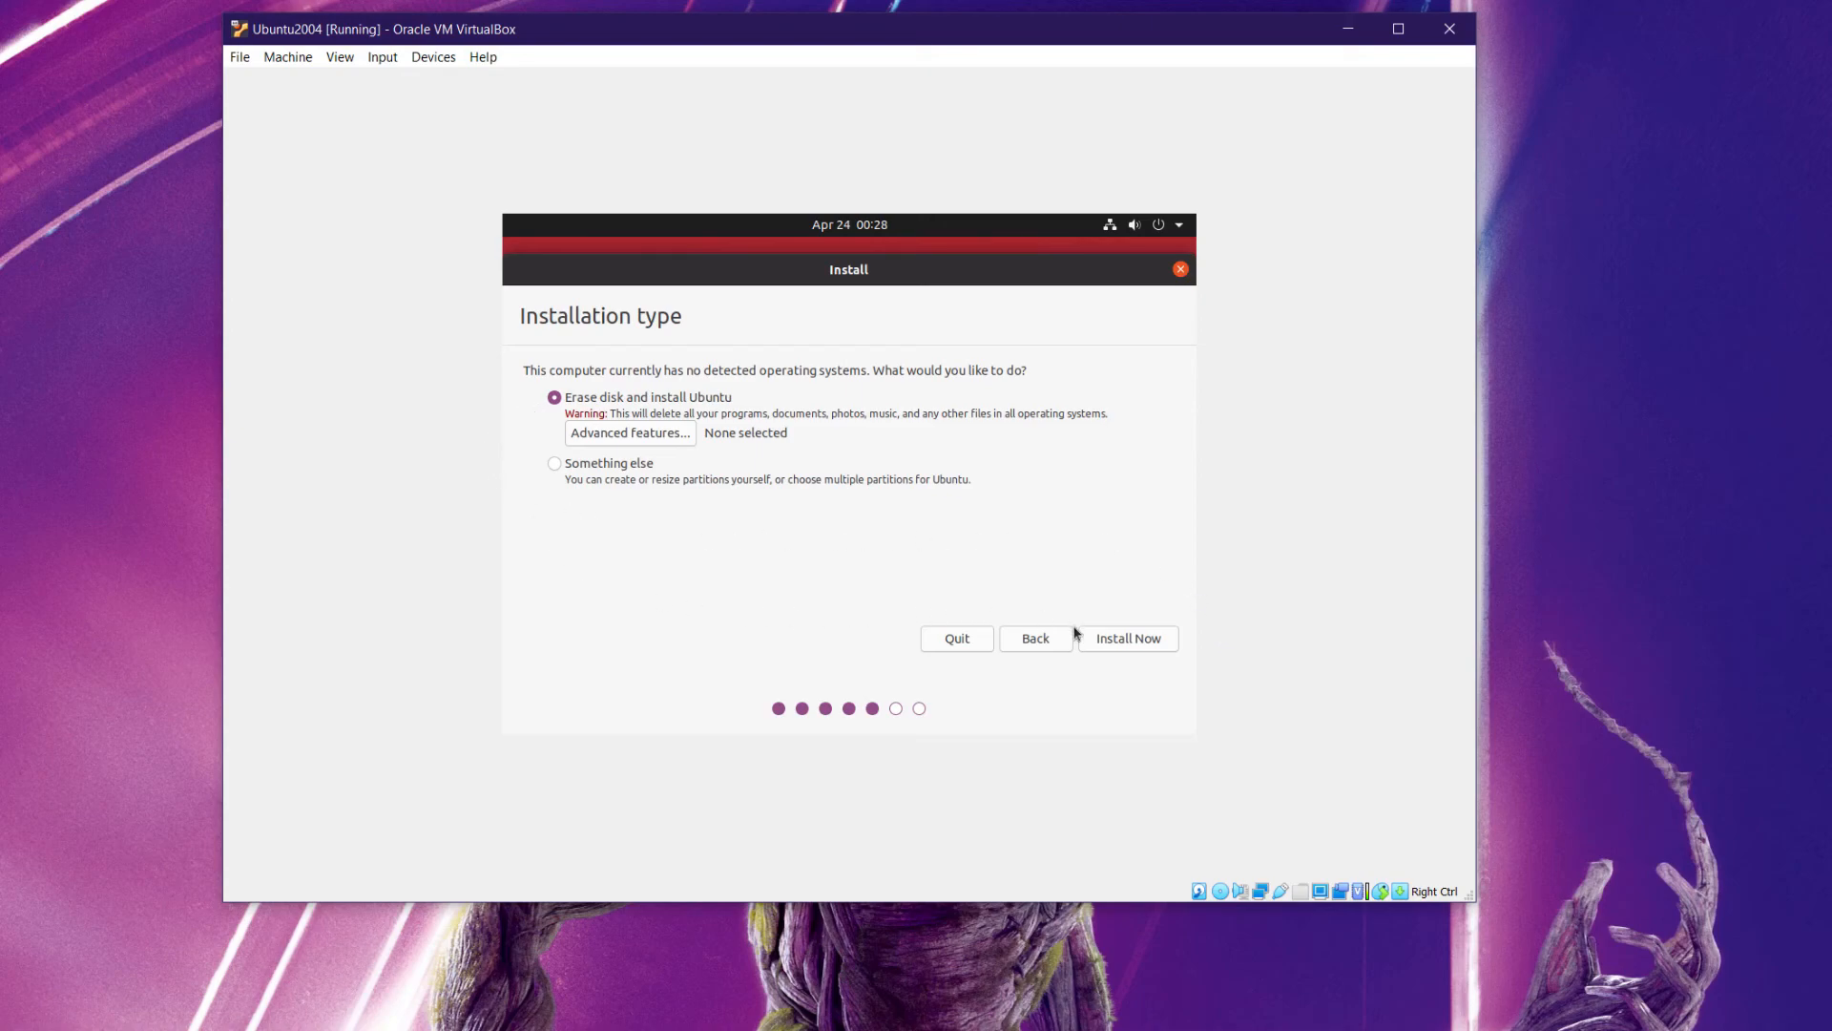
pyautogui.click(1121, 647)
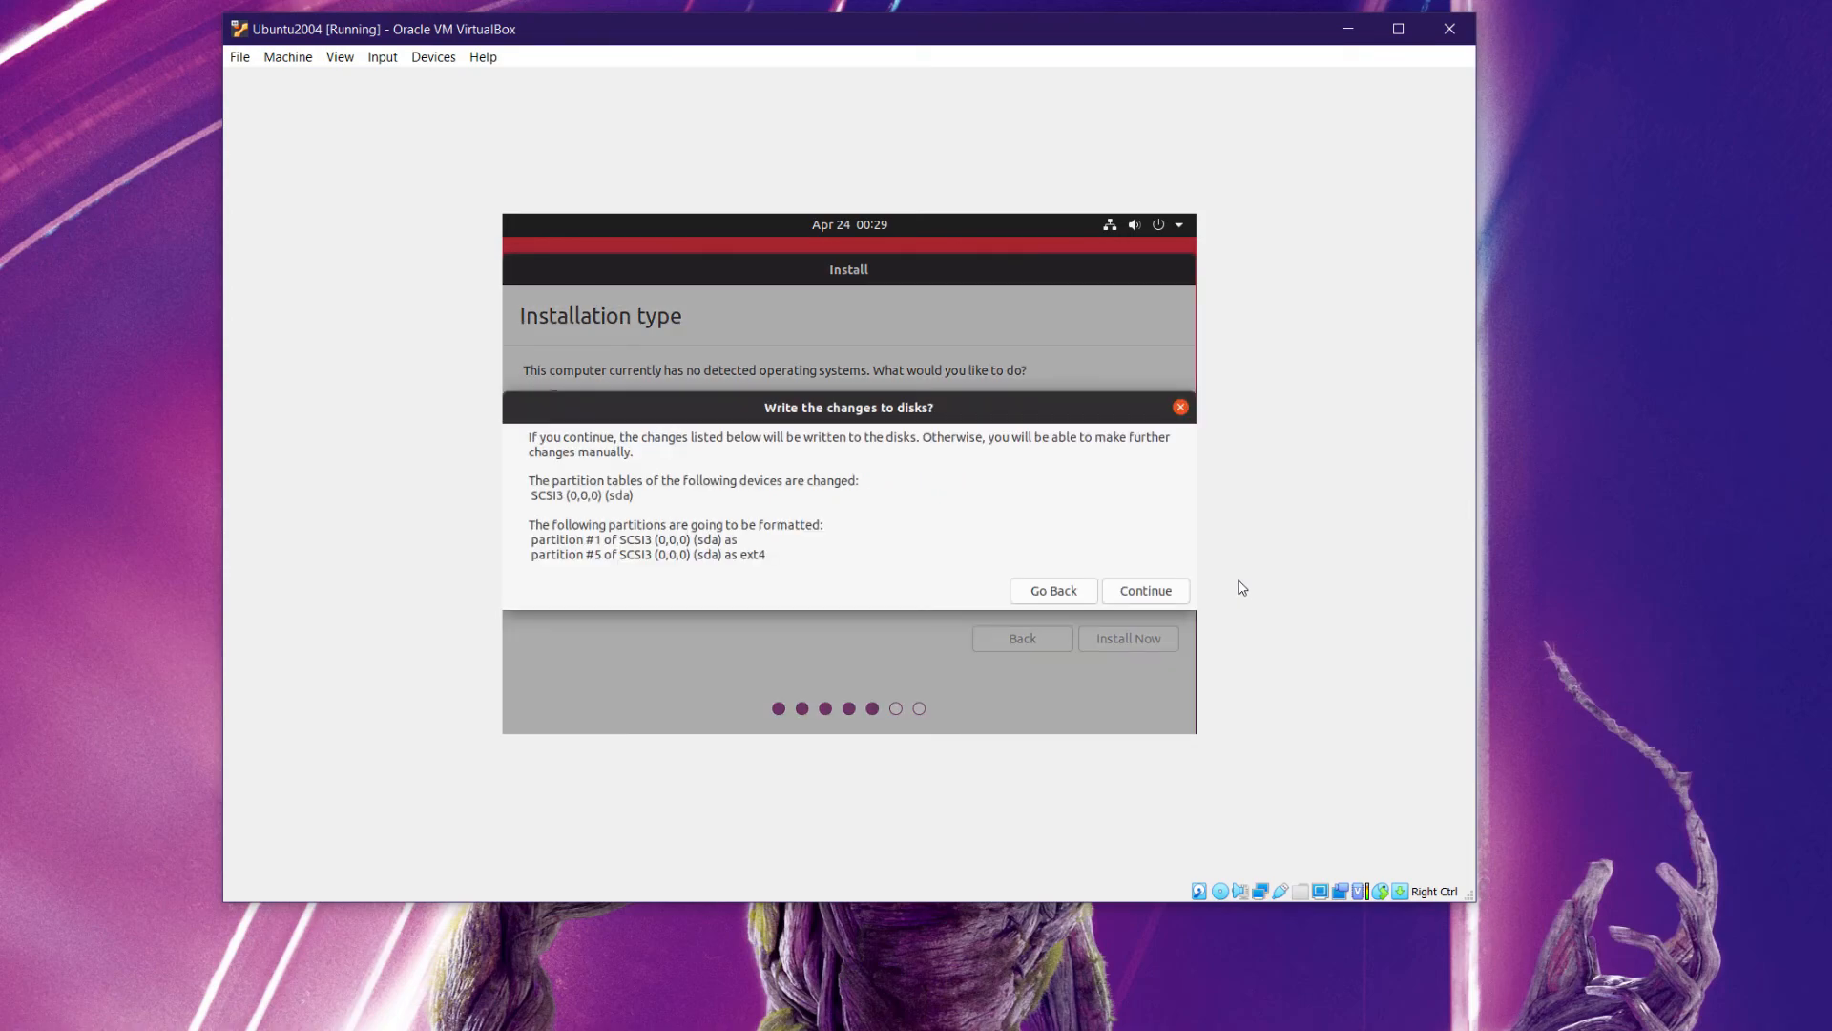
pyautogui.click(1136, 597)
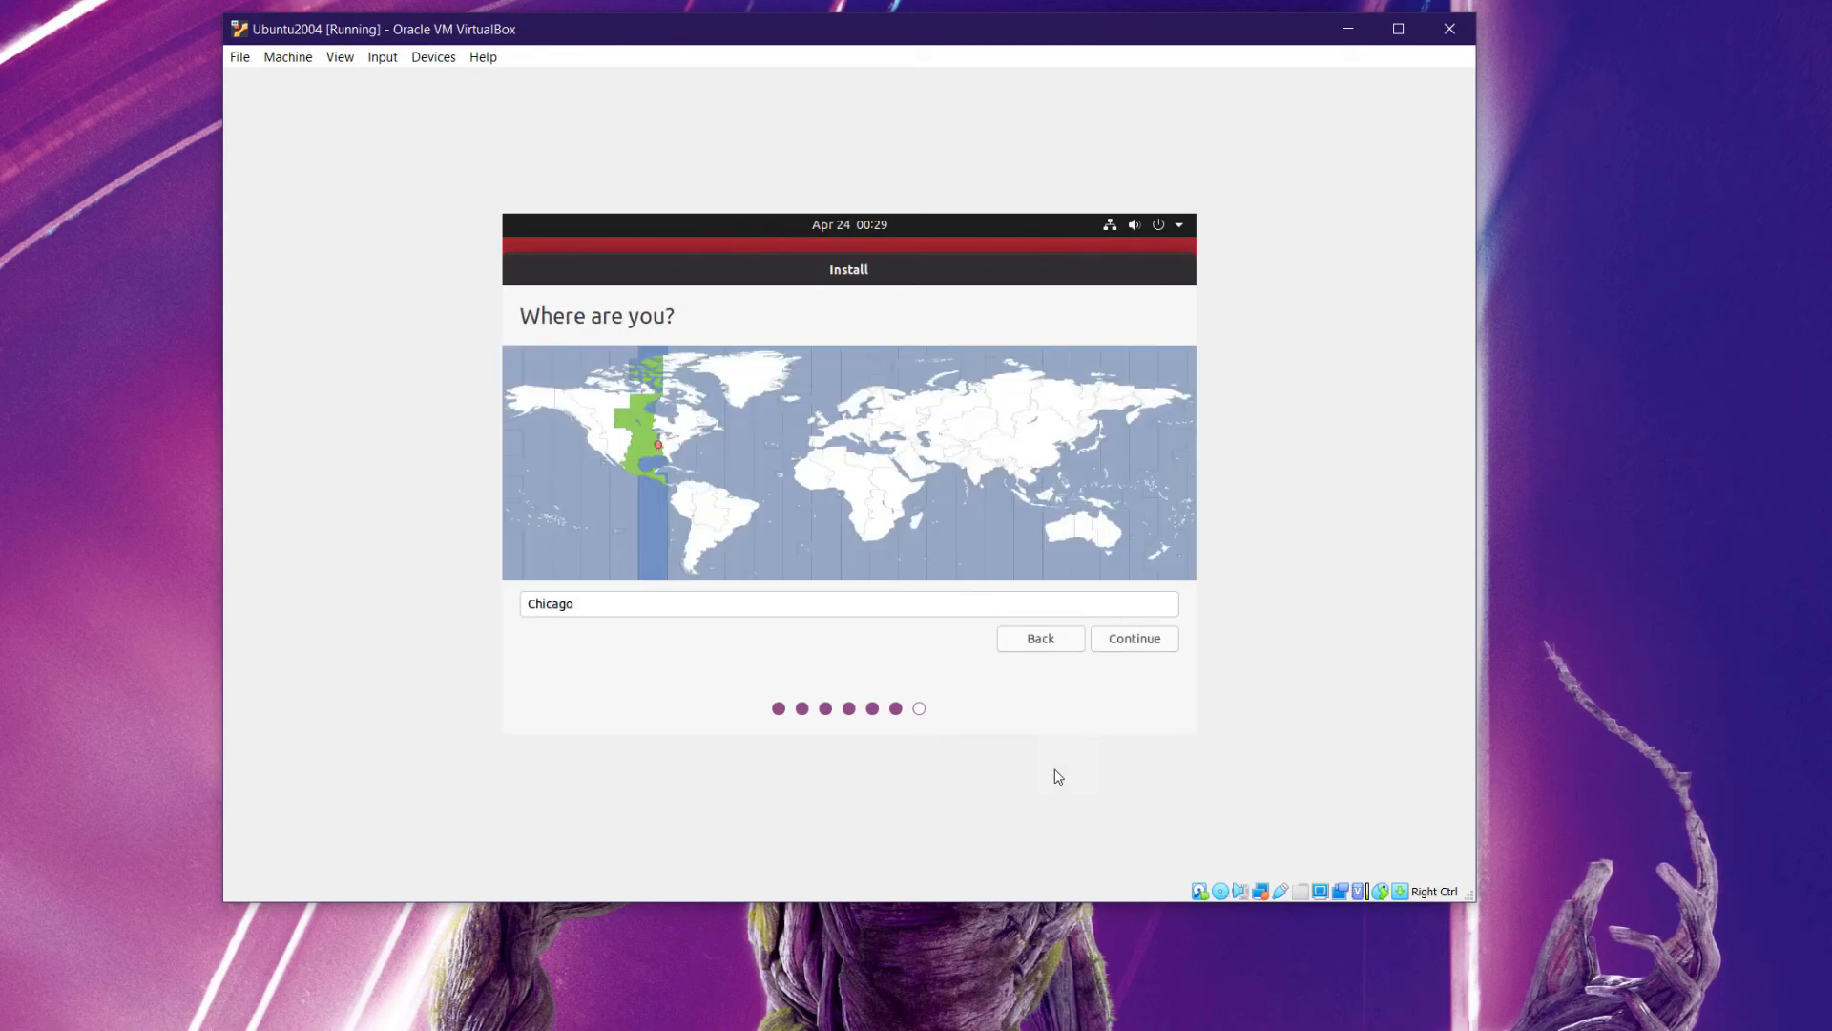
# Set the installer's location to New York on the time zone map and continue.
pyautogui.click(696, 435)
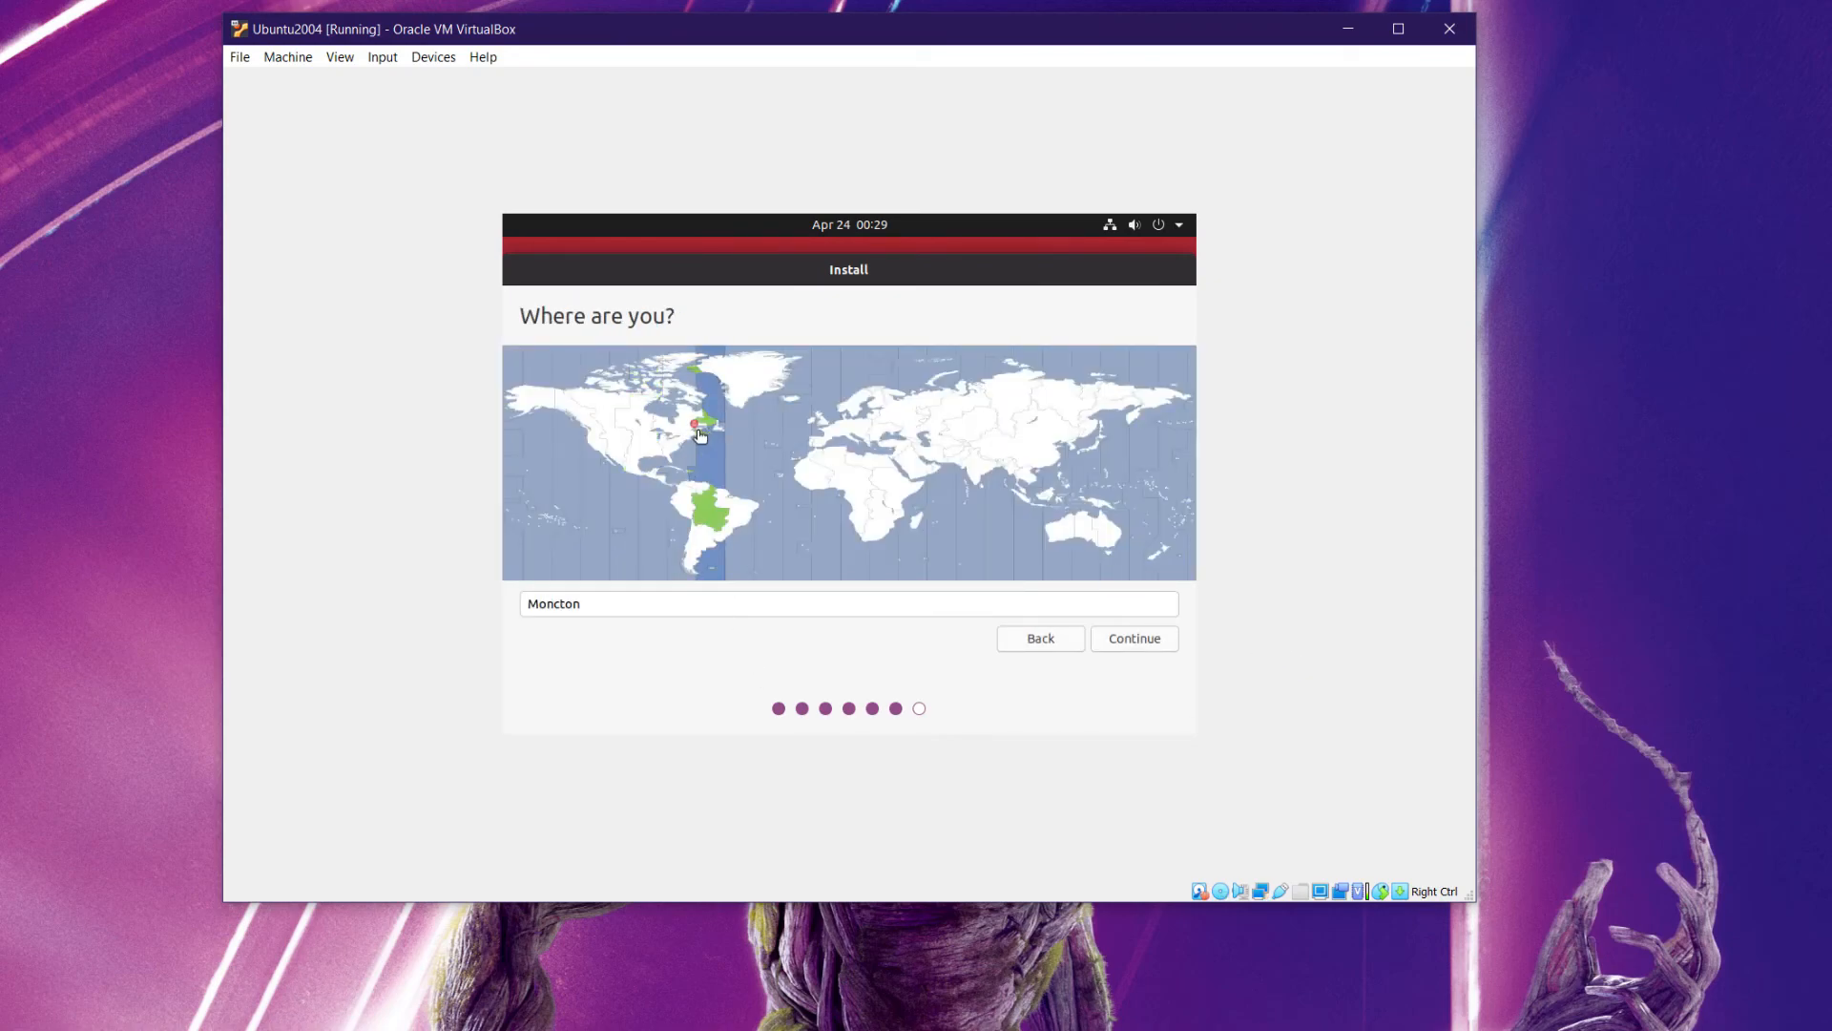
pyautogui.click(688, 435)
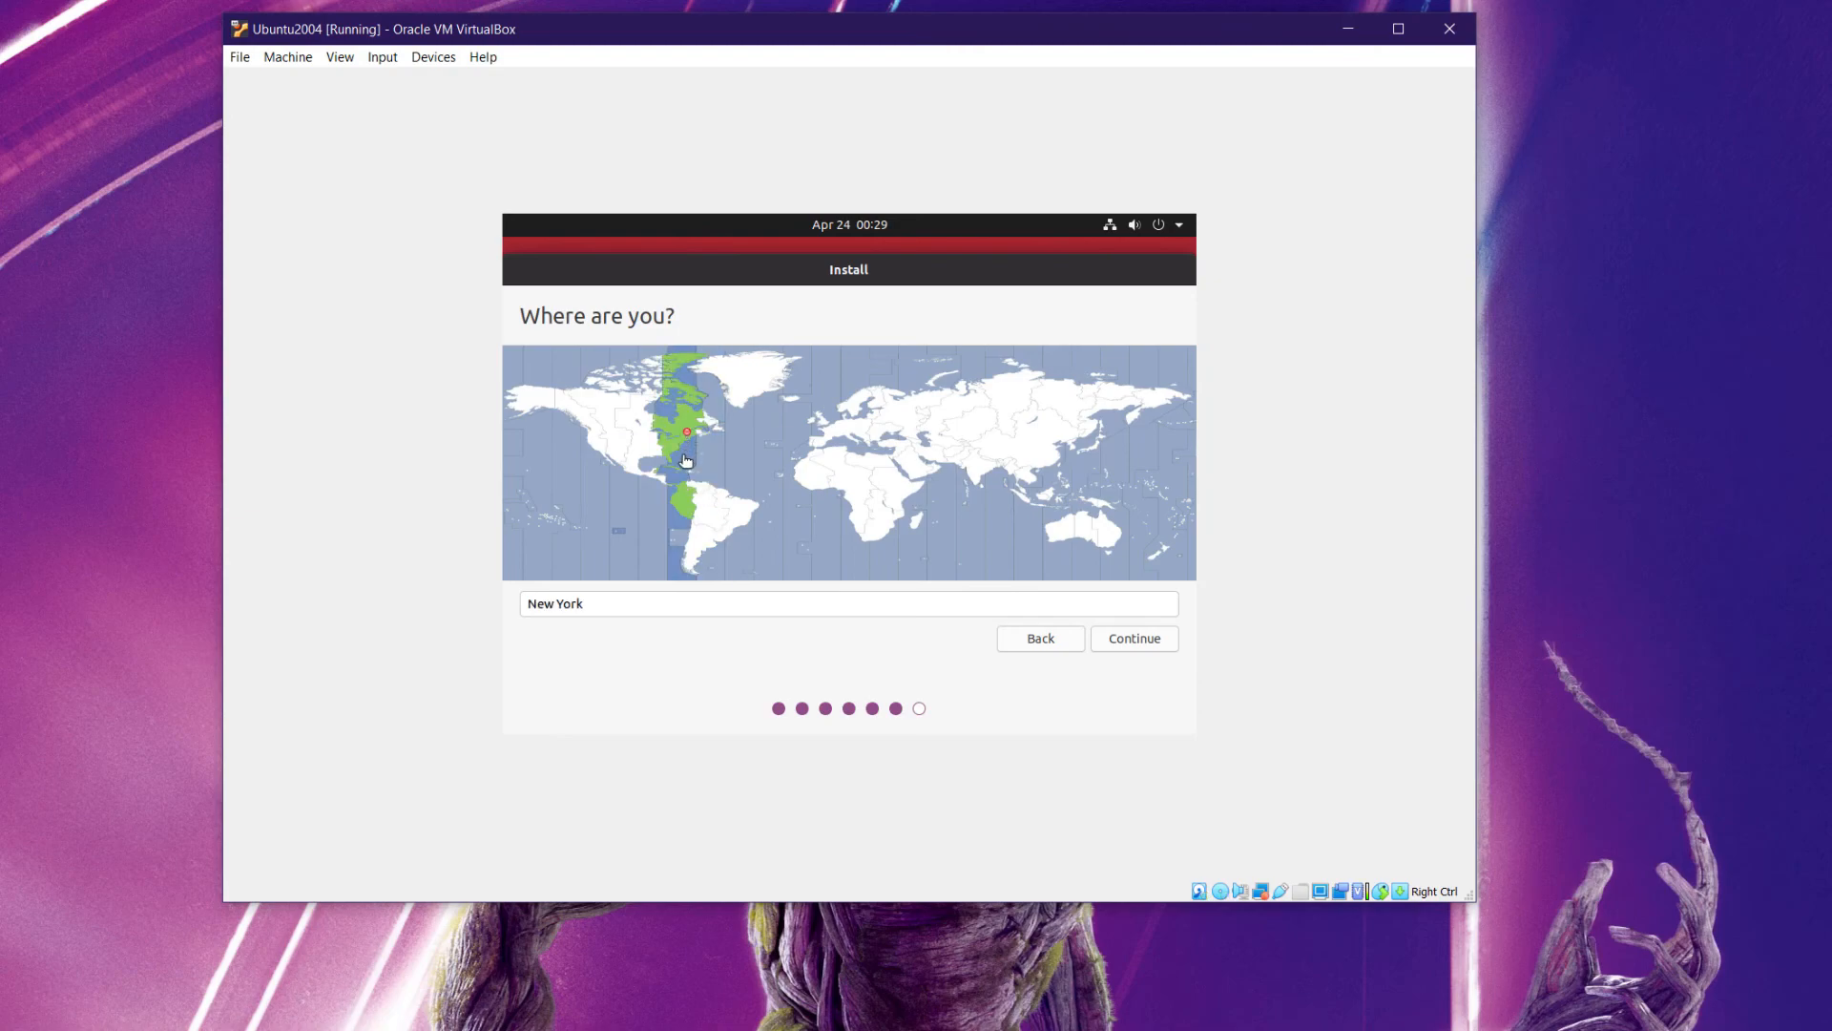
pyautogui.click(1134, 641)
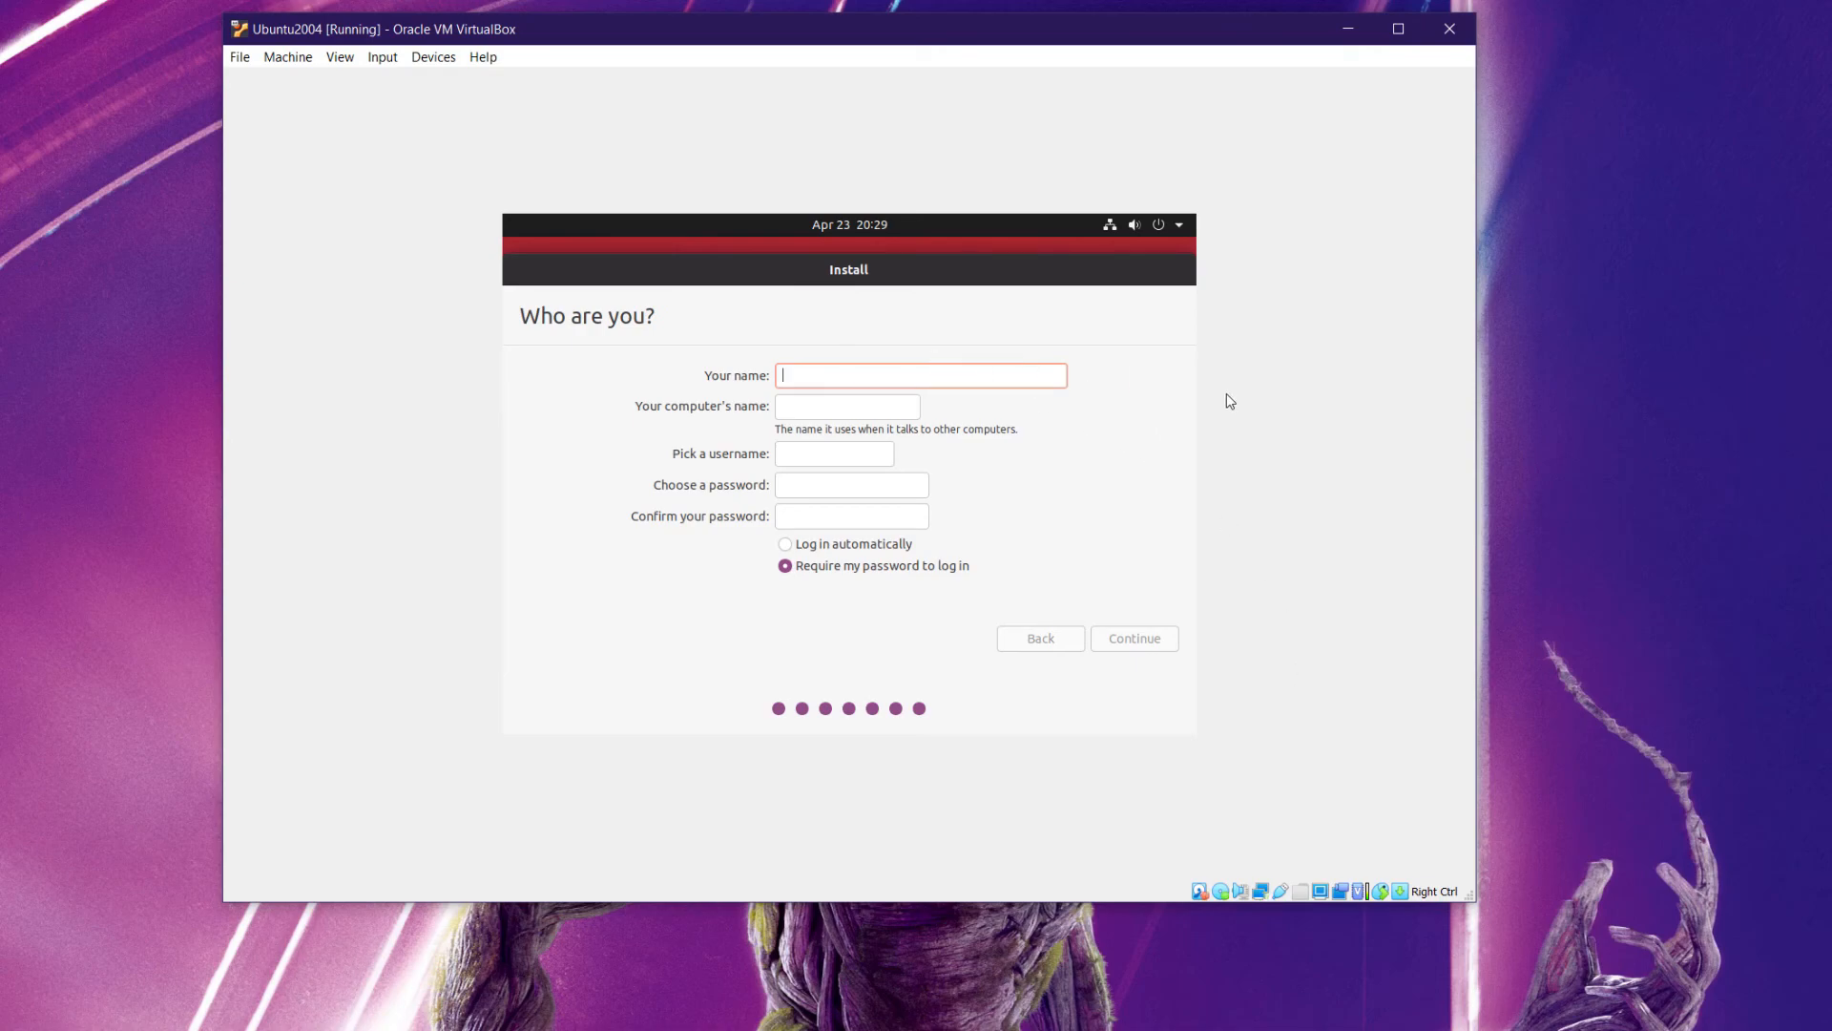
# Set the user's name to coder and the computer's name to coderbox, enter and confirm the account password, and continue the installation.
pyautogui.write('coder')
pyautogui.press('Tab')
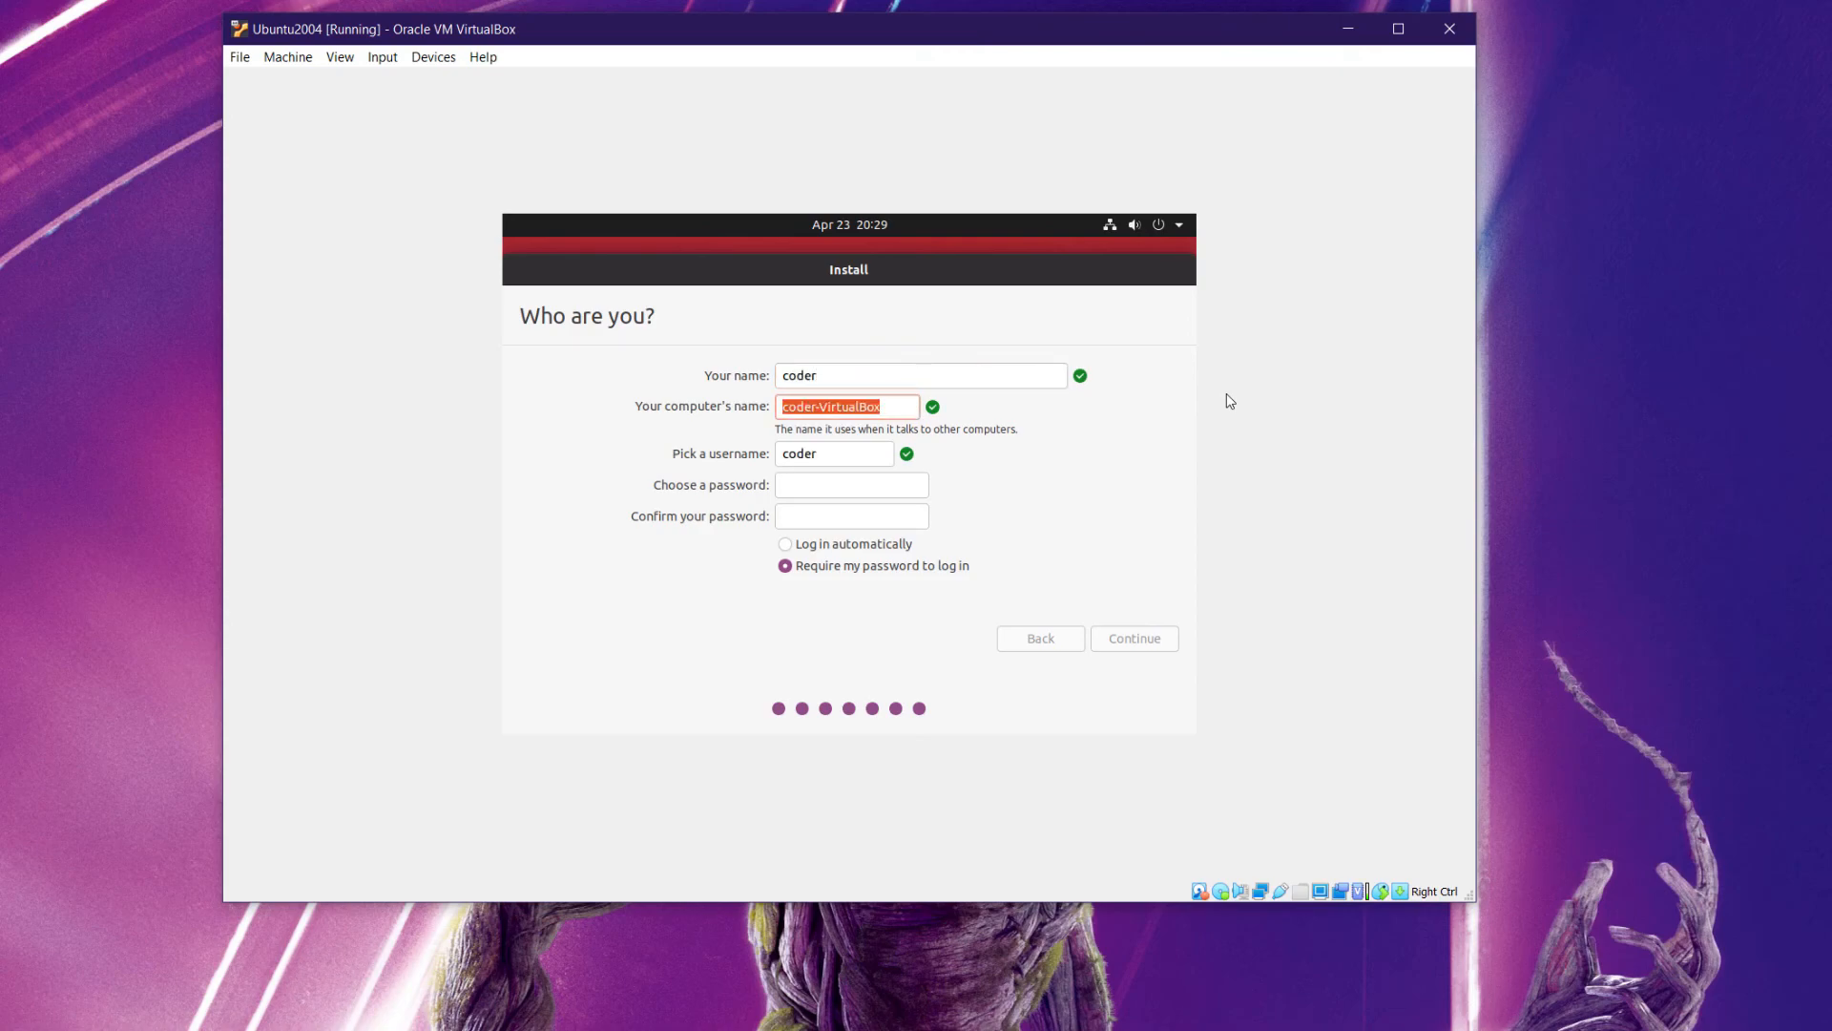
pyautogui.write('coderbox')
pyautogui.press('Tab')
pyautogui.press('Tab')
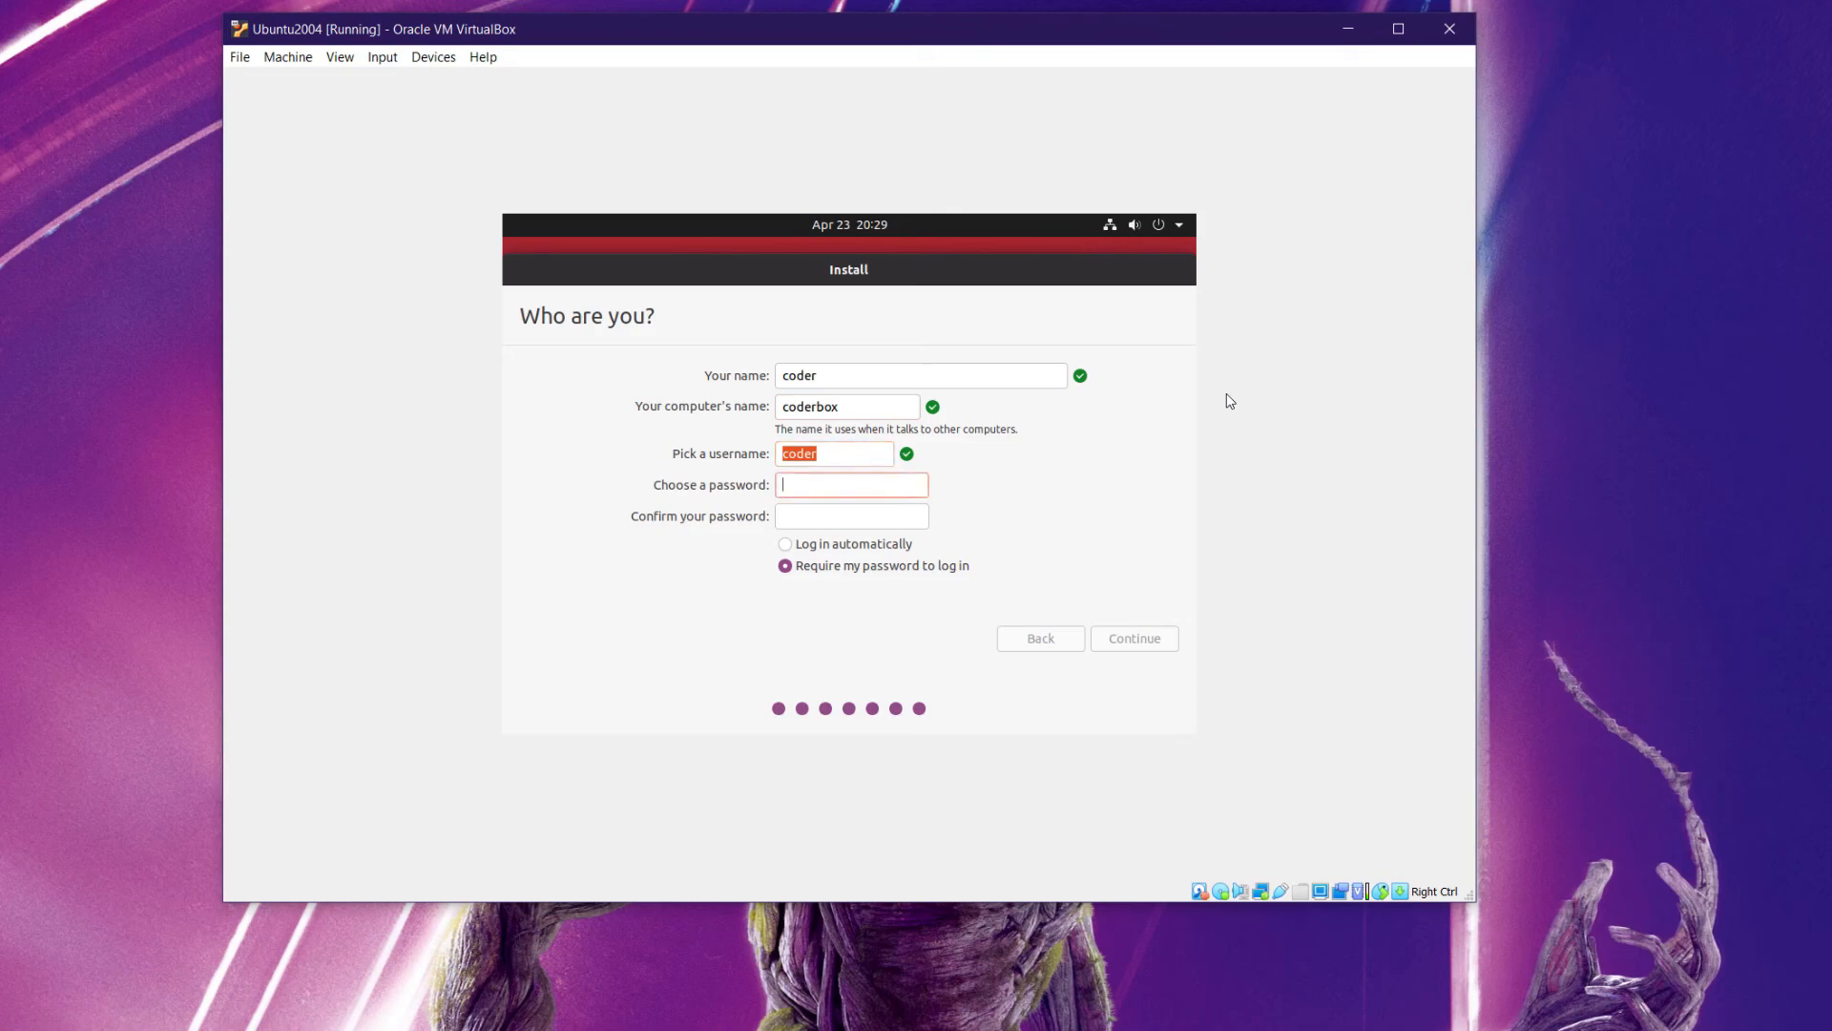
pyautogui.write('************')
pyautogui.press('Tab')
pyautogui.write('************')
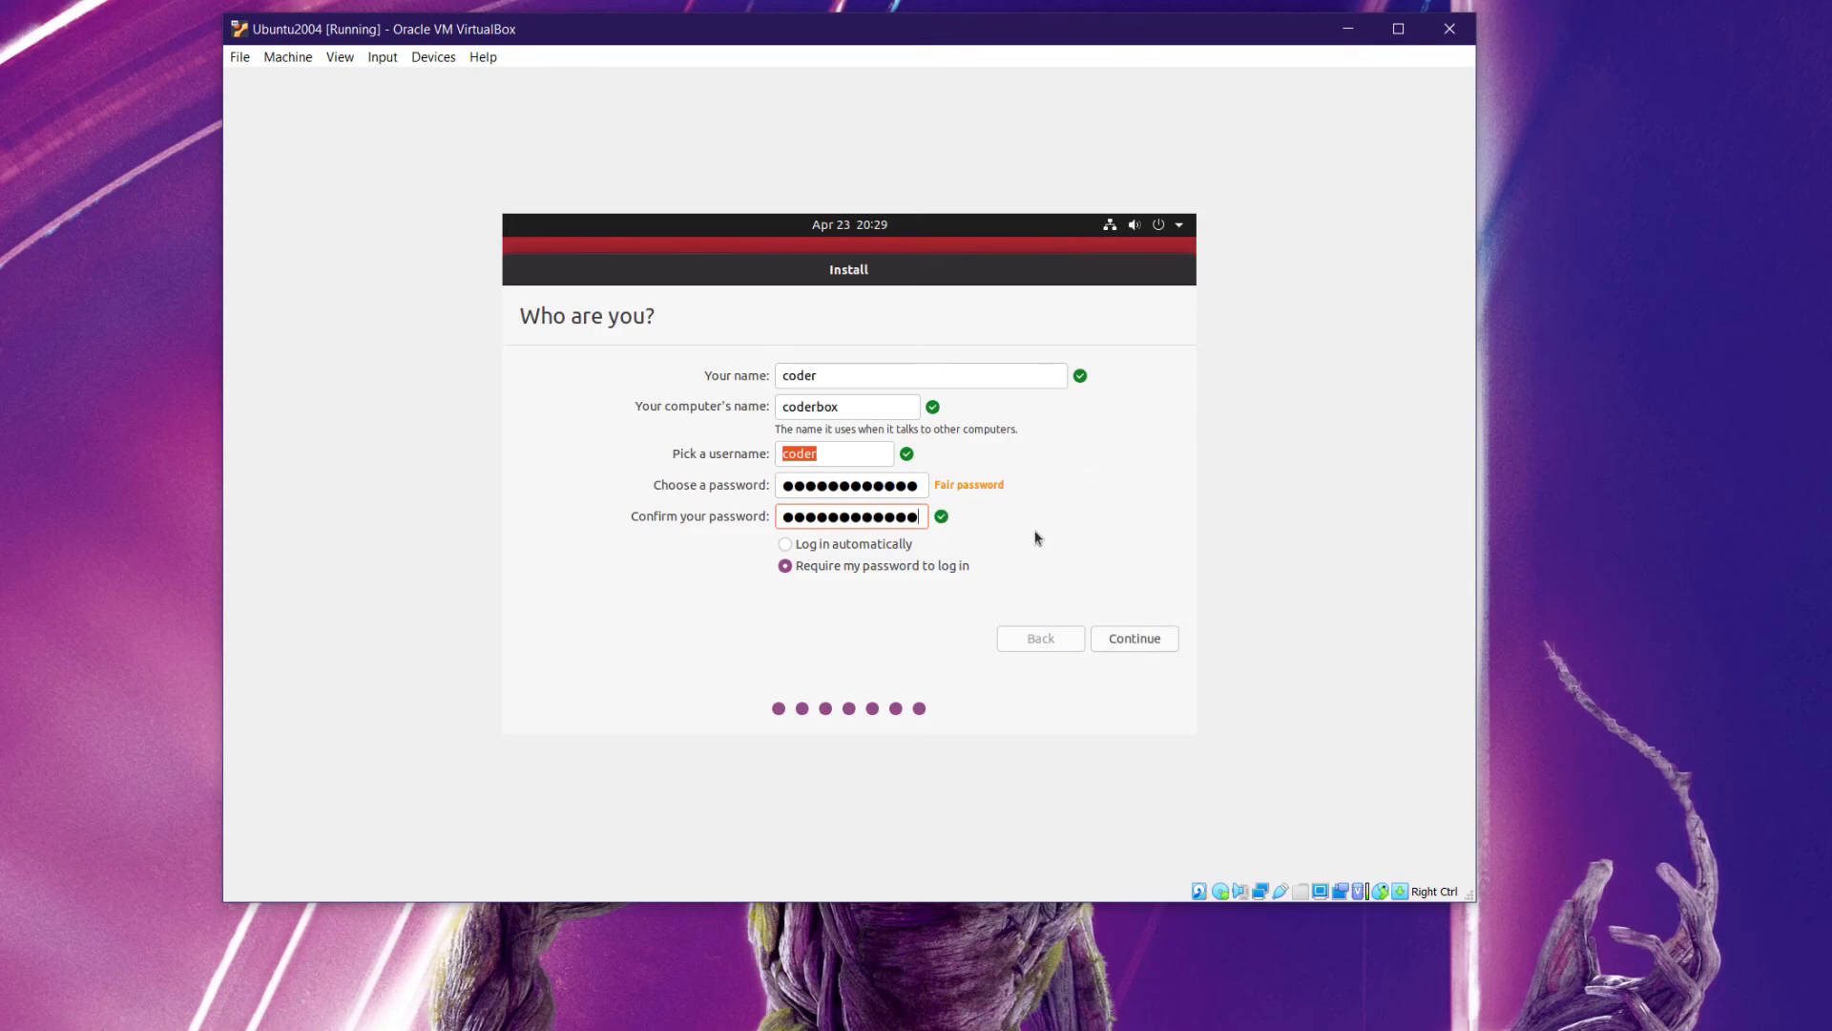
pyautogui.click(1145, 637)
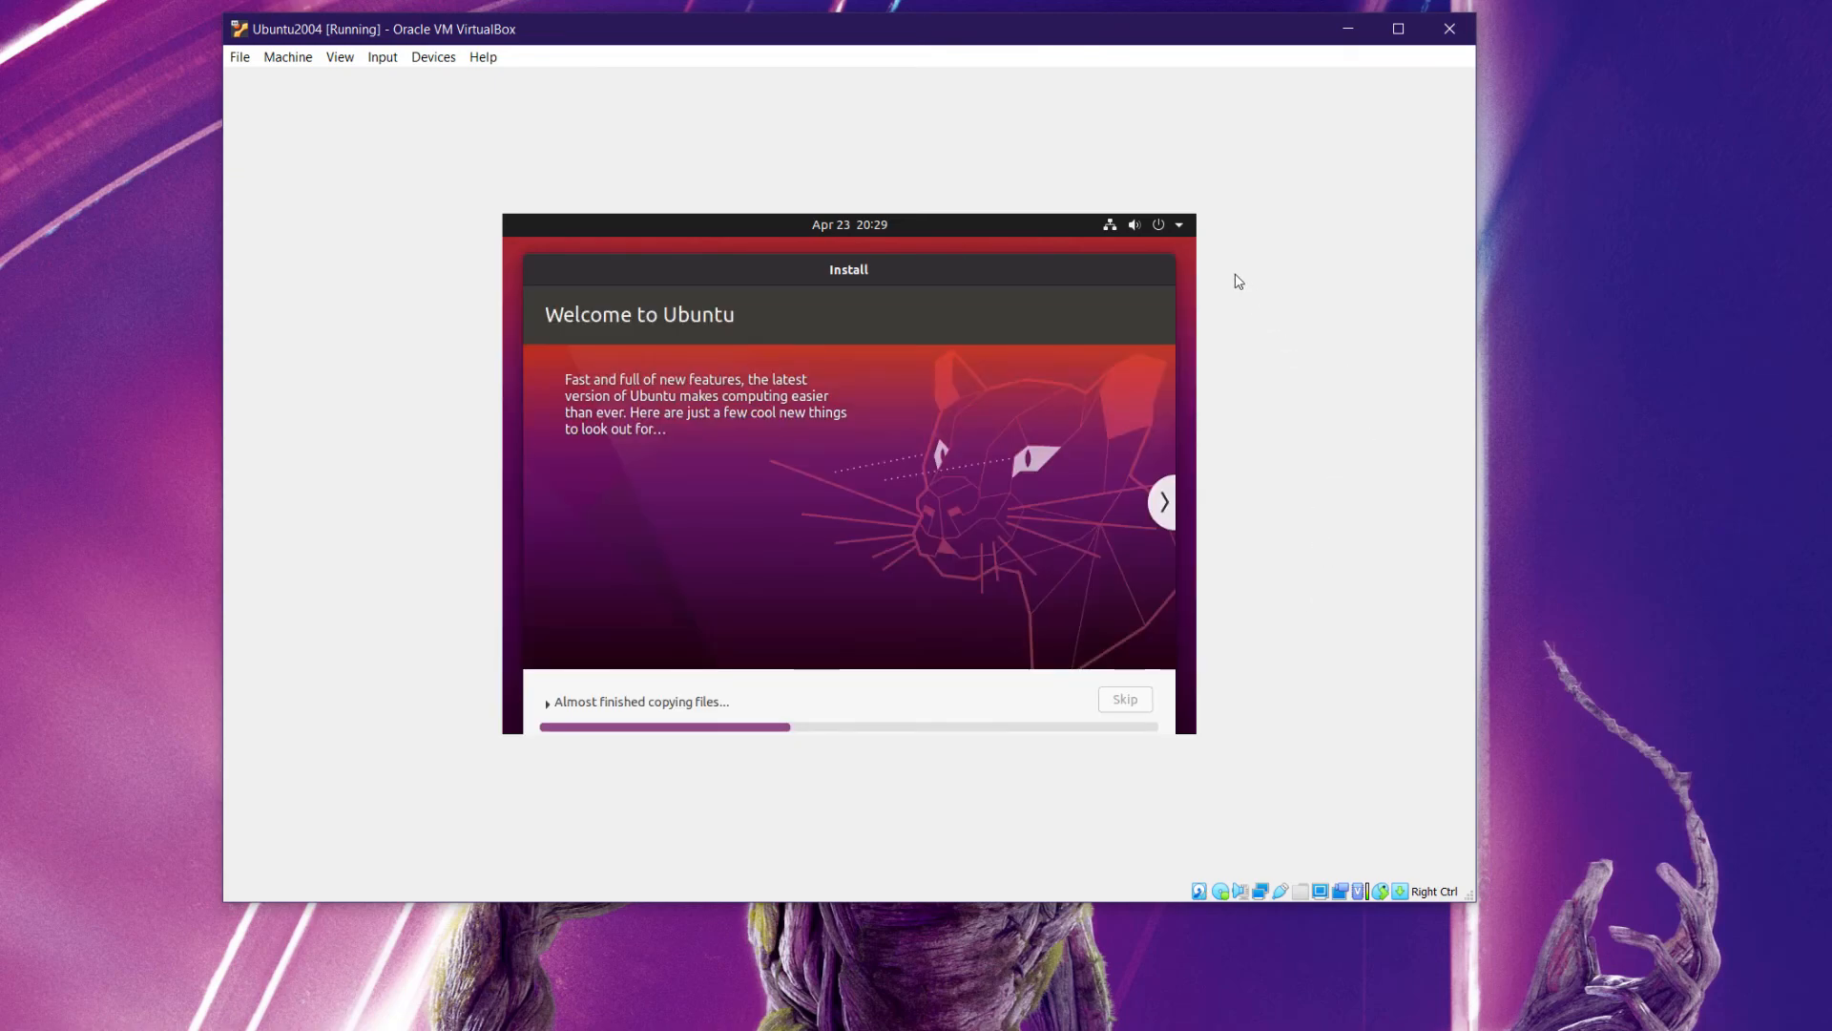
# Finish restarting into the installed Ubuntu and log in to the coder account with the account password.
pyautogui.moveTo(1020, 269); pyautogui.dragTo(1020, 255)
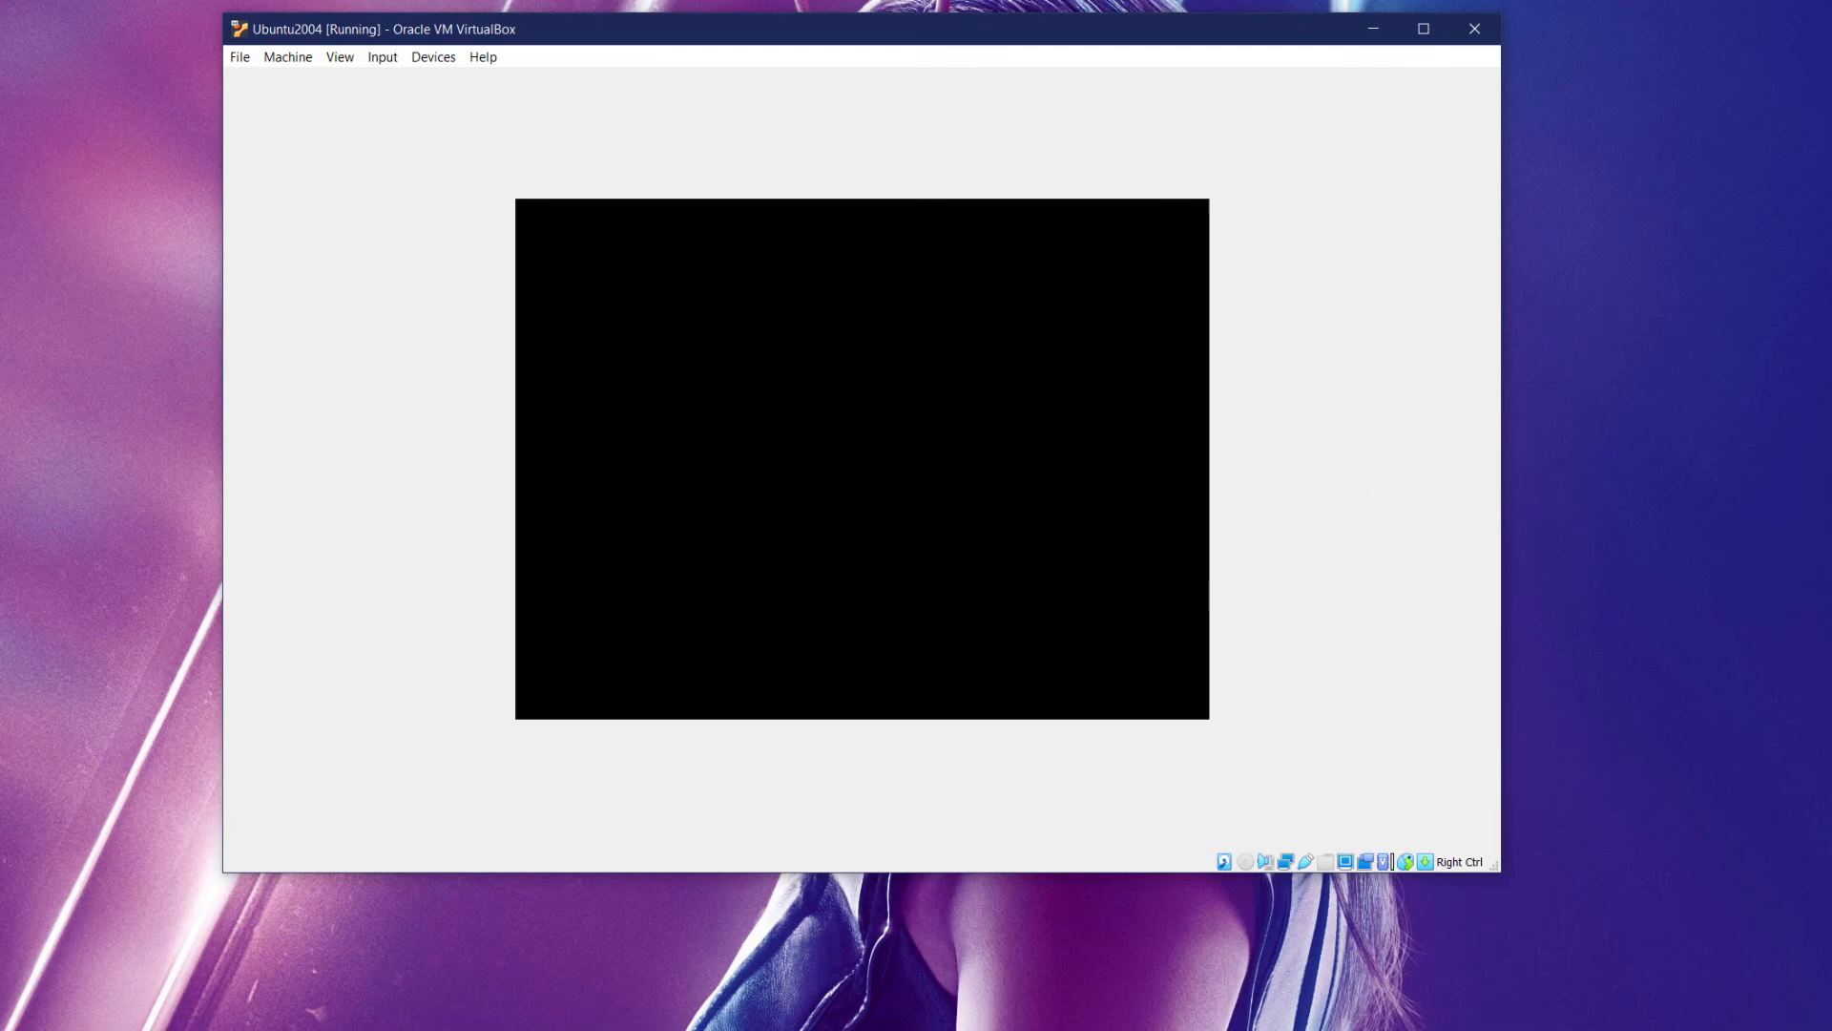
pyautogui.press('Return')
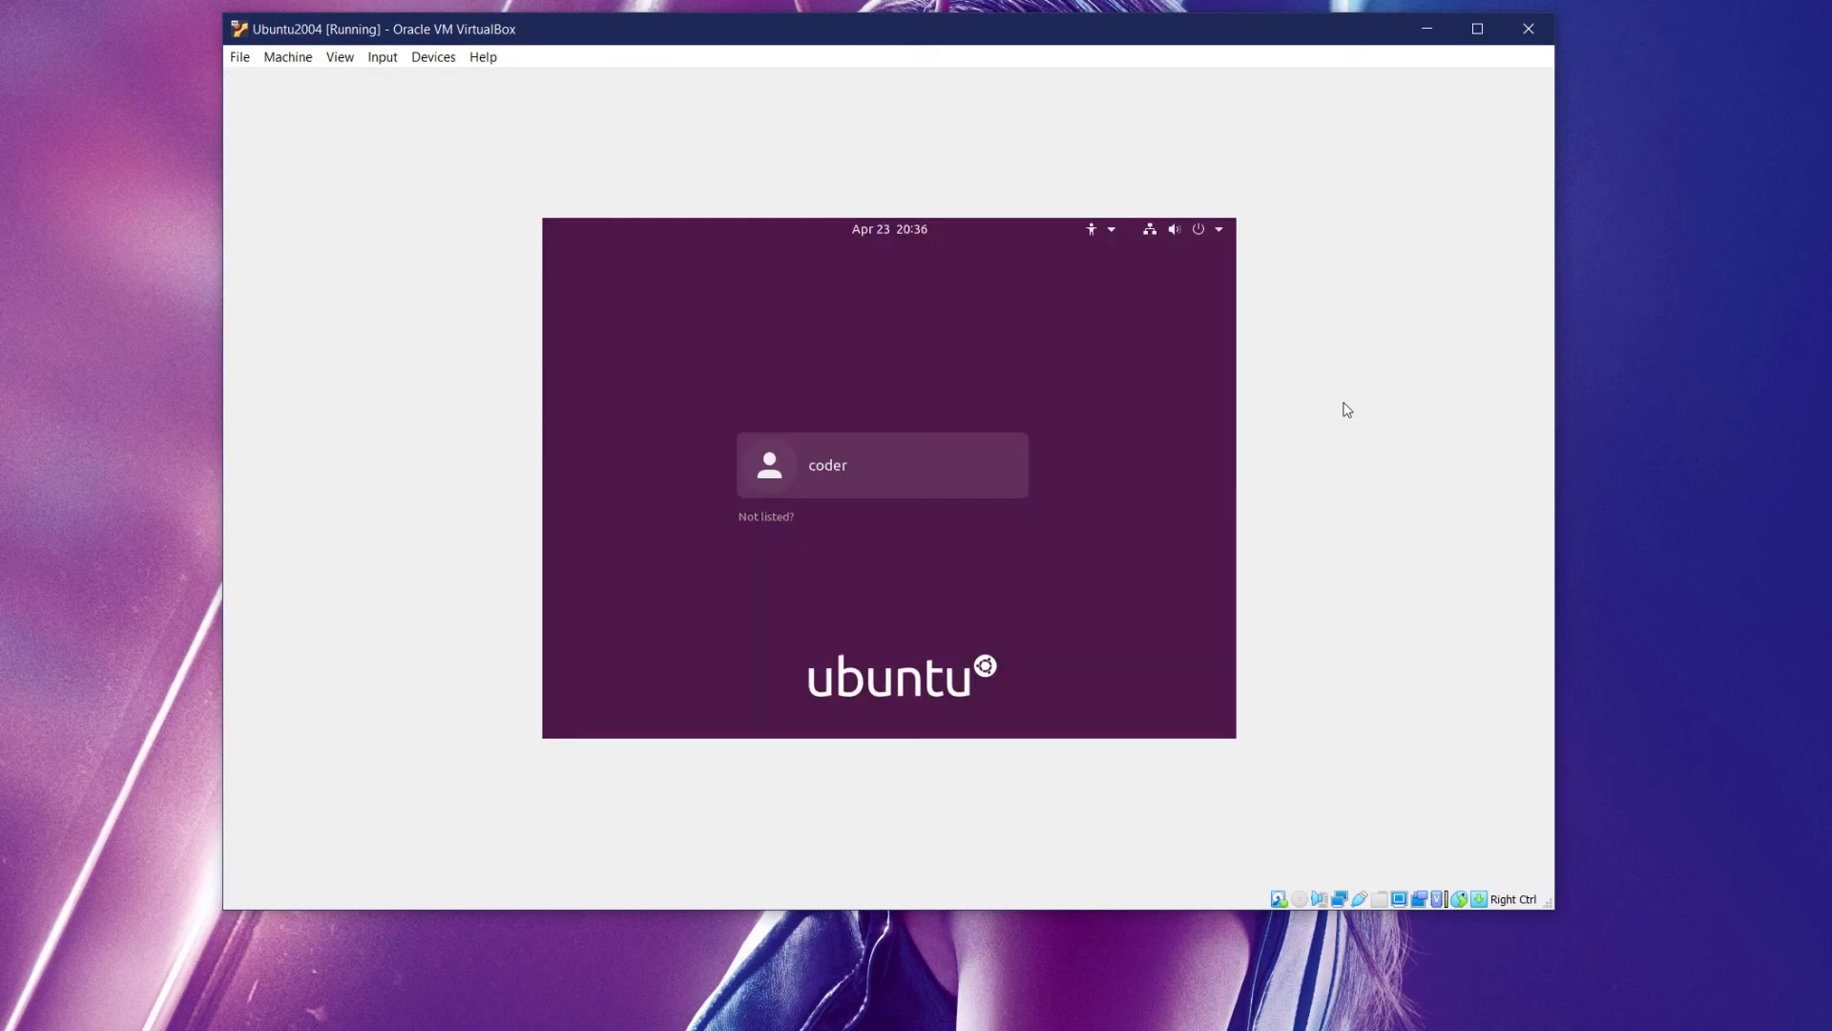
pyautogui.click(929, 485)
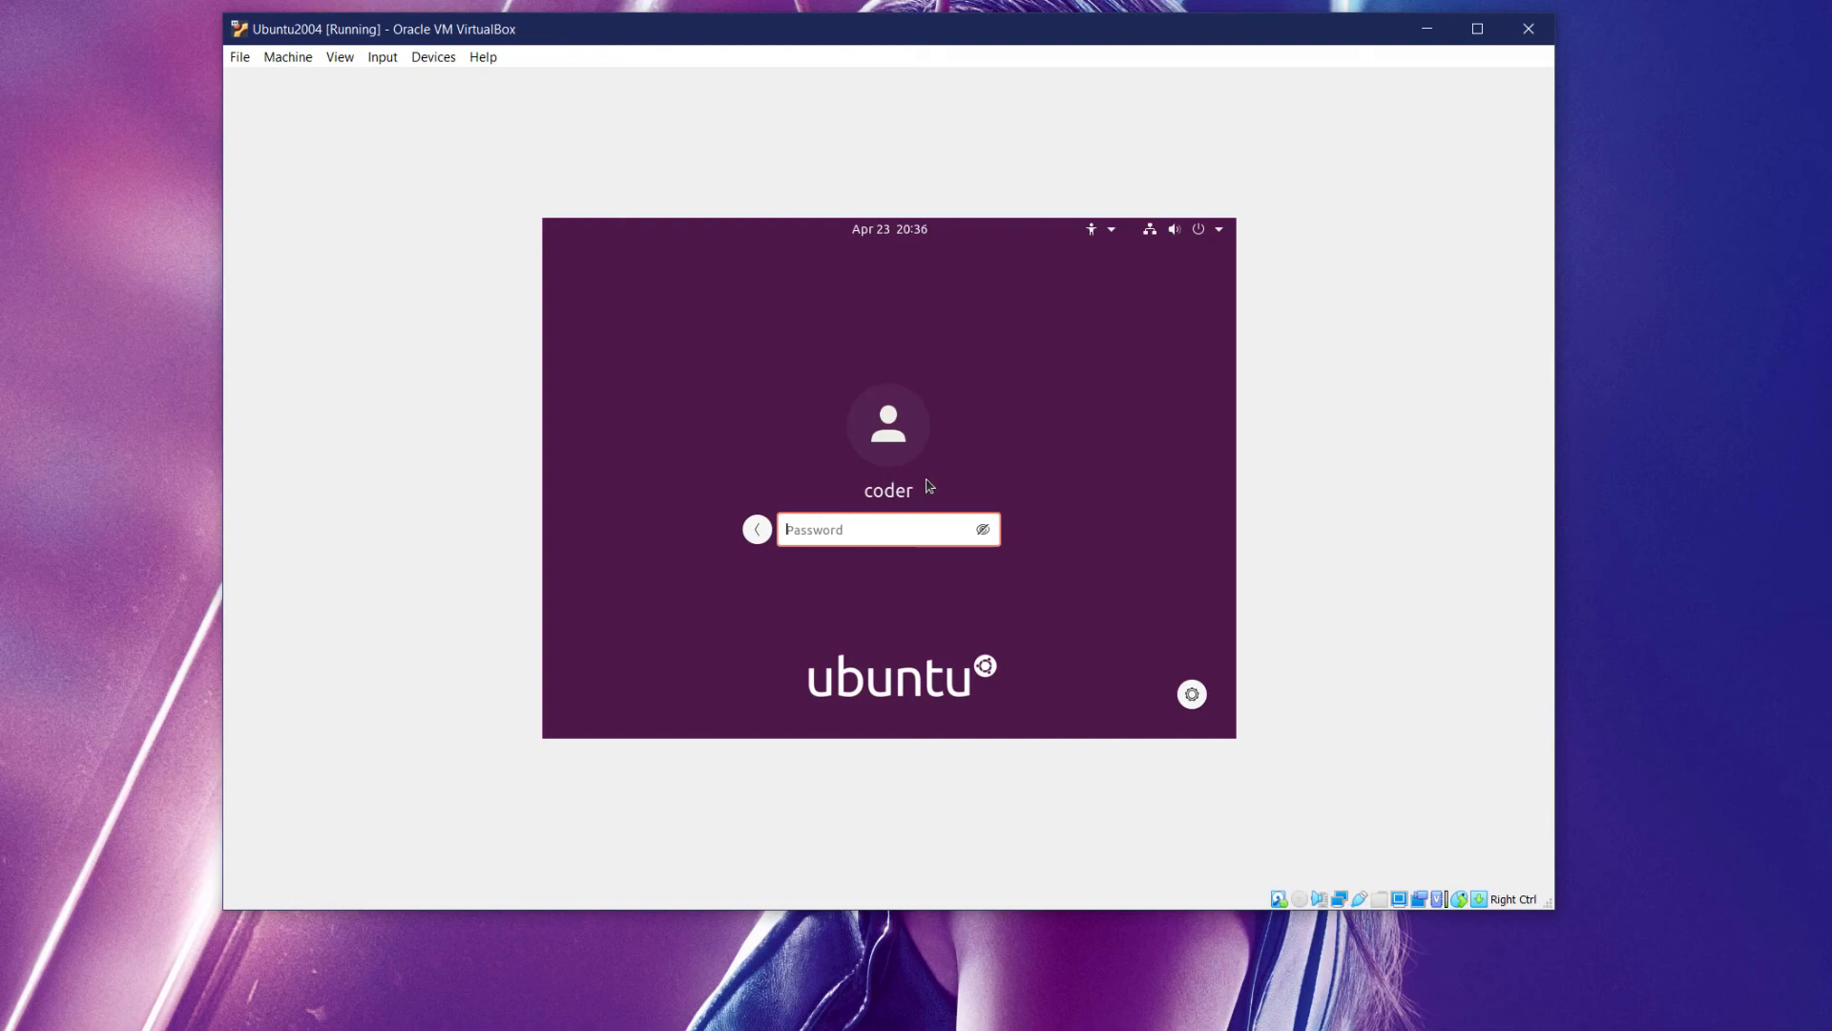
pyautogui.write('●●●●●●●●●●●●')
pyautogui.press('Return')
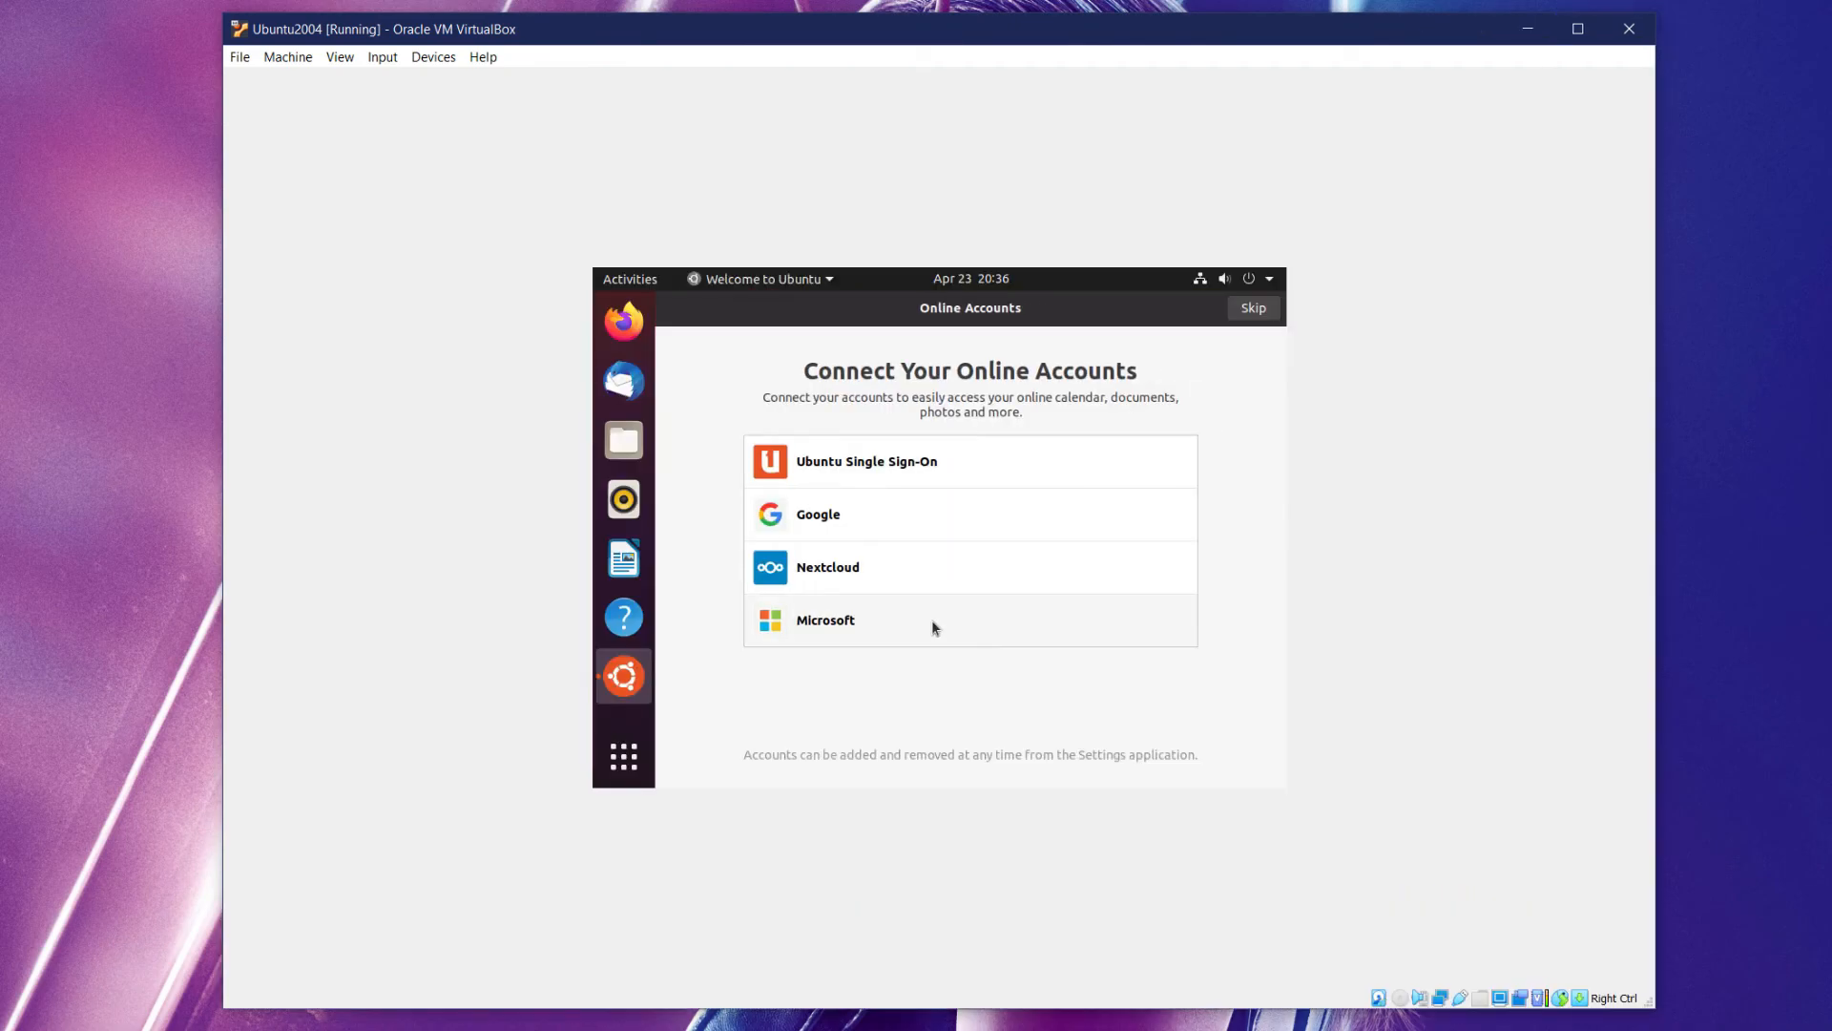
# Complete the Ubuntu welcome setup, skipping online accounts and Livepatch, sending system info to Canonical and leaving Location Services off.
pyautogui.click(1254, 311)
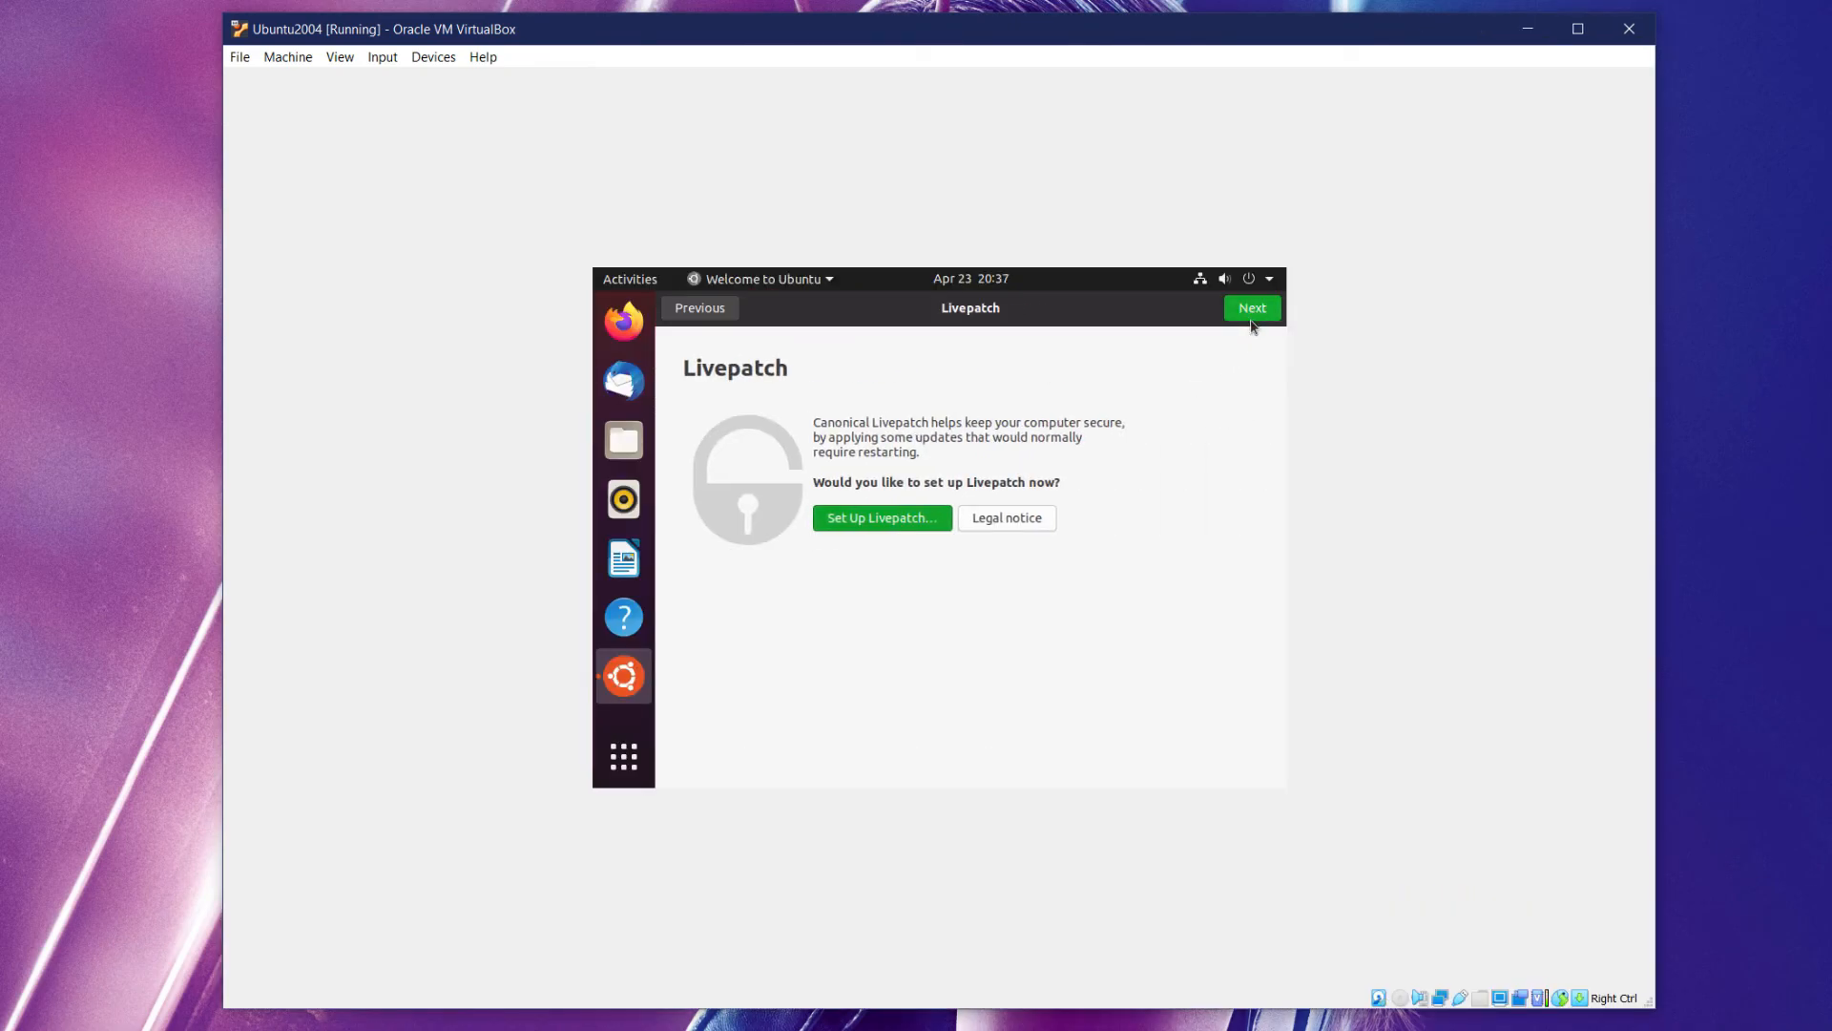
pyautogui.click(1258, 315)
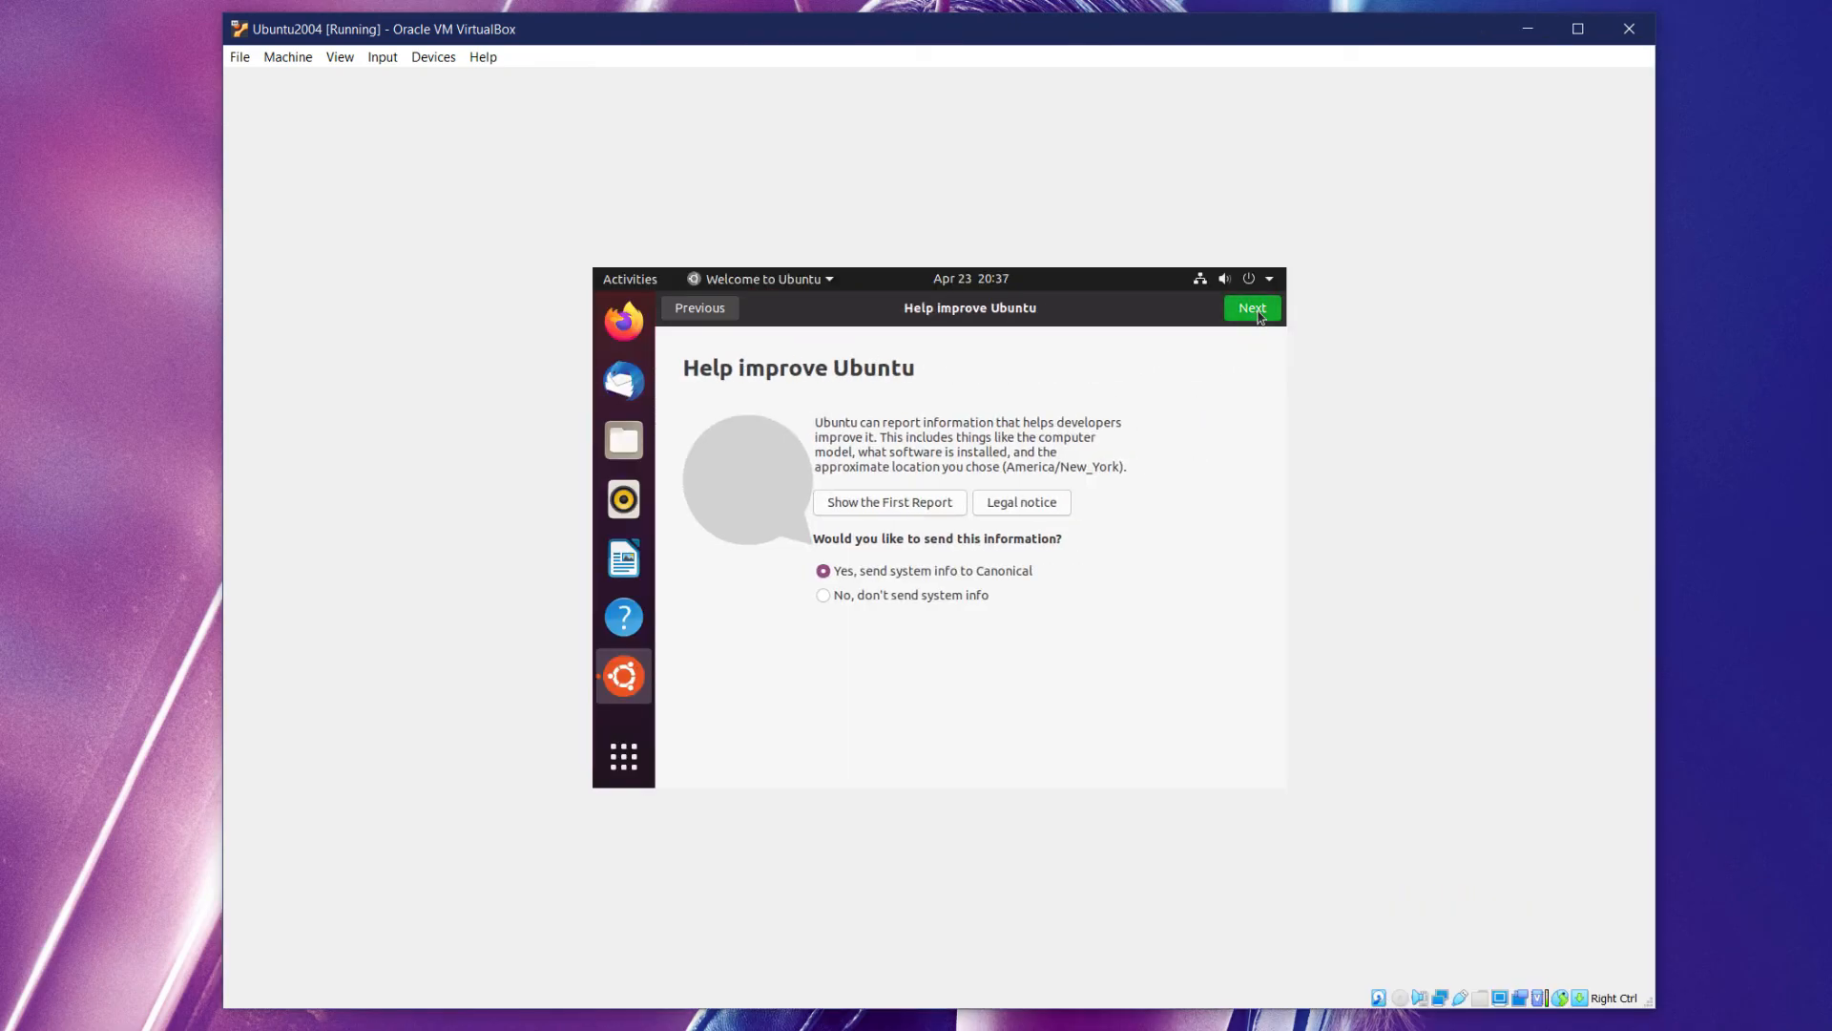
pyautogui.click(936, 593)
pyautogui.click(960, 567)
pyautogui.click(1238, 318)
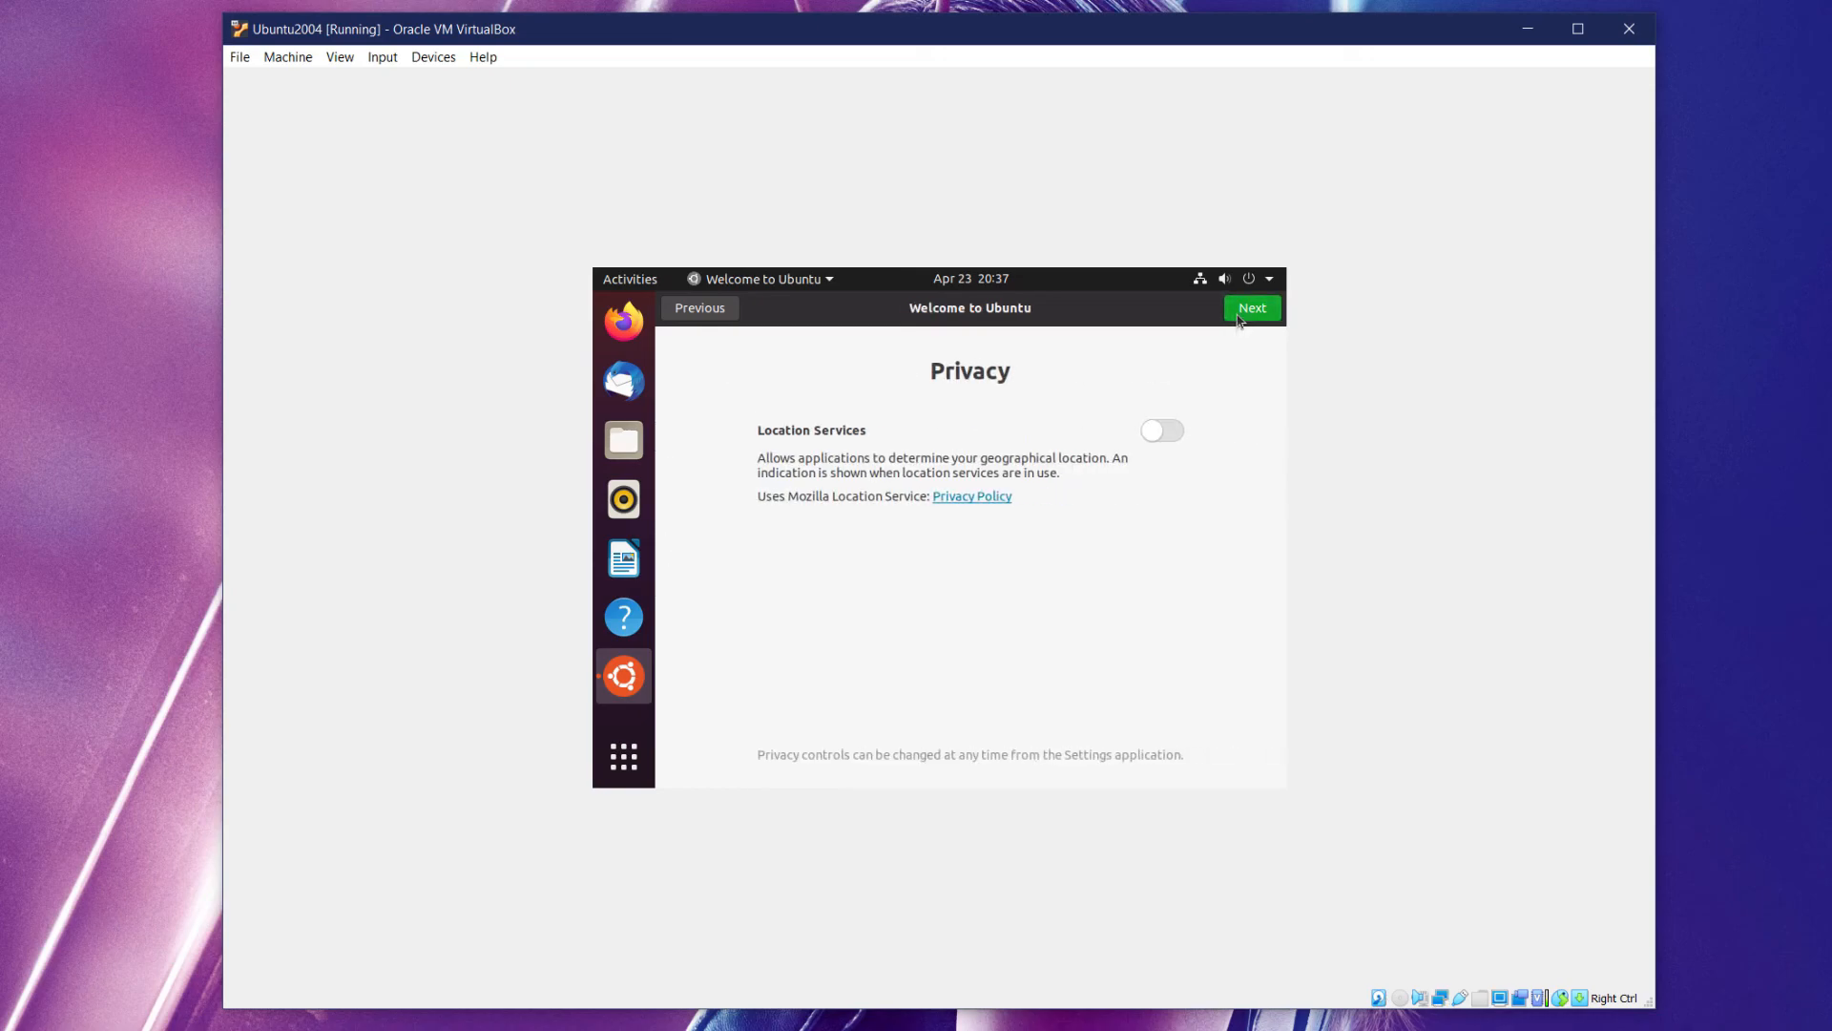
pyautogui.click(1238, 318)
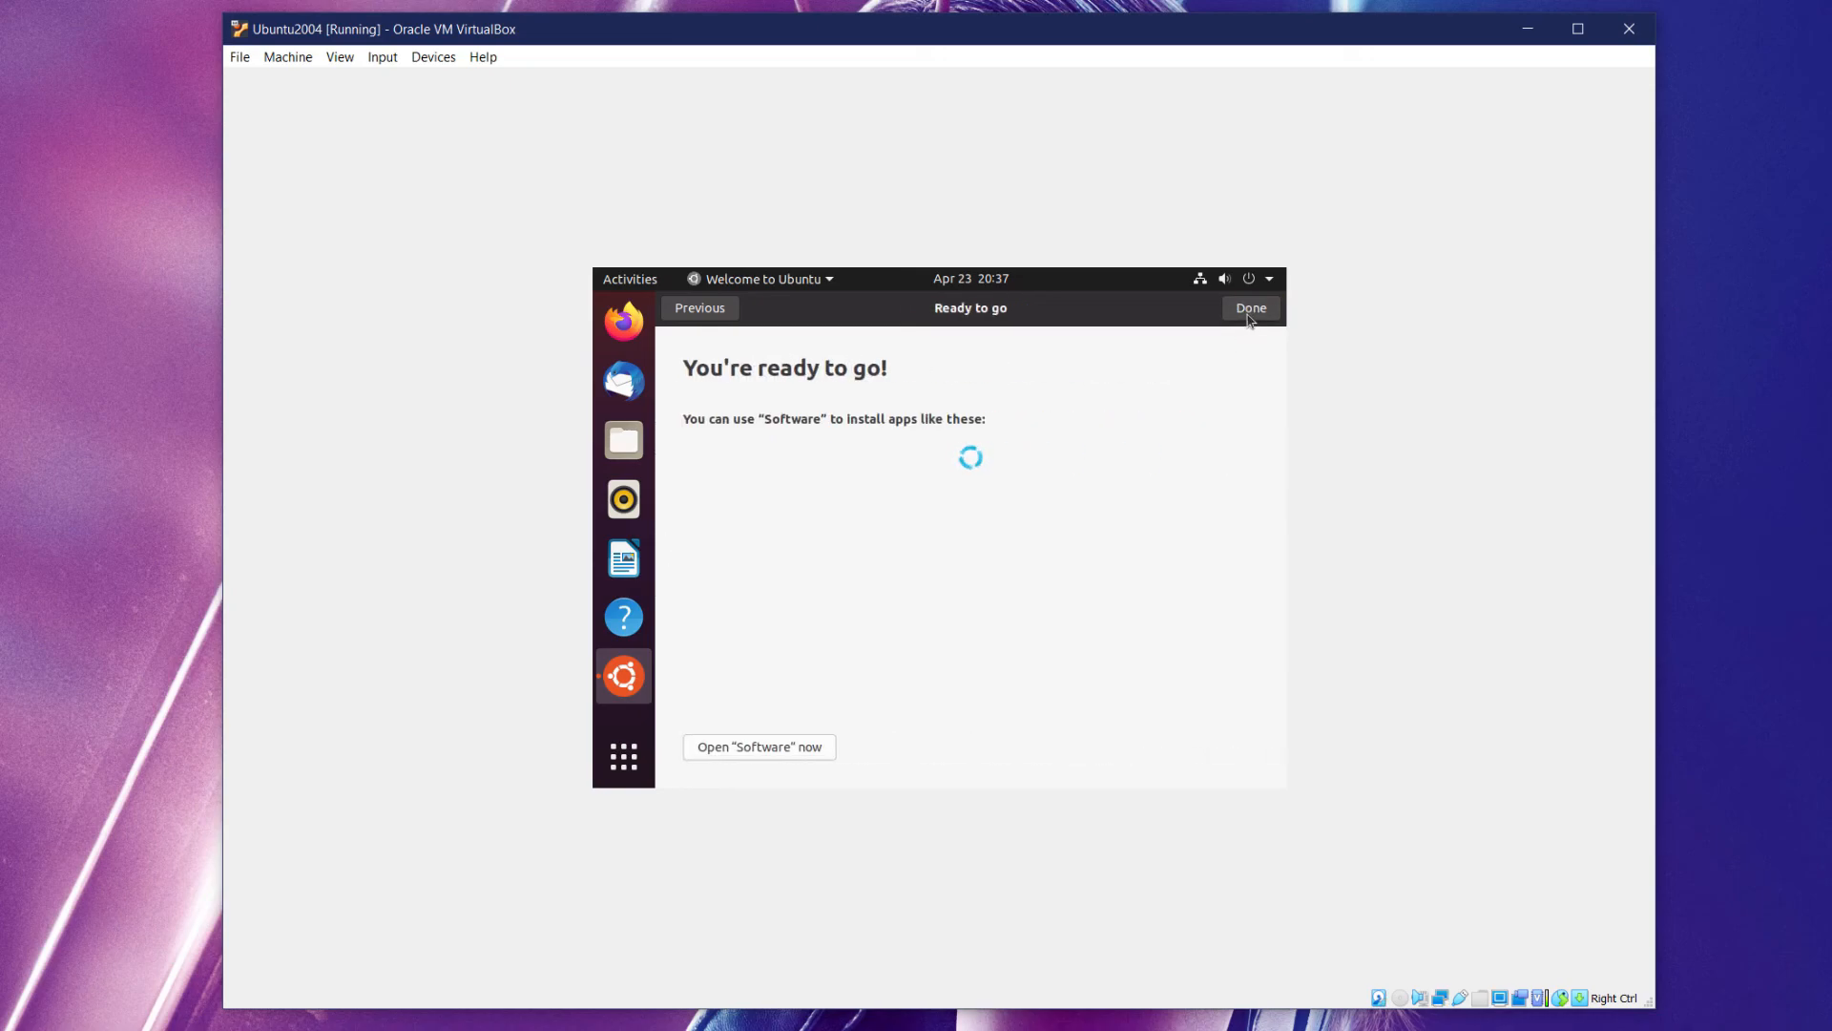
pyautogui.click(1249, 317)
# Open a terminal and refresh the package lists with sudo apt update, authorising it with the account password.
pyautogui.hotkey('ctrl', 'alt', 't')
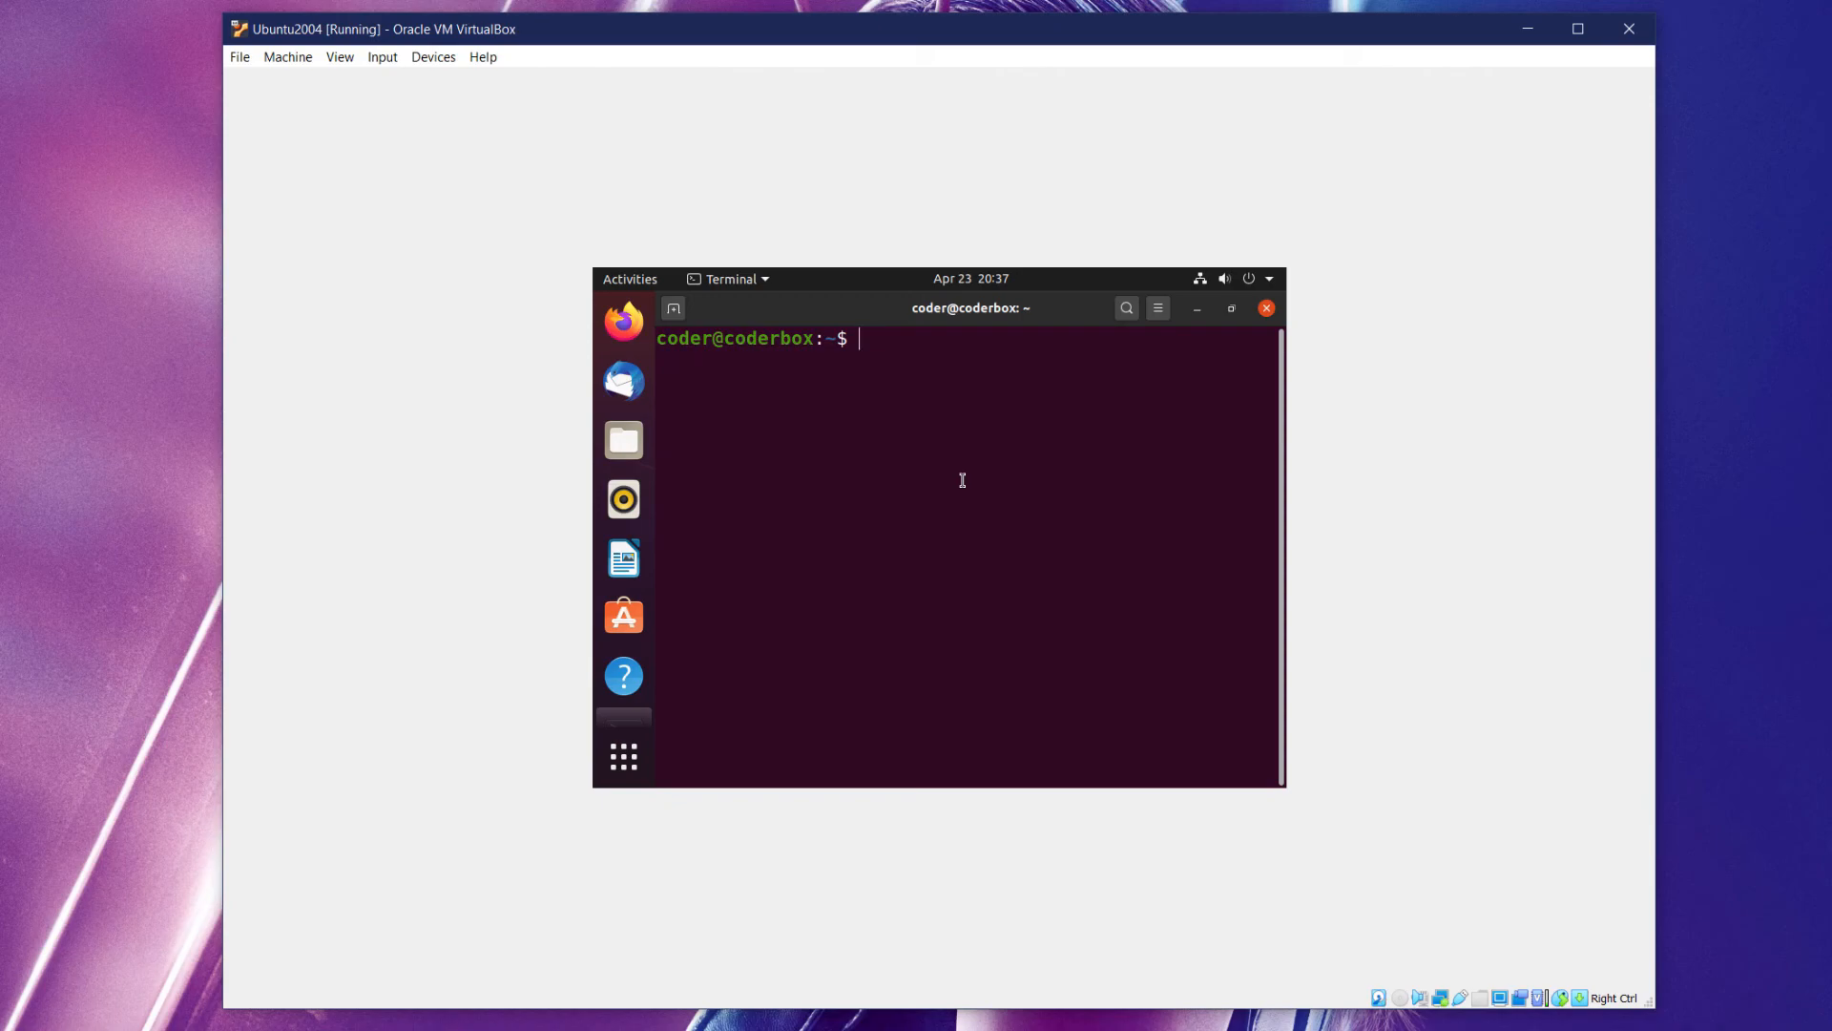
pyautogui.write('sudo apt update')
pyautogui.press('Return')
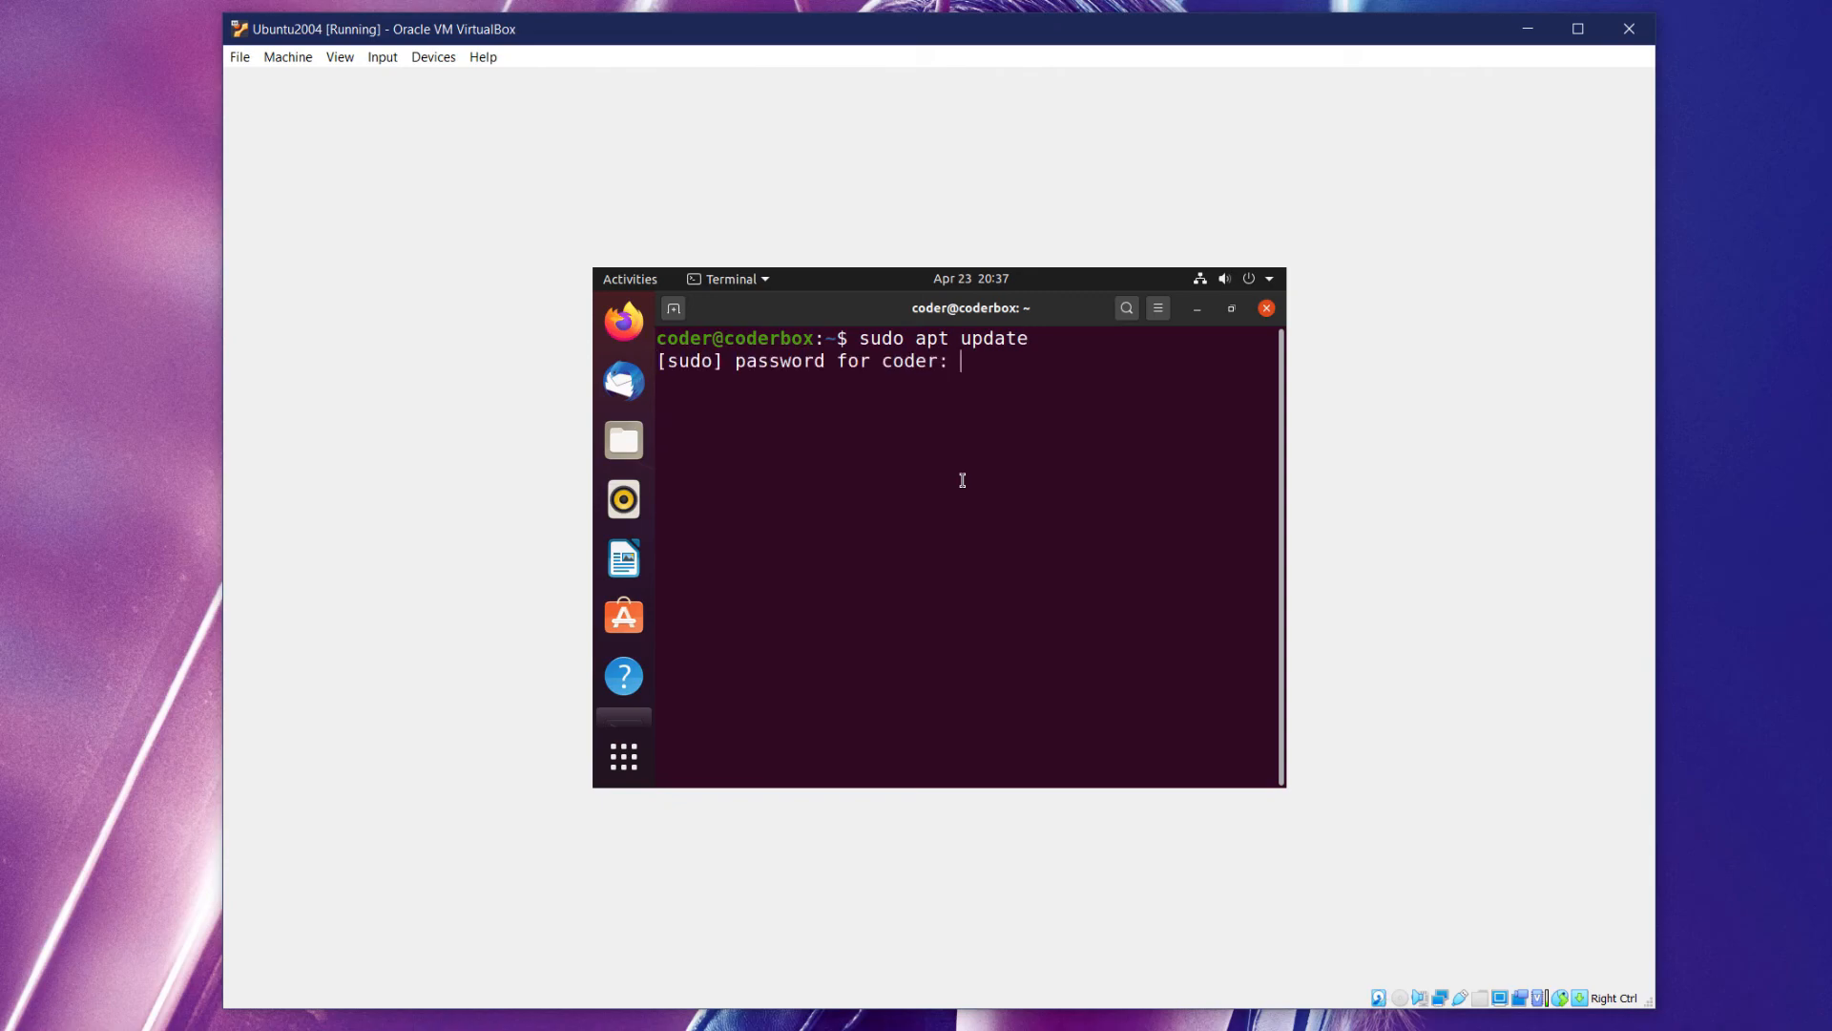
pyautogui.press('Return')
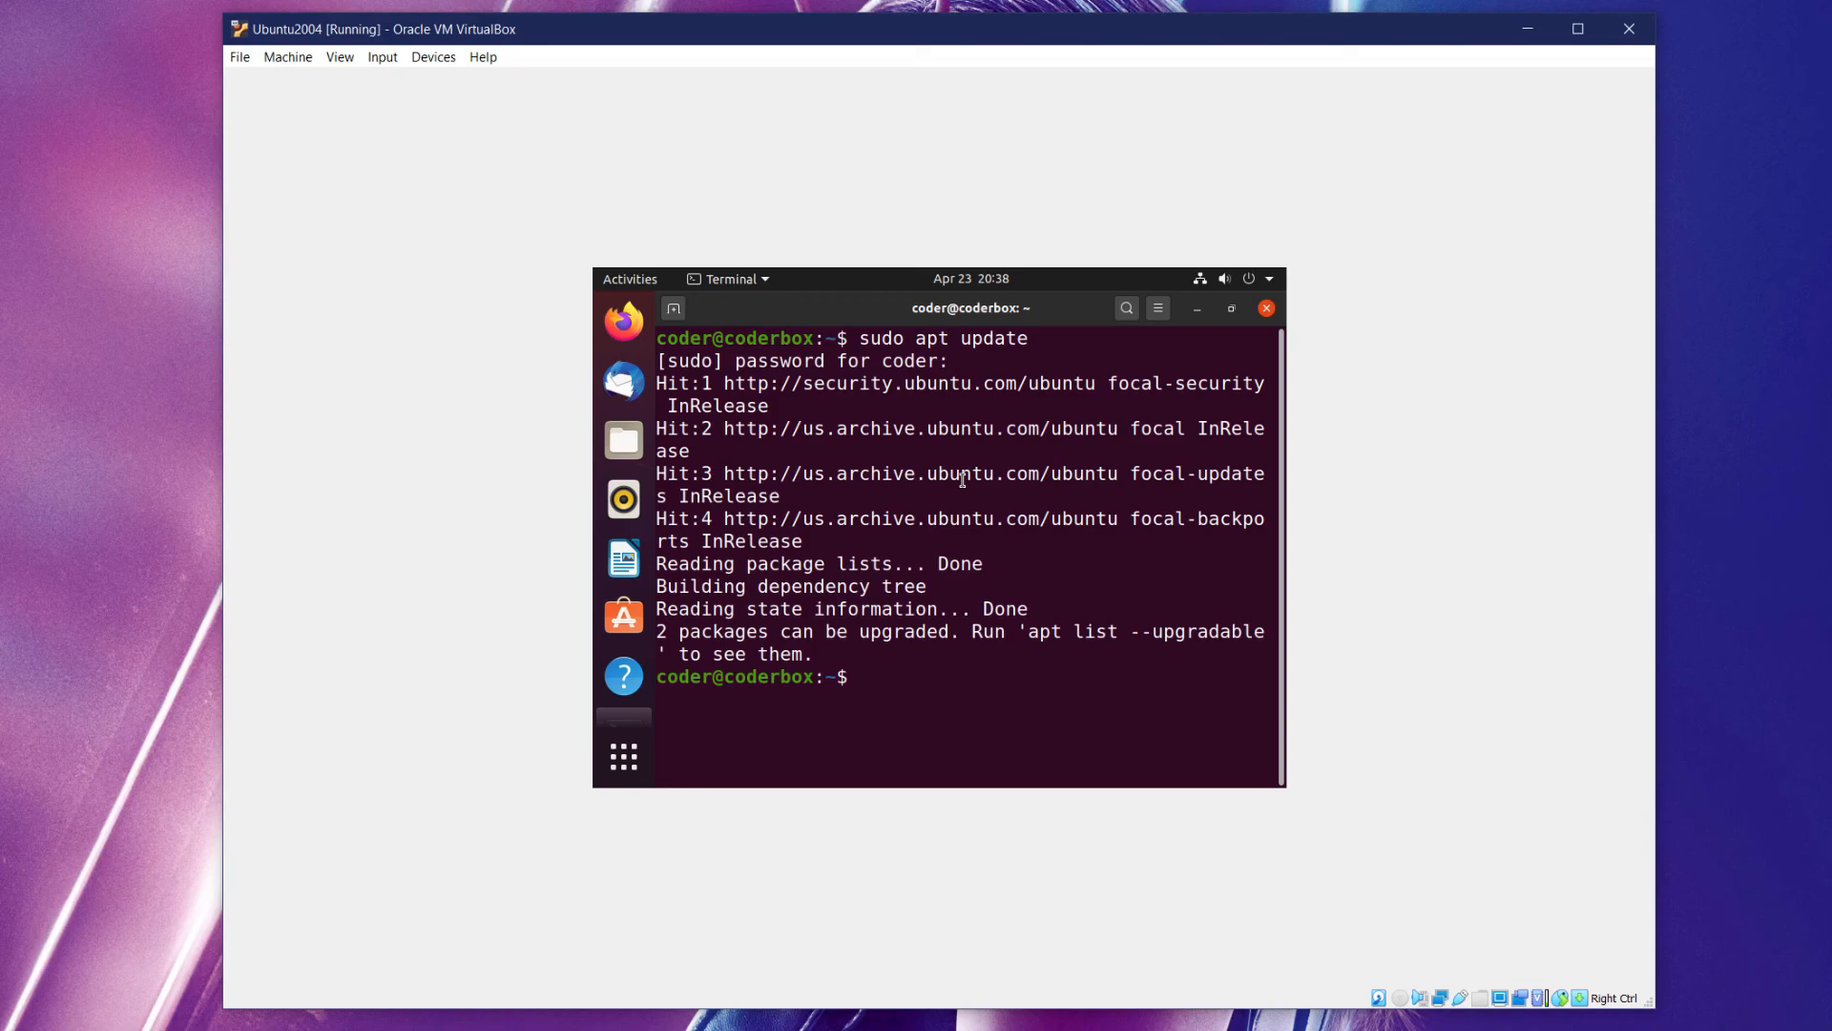
# Upgrade the installed packages with sudo apt upgrade -y, clearing the terminal before and after.
pyautogui.write('clear')
pyautogui.press('Return')
pyautogui.write('sud')
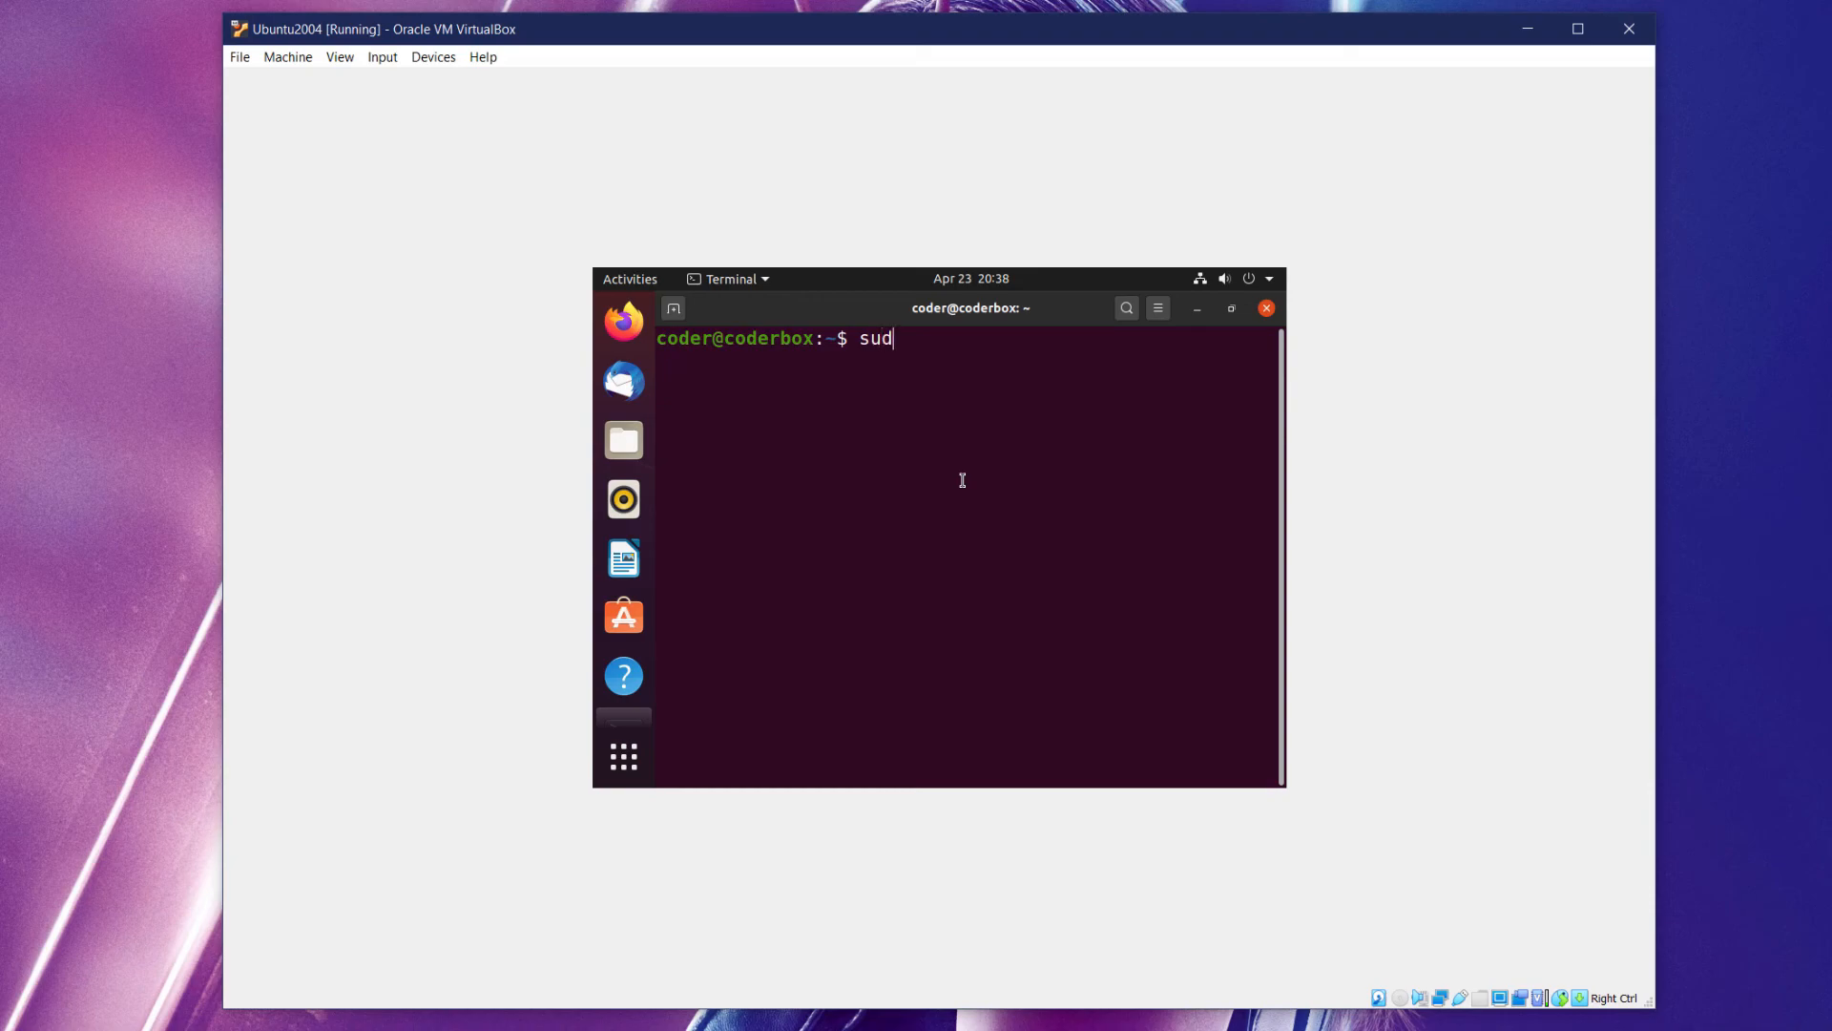
pyautogui.press('BackSpace')
pyautogui.press('BackSpace')
pyautogui.press('BackSpace')
pyautogui.write('sudo apt upgrade -y')
pyautogui.press('Return')
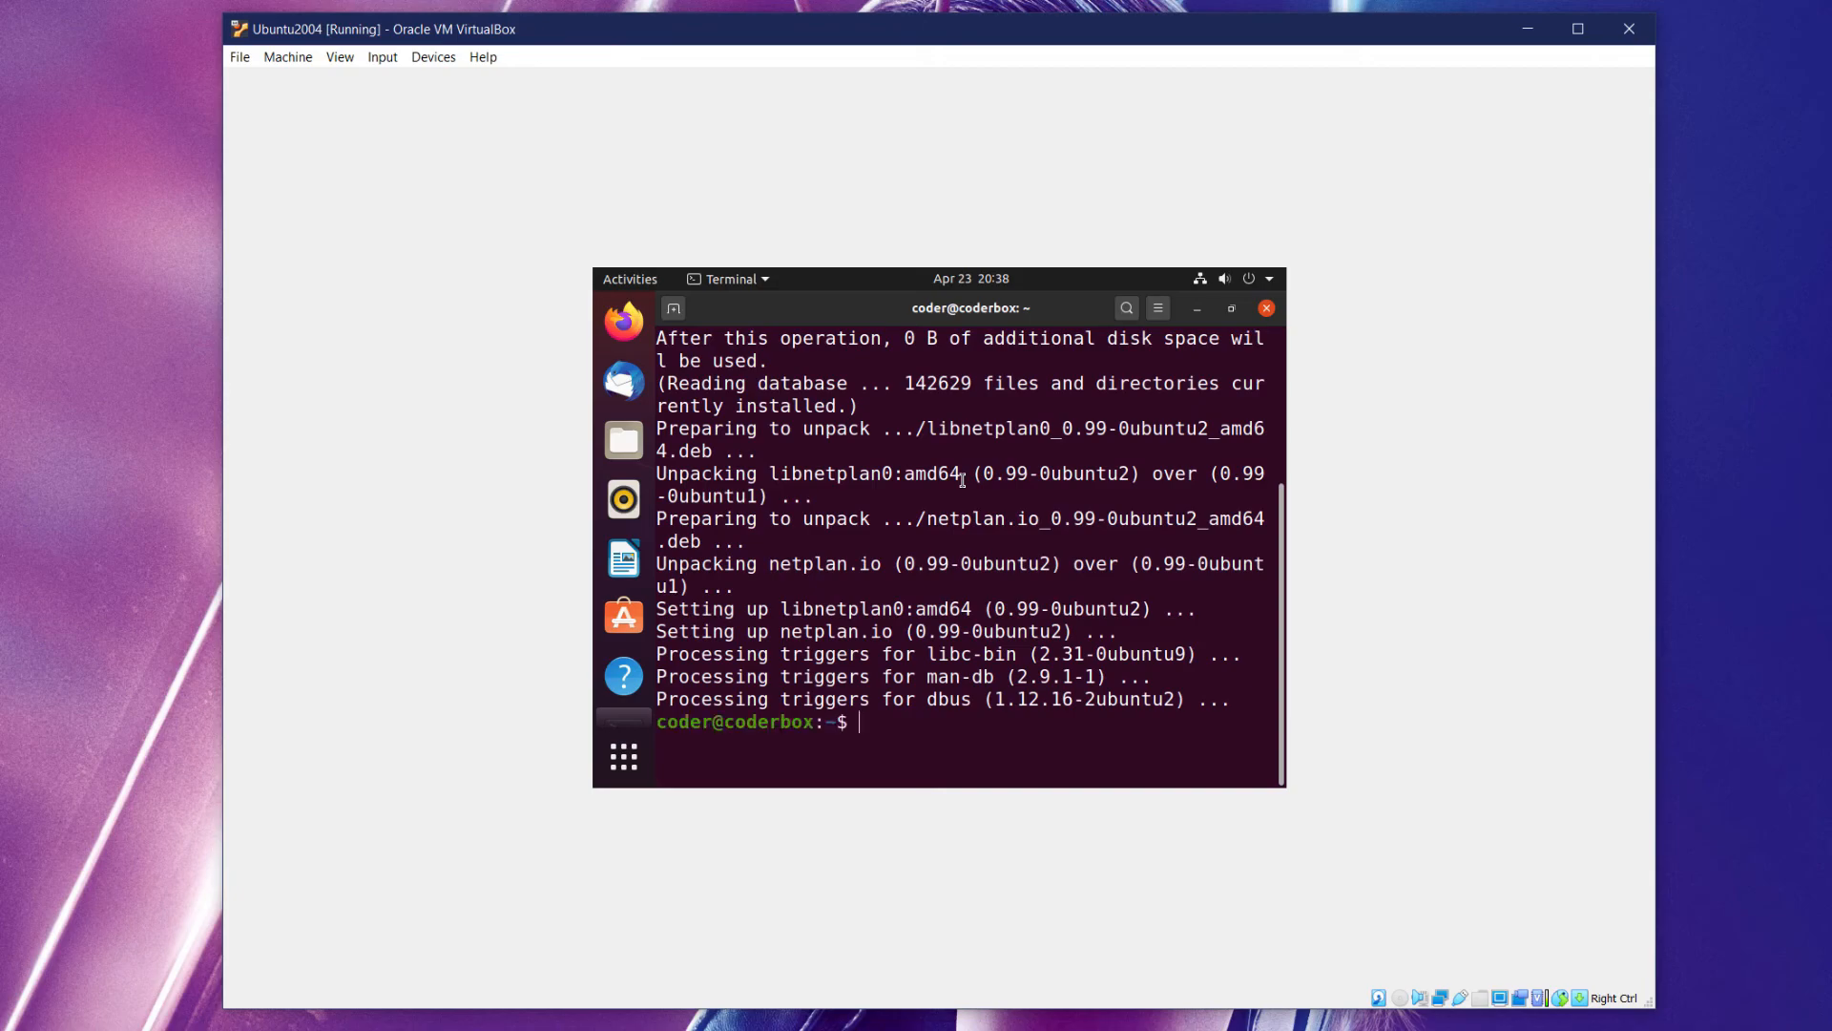
pyautogui.write('clear')
pyautogui.press('Return')
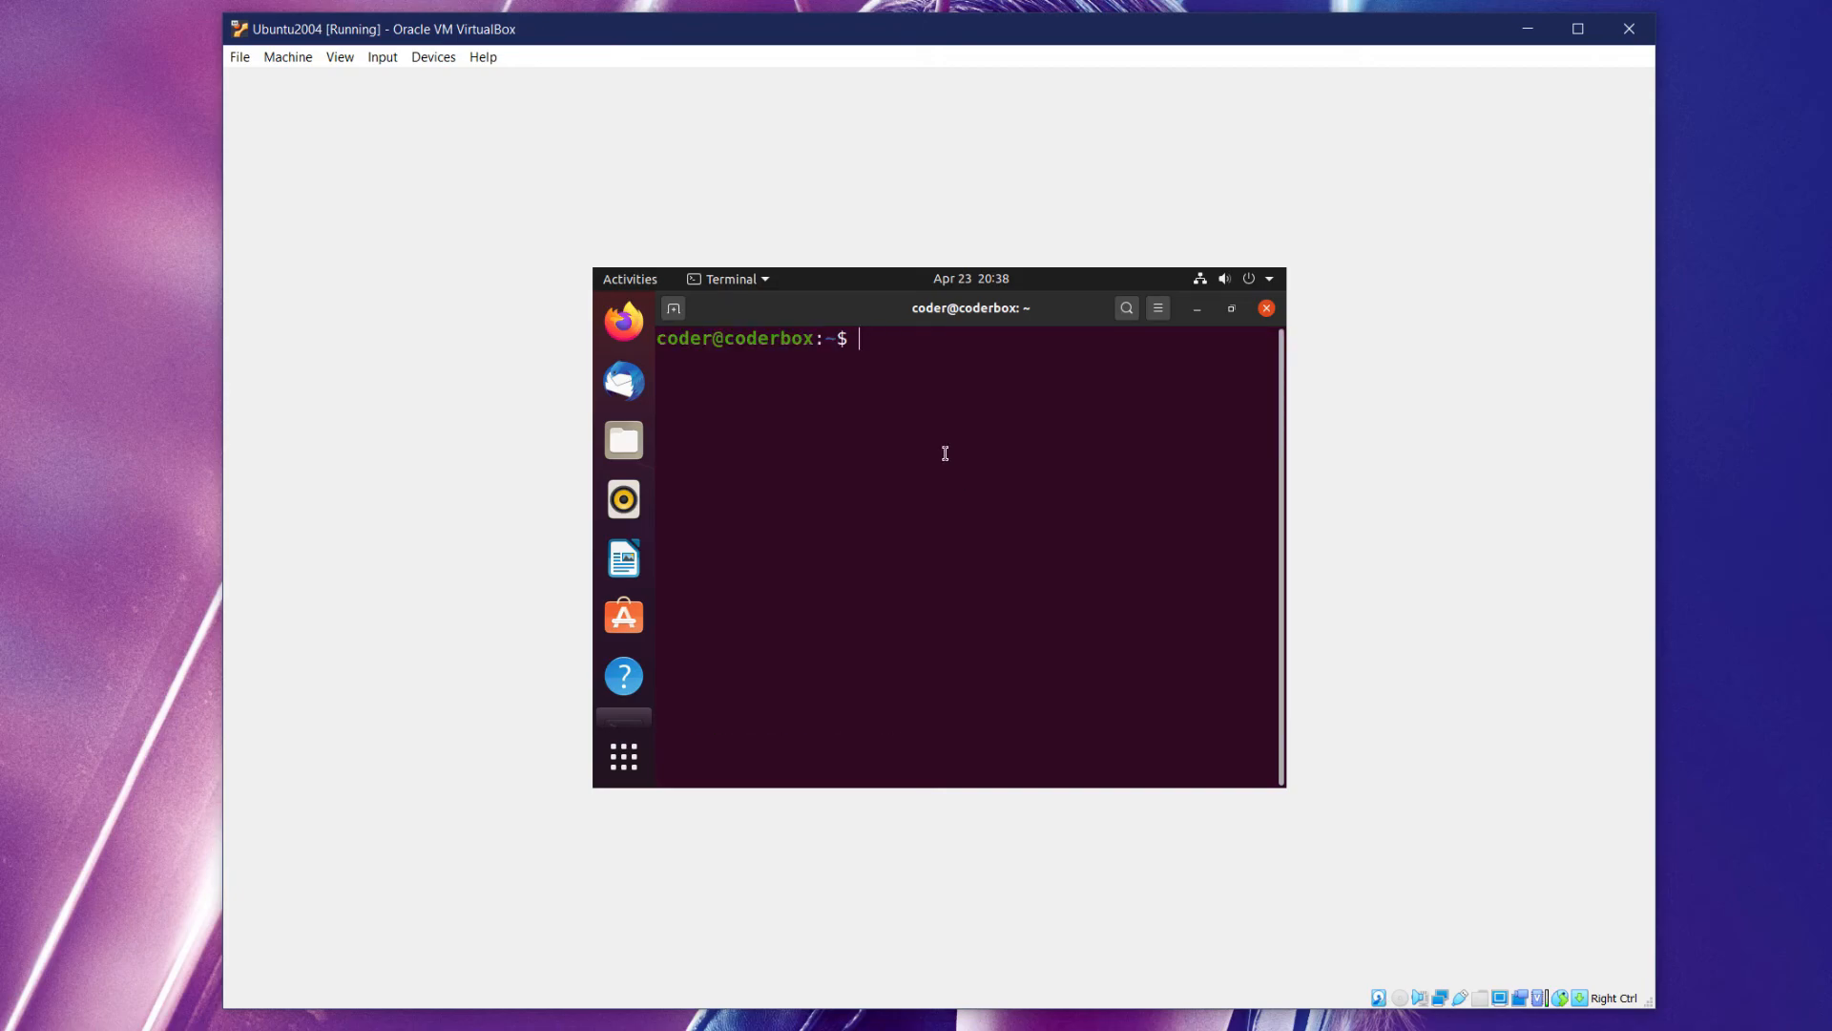
# Insert the Guest Additions CD image and run its installer, authenticating with the account password.
pyautogui.click(382, 59)
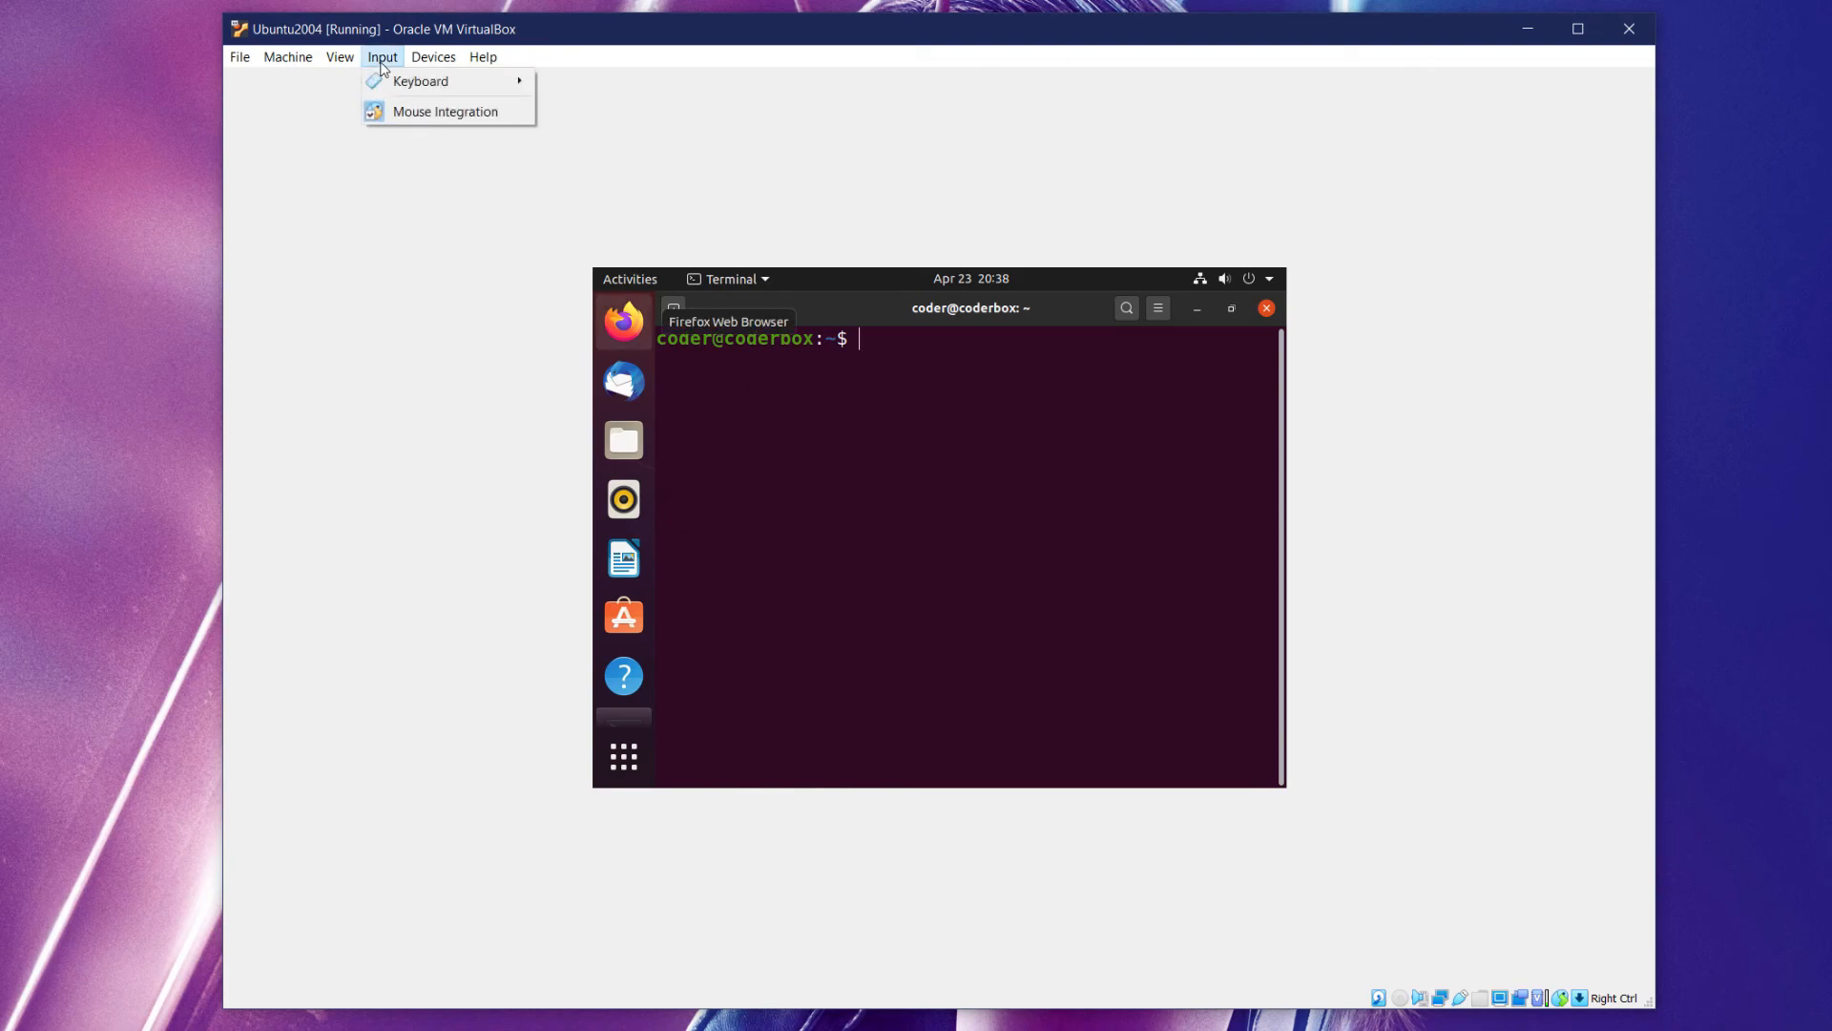
pyautogui.moveTo(427, 63)
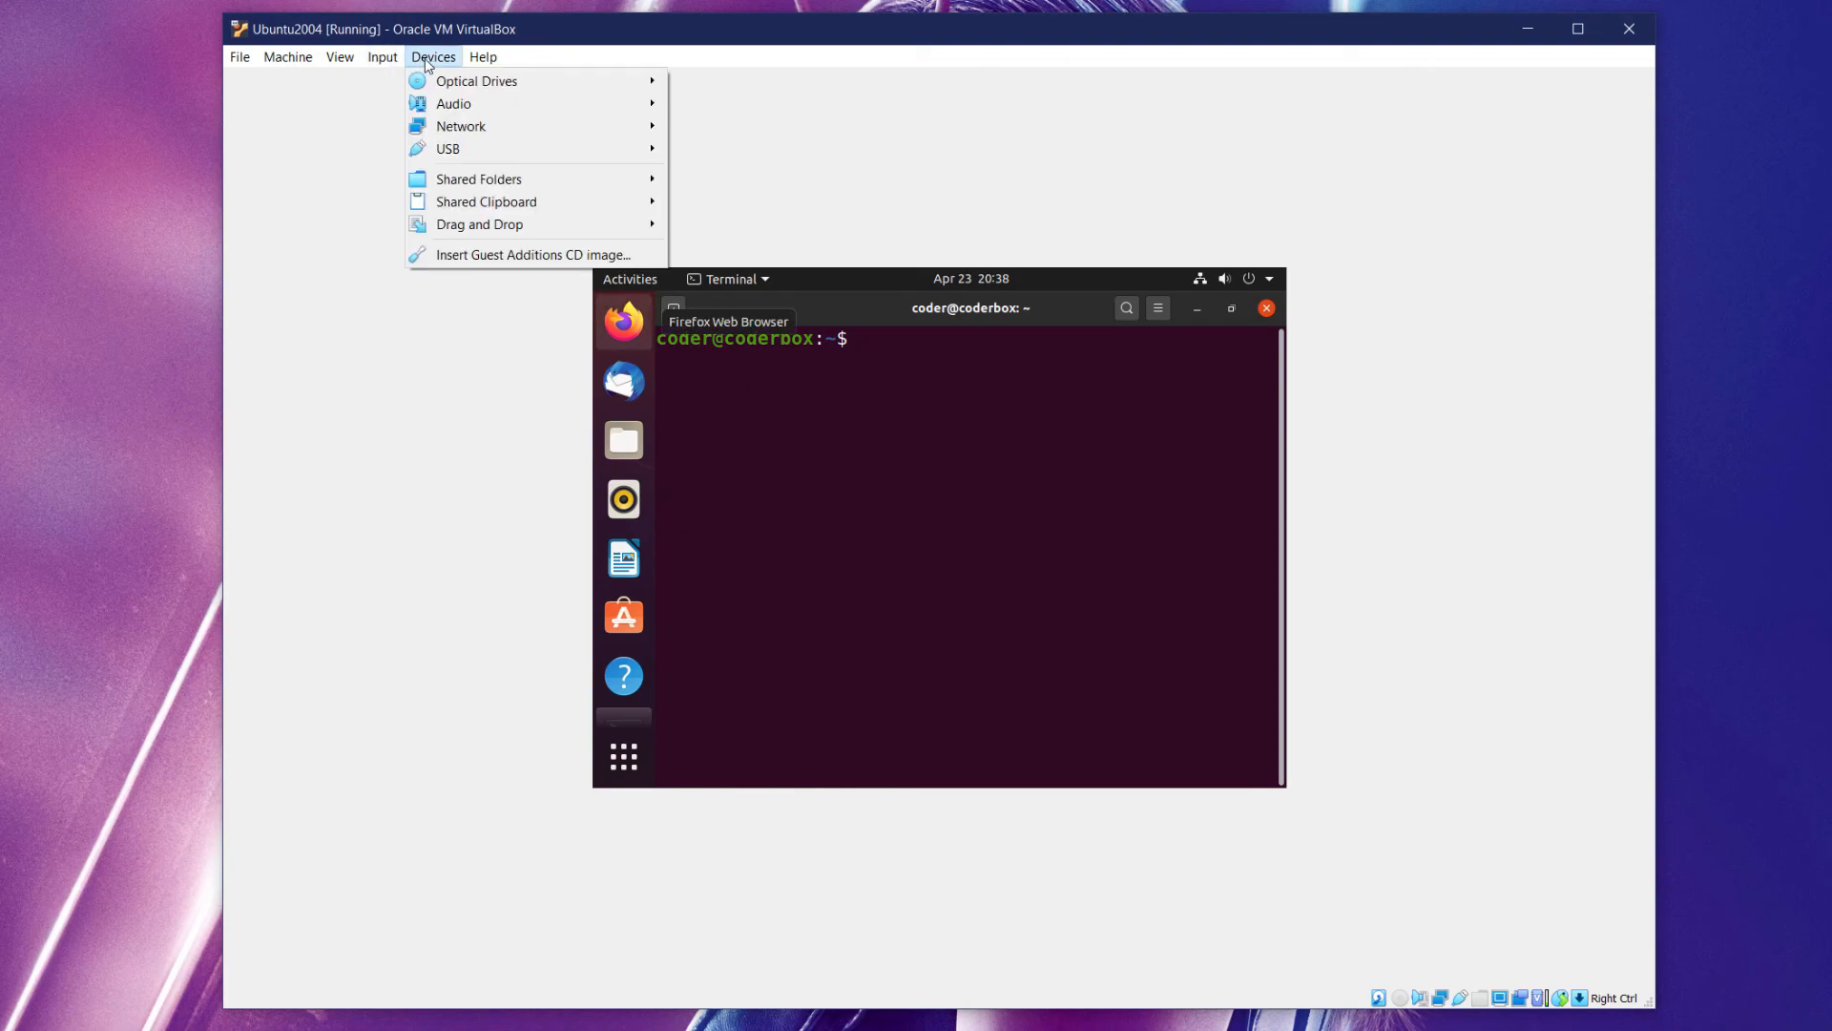
pyautogui.click(512, 252)
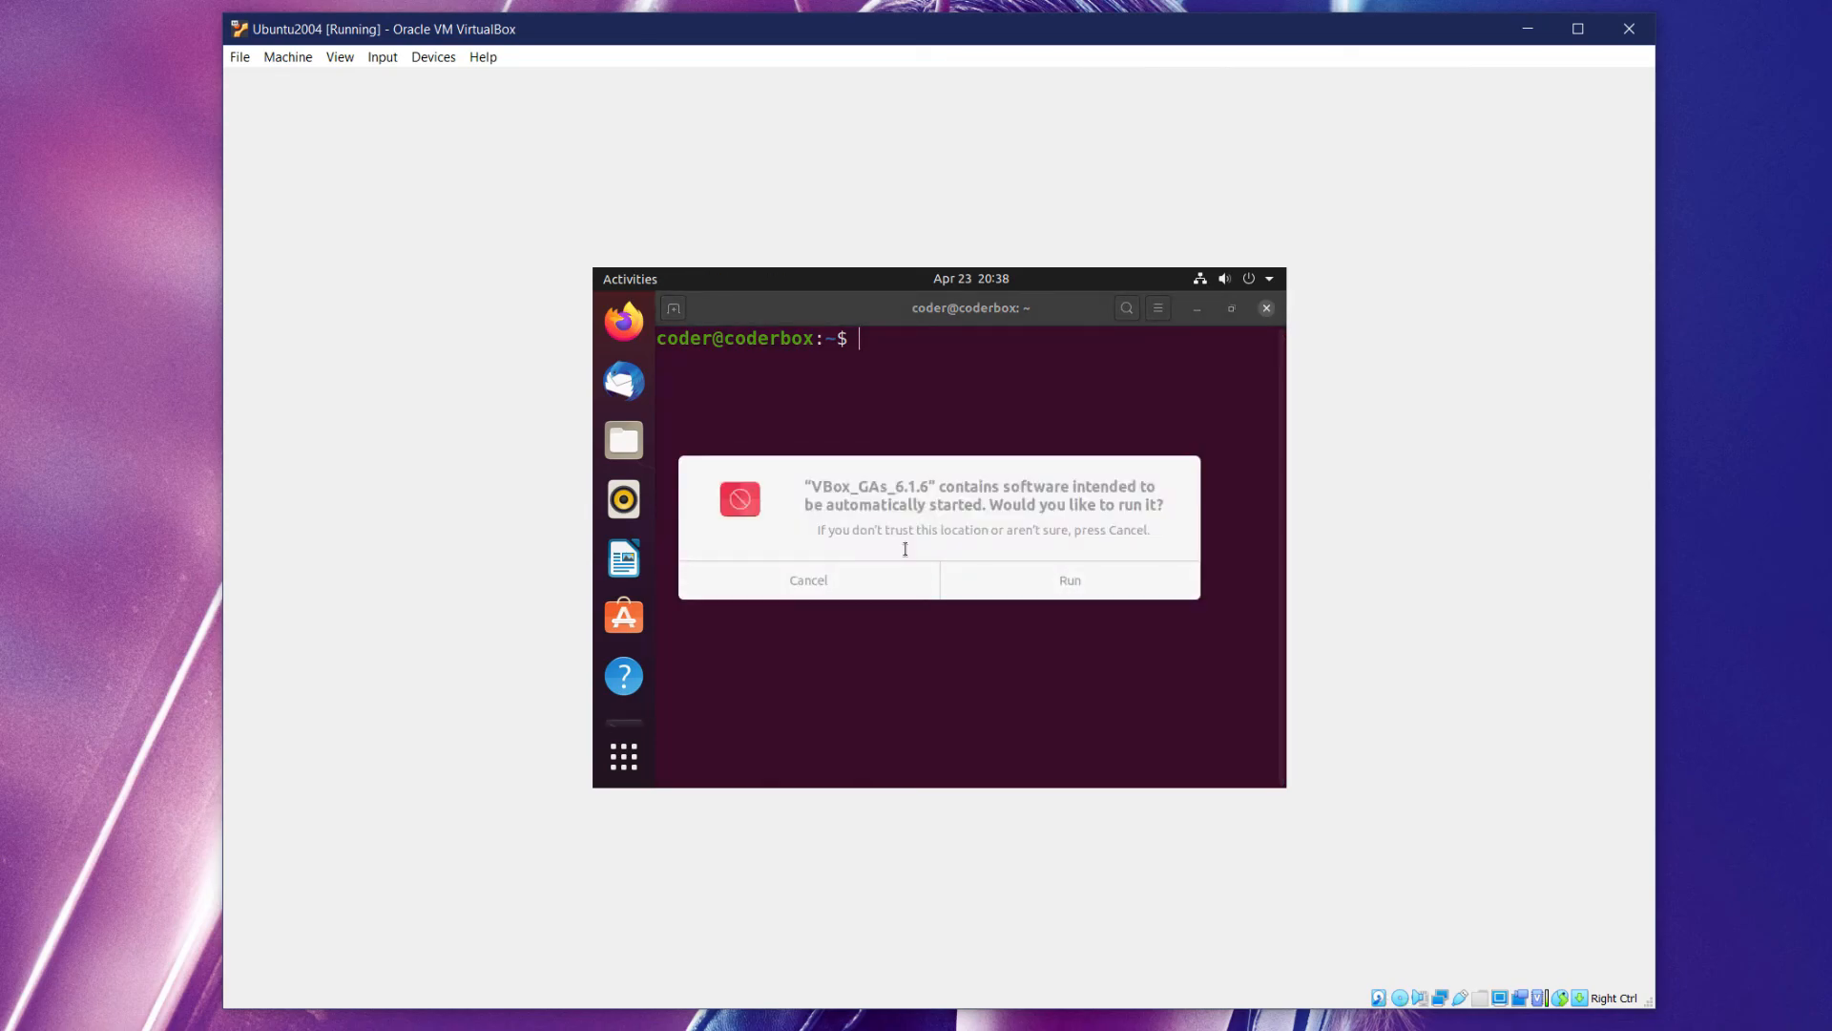
pyautogui.click(1085, 576)
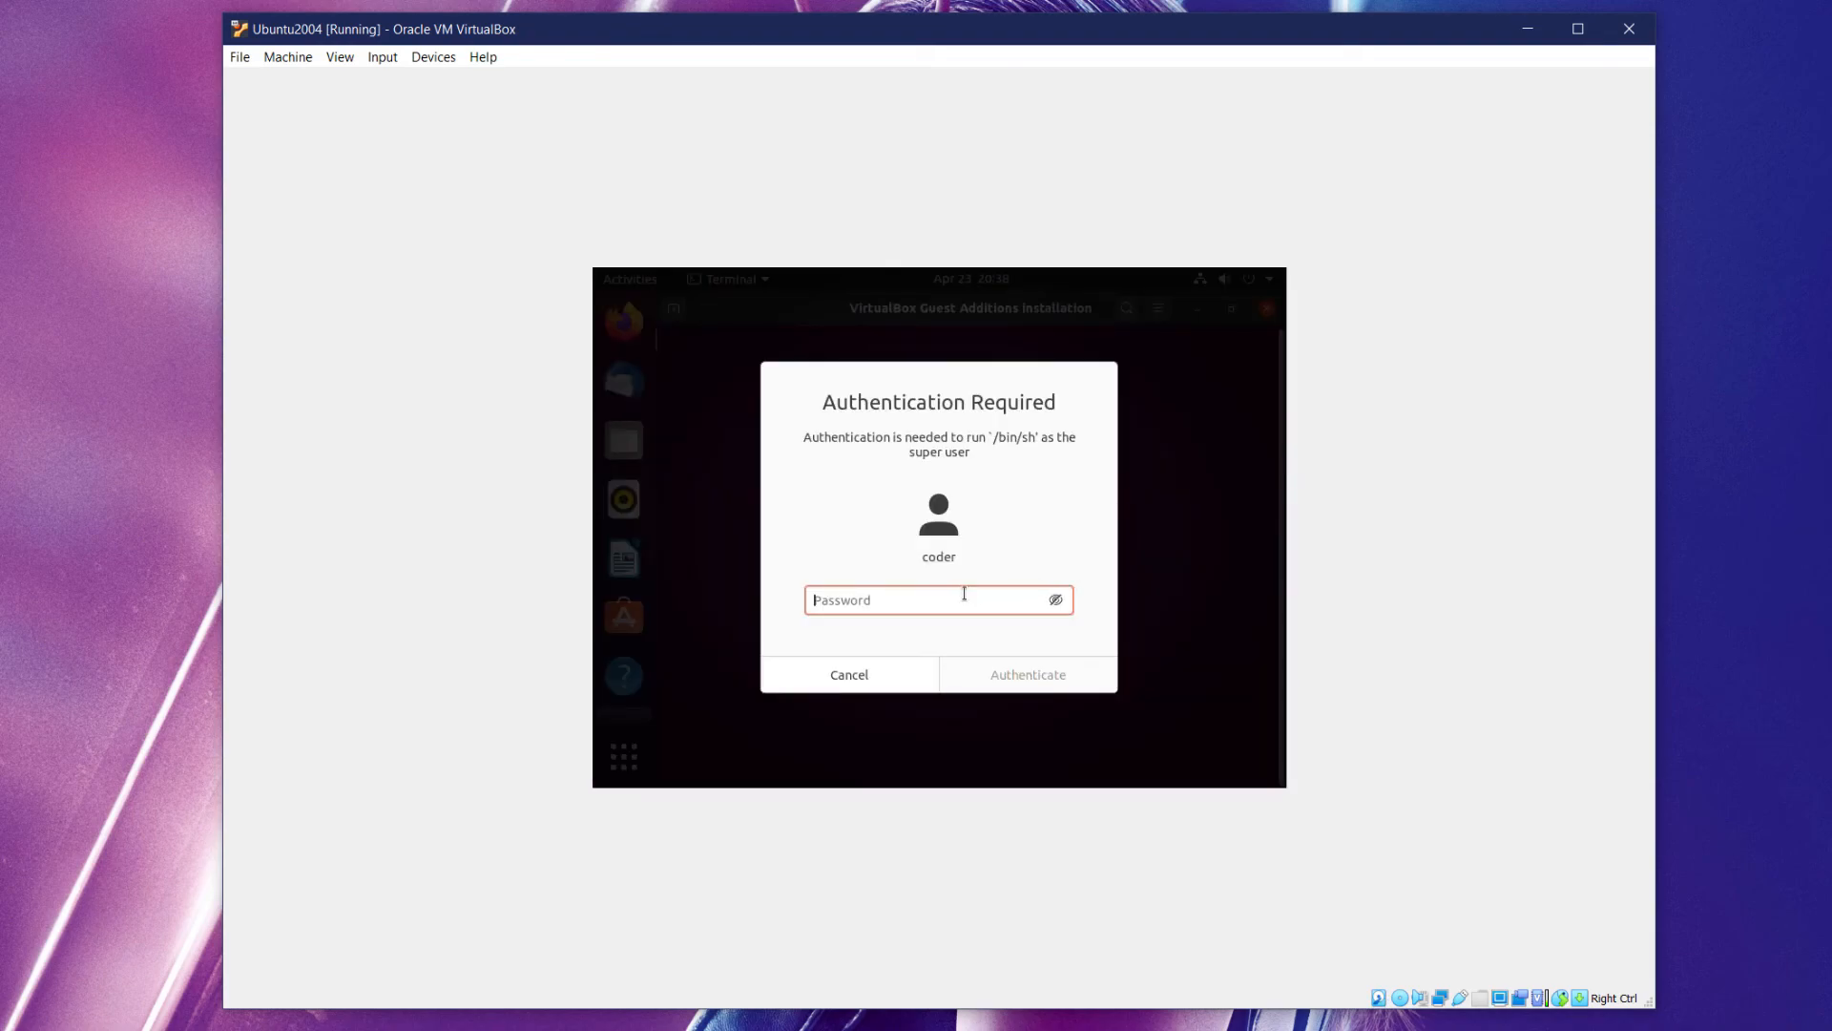
pyautogui.write('********')
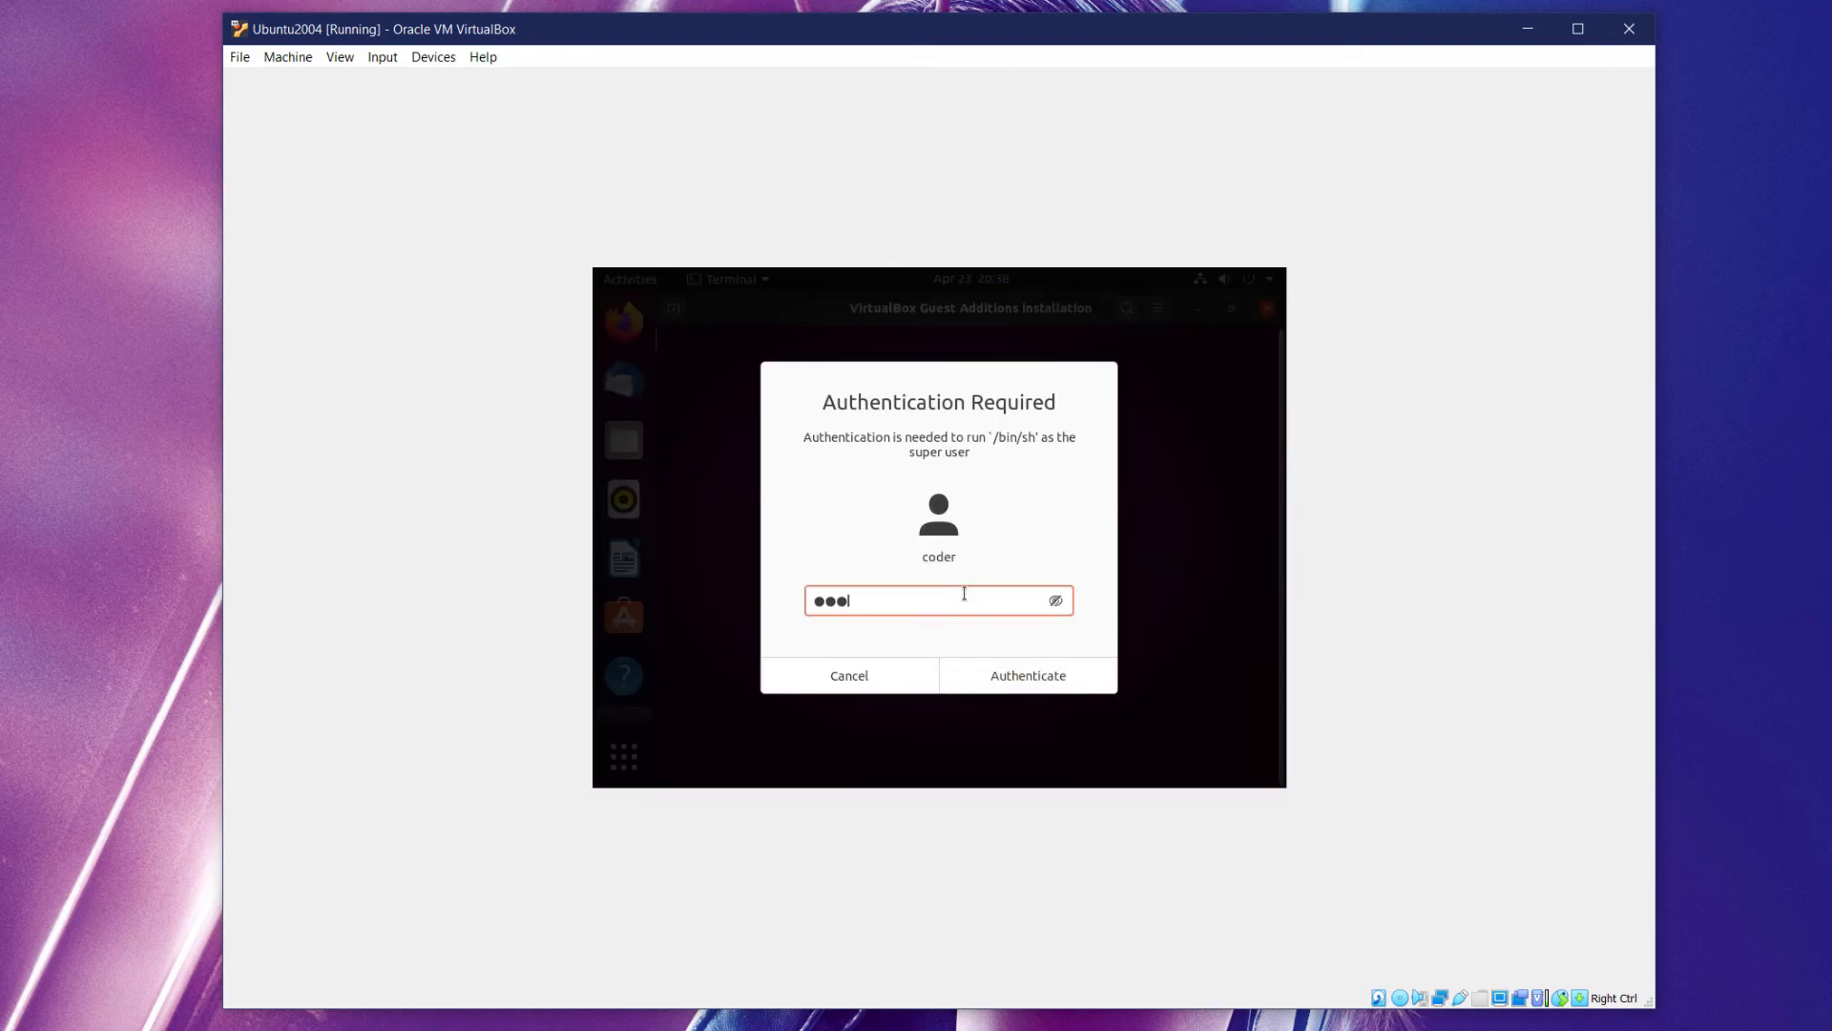
pyautogui.write('******')
pyautogui.press('Return')
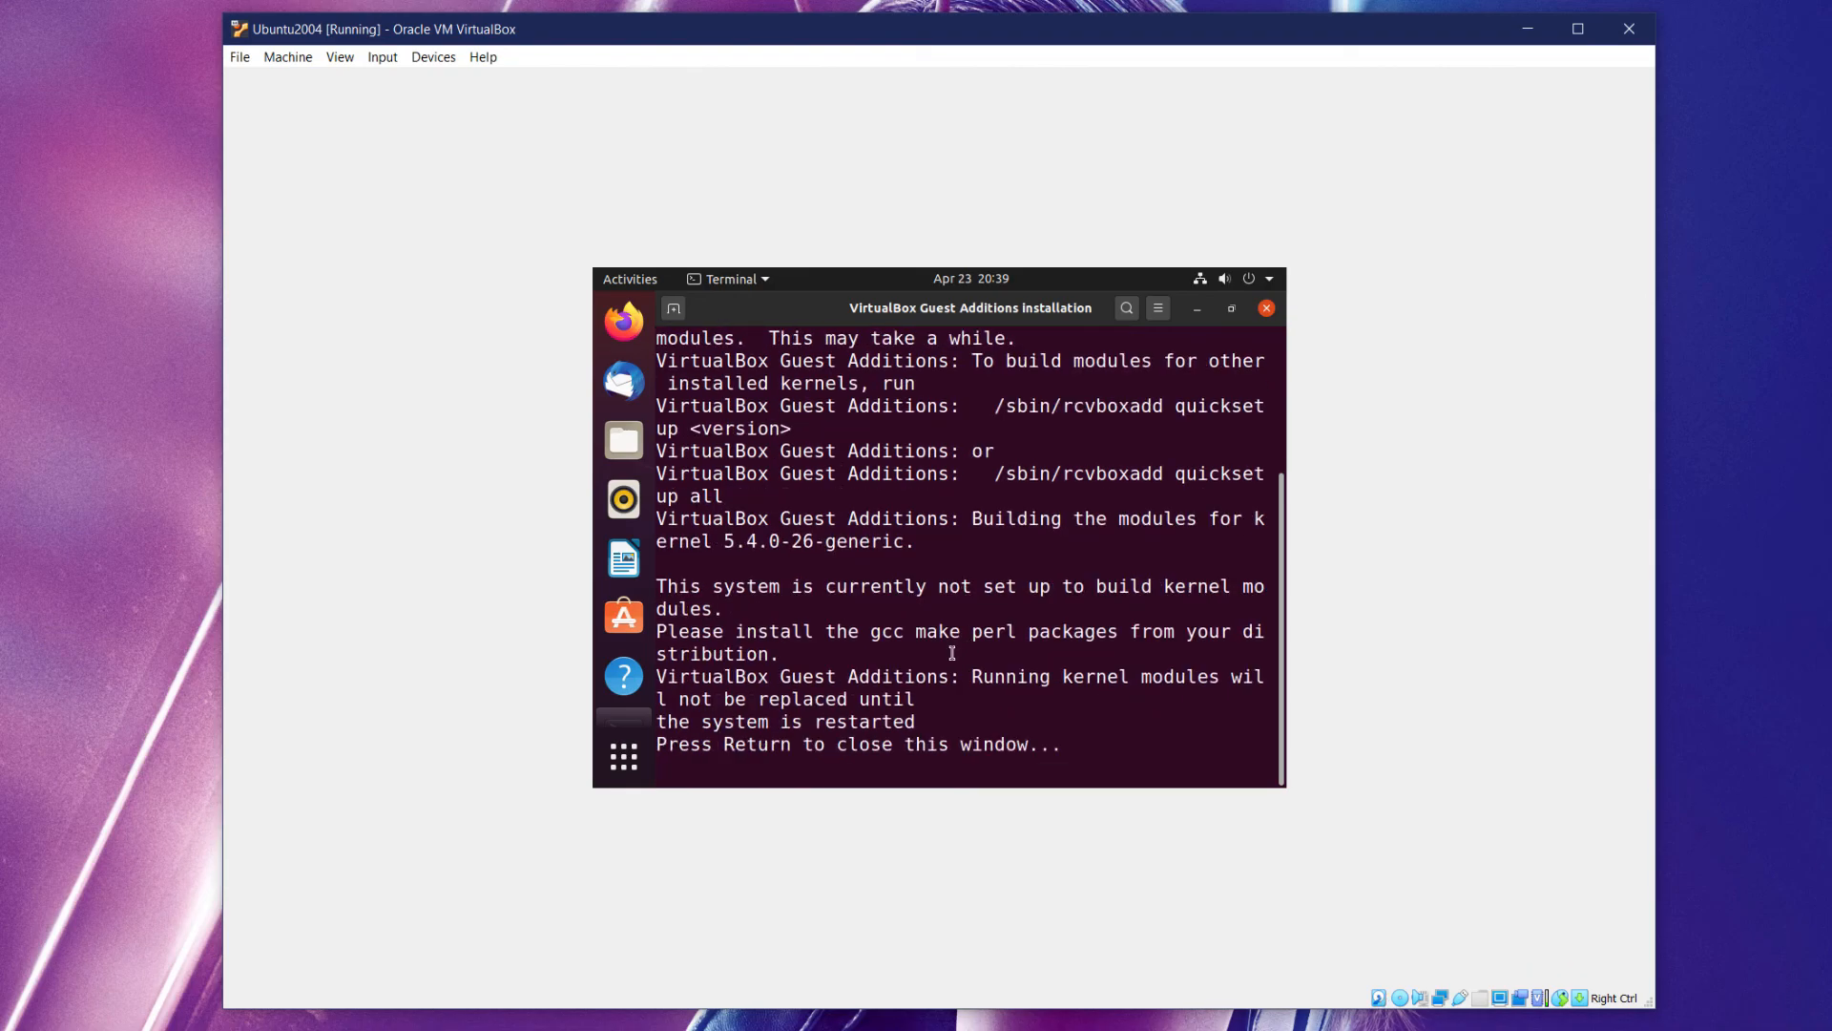
# Copy the package names gcc make perl from the Guest Additions installer output and close that window.
pyautogui.moveTo(870, 637); pyautogui.dragTo(1012, 633)
pyautogui.rightClick(1010, 635)
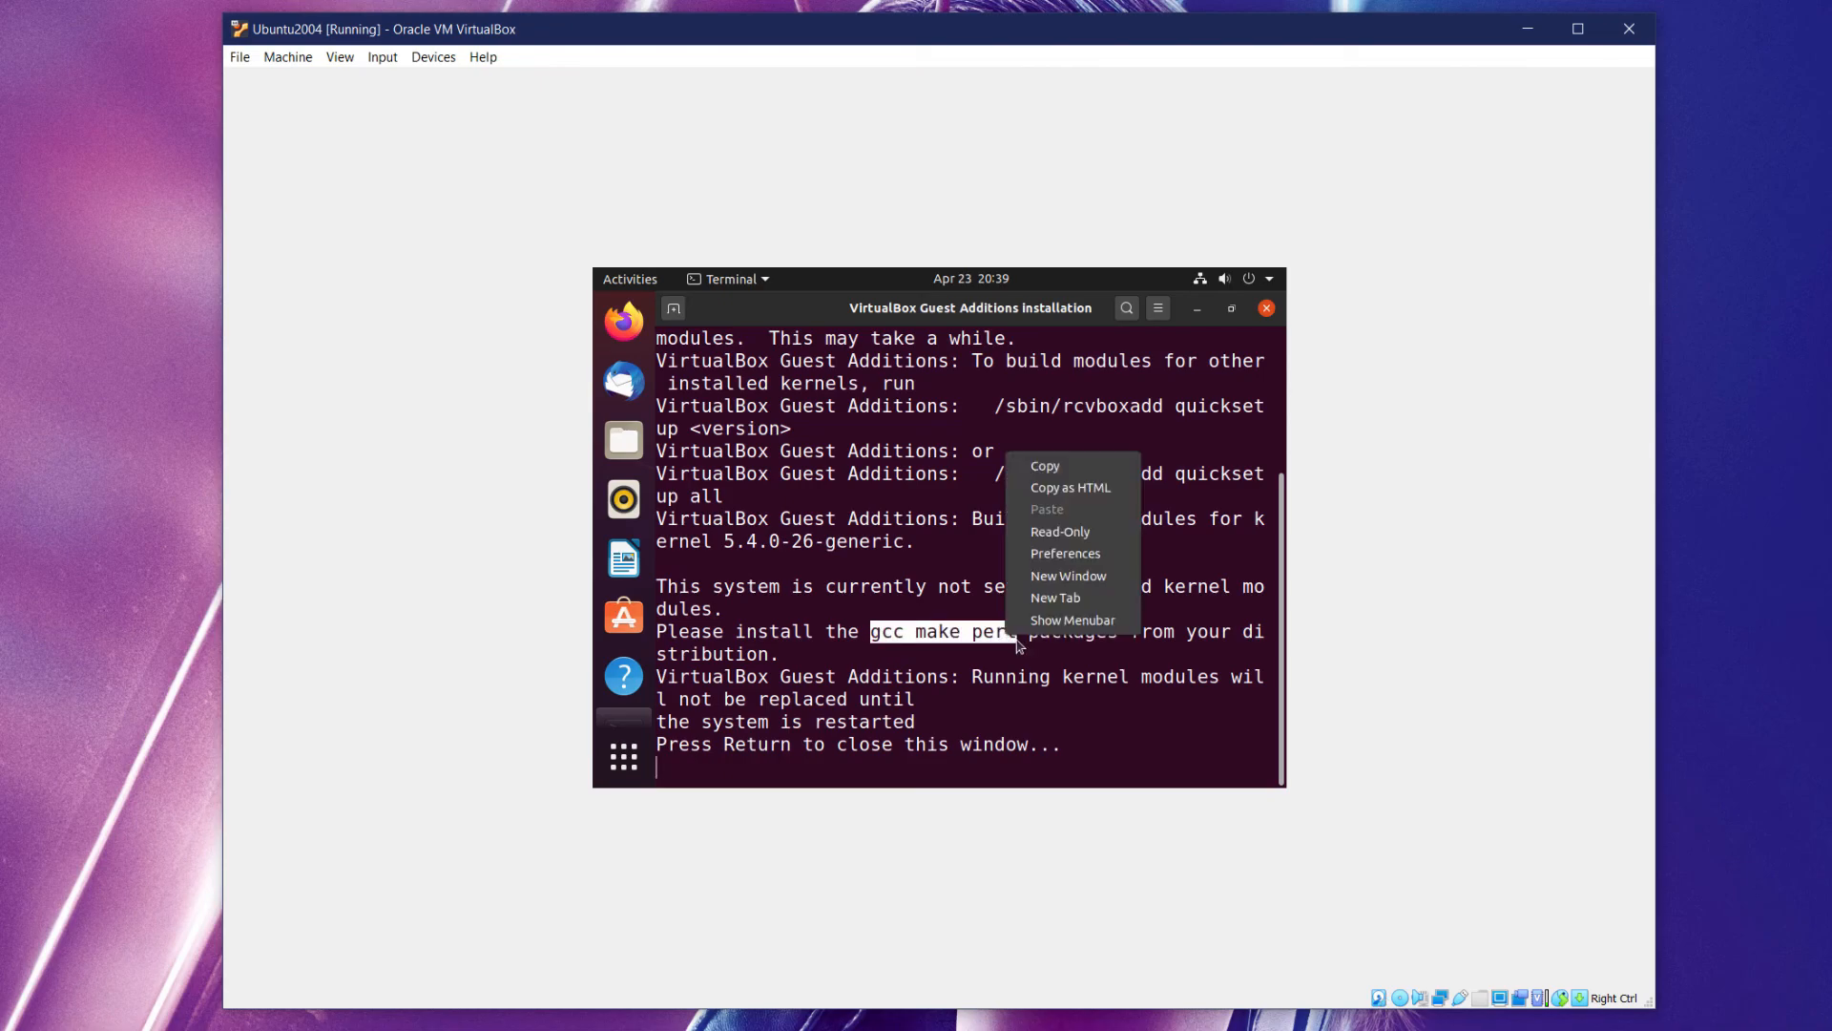
pyautogui.click(1050, 463)
pyautogui.click(1107, 714)
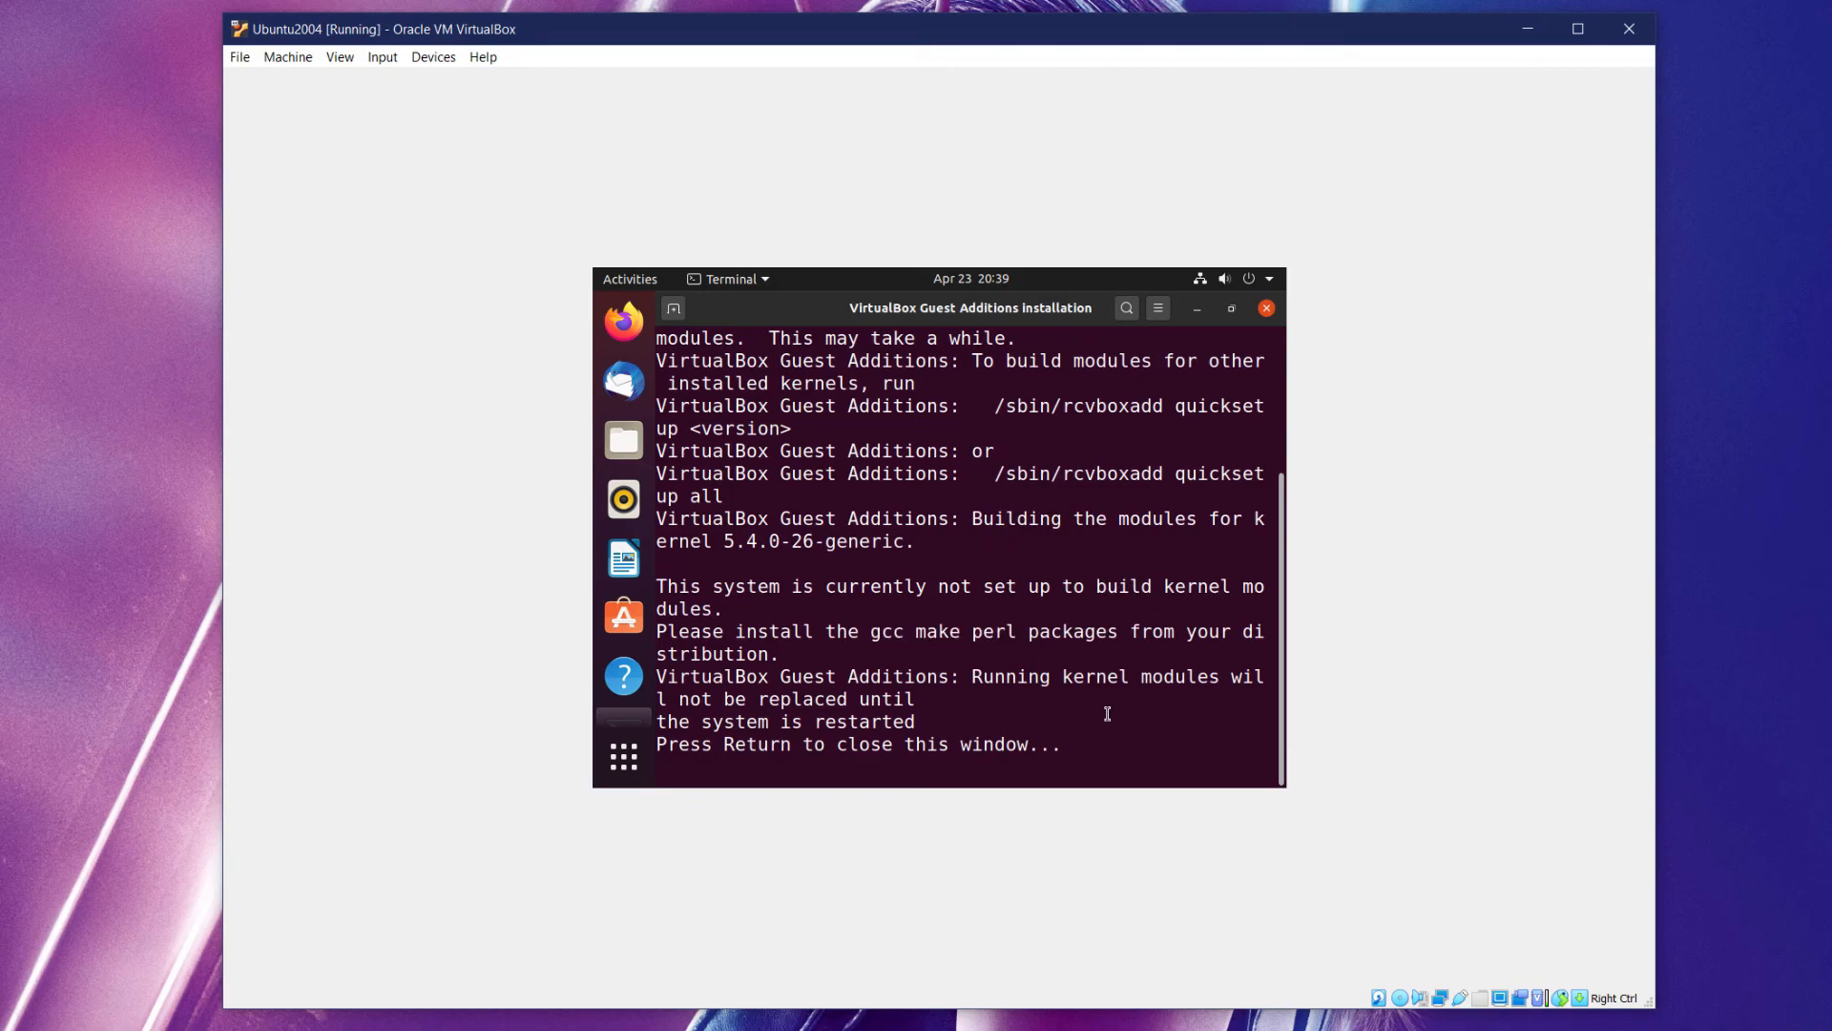
pyautogui.press('Return')
# Install the required build packages with sudo apt install gcc make perl and accept the installation.
pyautogui.write('sudo apt instal')
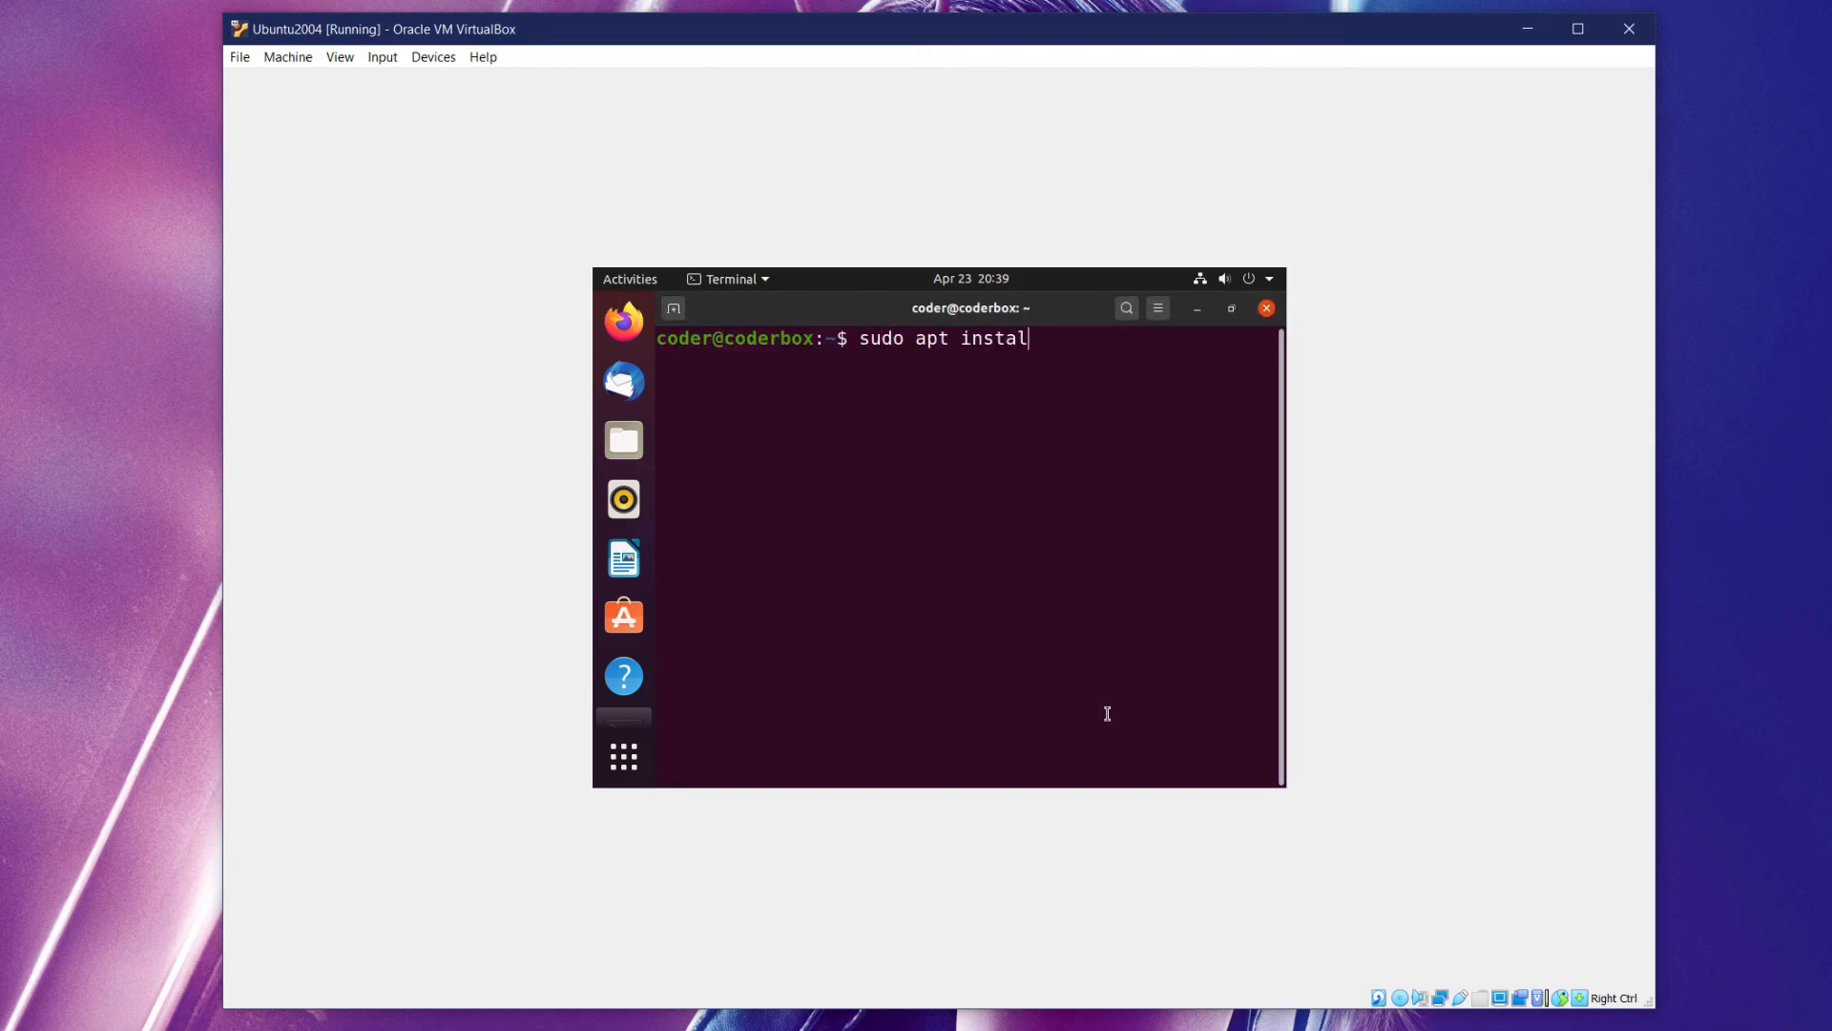
pyautogui.write('l gcc make perl')
pyautogui.press('Return')
pyautogui.write('y')
pyautogui.press('Return')
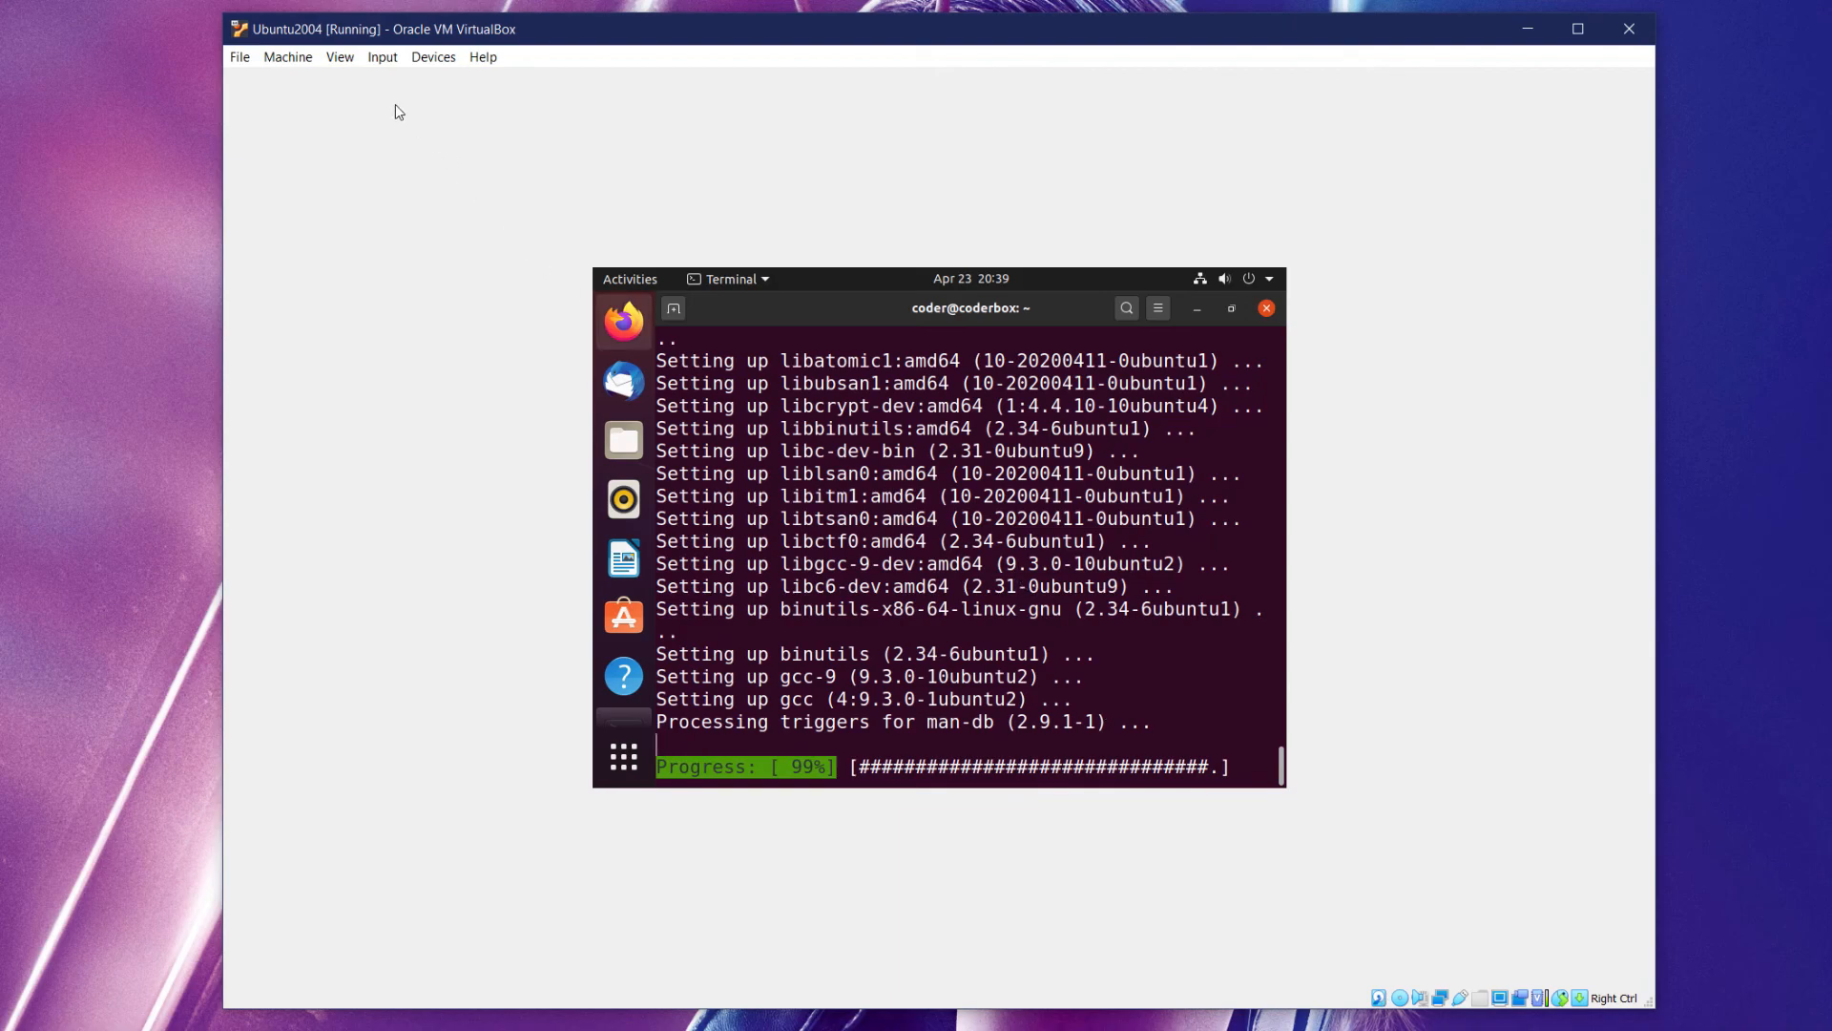
# Switch the virtual machine to full-screen mode and confirm the change.
pyautogui.click(339, 58)
pyautogui.click(374, 84)
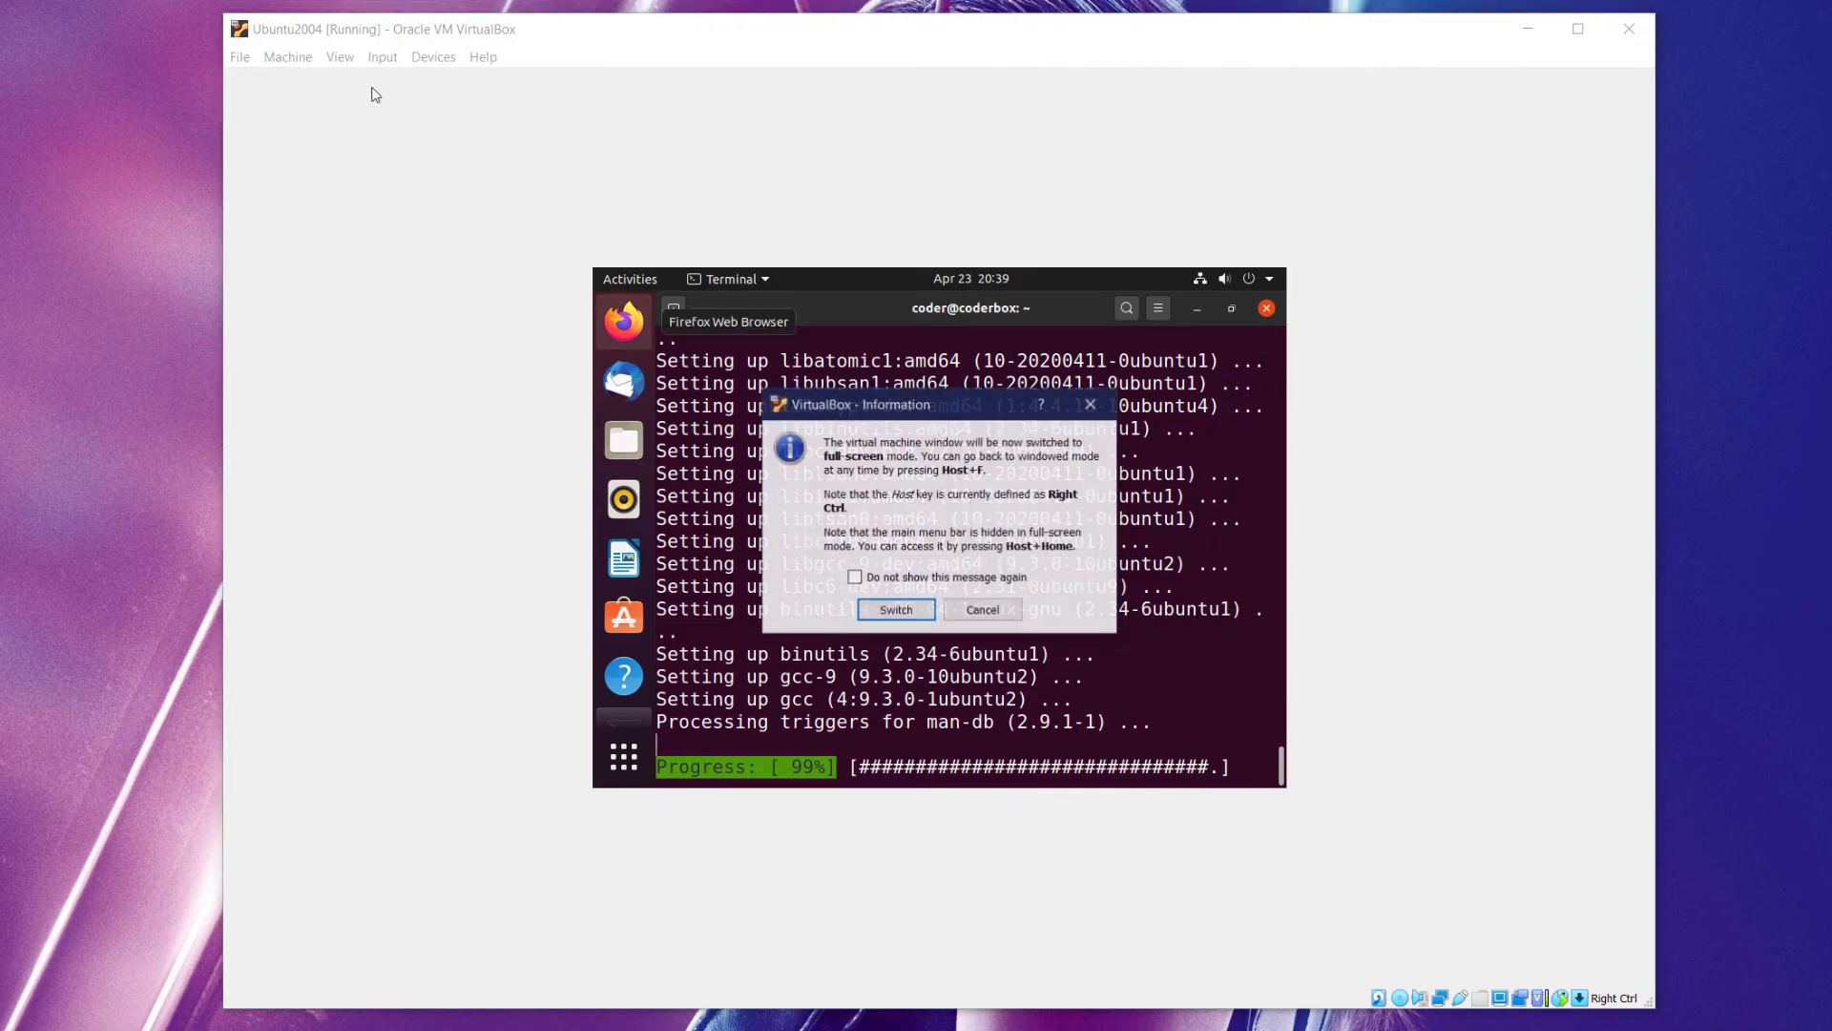
pyautogui.click(892, 611)
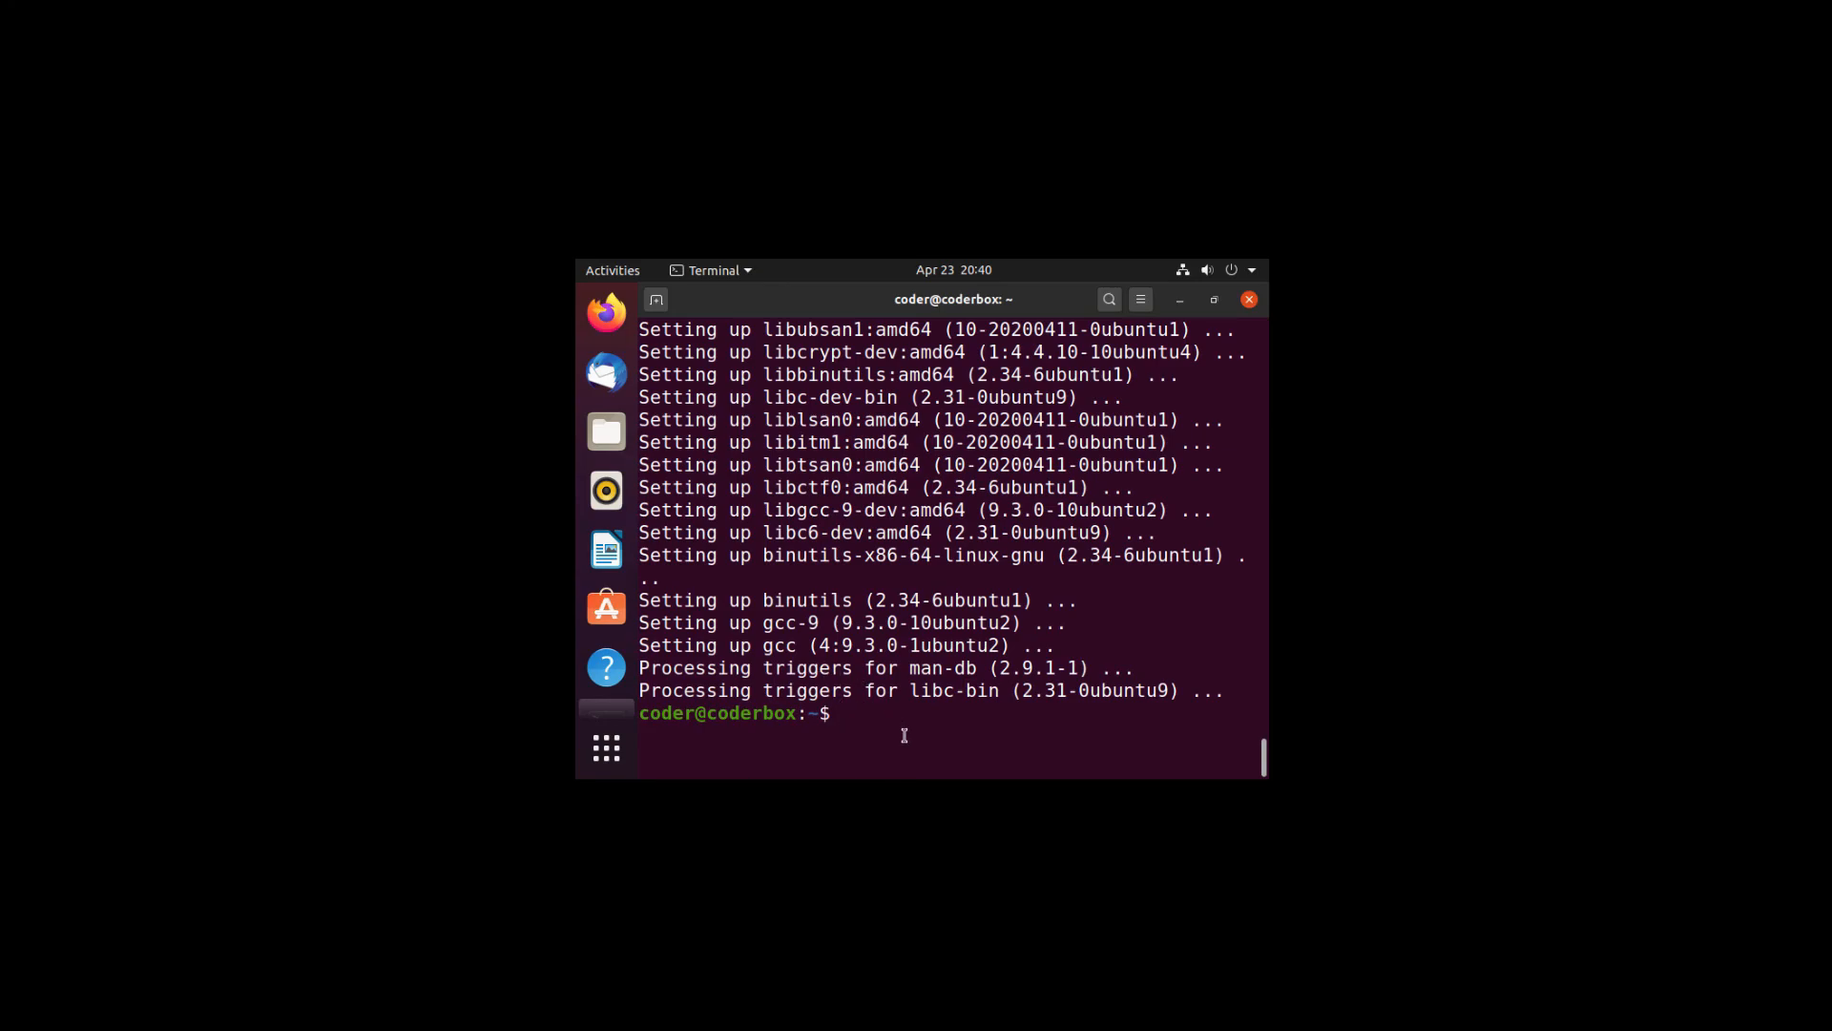
# Clear the terminal output and minimize the terminal window to reveal the Ubuntu desktop.
pyautogui.write('lear')
pyautogui.press('Return')
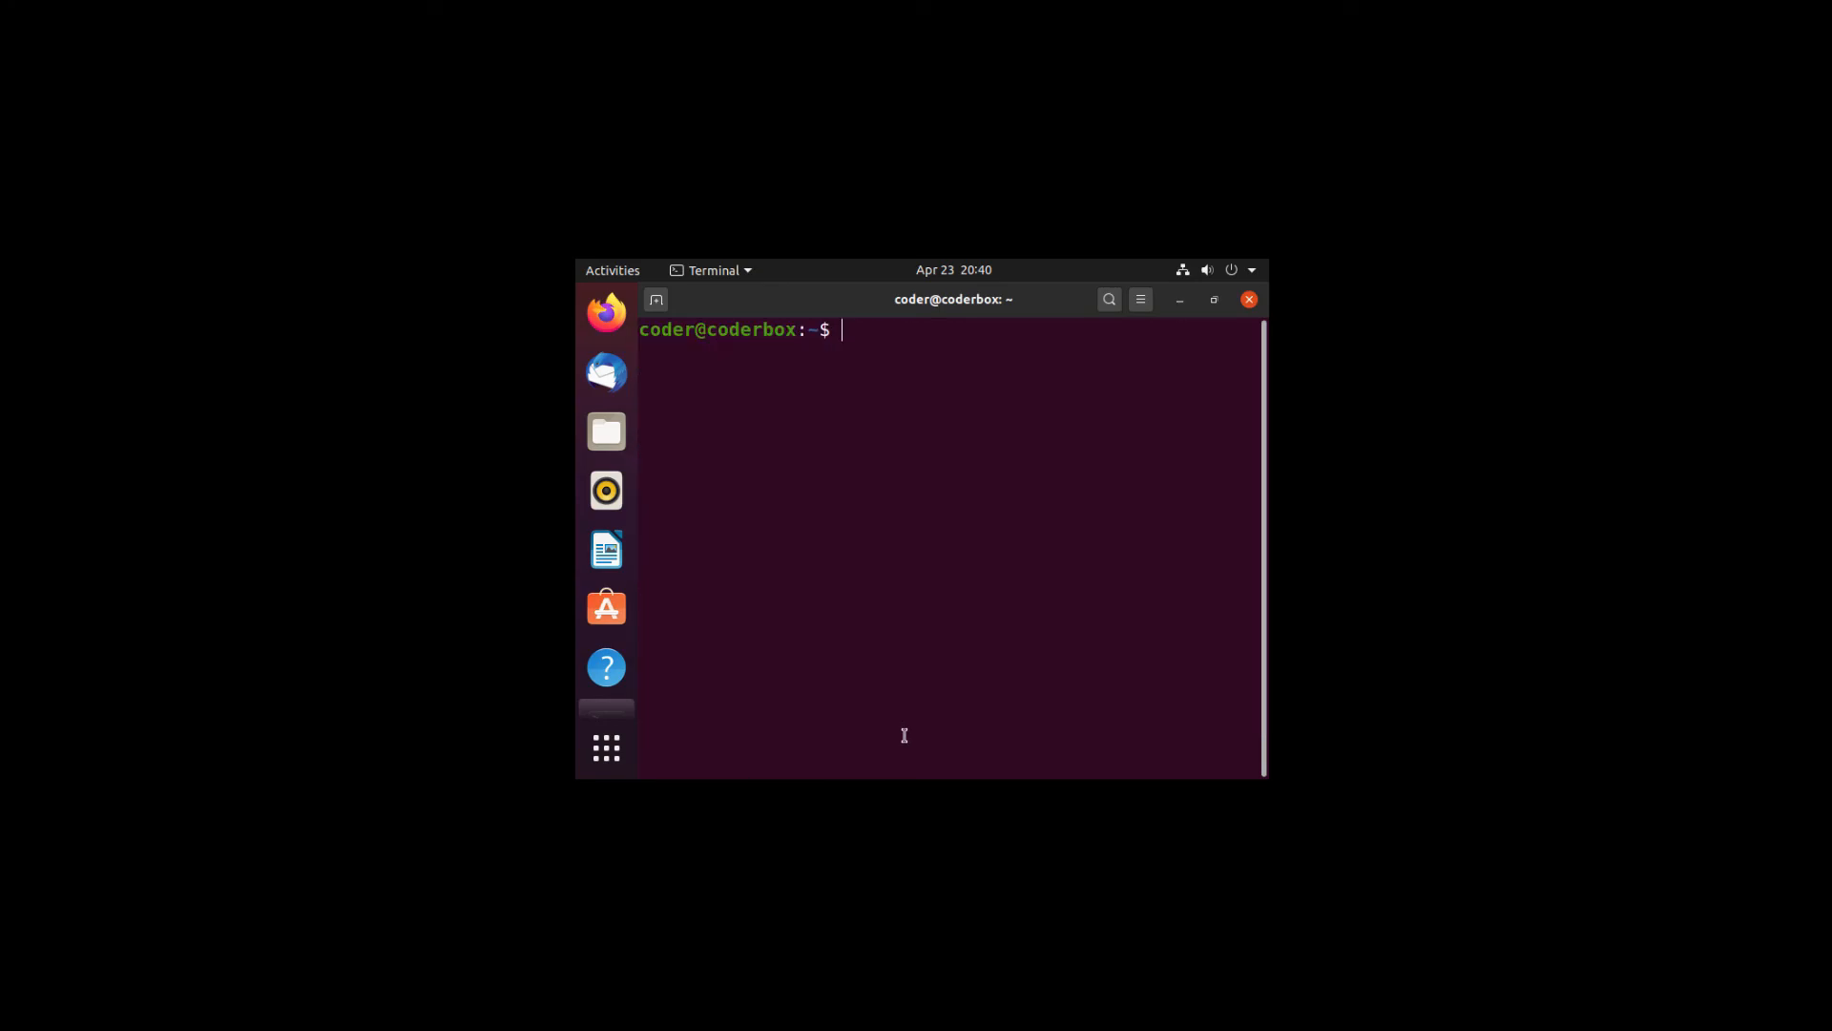
pyautogui.click(1180, 300)
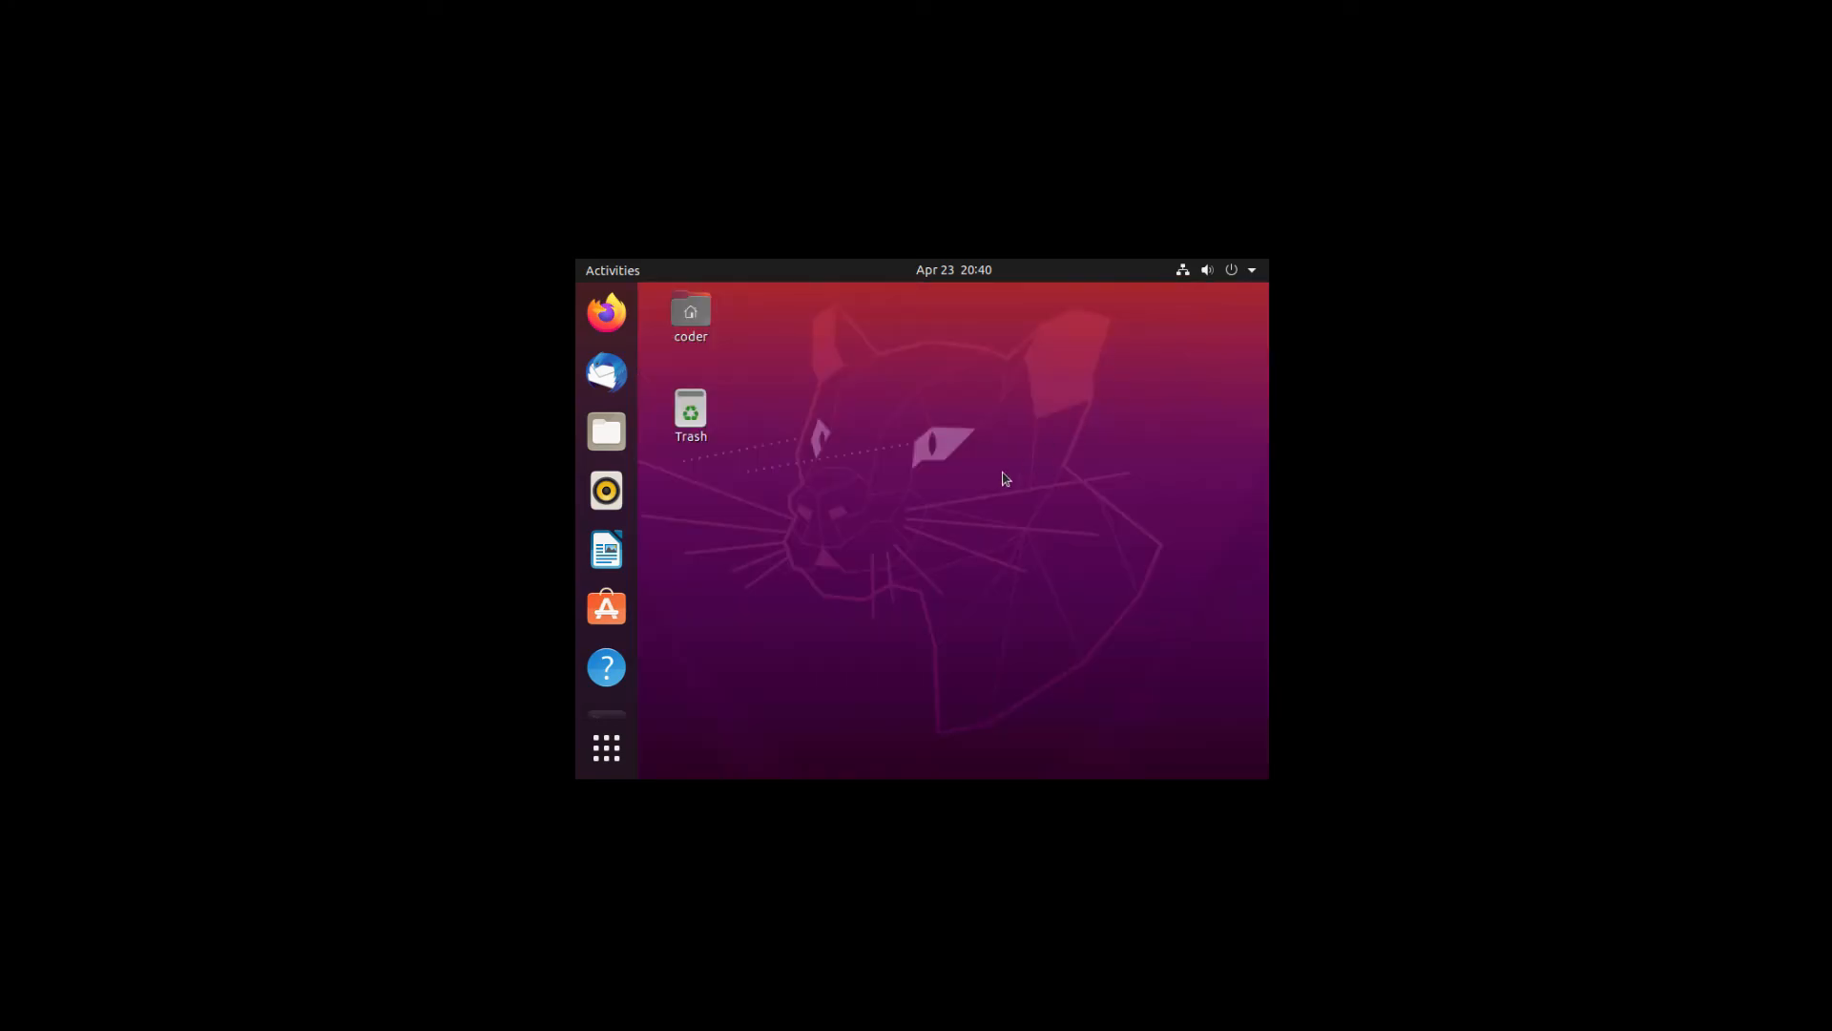
# Run the installer on the VBox_GAs_6.1.6 disc, authenticate with the account password, and close the finished installer and file windows.
pyautogui.click(691, 319)
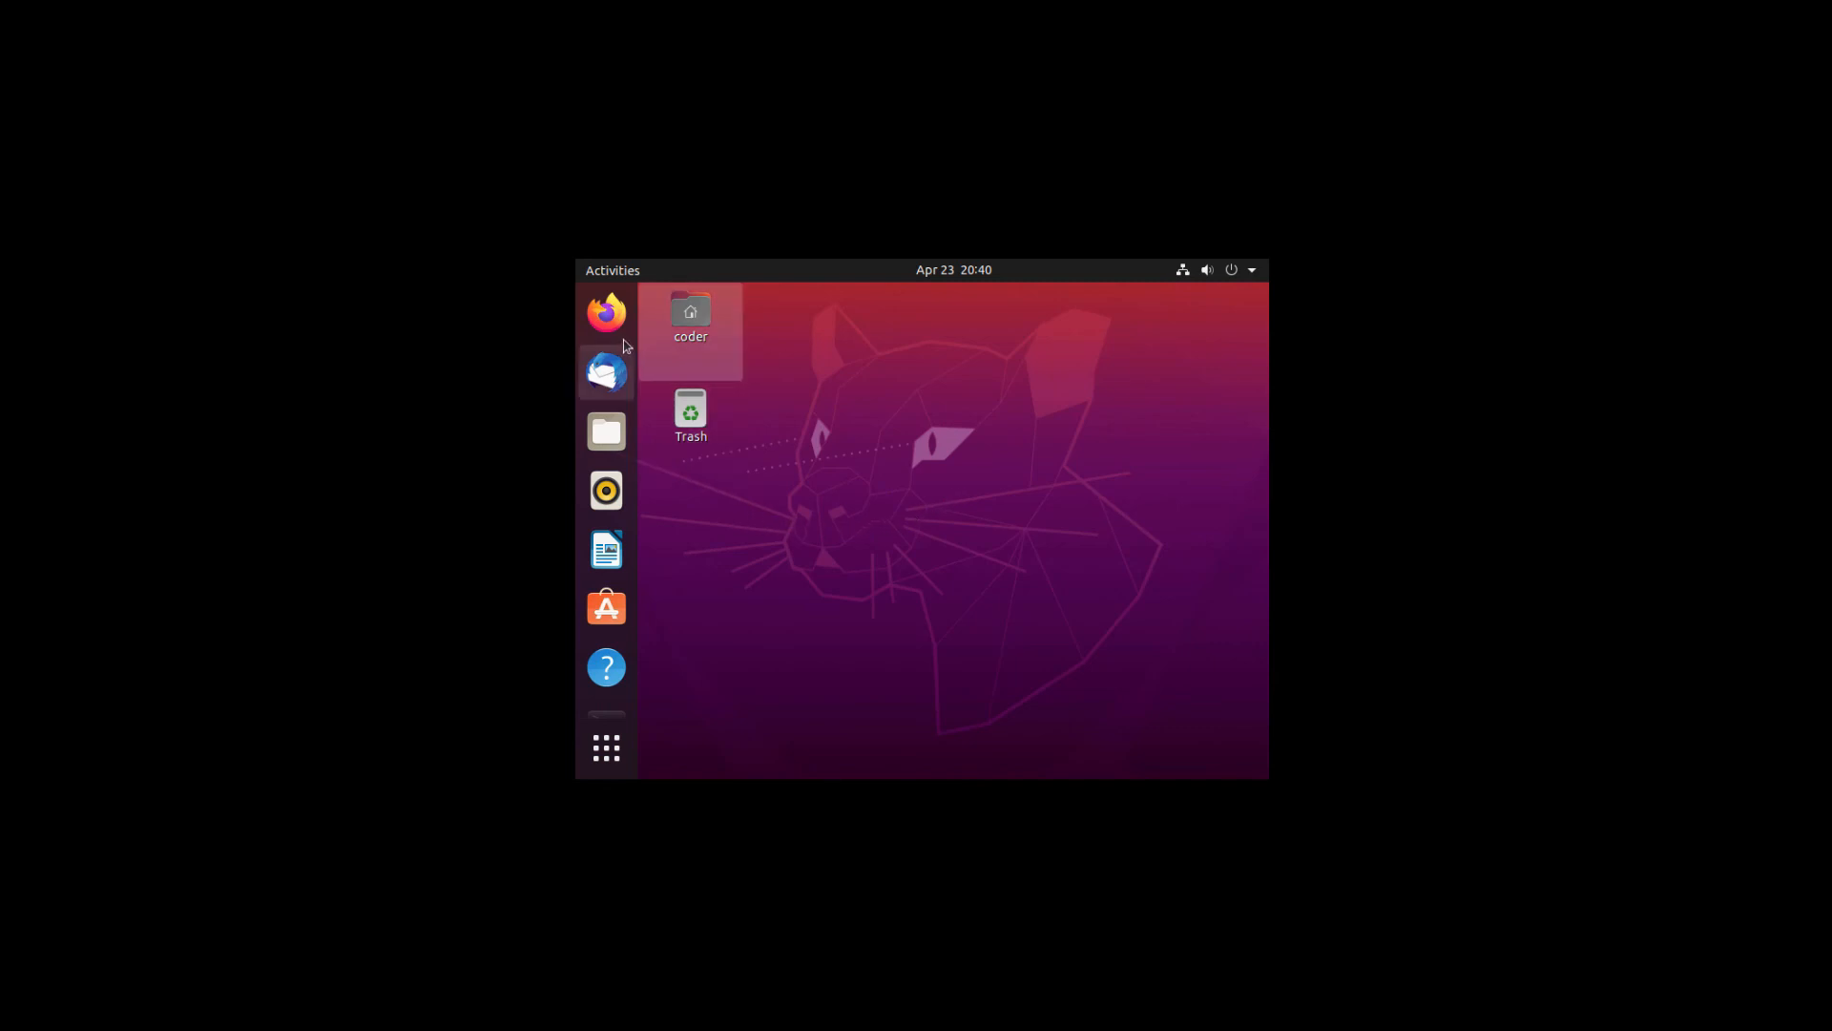
pyautogui.doubleClick(693, 329)
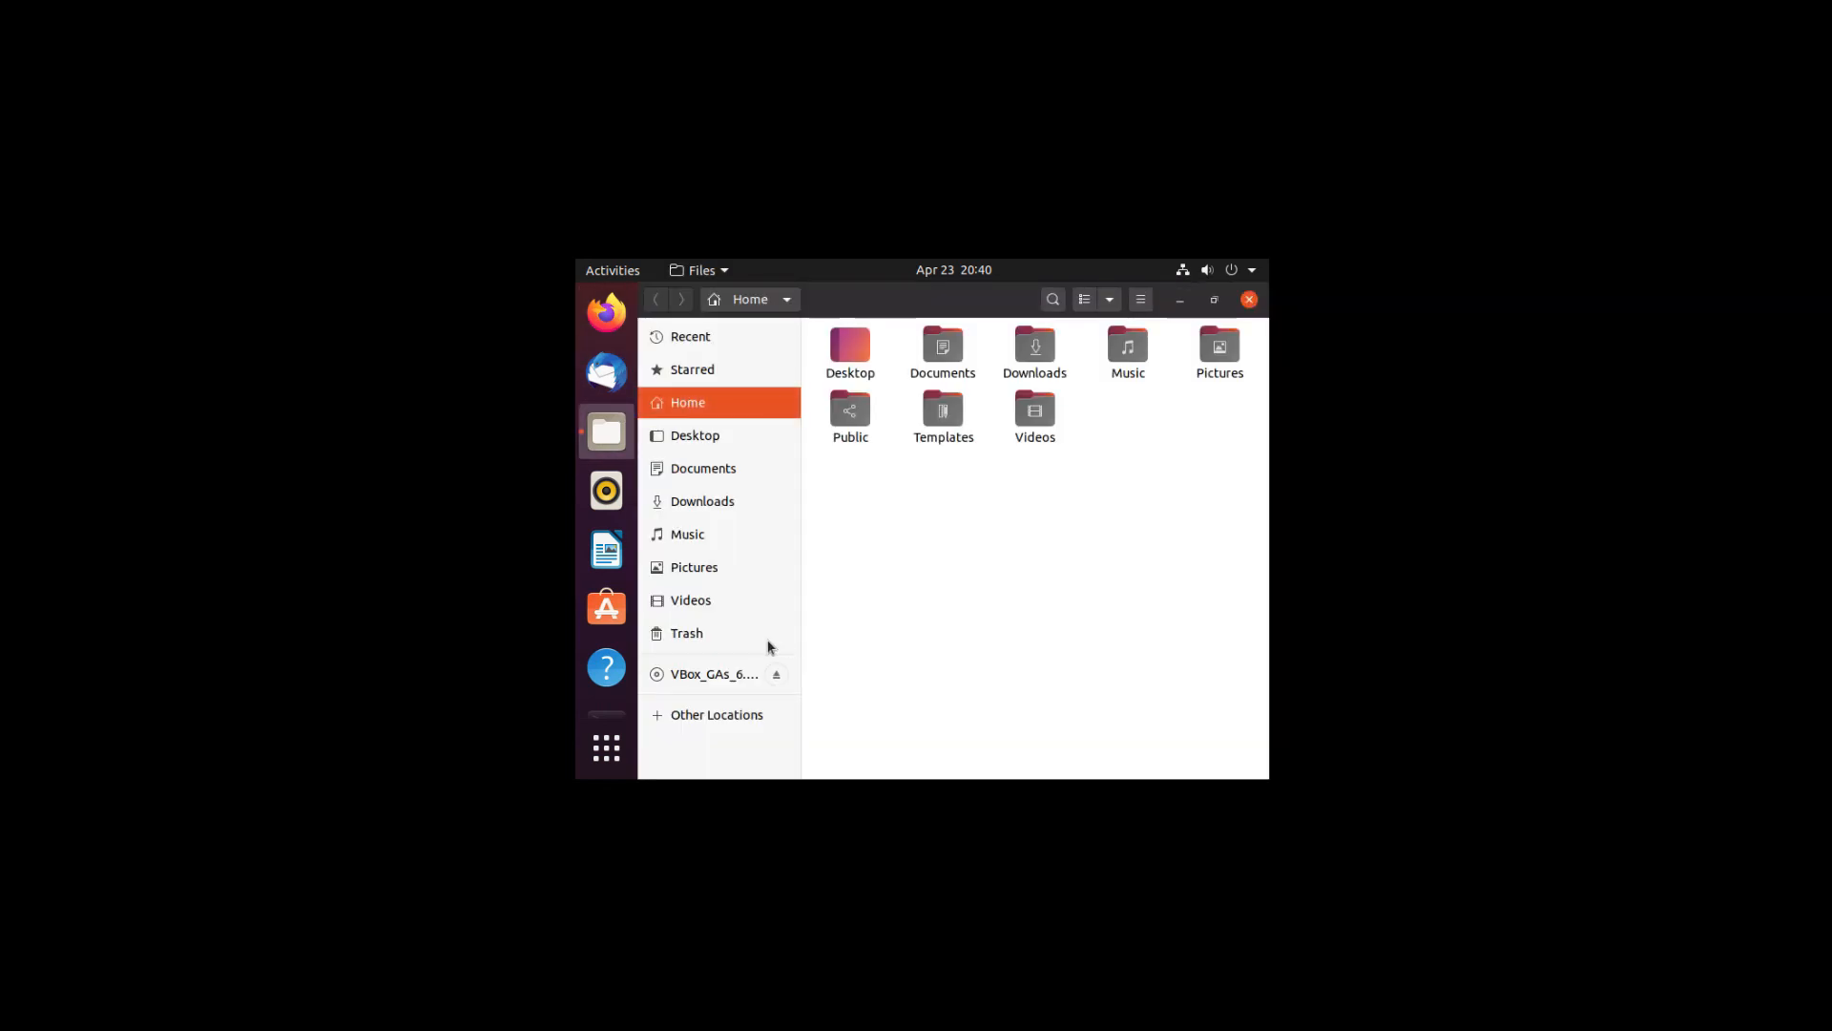
pyautogui.click(699, 675)
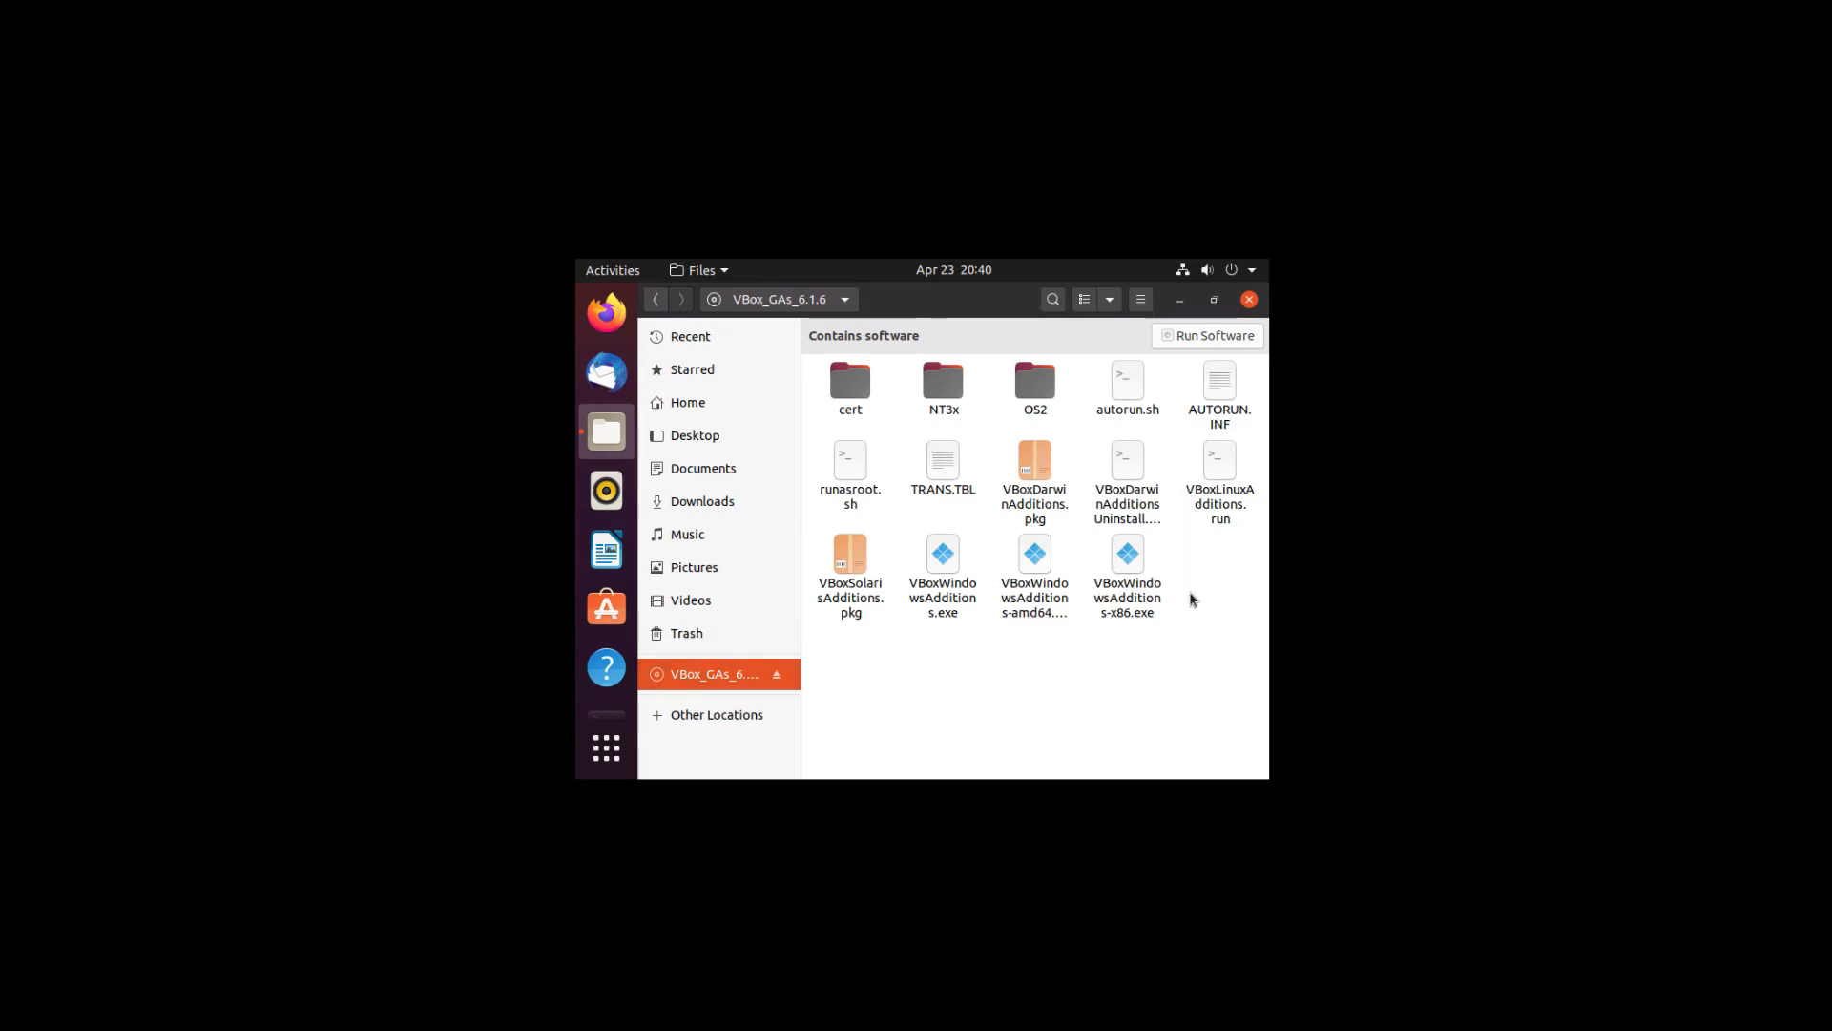
pyautogui.click(1212, 336)
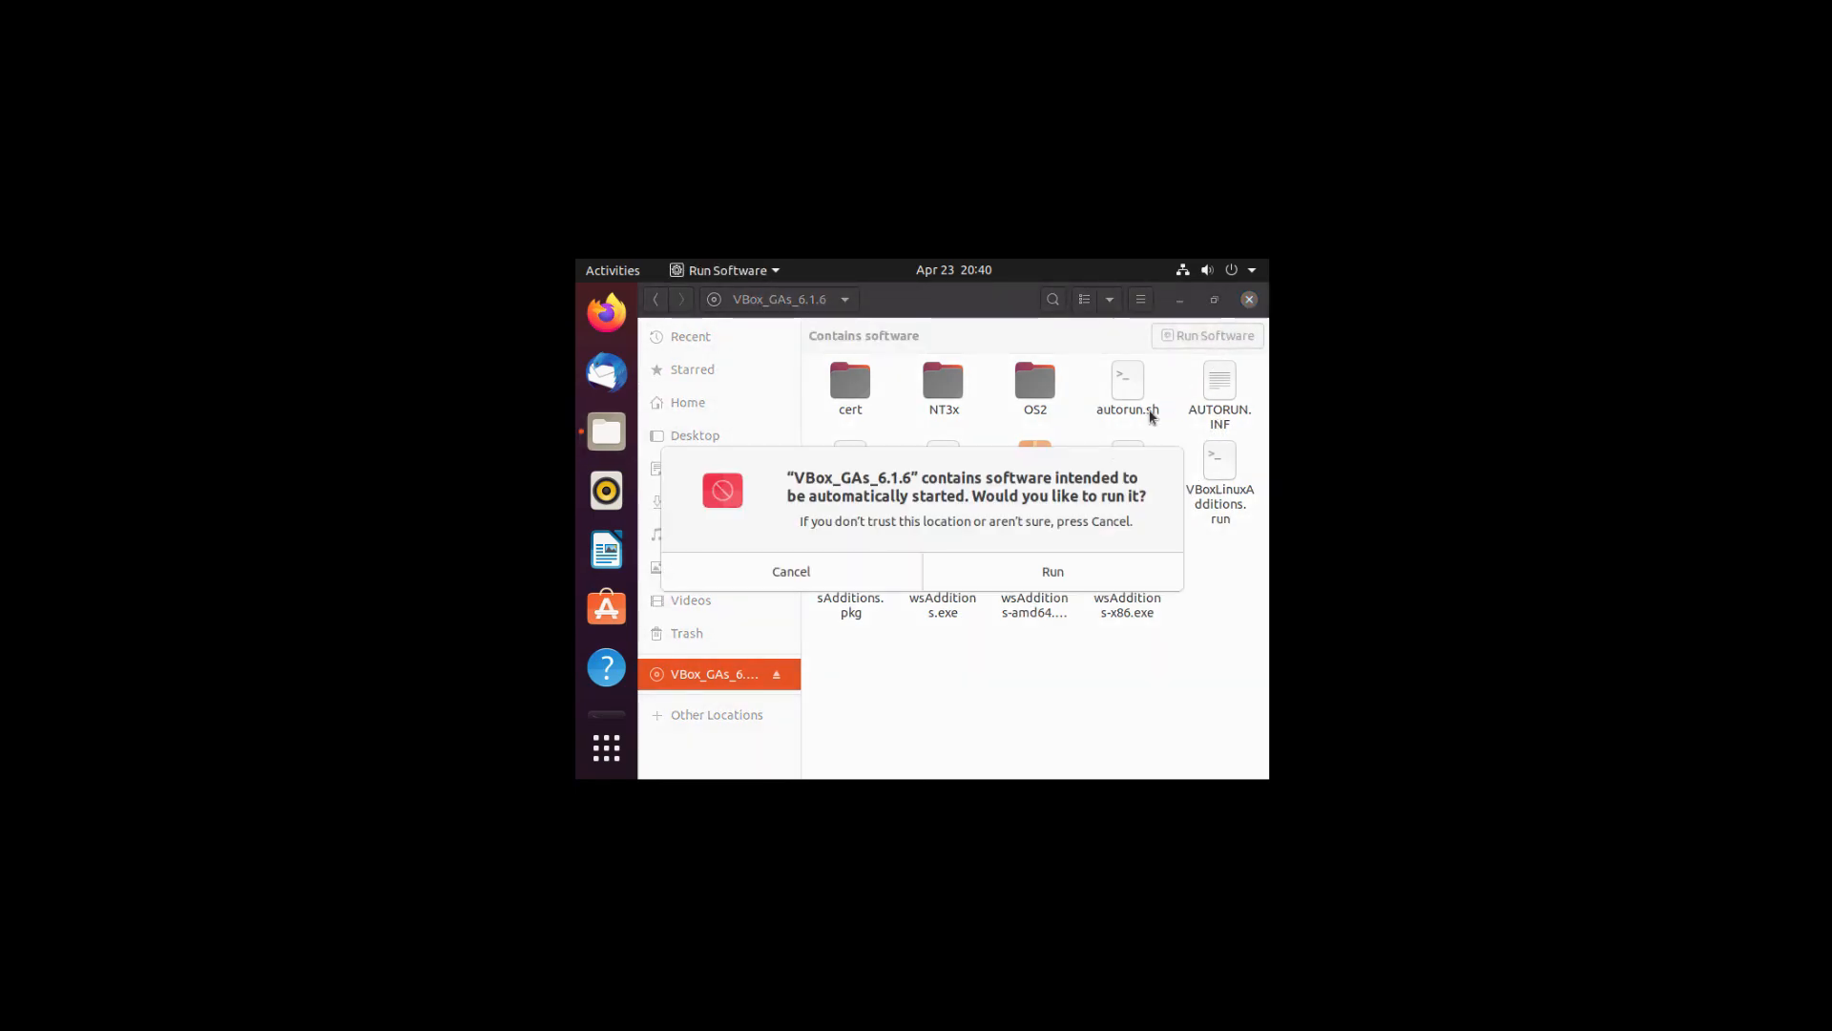
pyautogui.click(1042, 571)
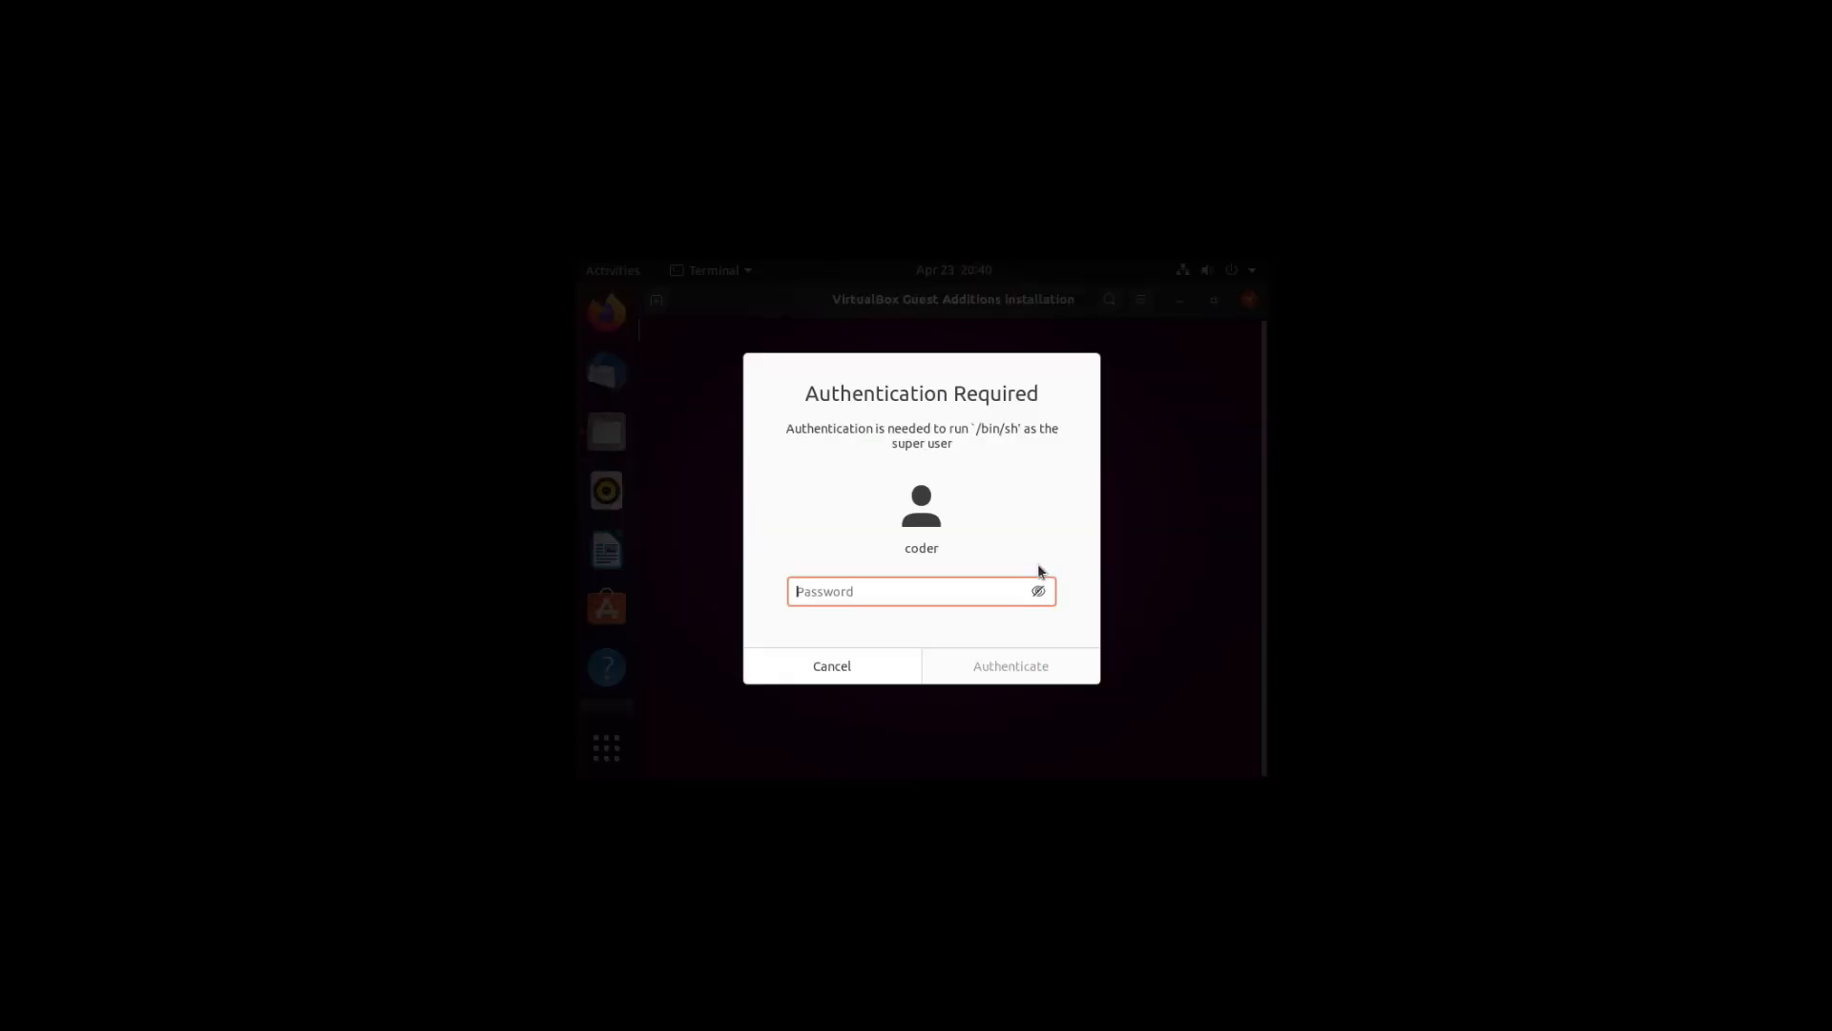
pyautogui.write('•••••••••••')
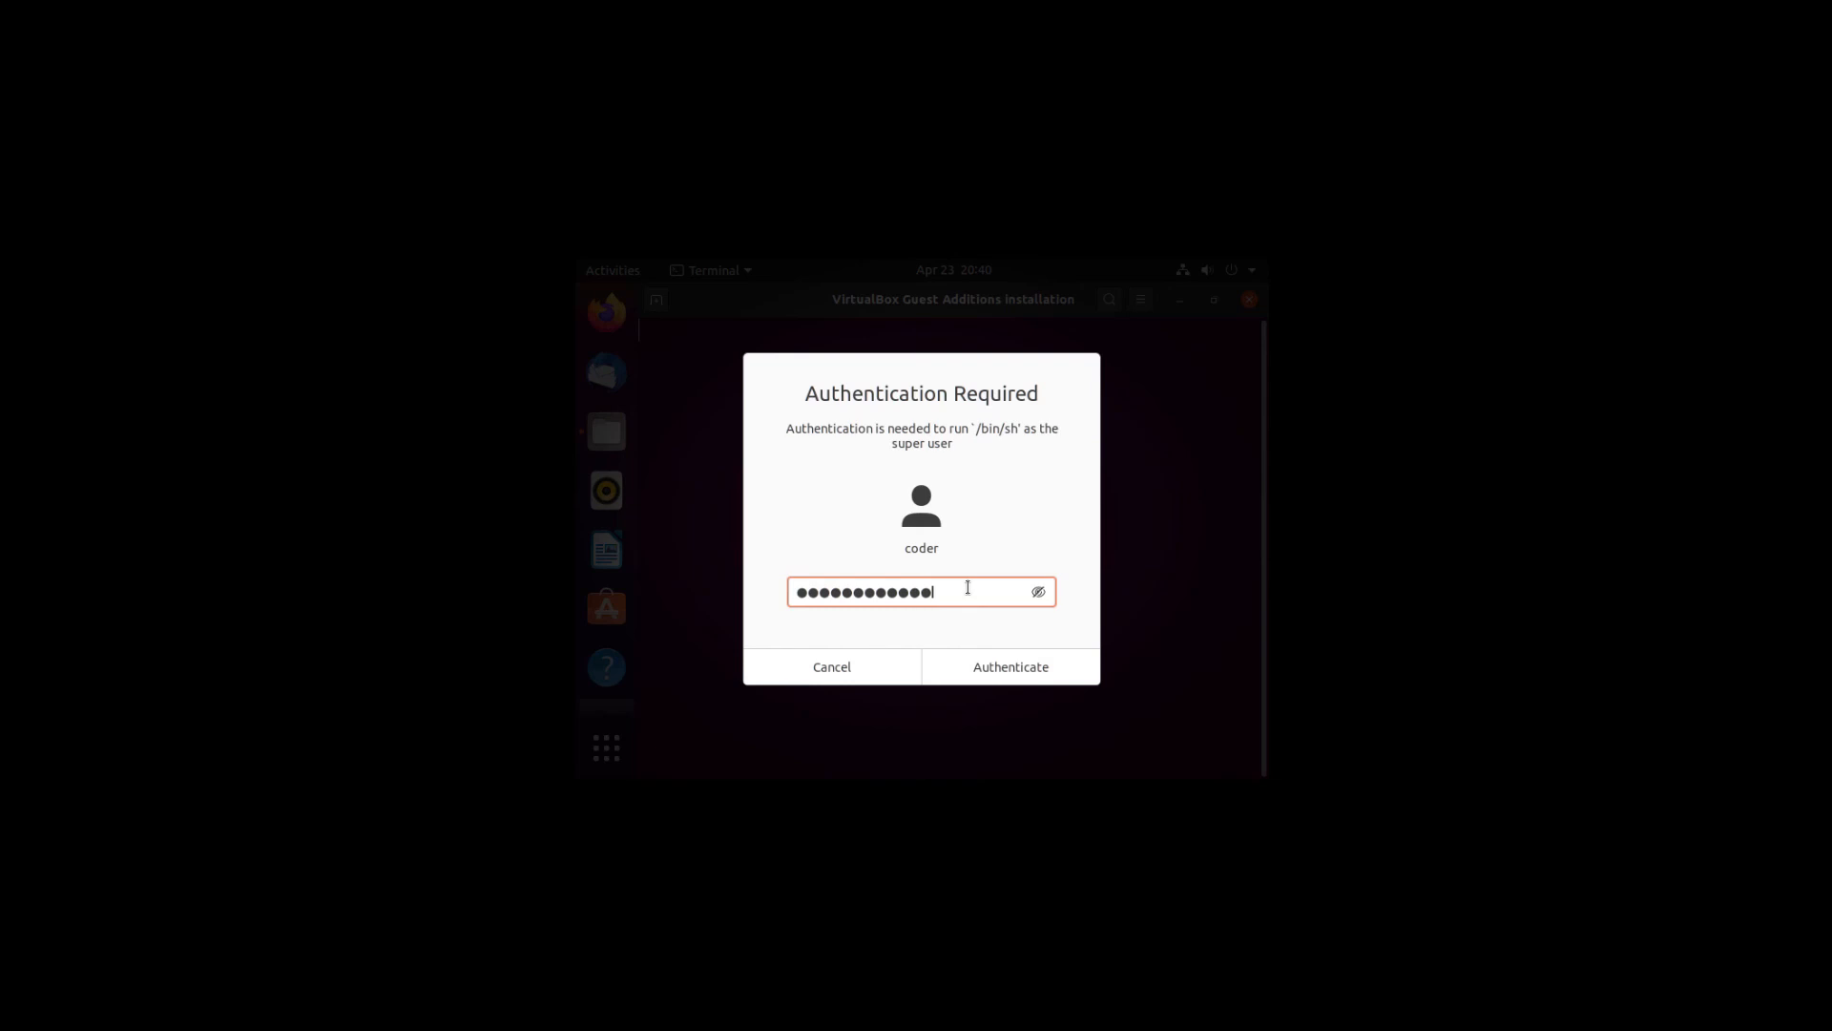
pyautogui.press('Return')
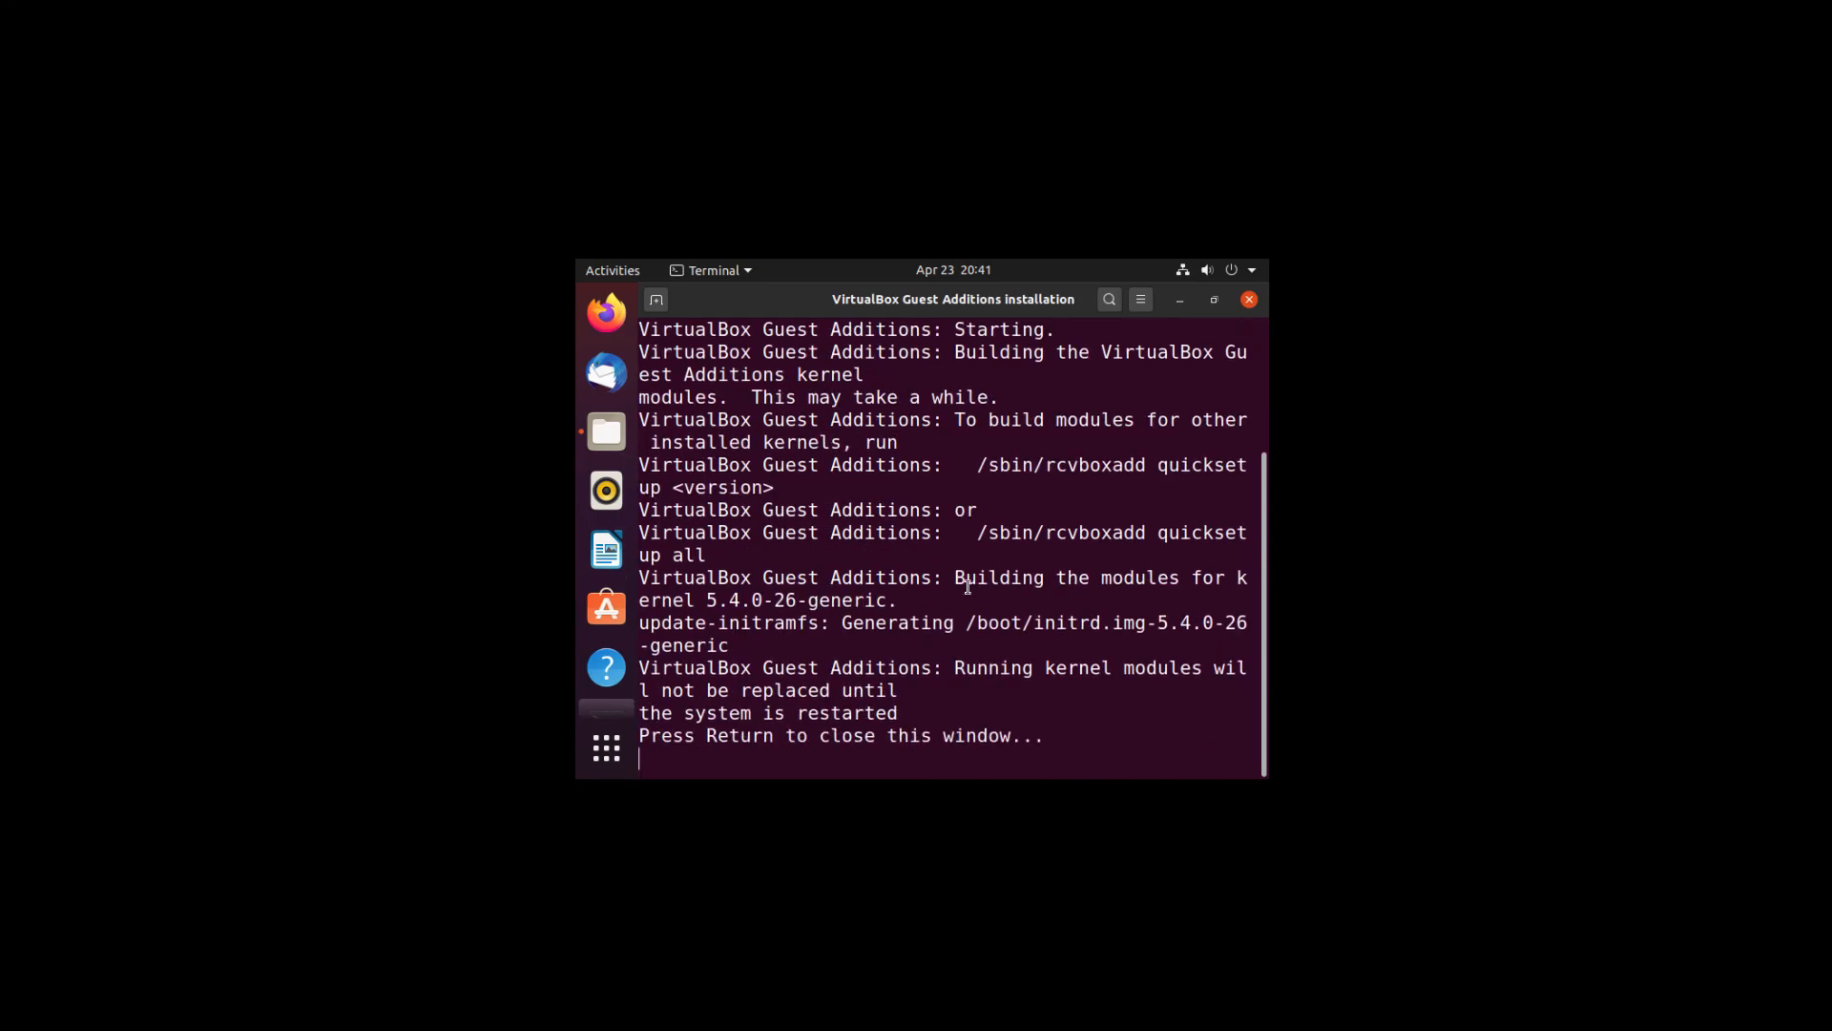
pyautogui.press('Return')
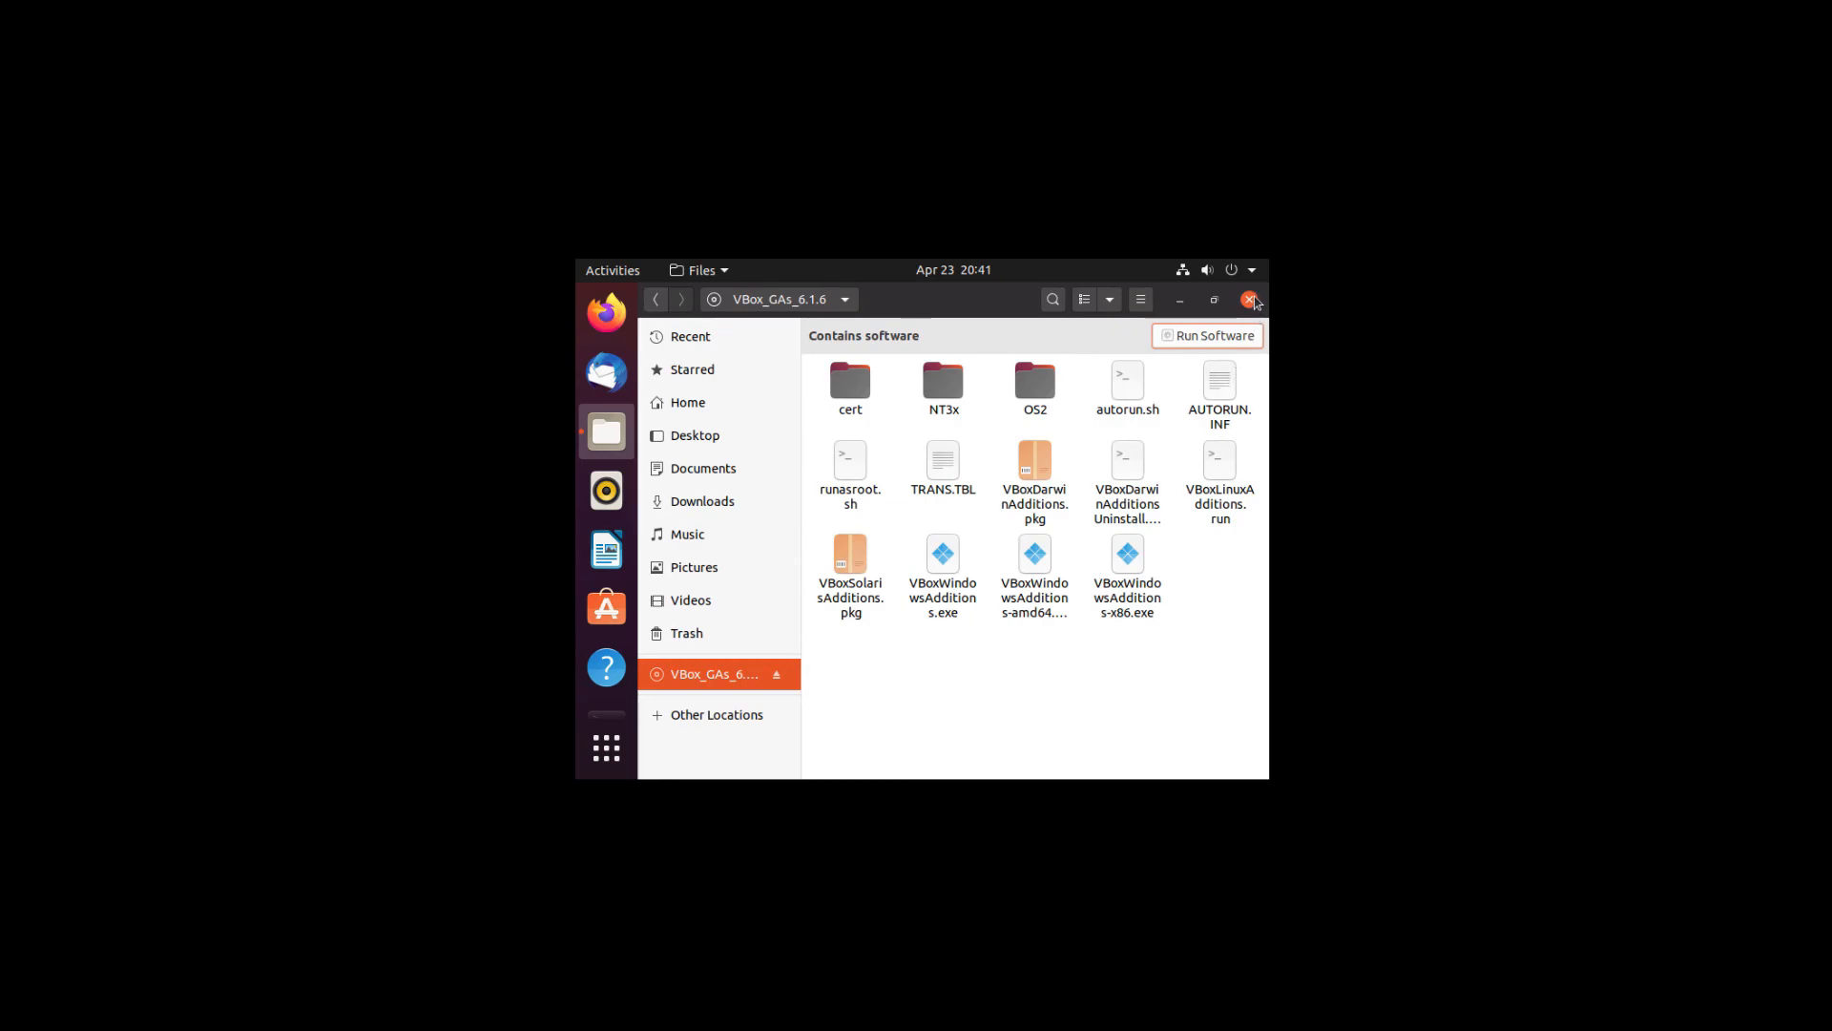
pyautogui.click(1251, 299)
# Restart the Ubuntu guest and log back in with the account password.
pyautogui.click(1256, 273)
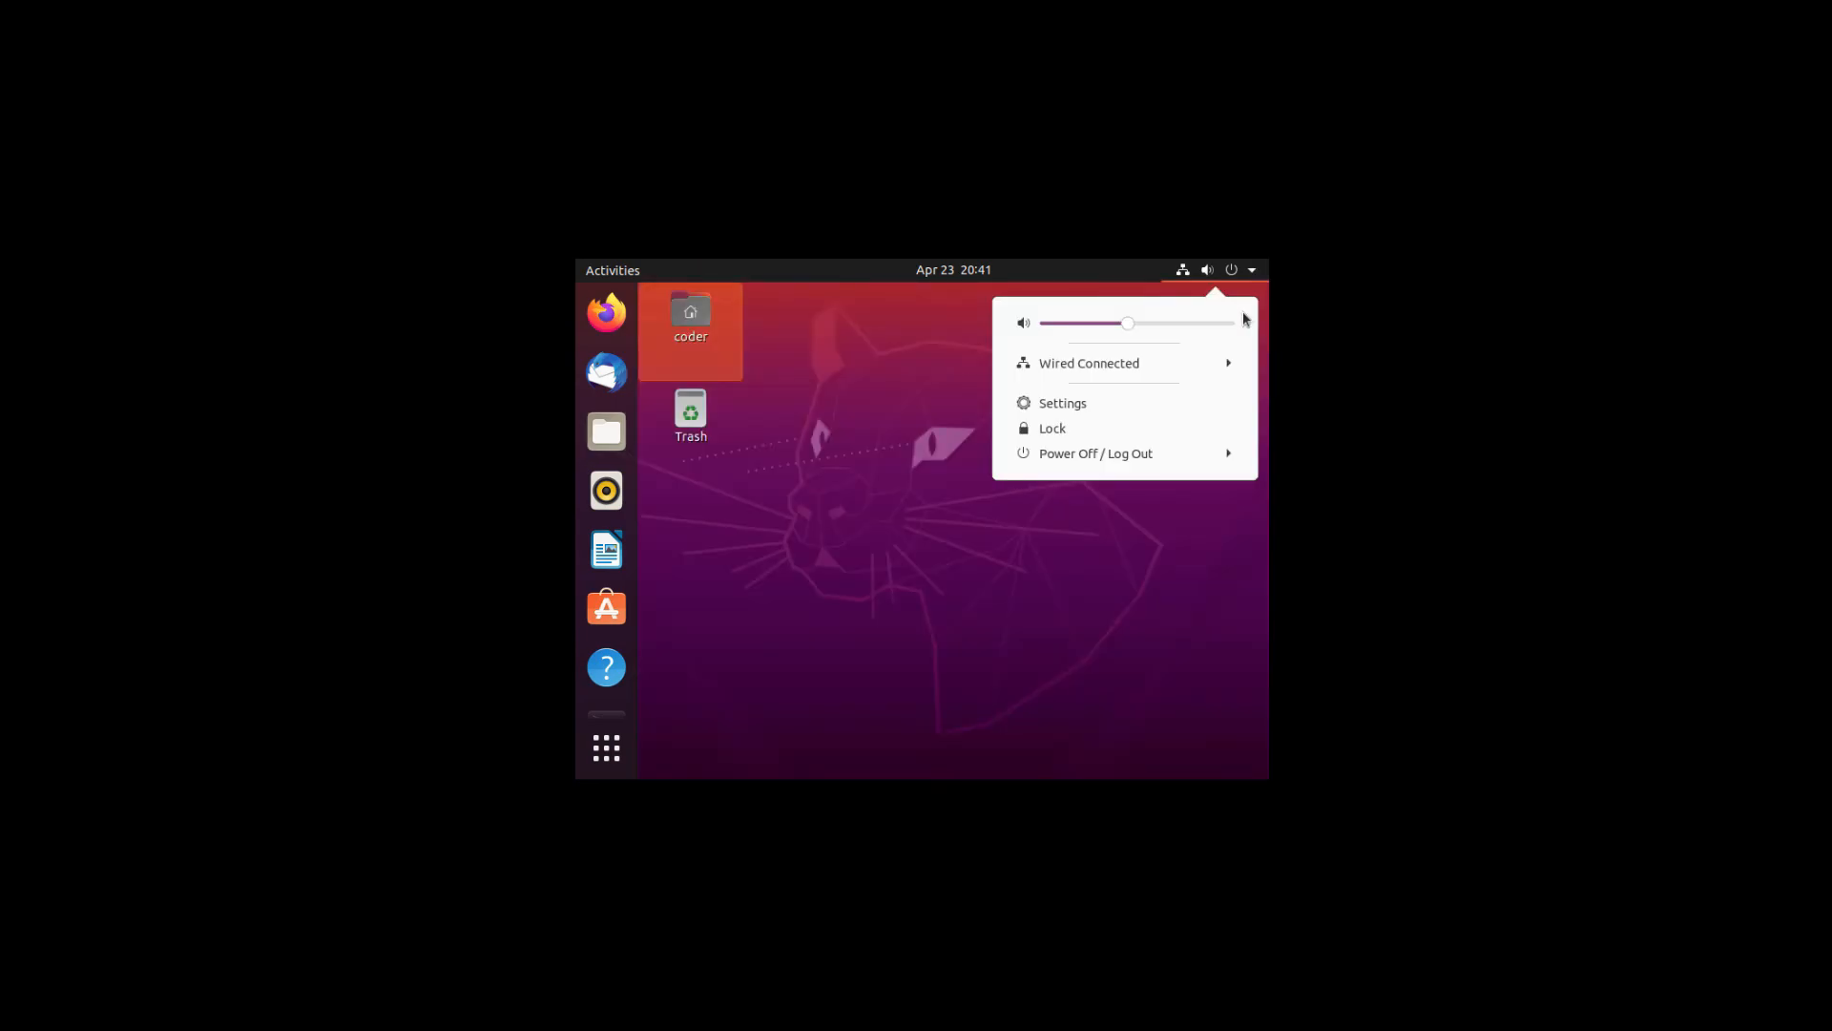
pyautogui.click(1225, 455)
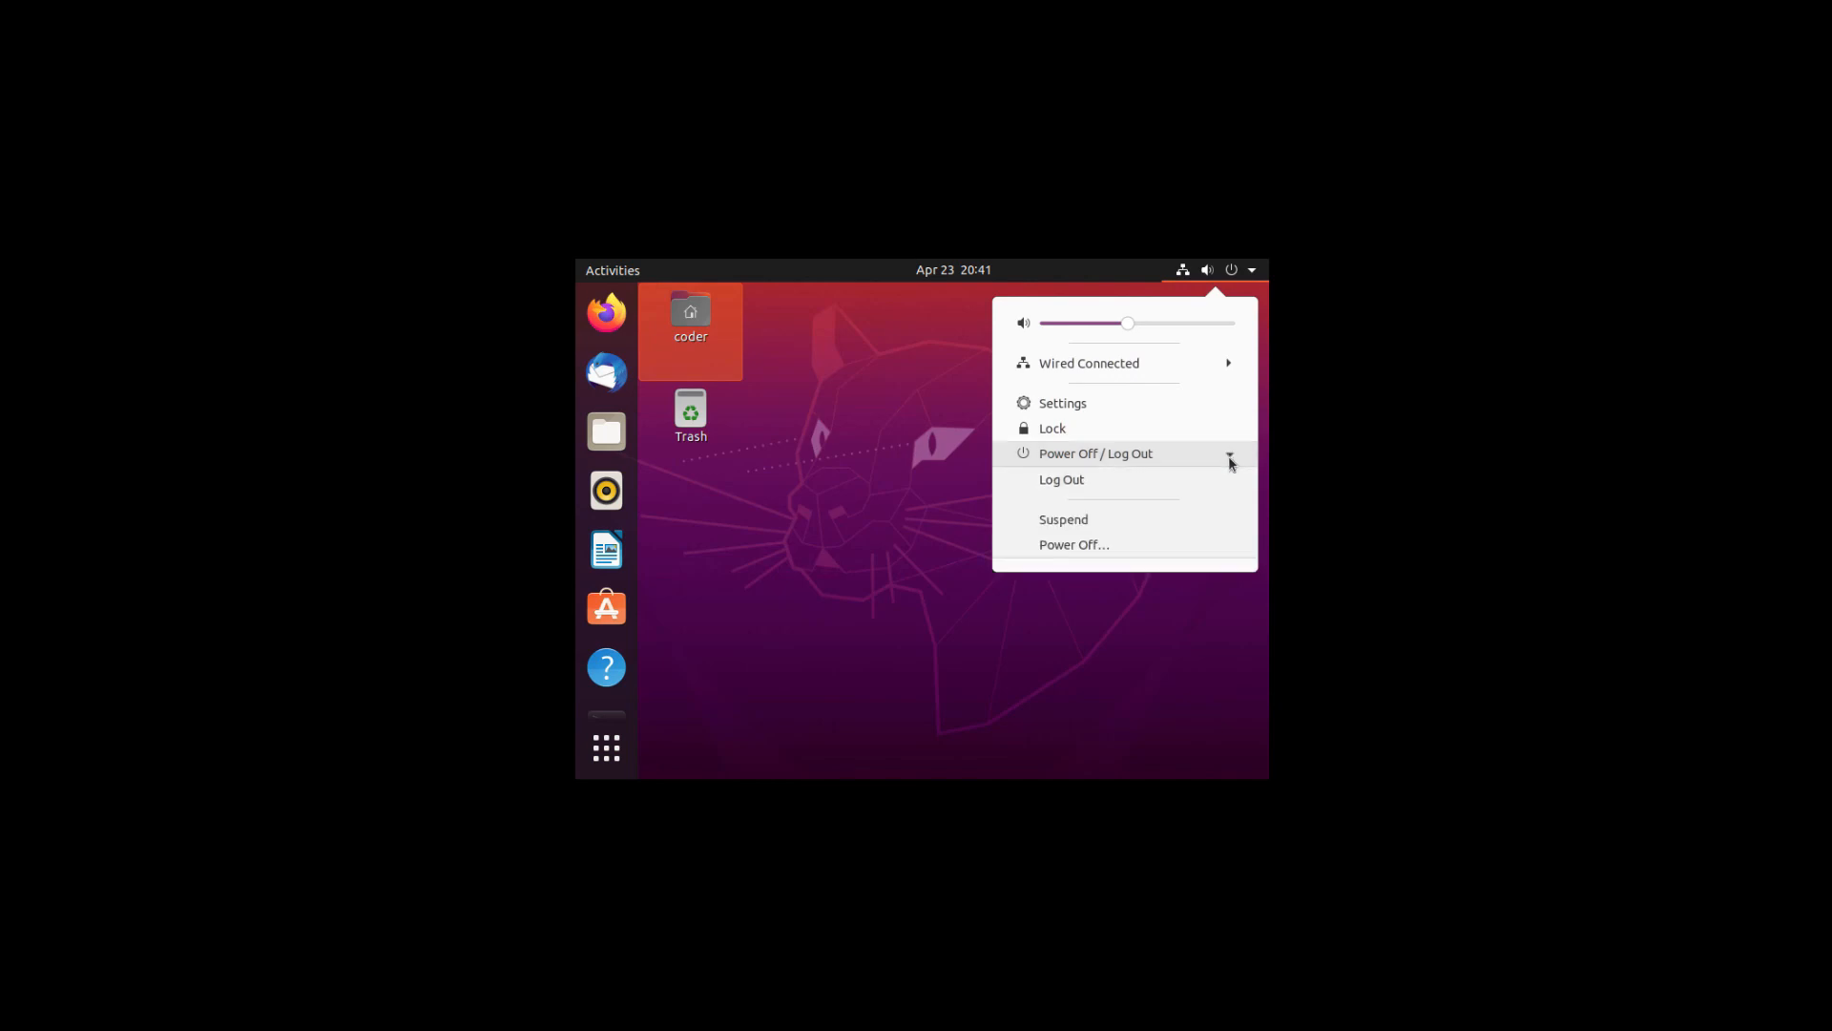
pyautogui.click(1165, 548)
pyautogui.click(949, 578)
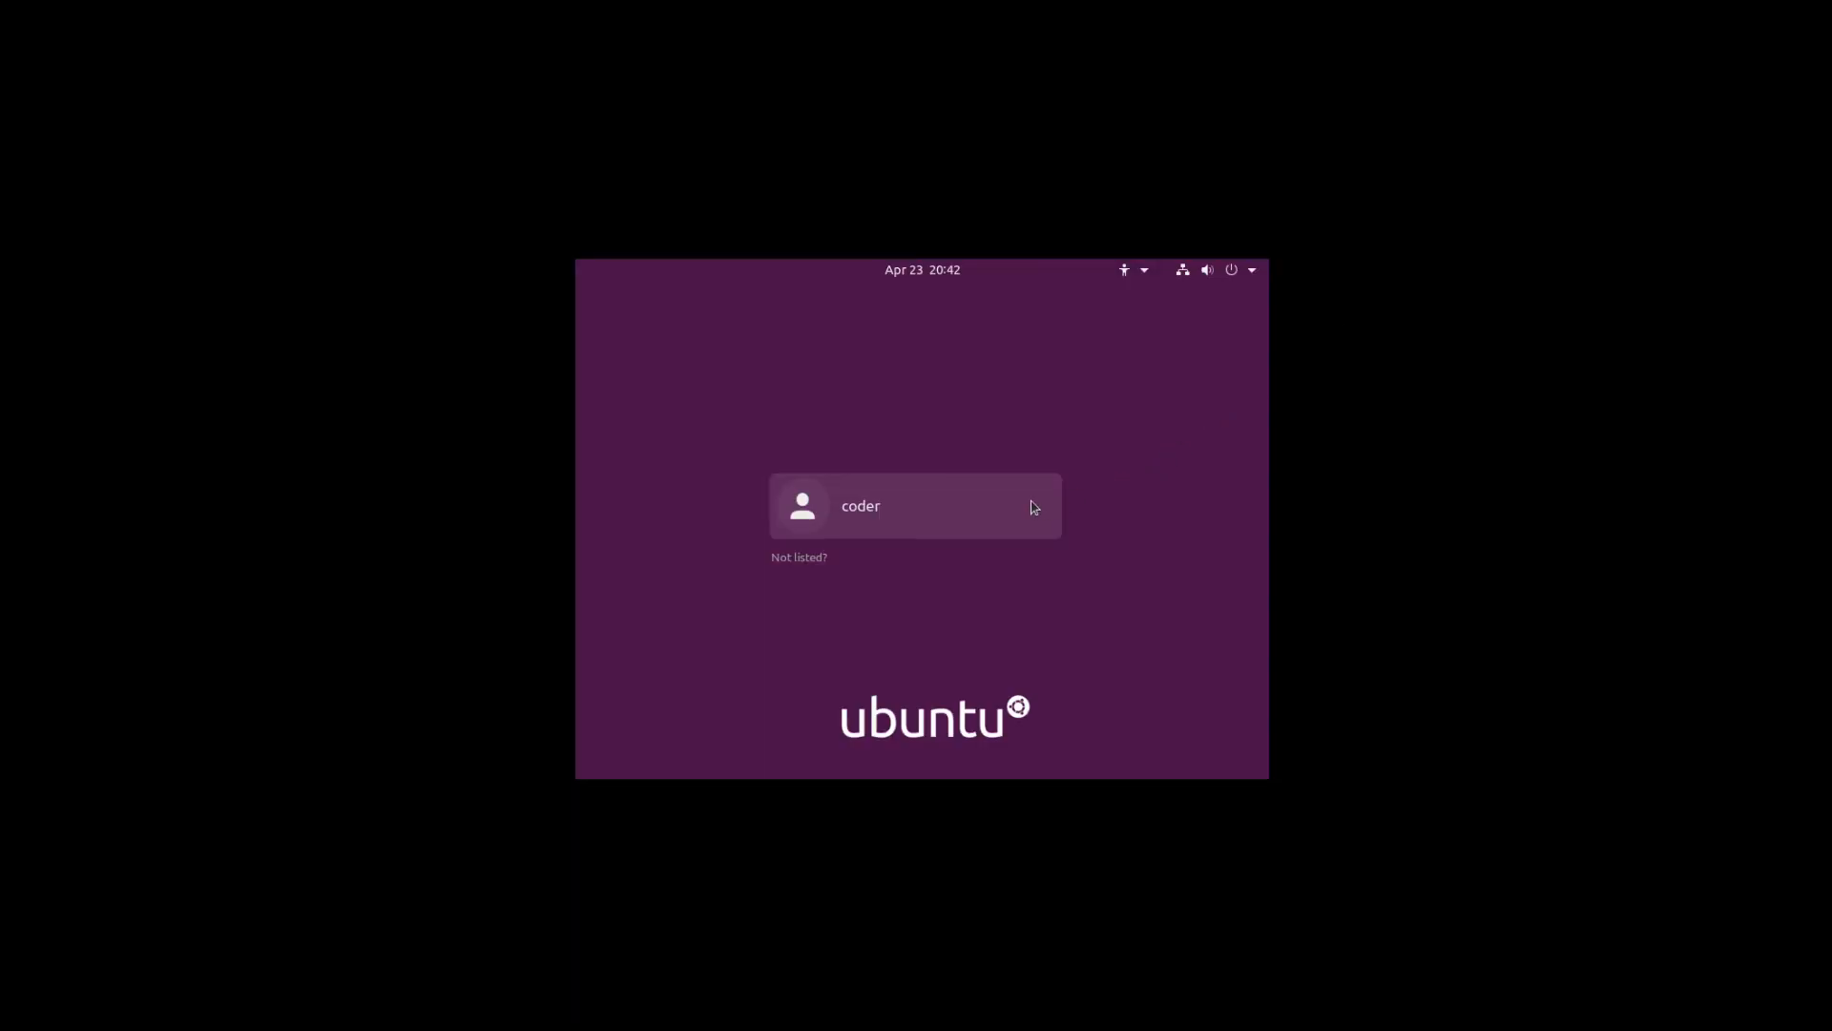
pyautogui.click(1030, 506)
pyautogui.write('•••••••••••')
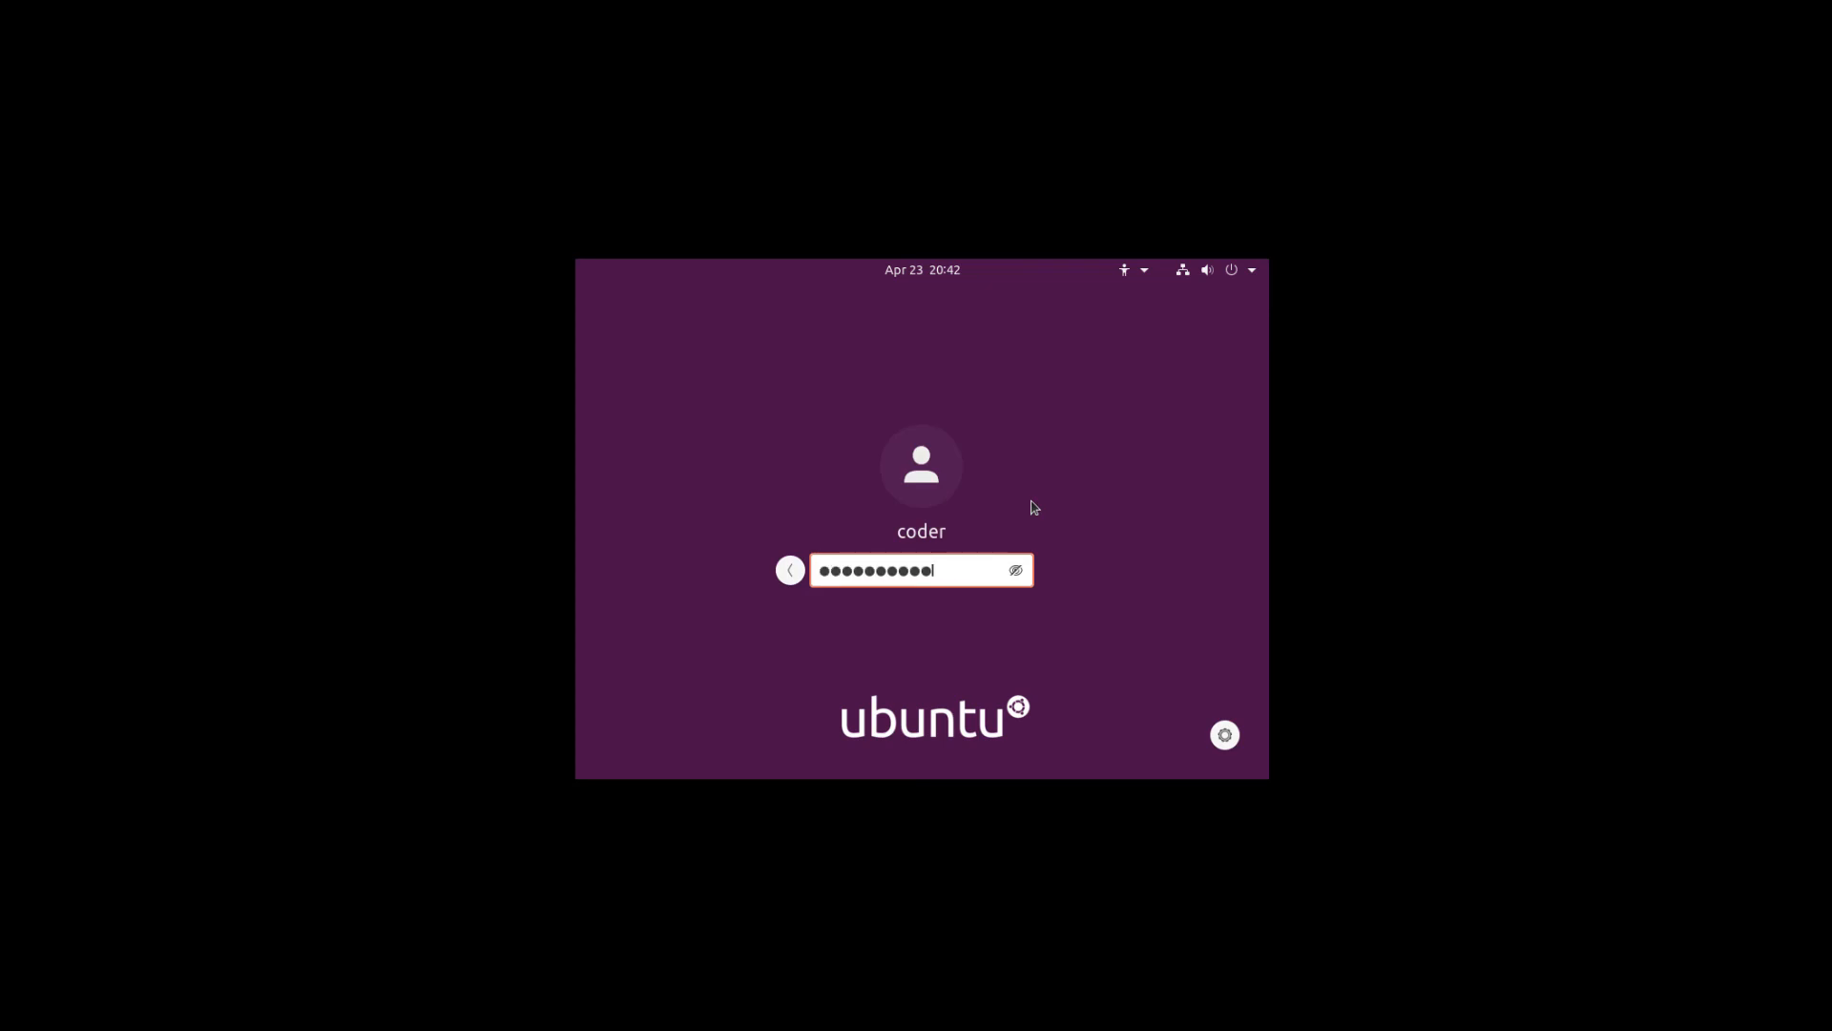
pyautogui.press('Return')
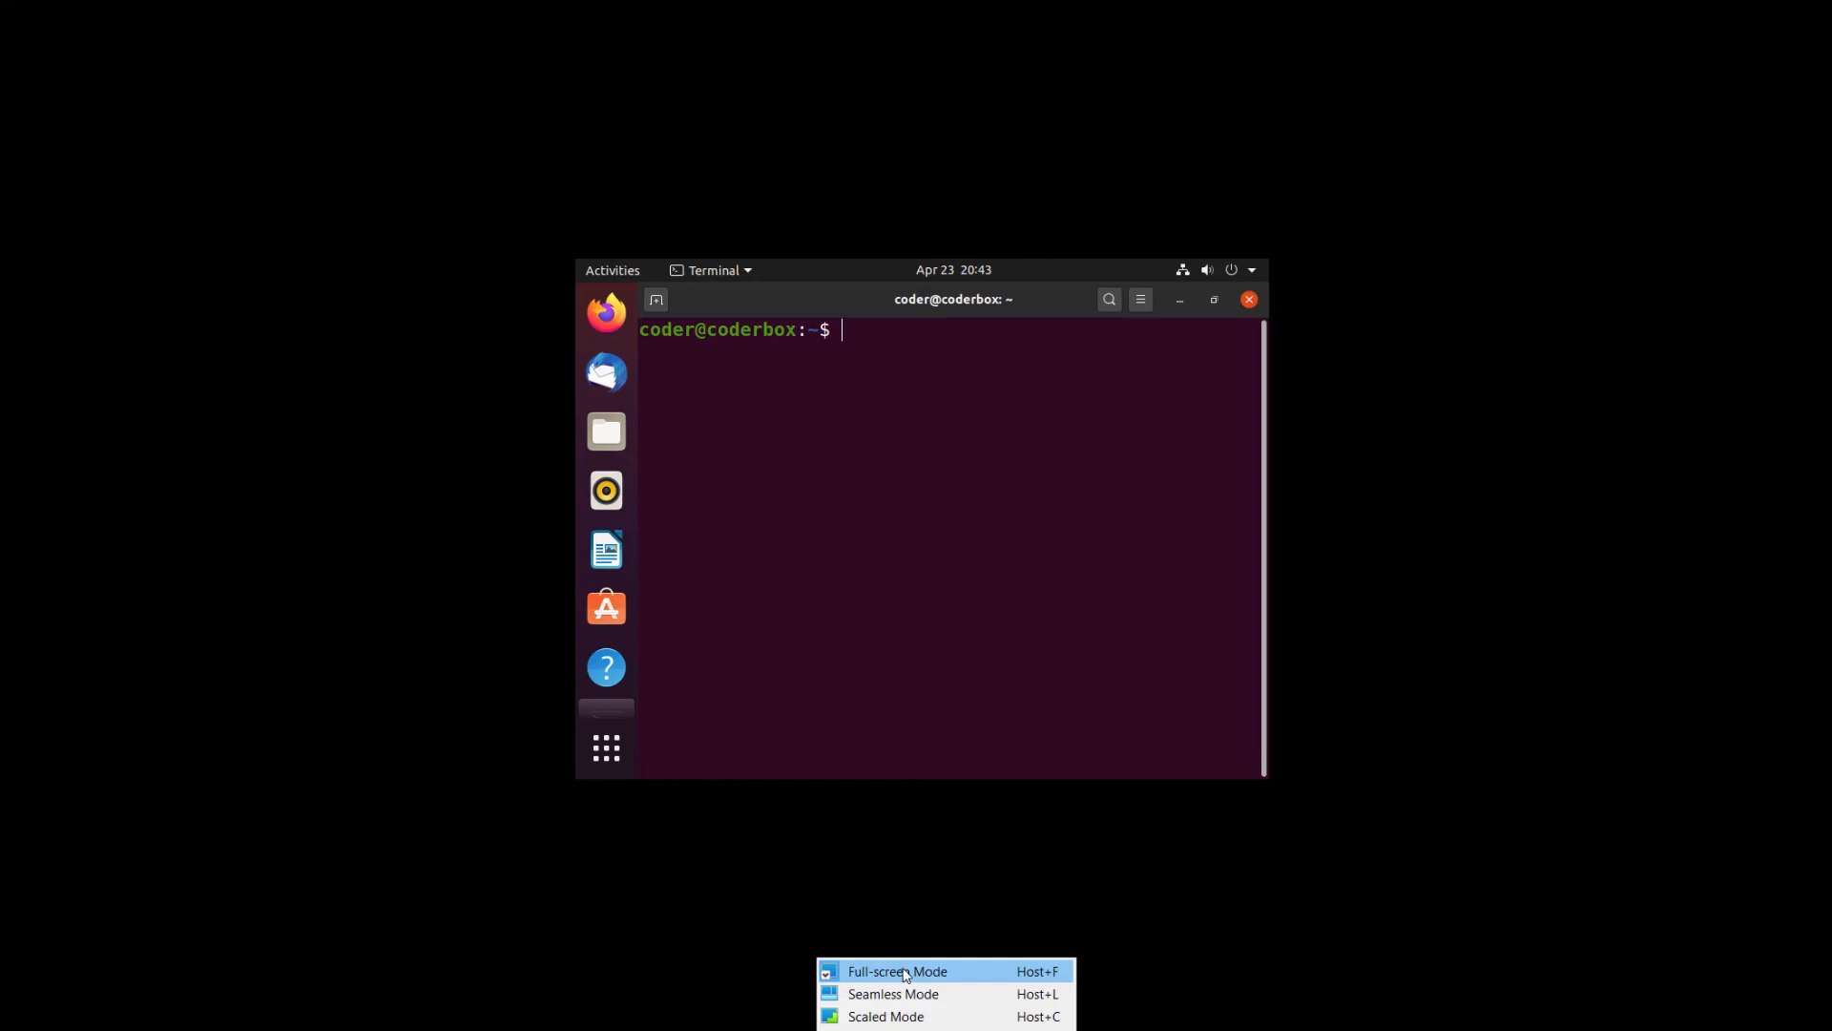
# Enlarge the virtual machine's window in windowed mode, and switch it back to full-screen mode.
pyautogui.click(898, 972)
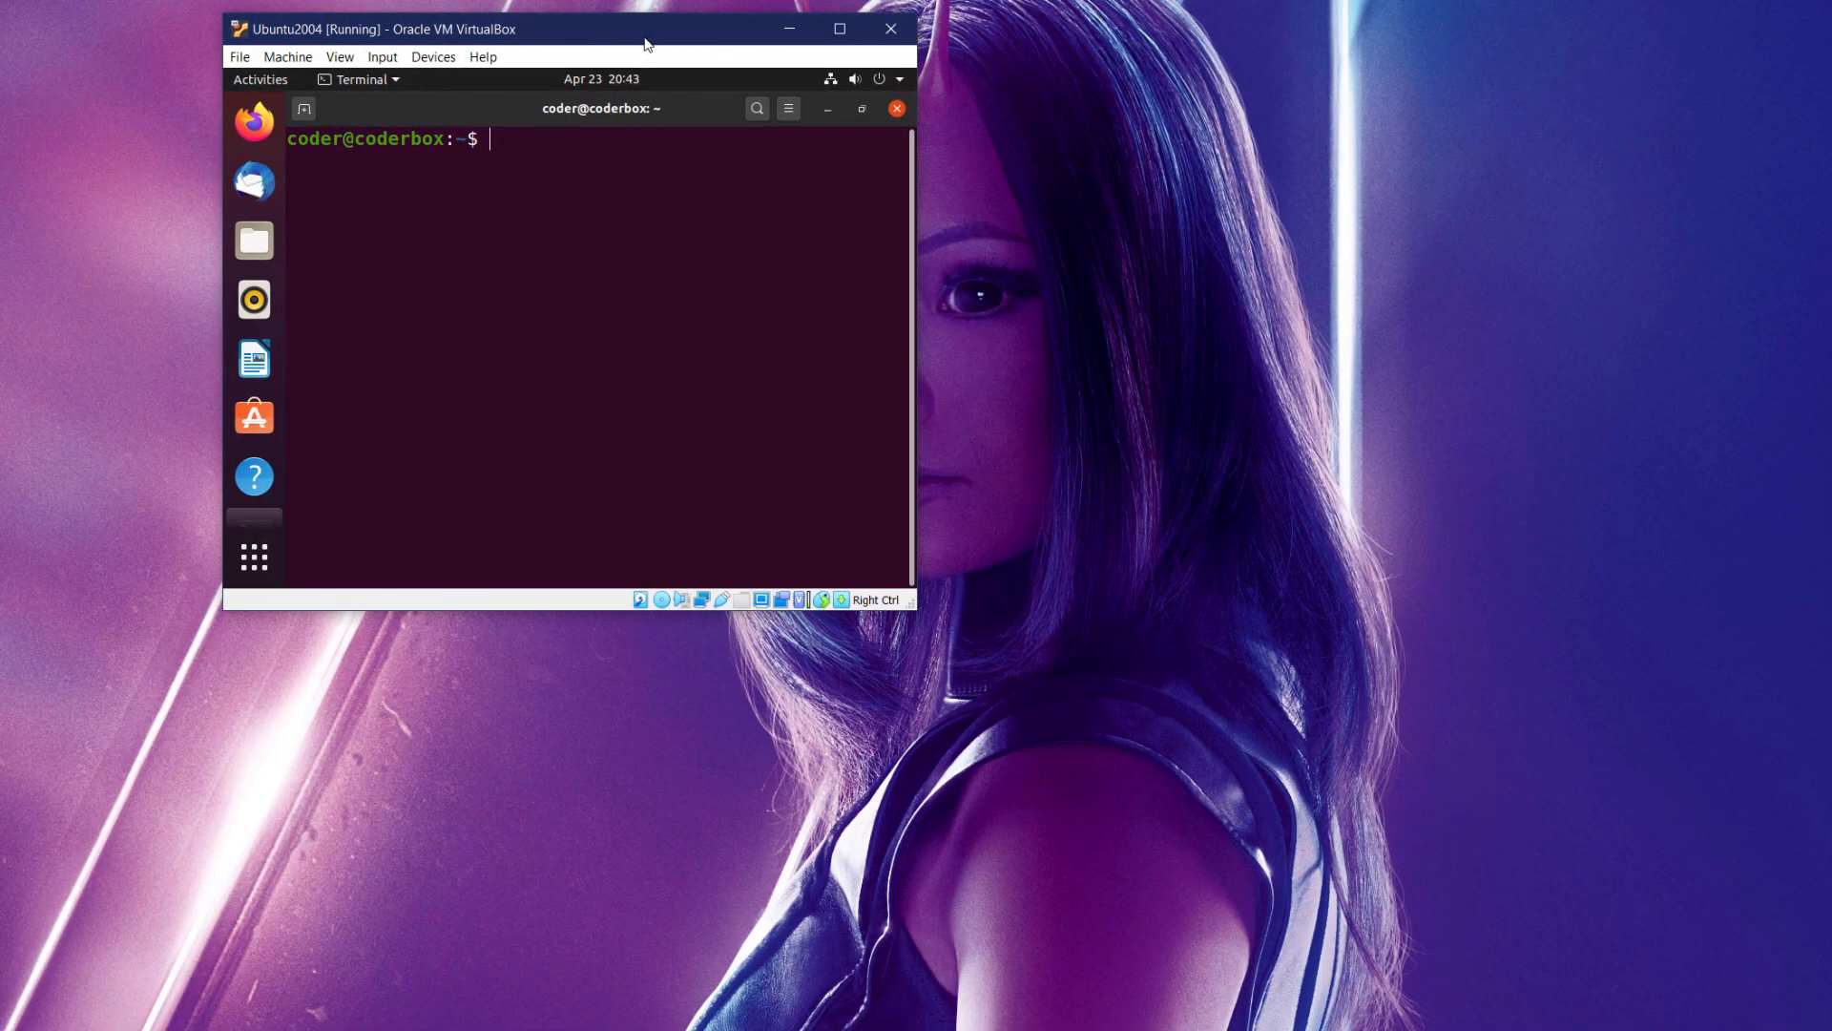
pyautogui.moveTo(924, 593); pyautogui.dragTo(1684, 979)
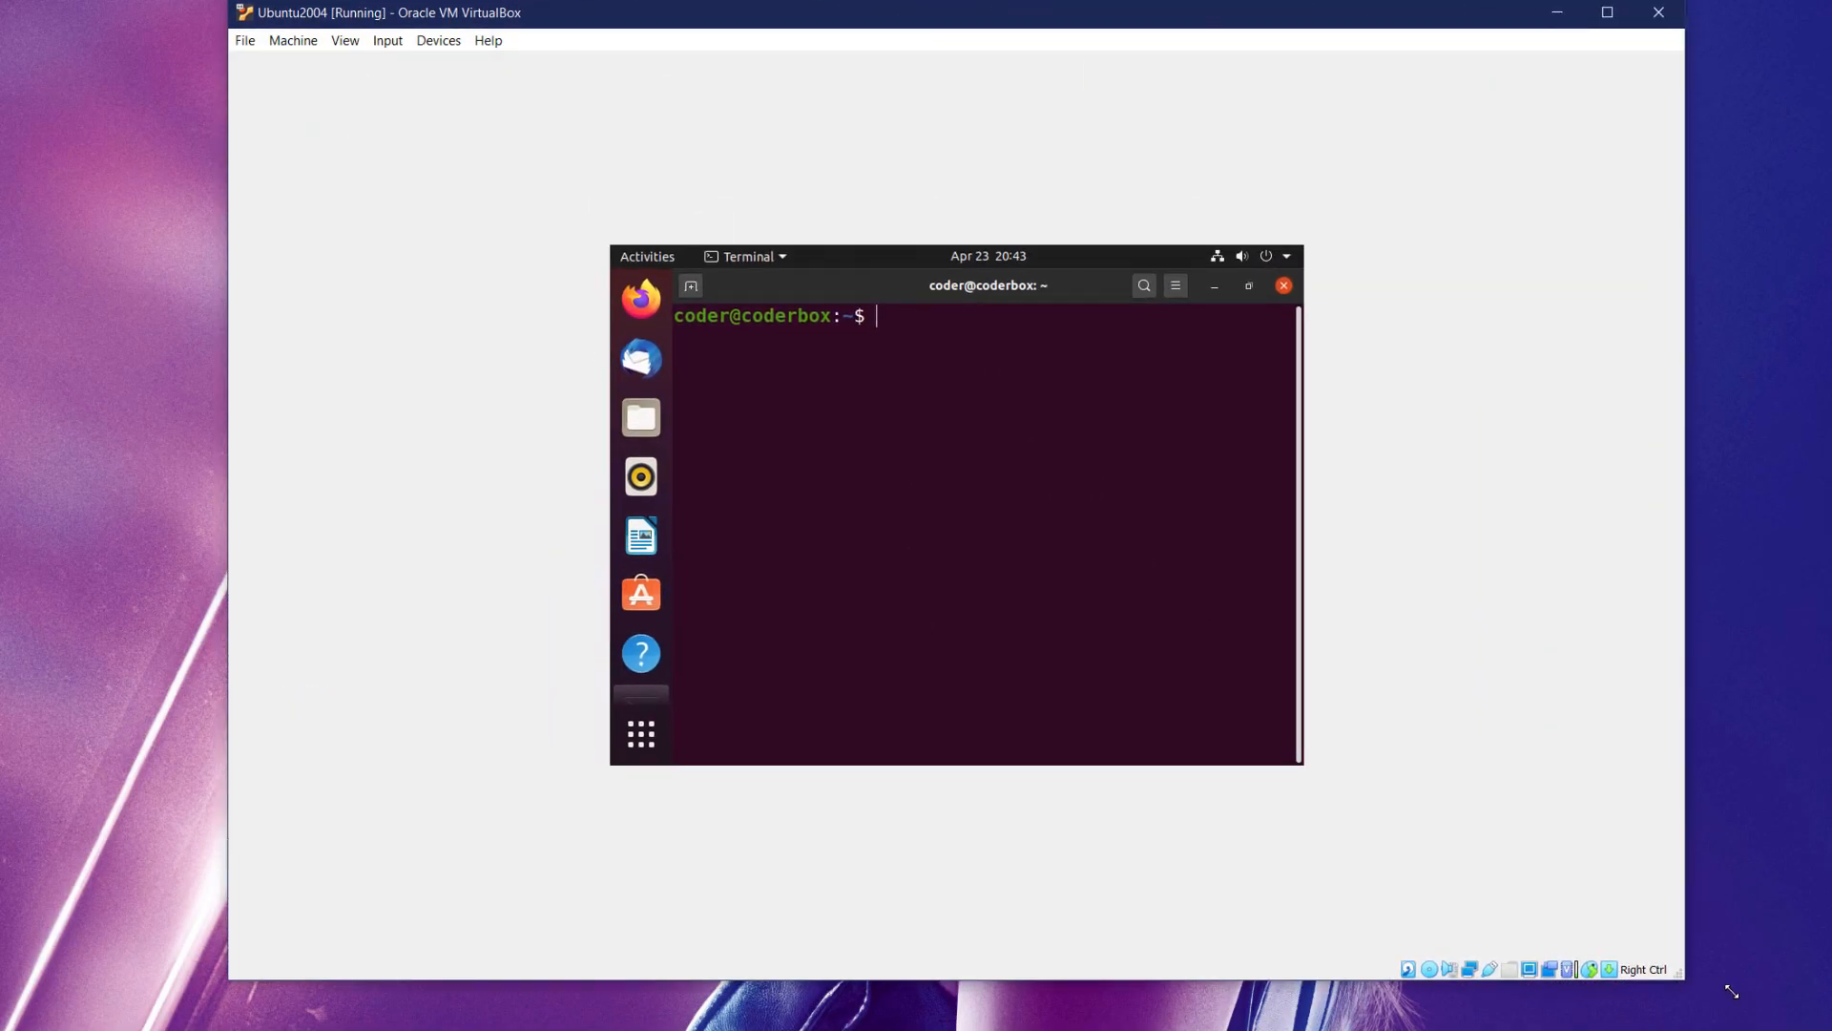
pyautogui.click(346, 40)
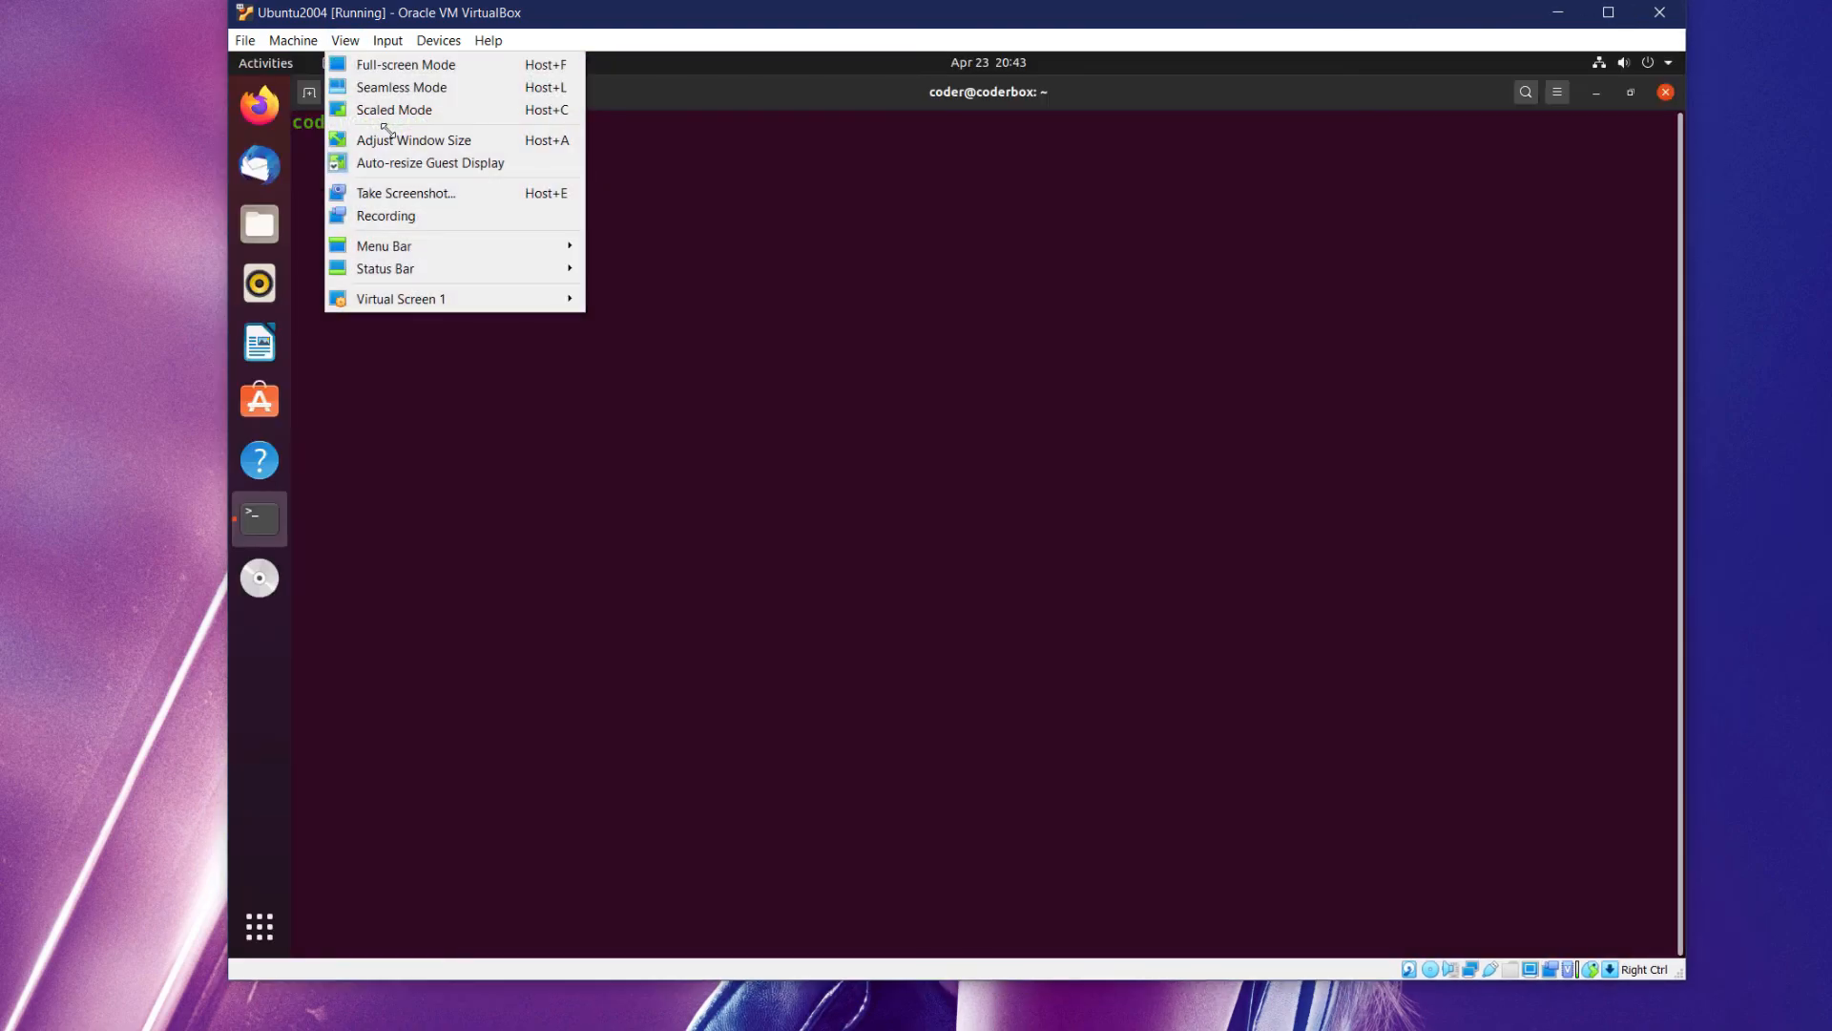
pyautogui.click(425, 65)
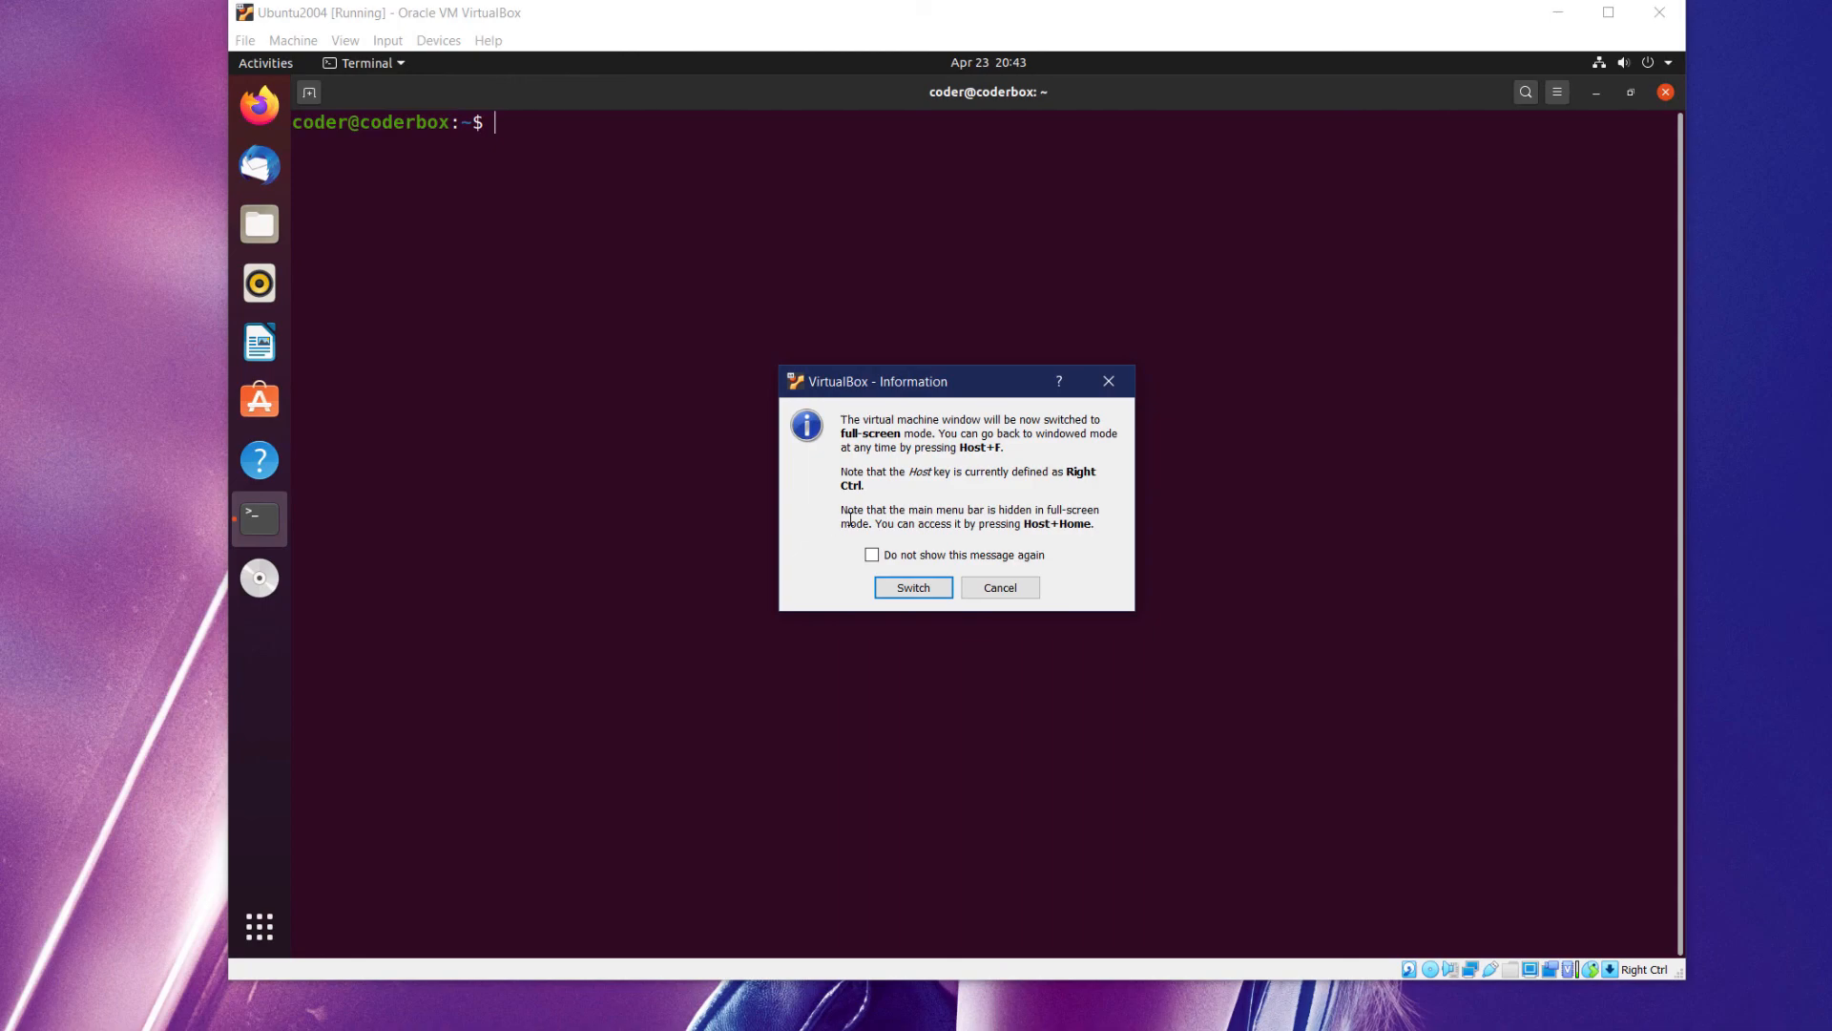
pyautogui.click(933, 589)
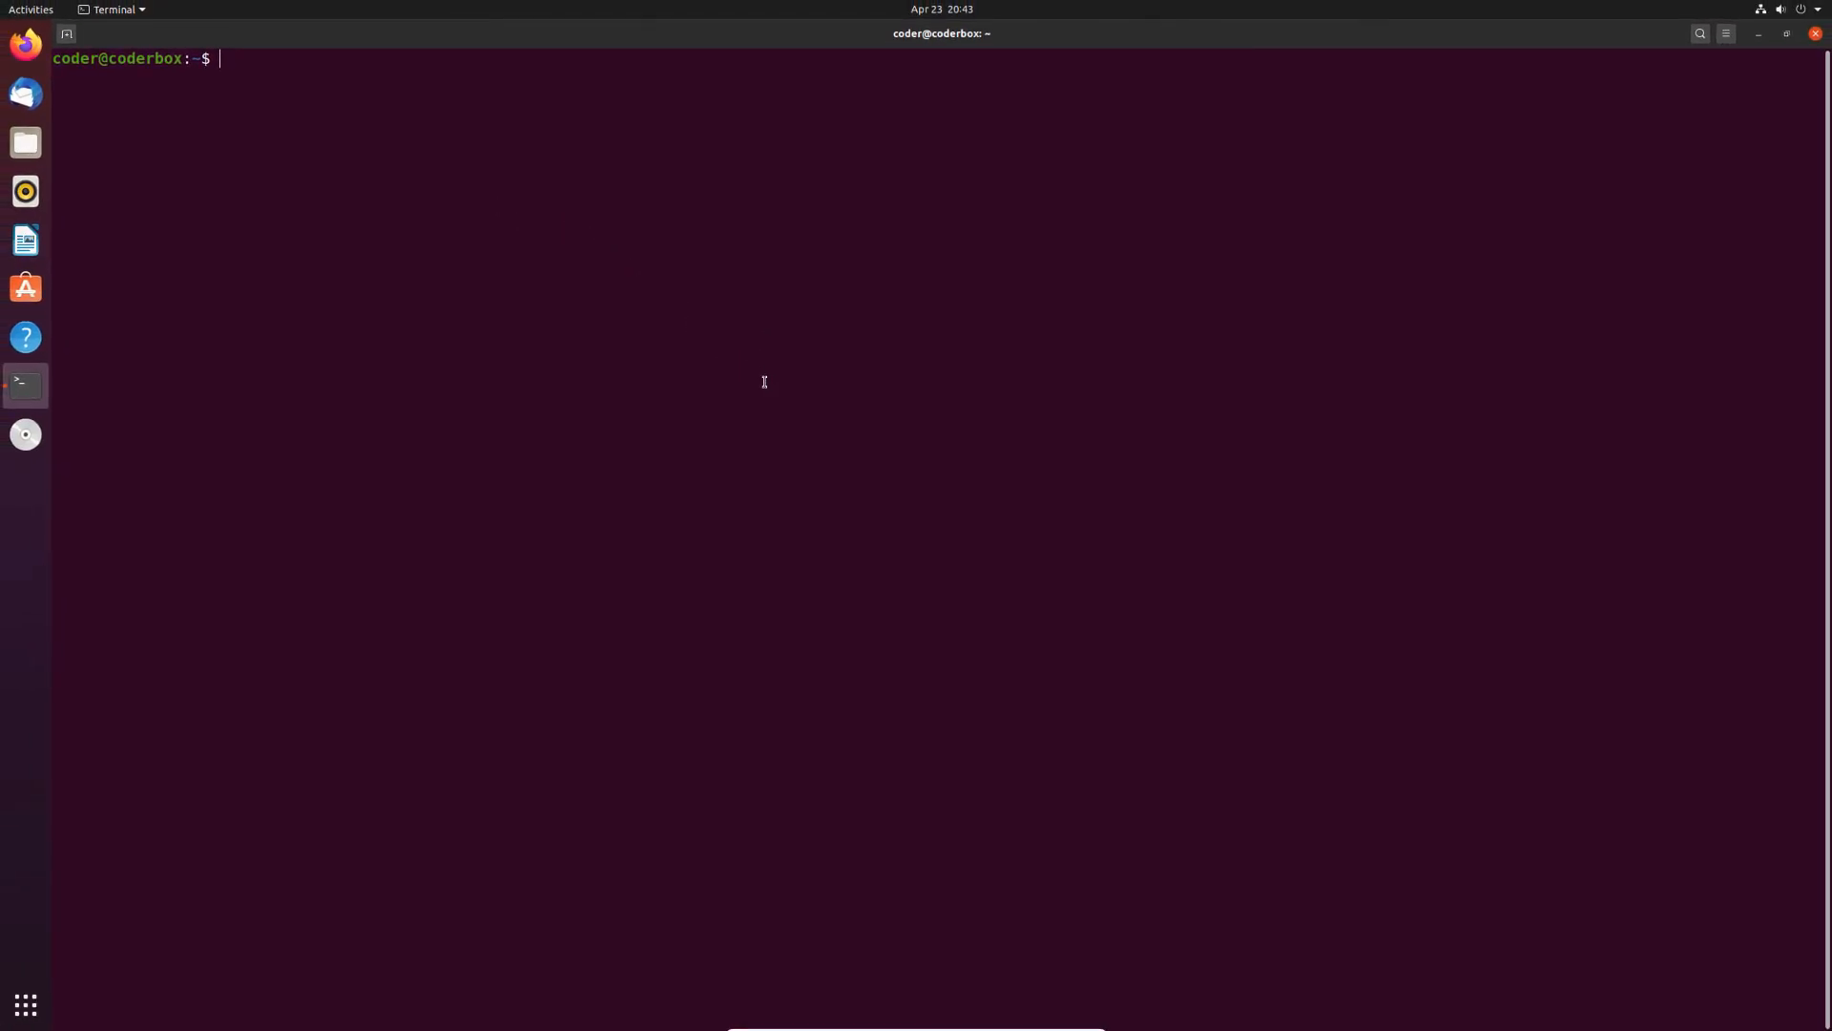
# Eject the Guest Additions disc from the Ubuntu dock.
pyautogui.rightClick(26, 435)
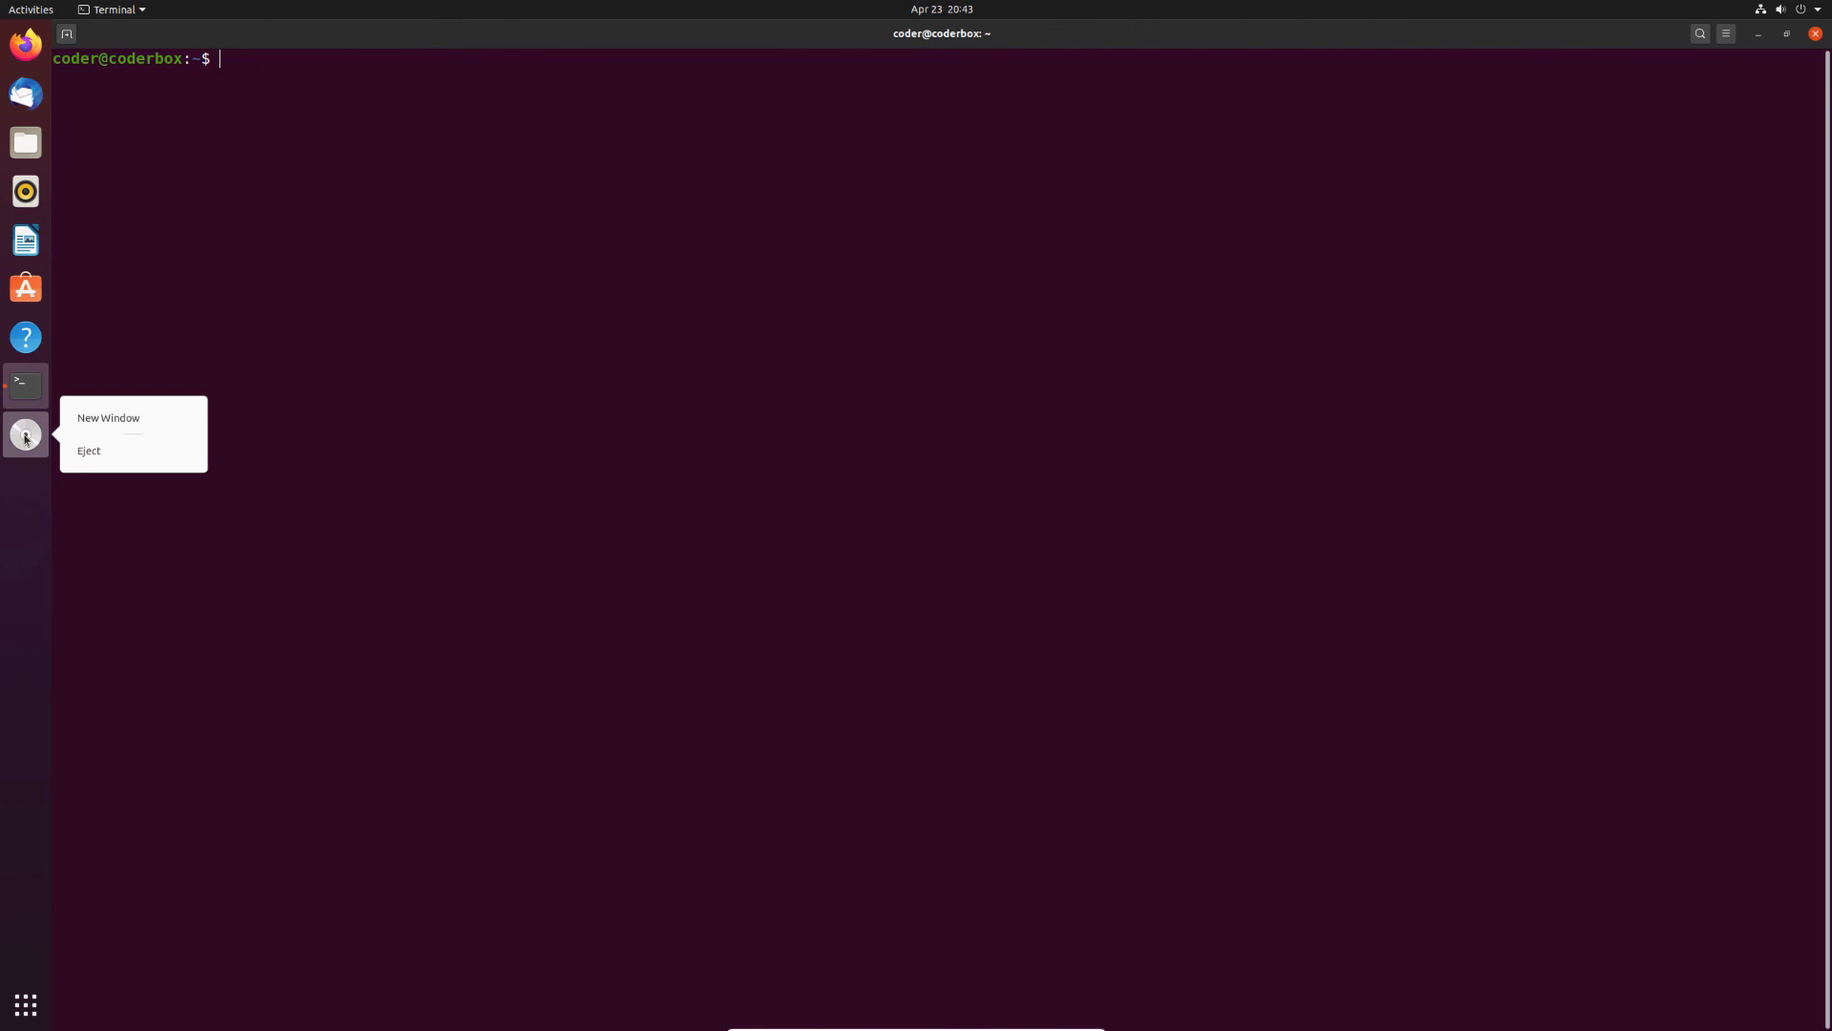
pyautogui.click(97, 461)
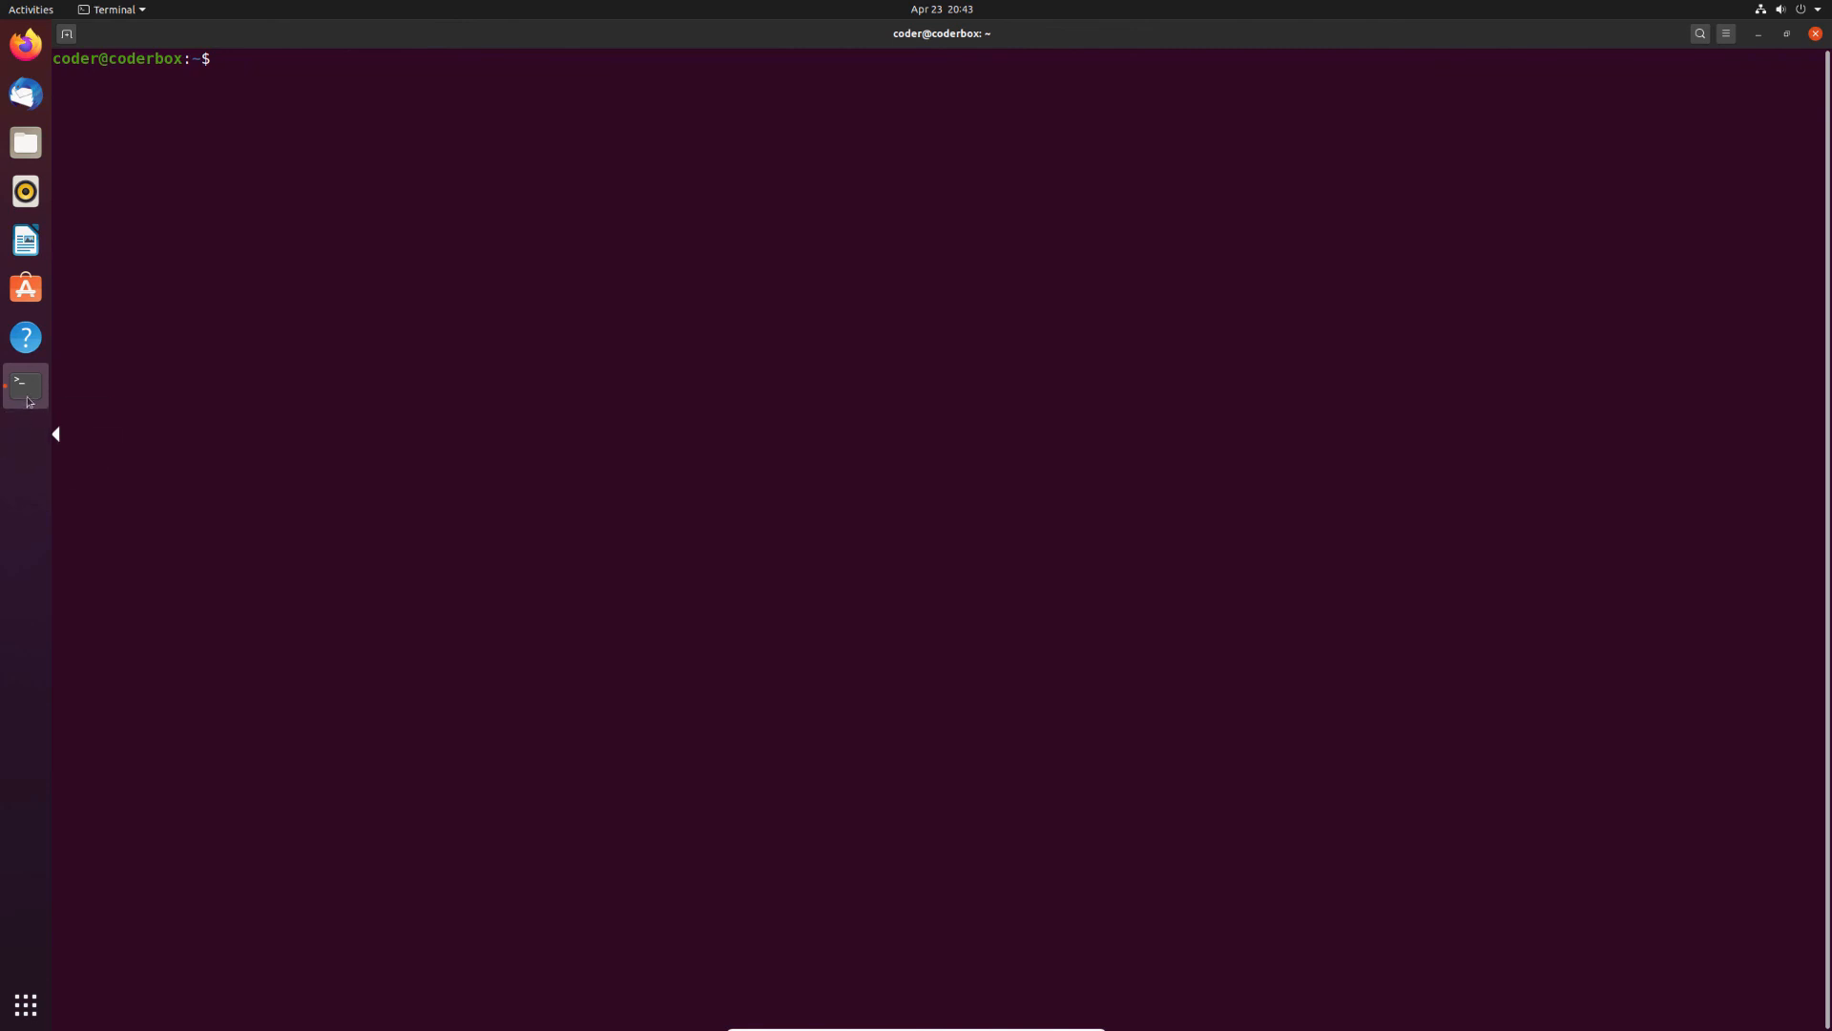
# Look through the installed applications, and browse the Development category in Ubuntu Software.
pyautogui.click(26, 1002)
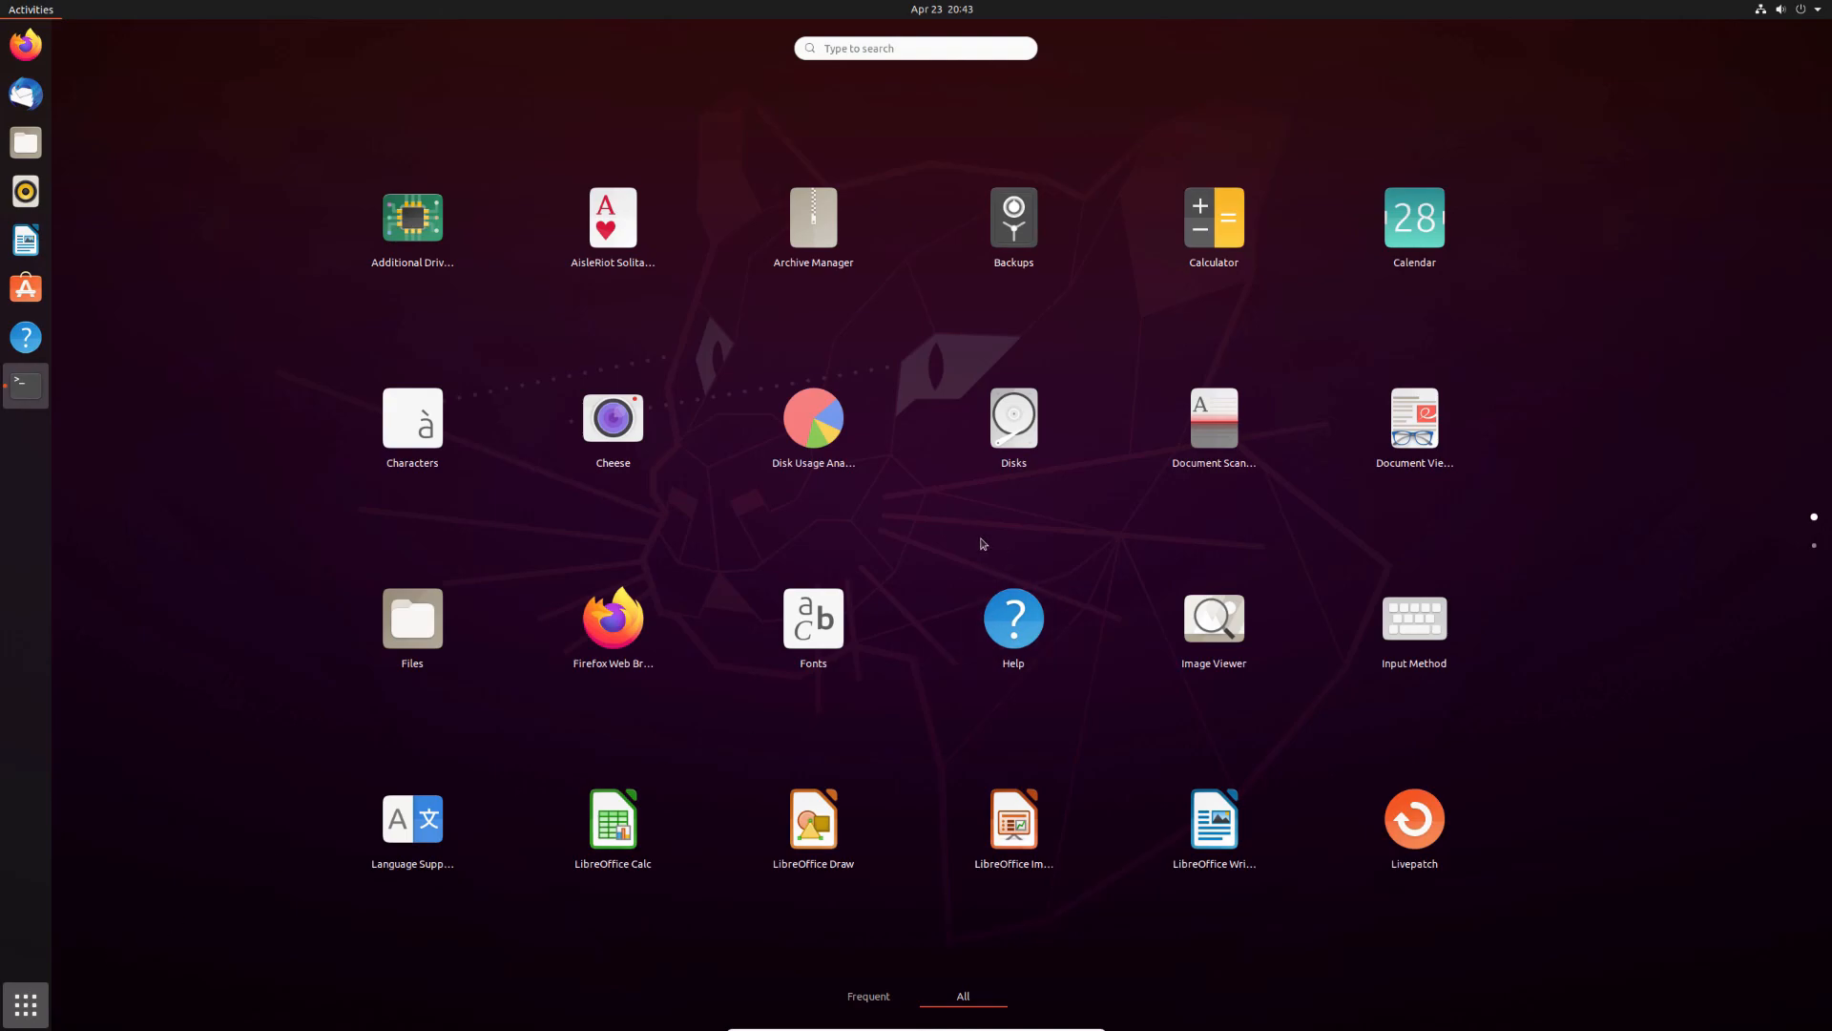
pyautogui.scroll(-1, 1002, 826)
pyautogui.click(1019, 826)
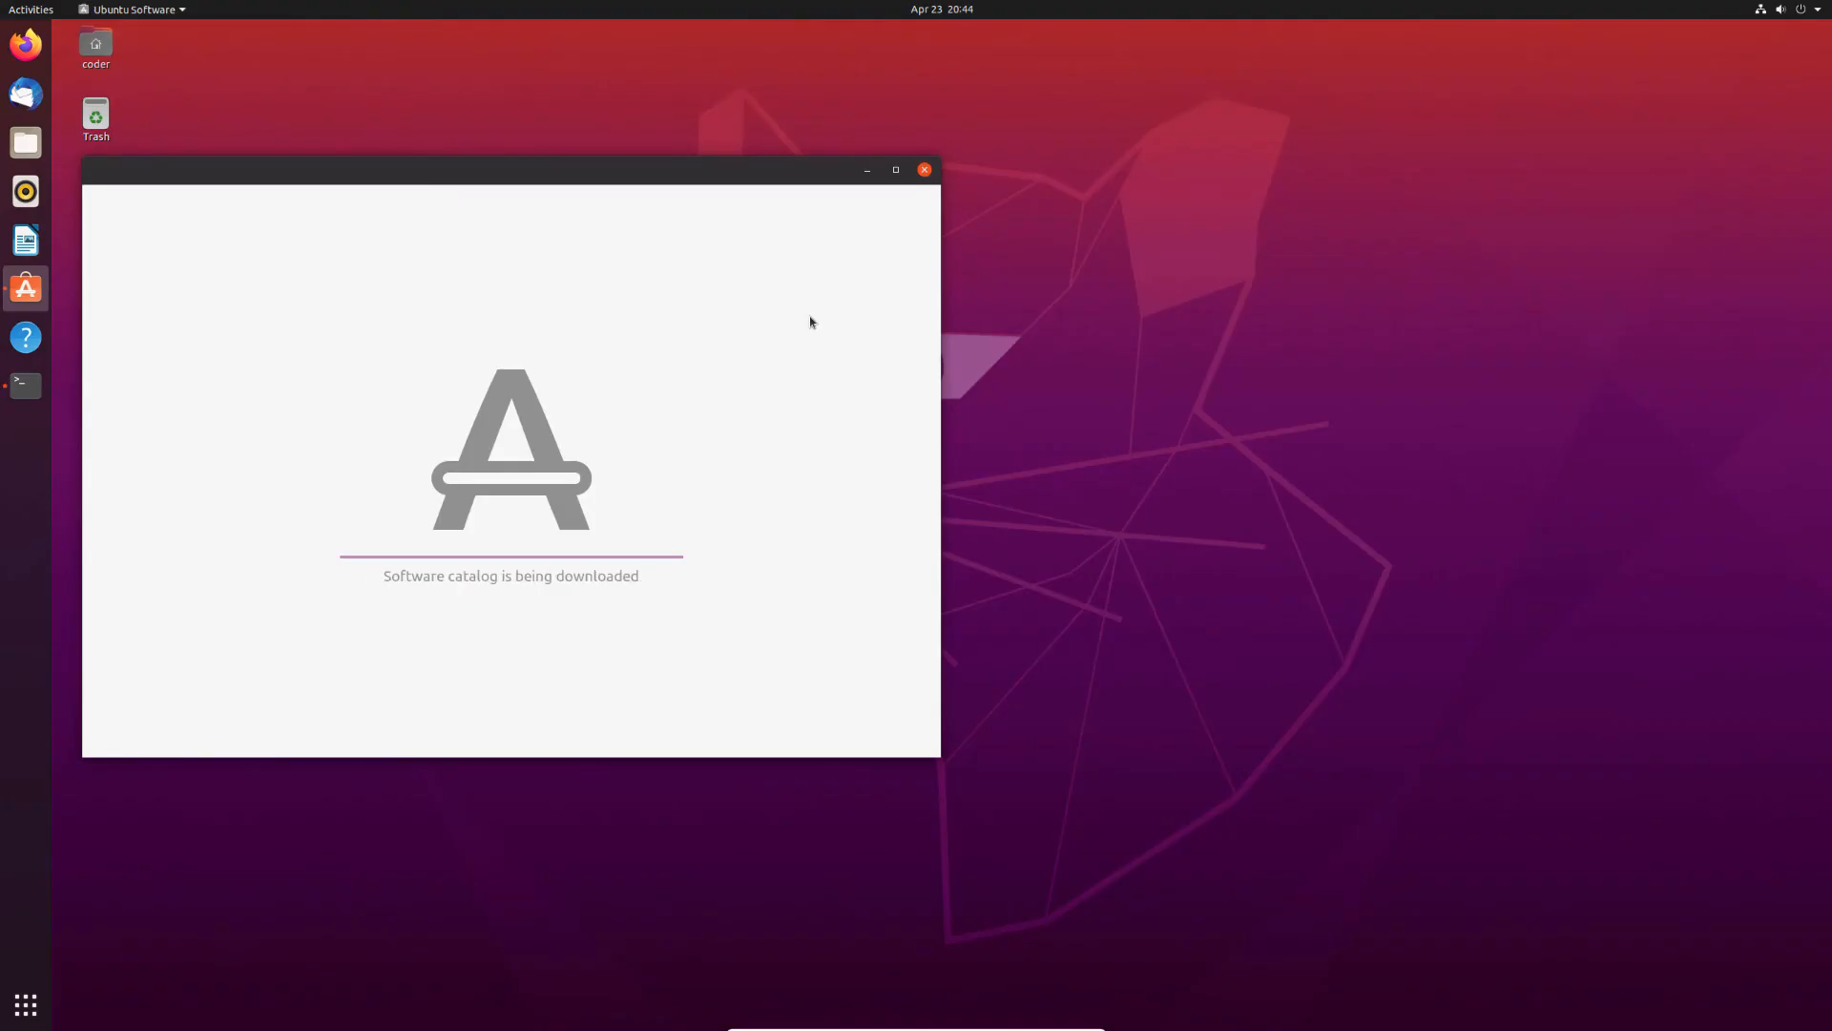
pyautogui.moveTo(731, 186); pyautogui.dragTo(1024, 181)
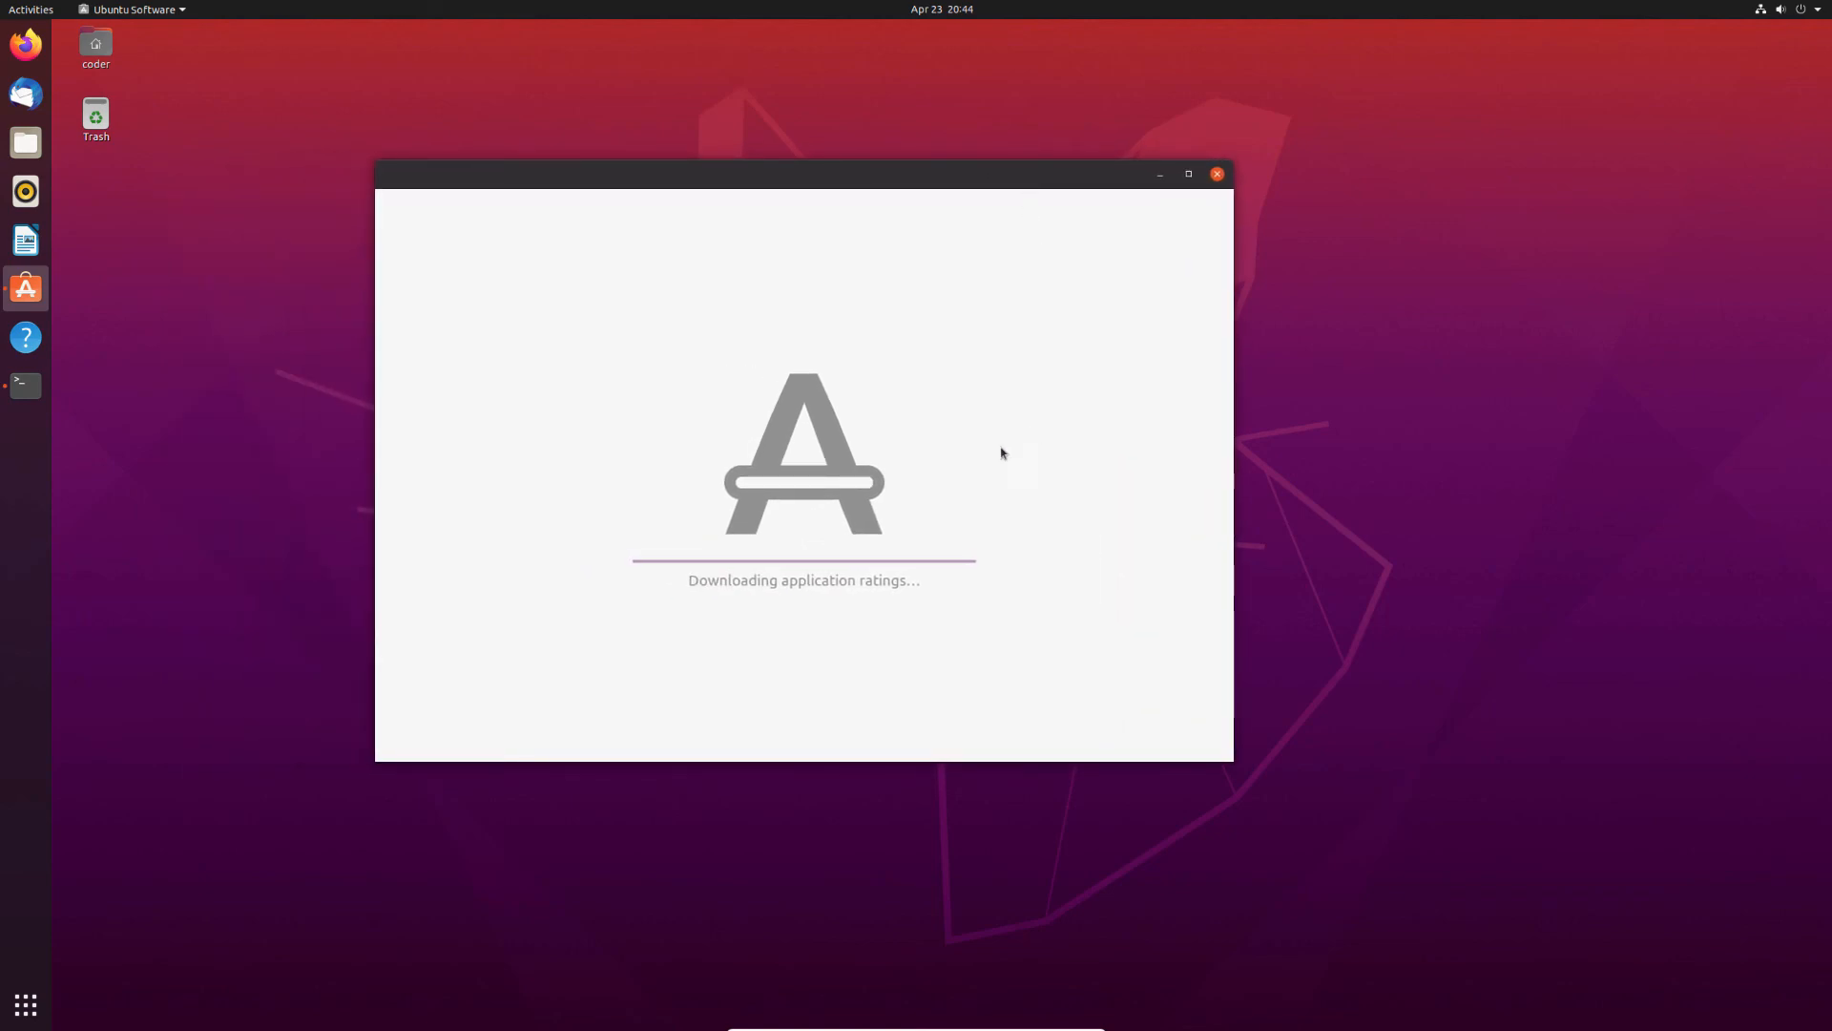
pyautogui.click(616, 859)
pyautogui.click(377, 141)
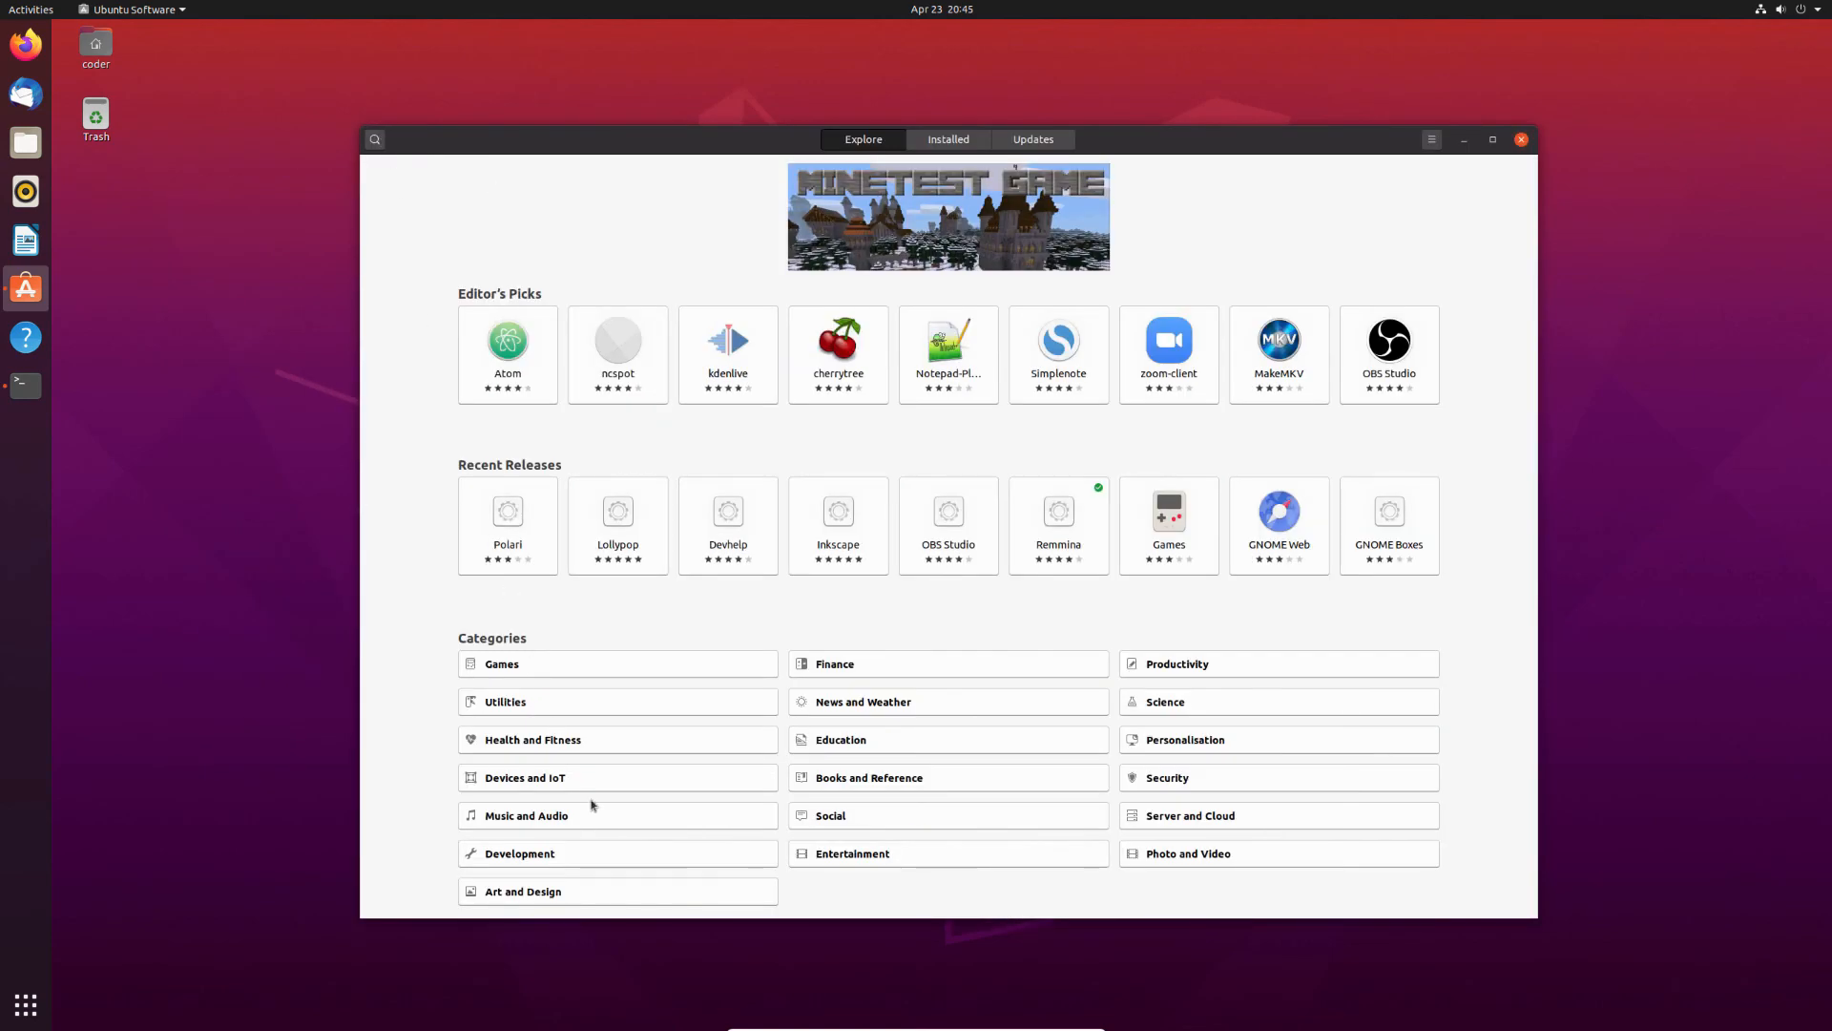
pyautogui.click(602, 852)
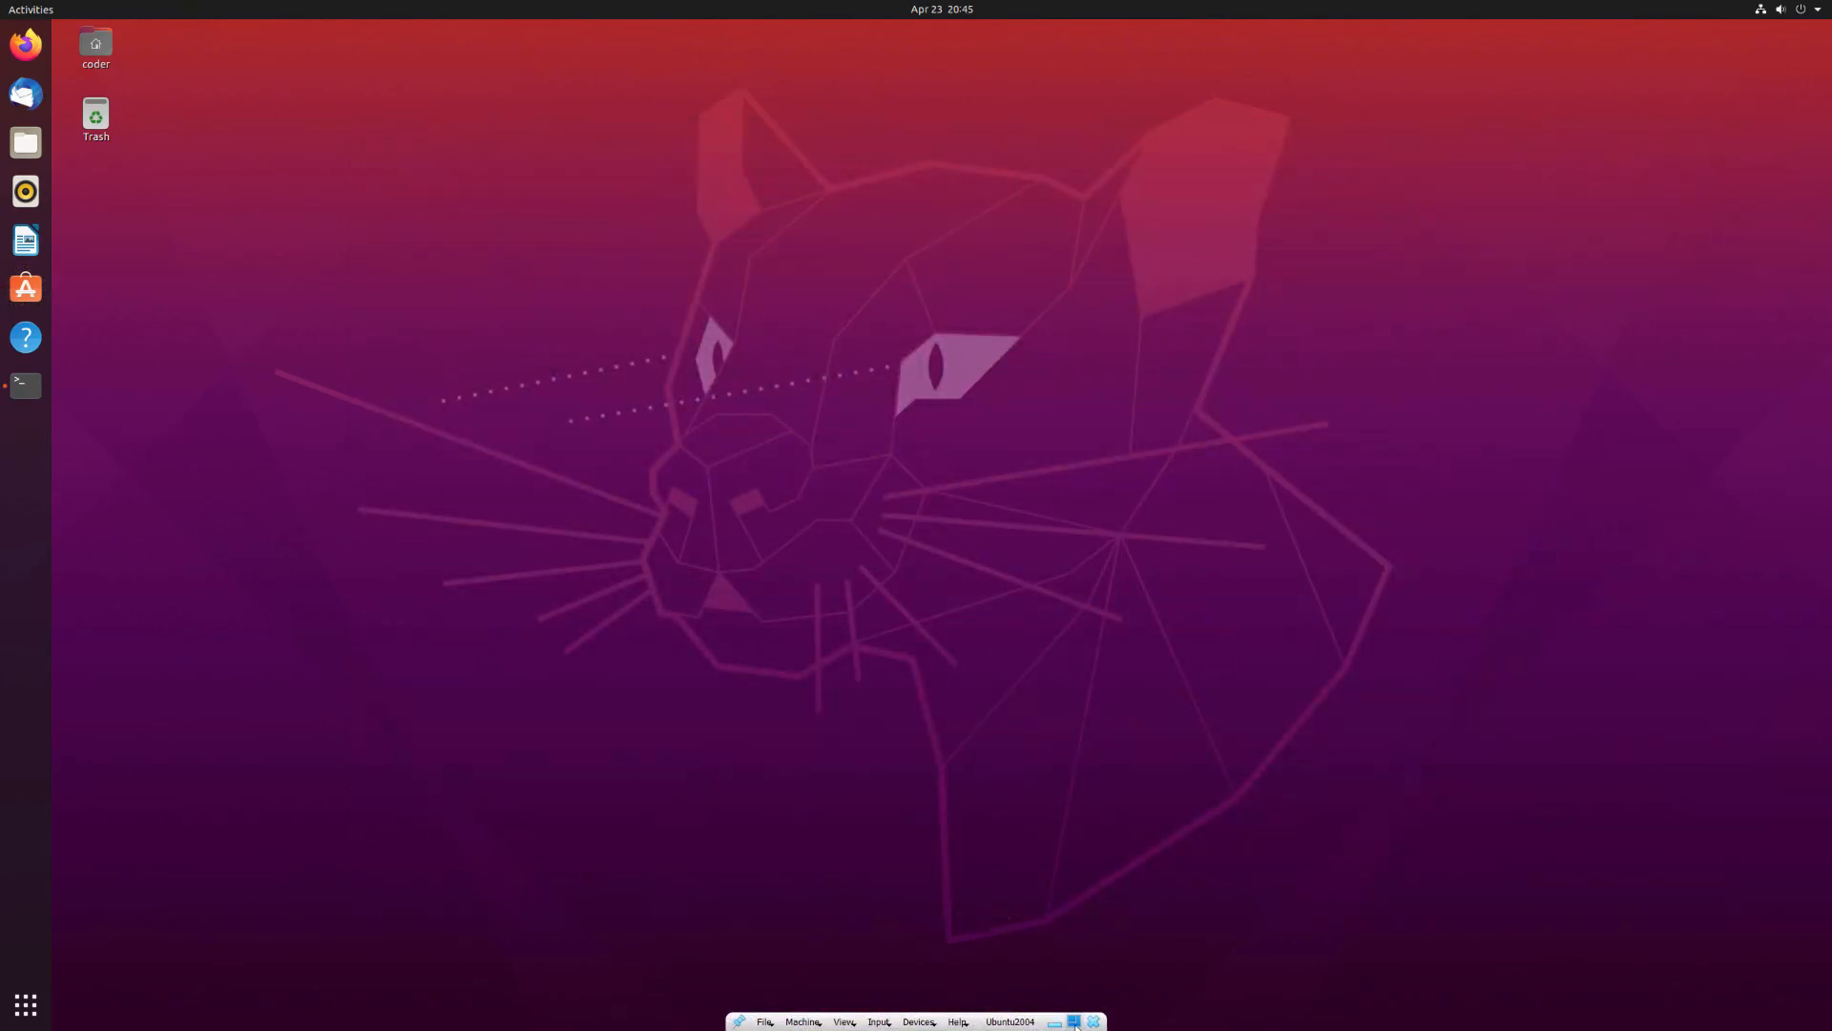
# Return to windowed mode and take a snapshot named "Initial Installation" with the description "Initial Installation of Ubuntu 20.04".
pyautogui.click(1074, 1022)
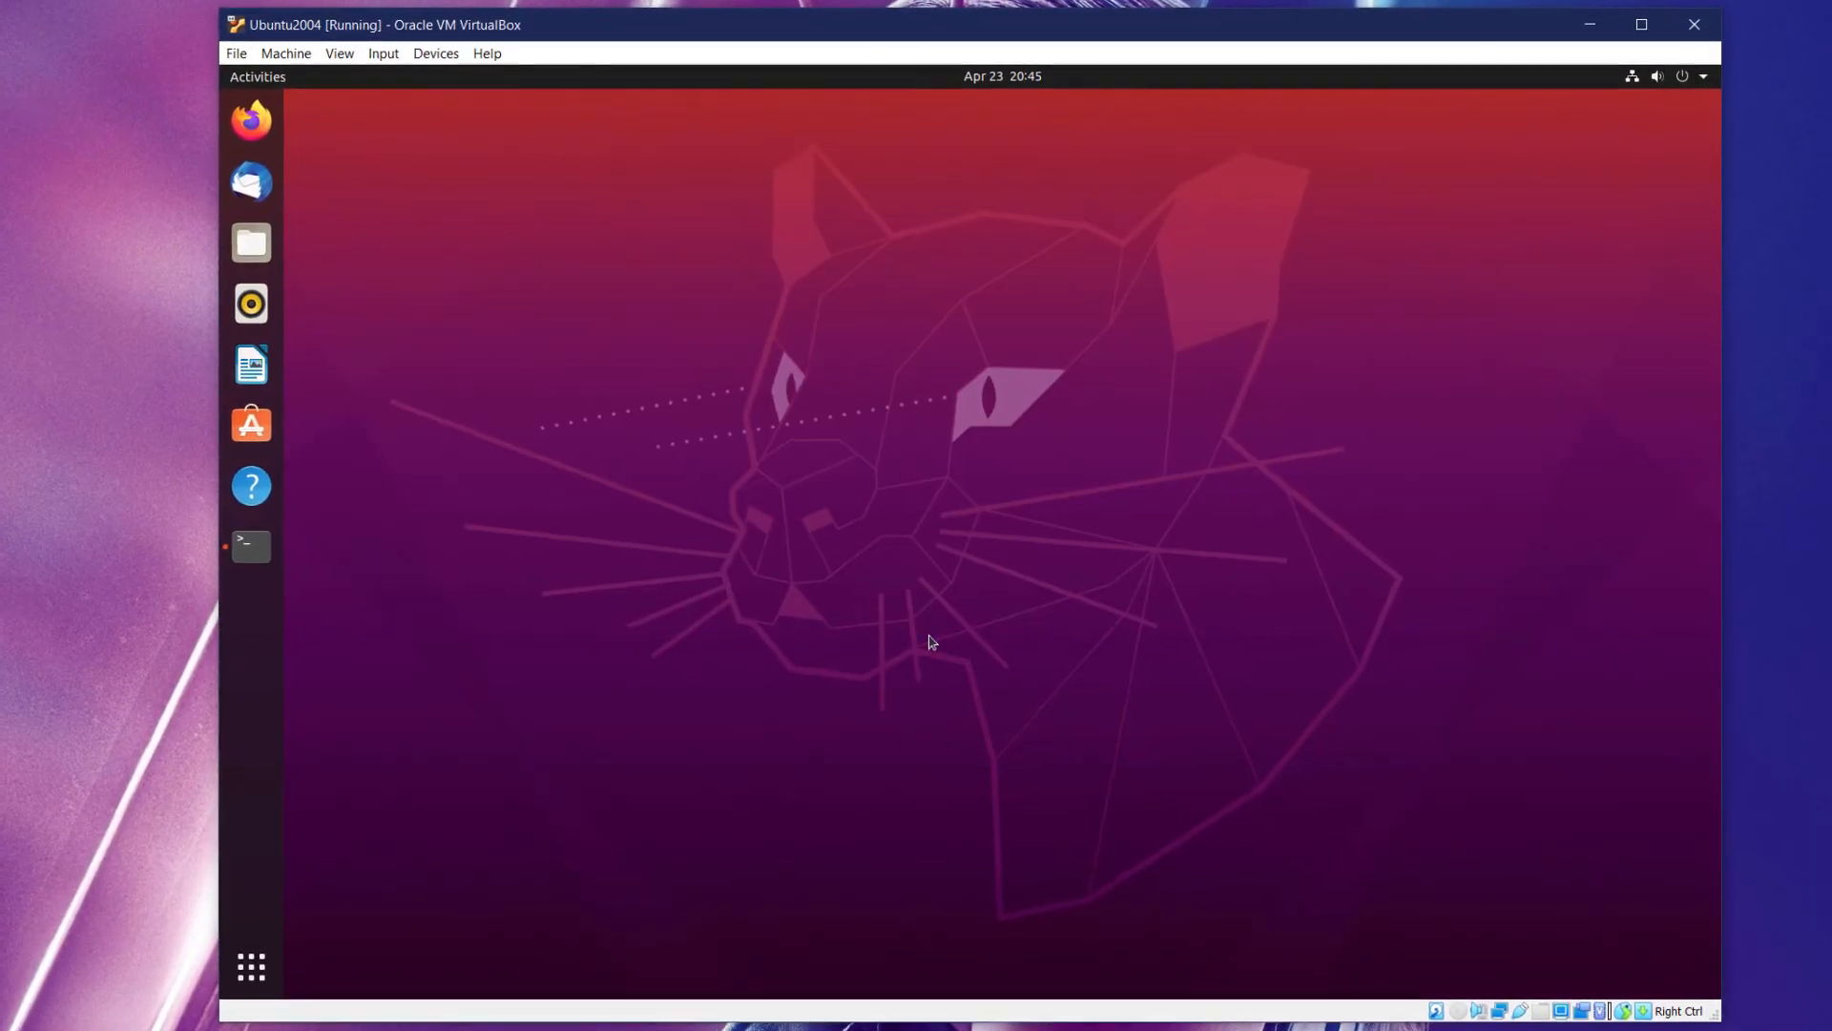
pyautogui.click(379, 51)
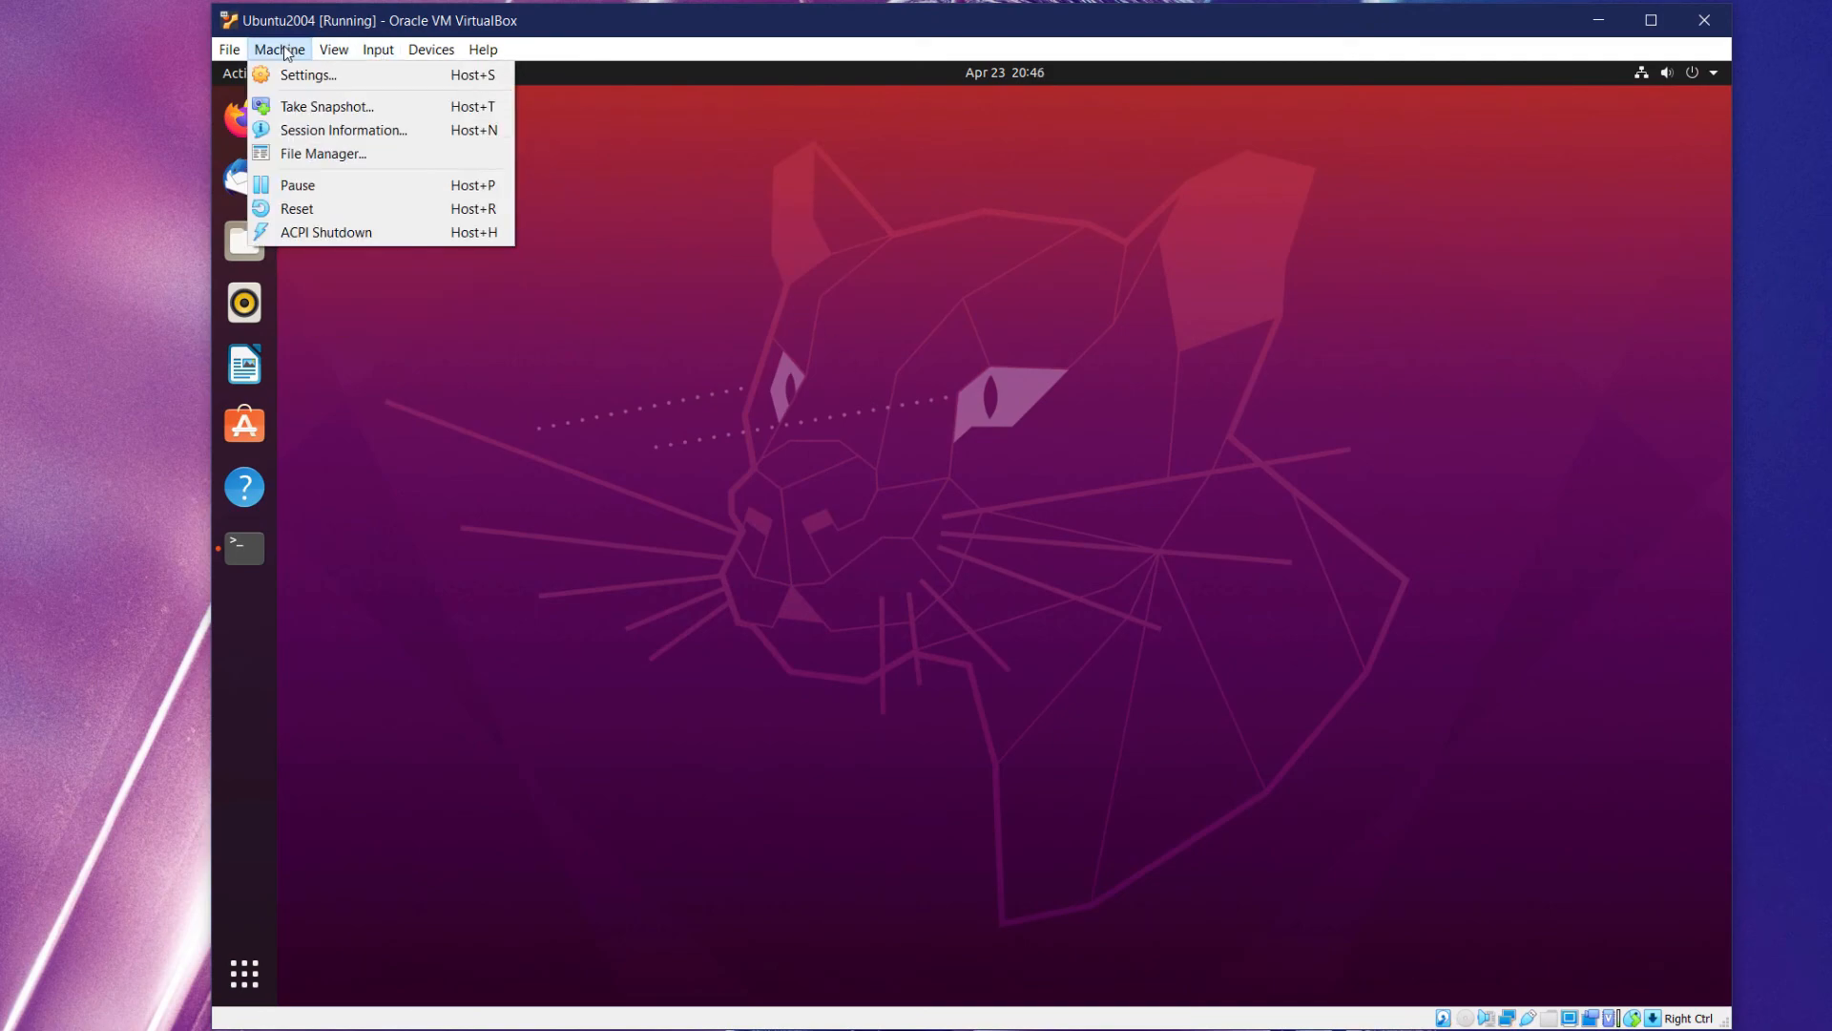
pyautogui.click(333, 110)
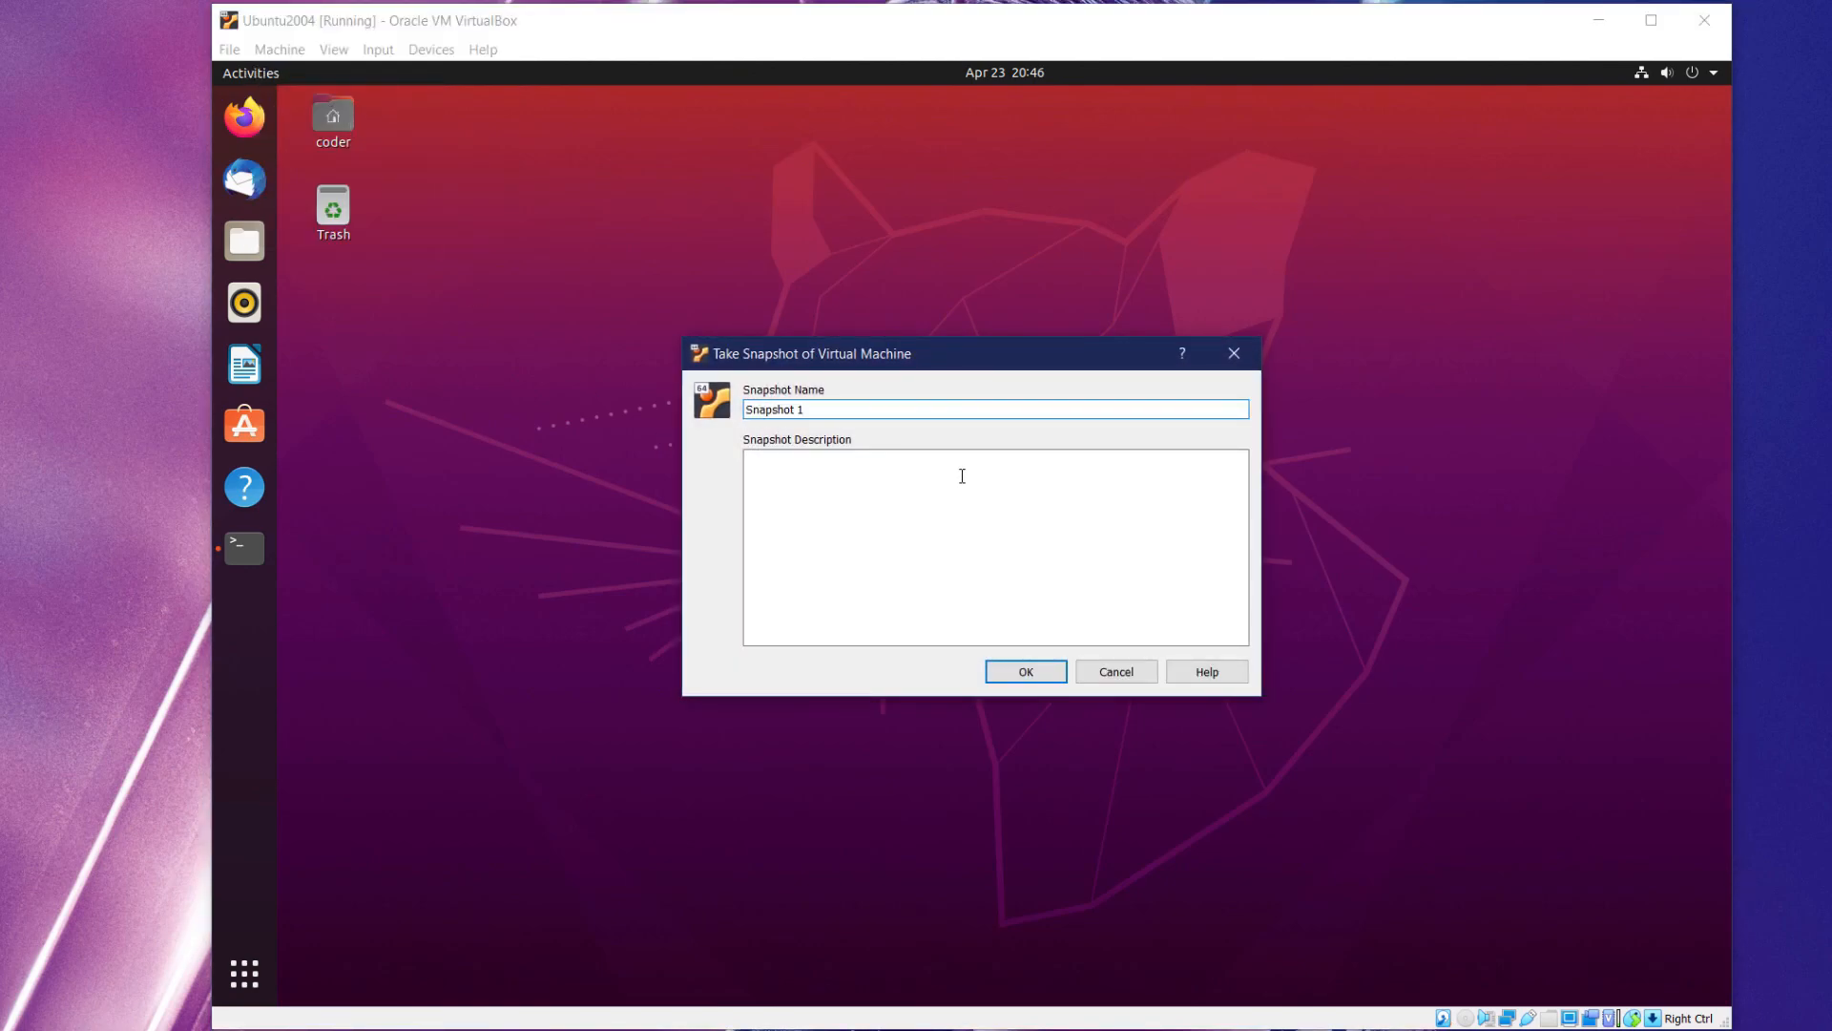
pyautogui.write('Initial Installation')
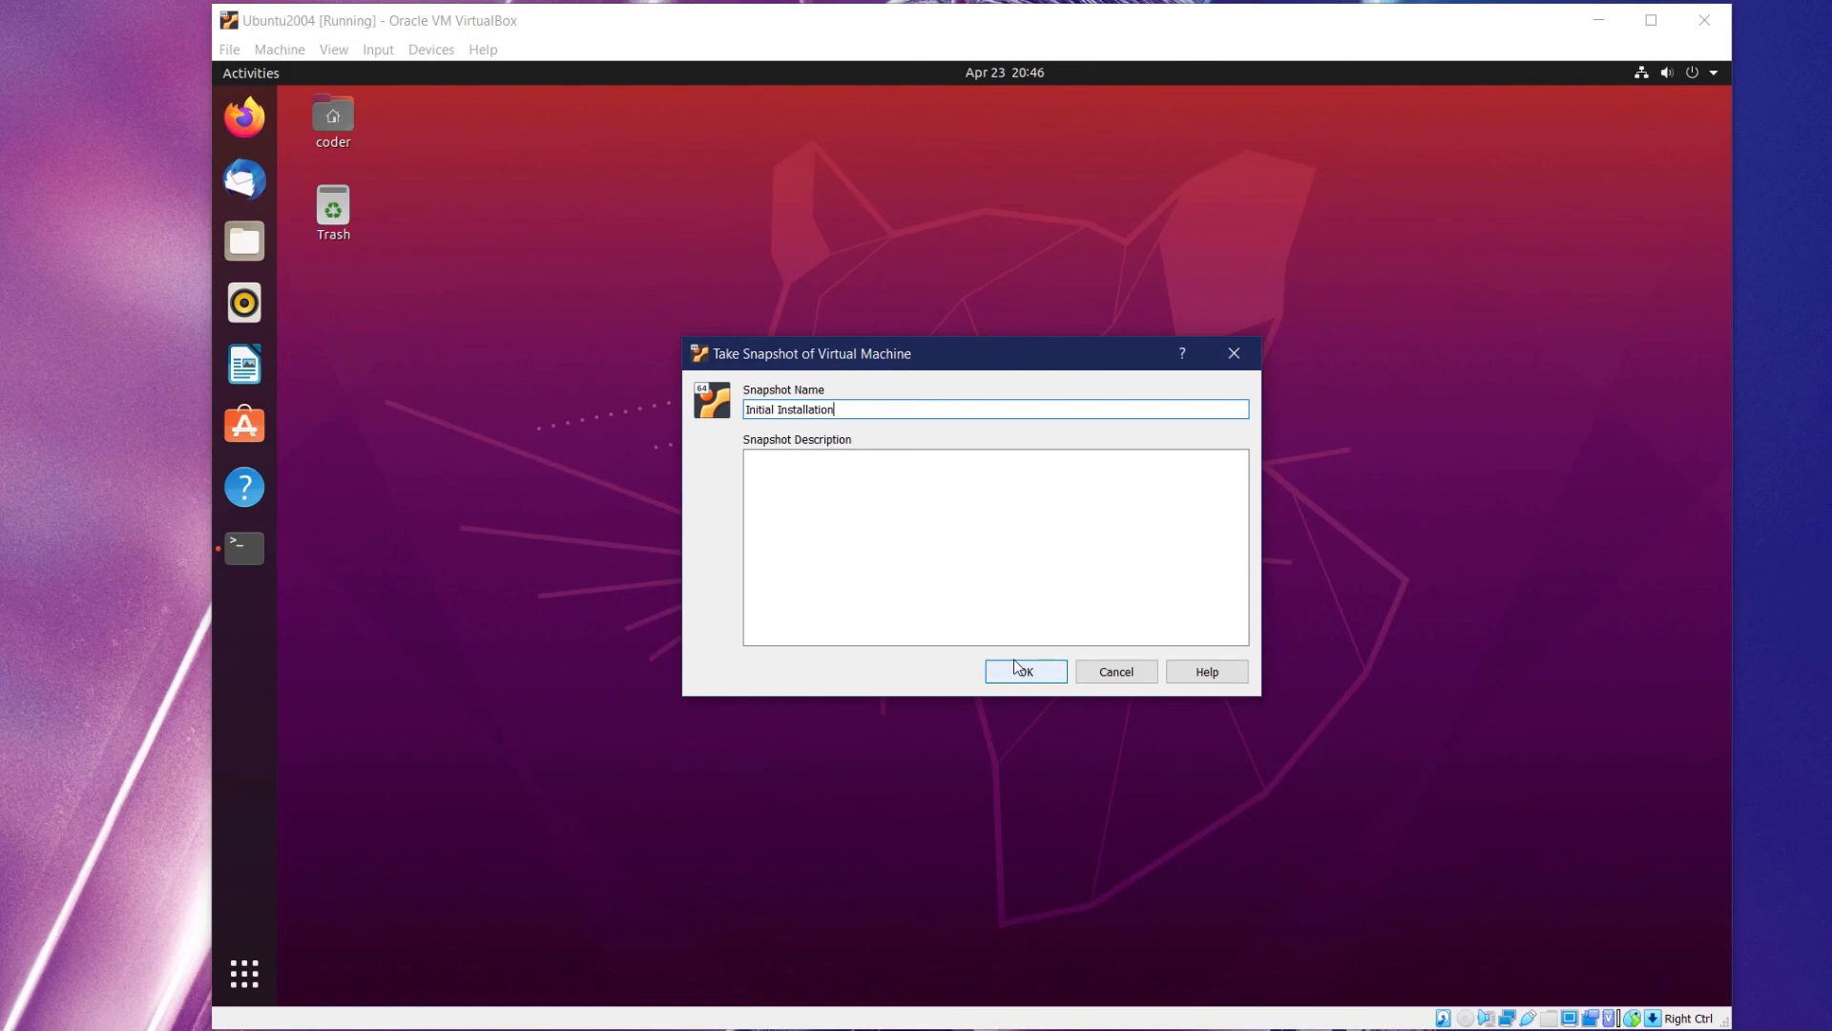
pyautogui.click(1001, 511)
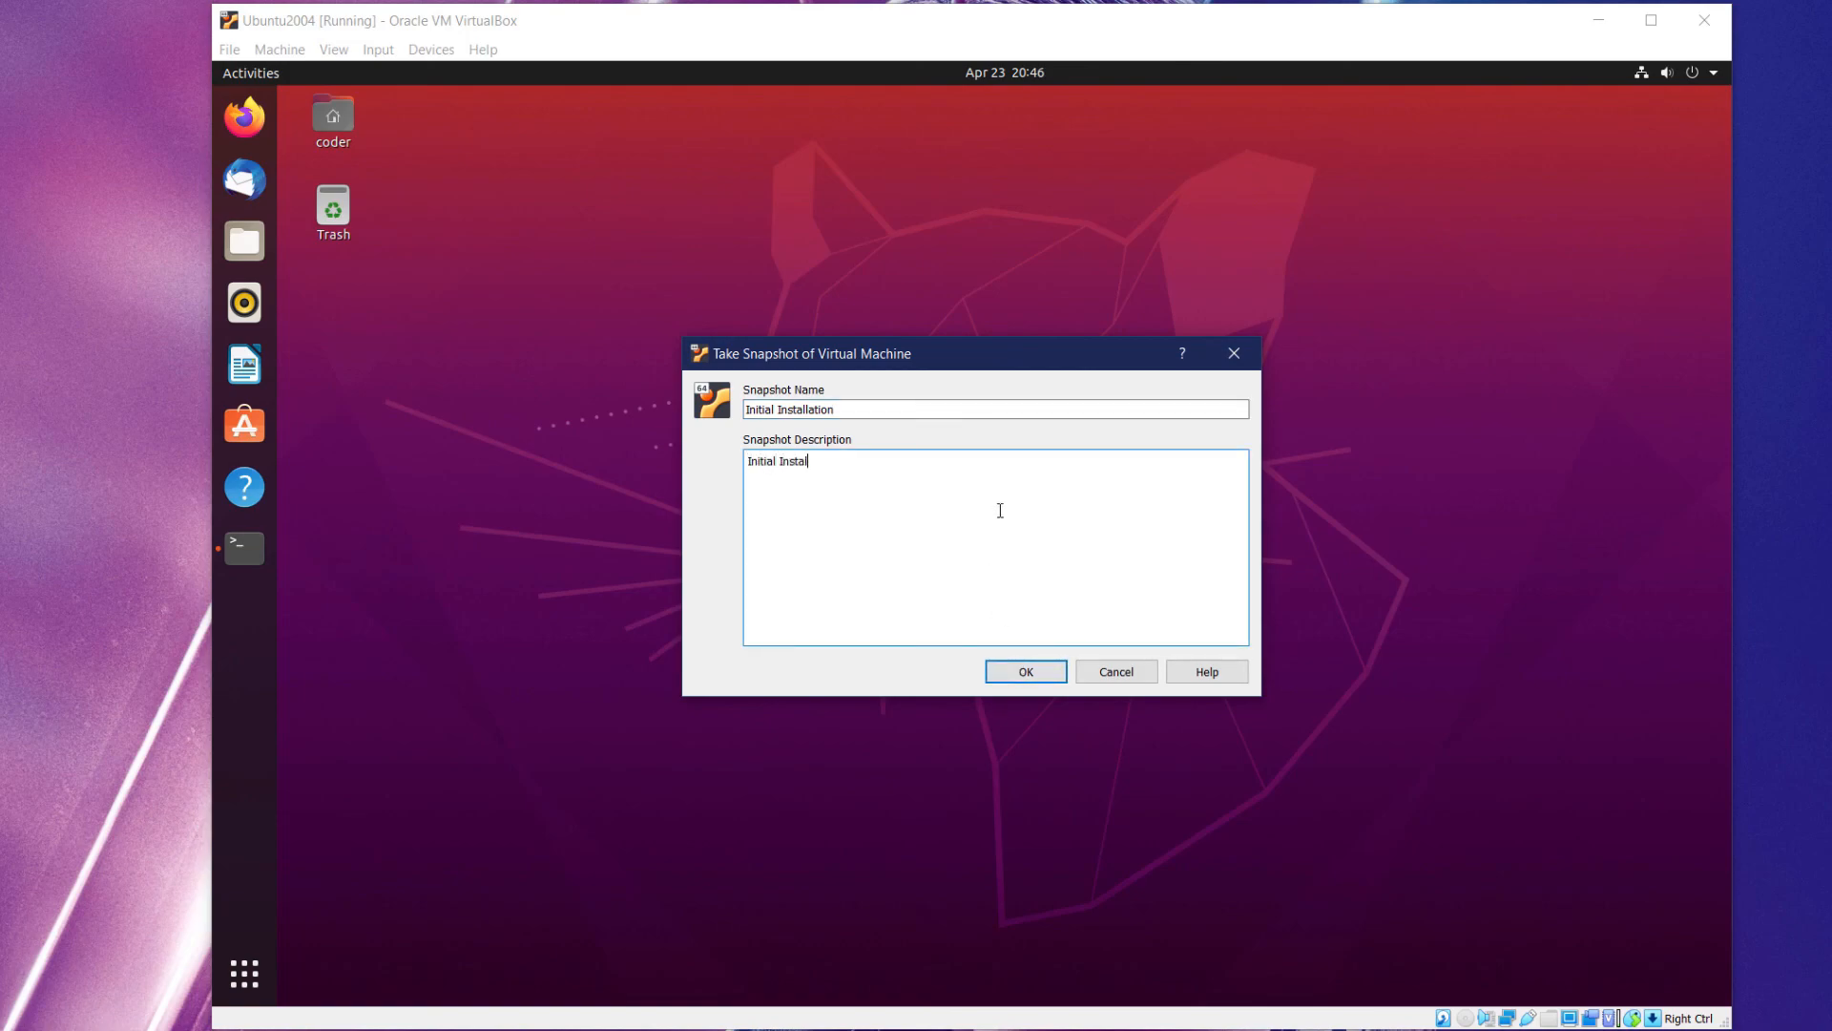
pyautogui.write('Initial Installation of Ubuntu 20.04')
pyautogui.click(1024, 671)
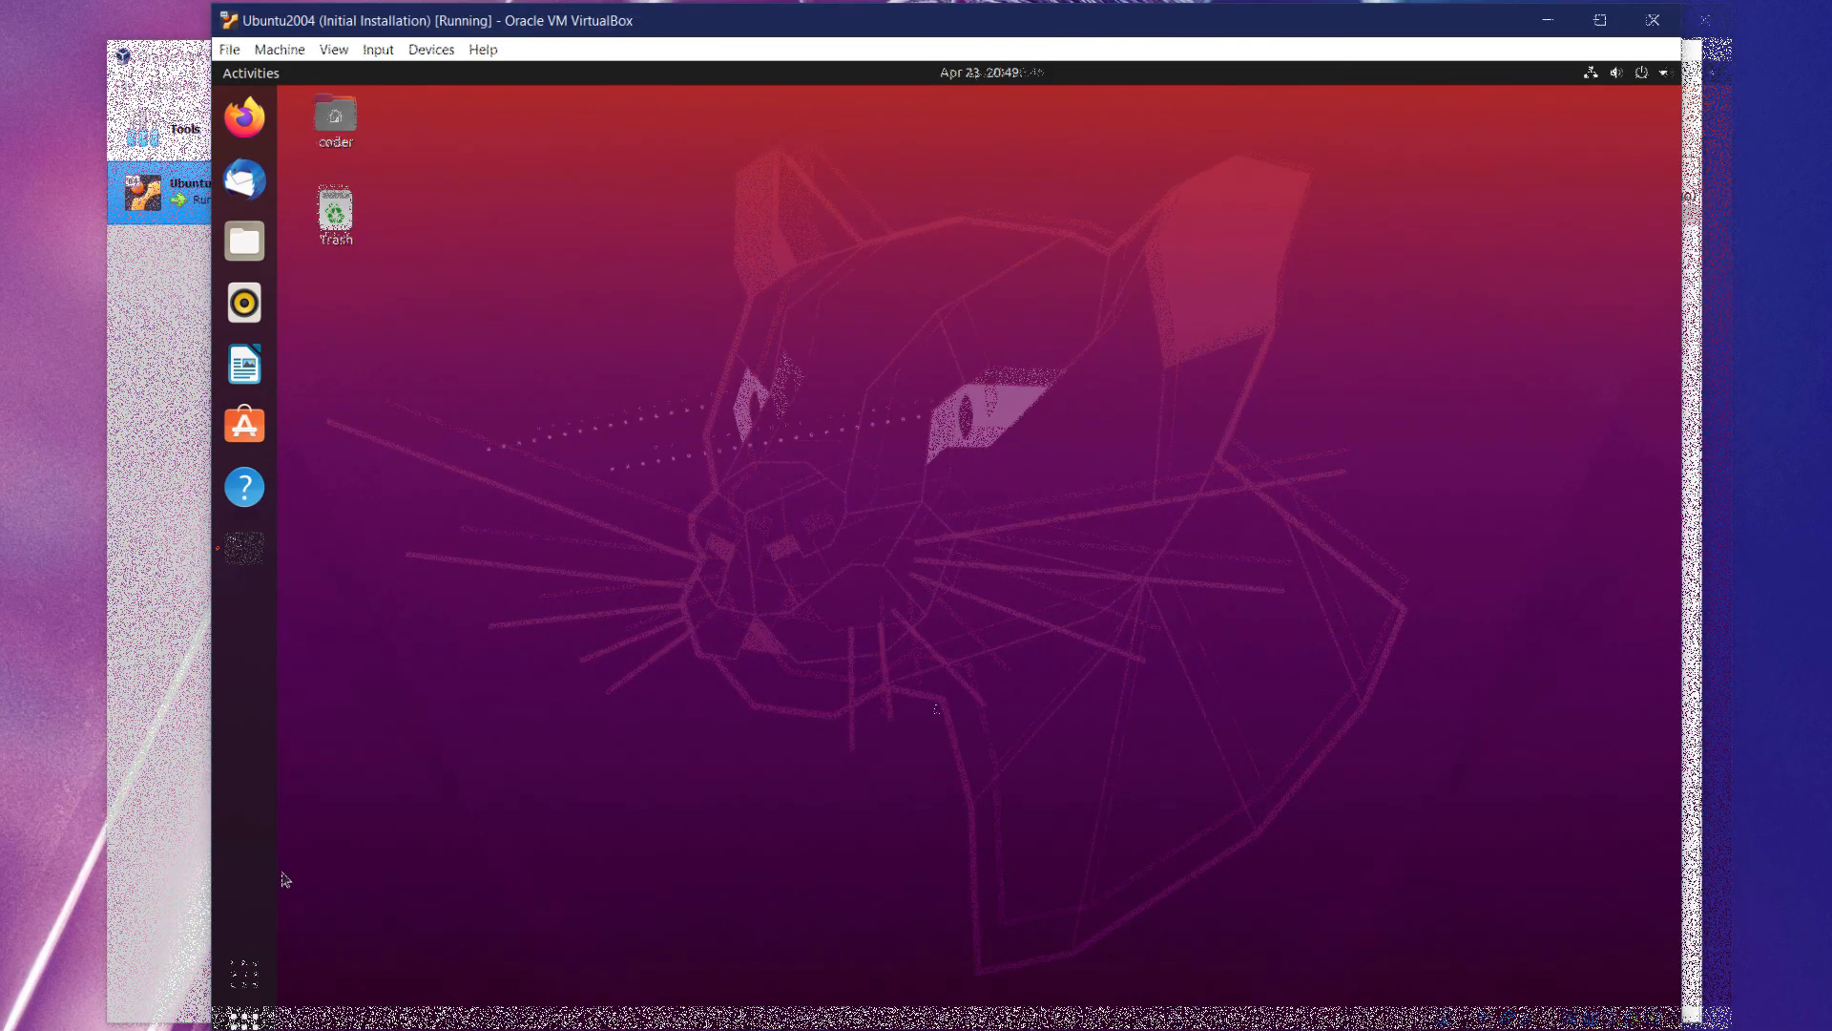
# Install Visual Studio Code from the Development category in Ubuntu Software, authenticating with the account password.
pyautogui.click(258, 433)
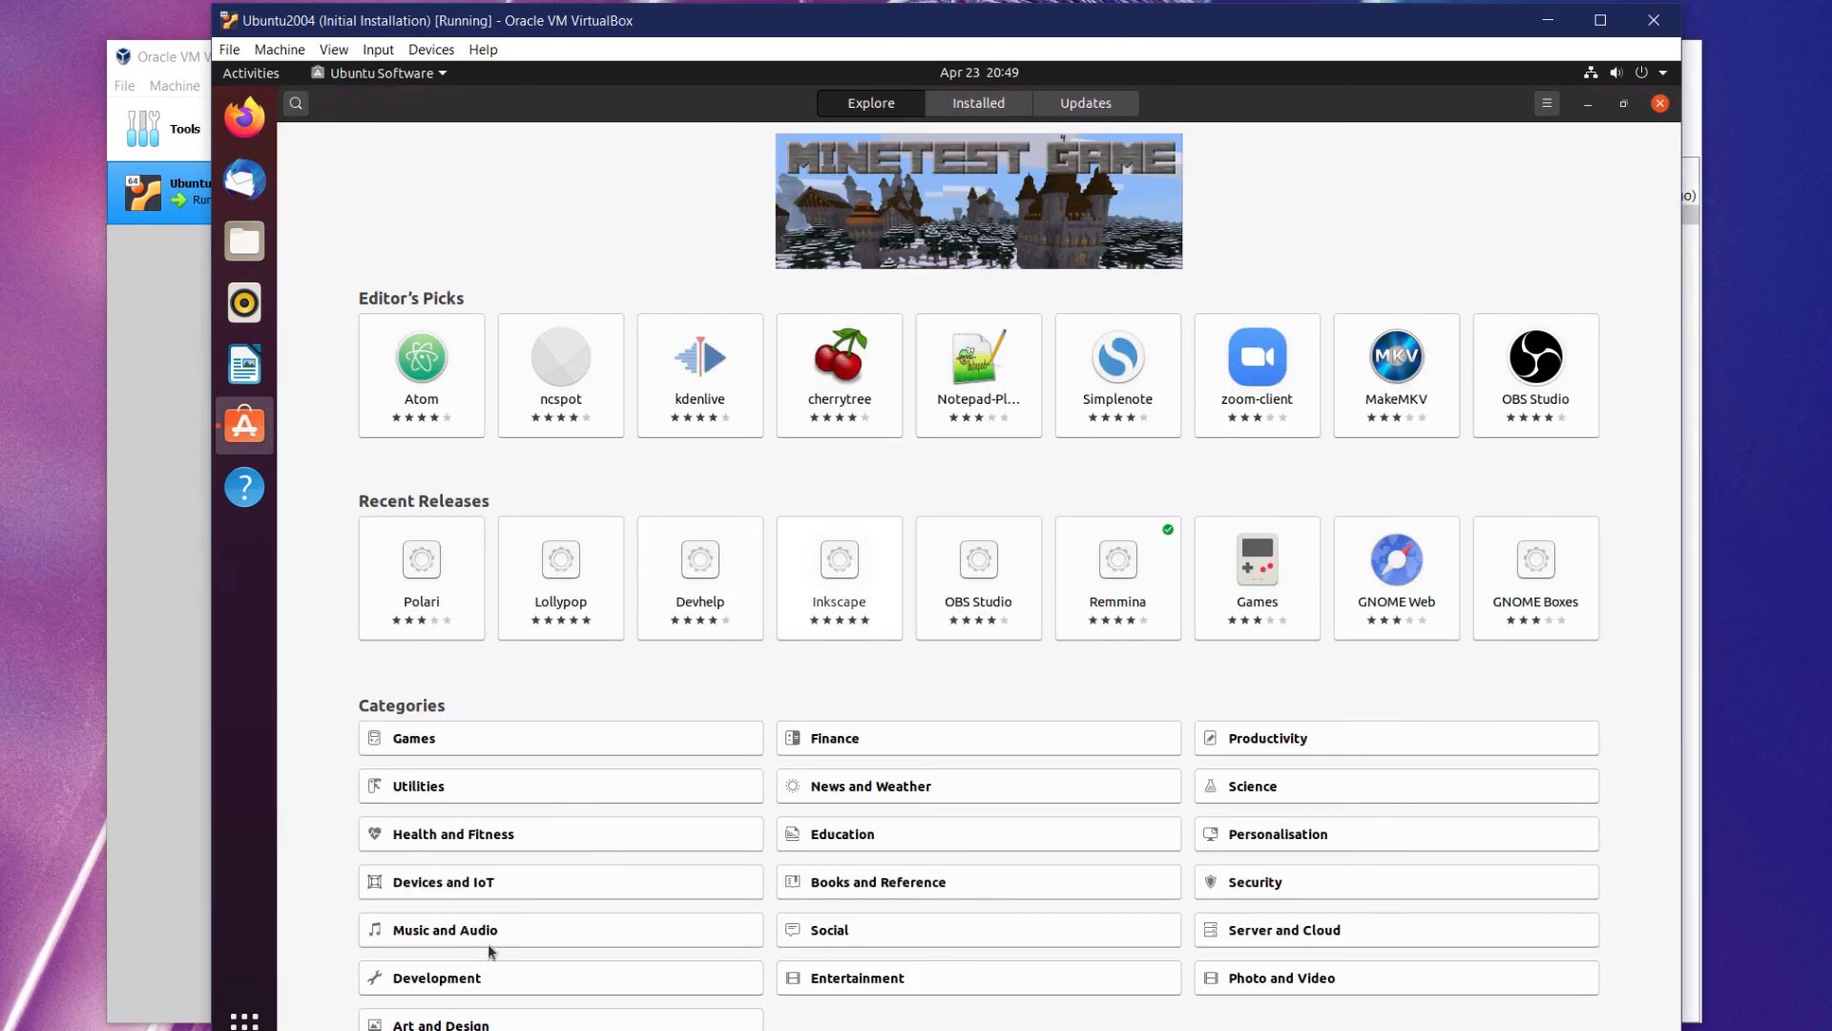
pyautogui.click(504, 978)
pyautogui.click(1145, 813)
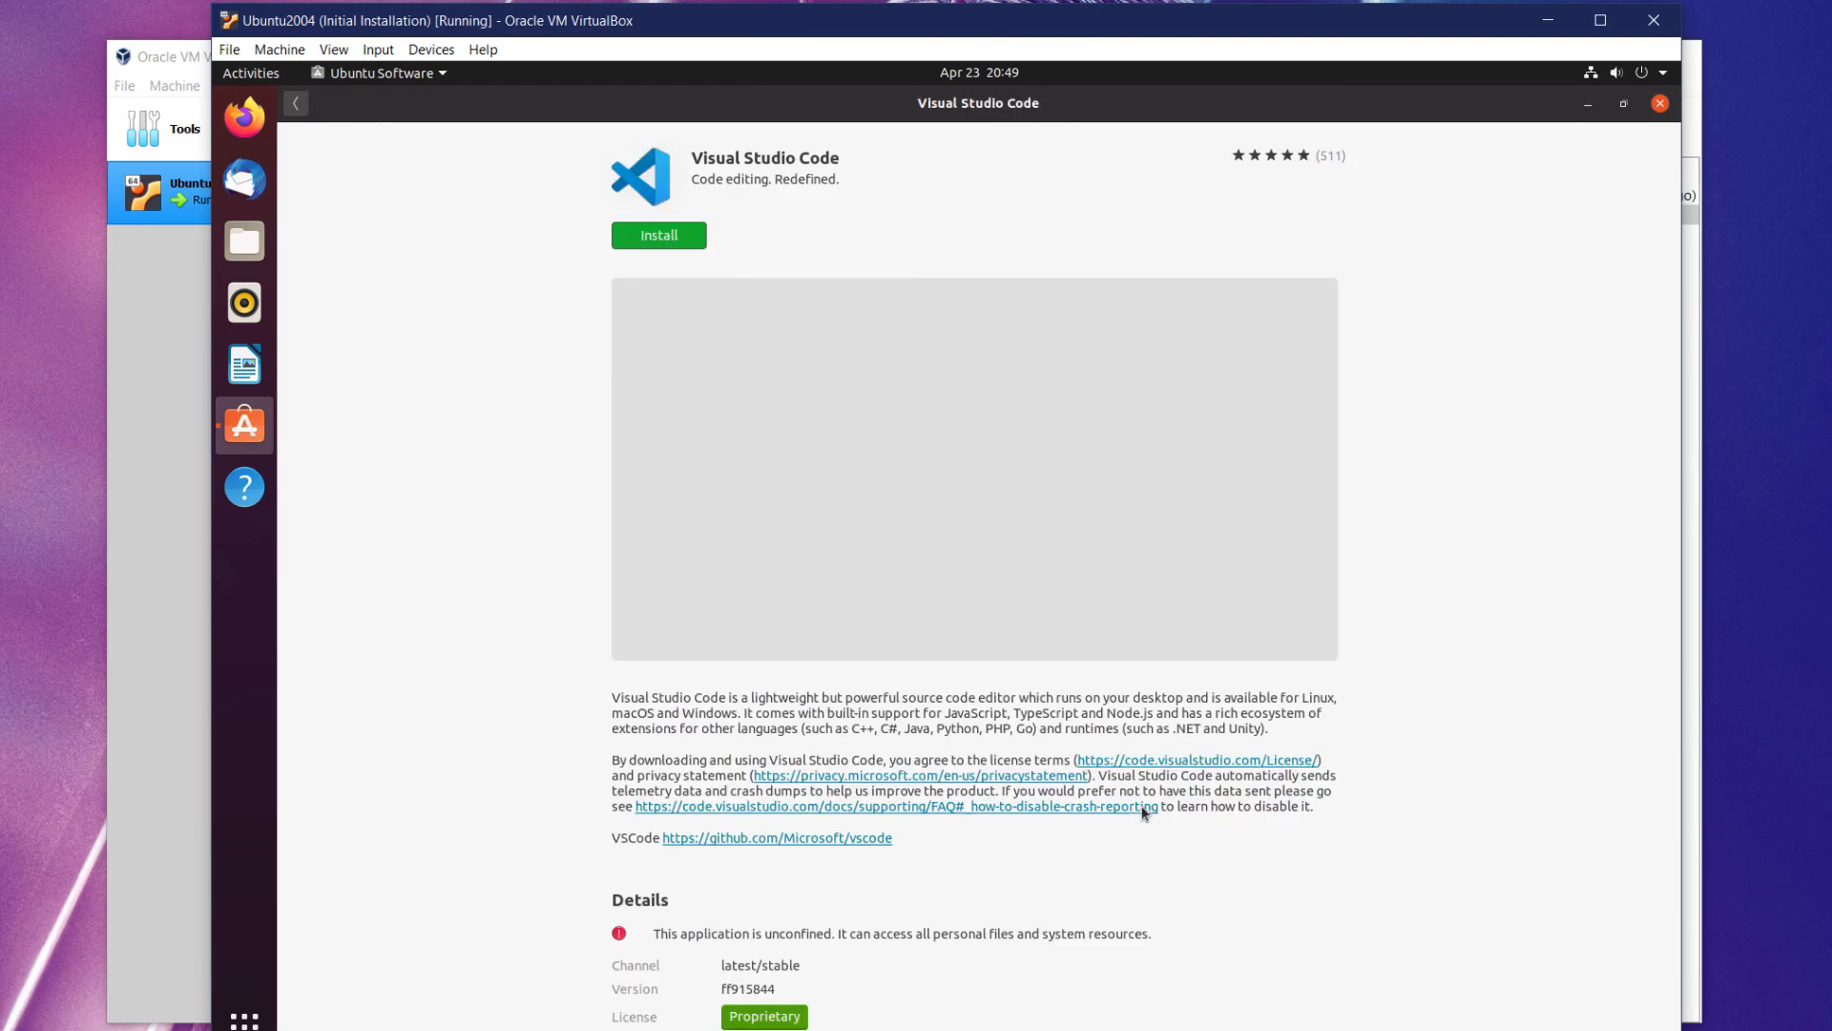
pyautogui.click(658, 234)
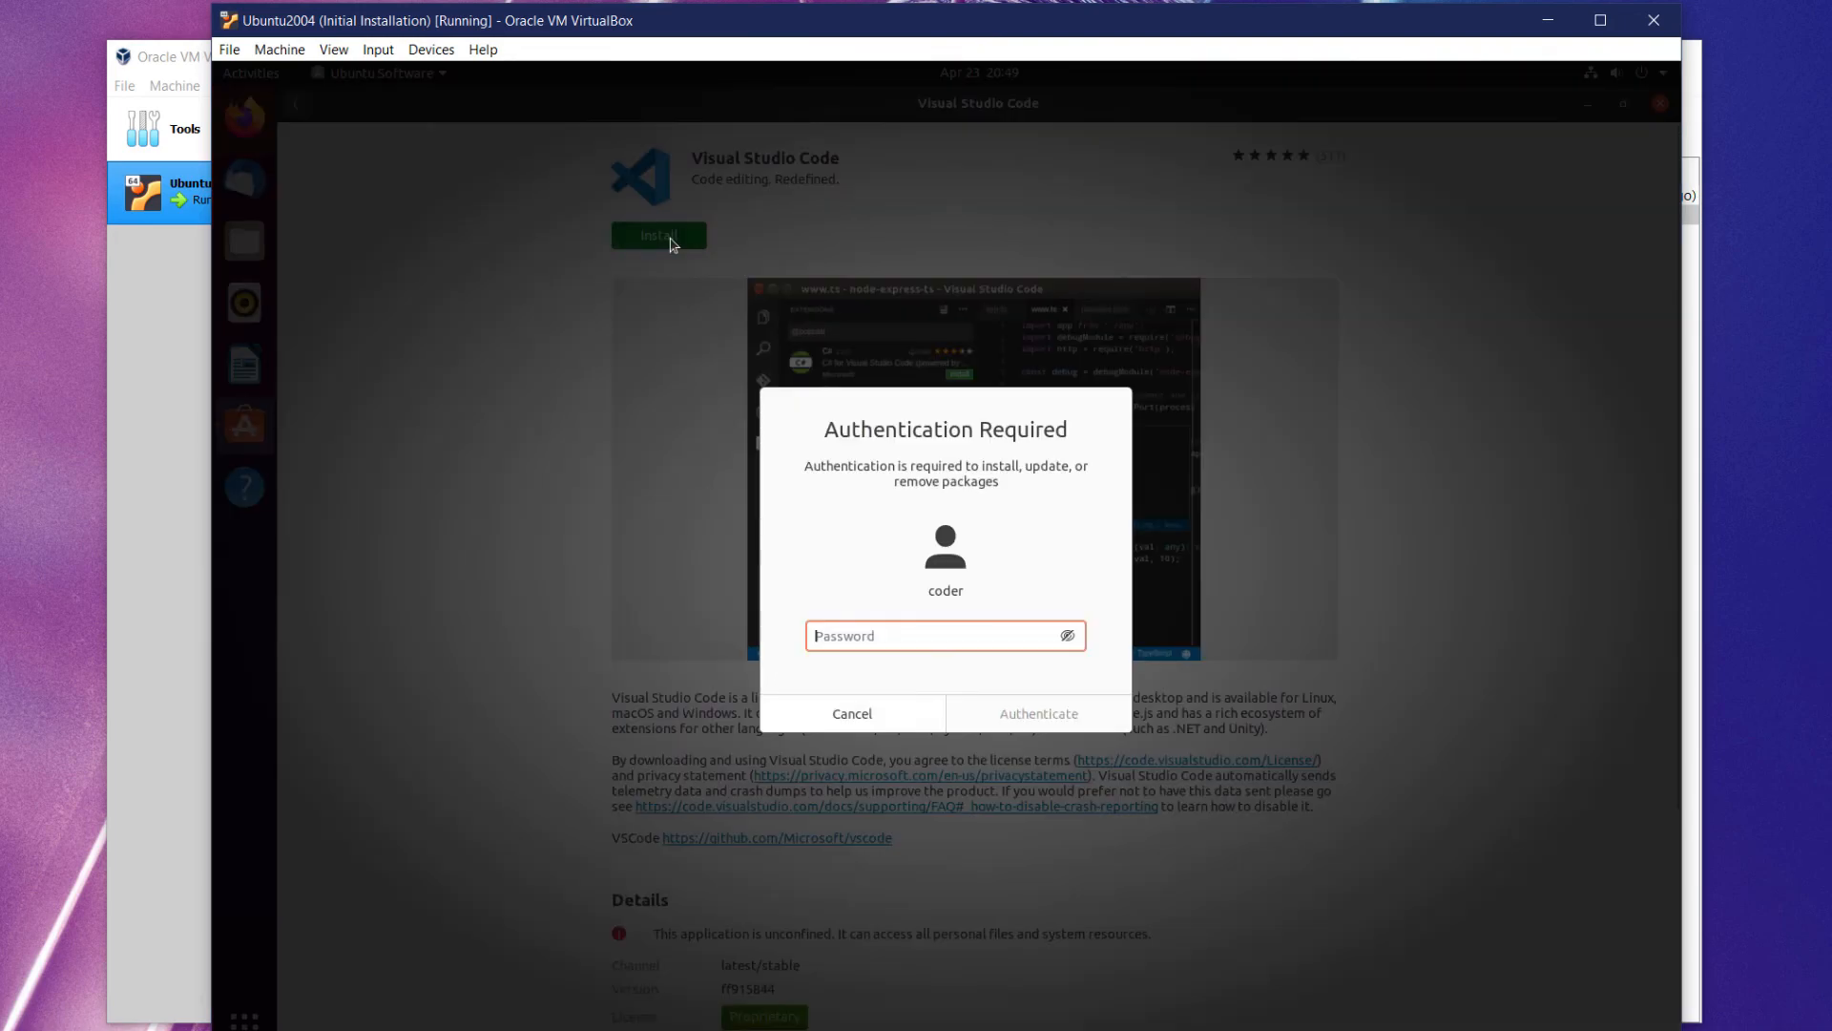
pyautogui.write('•••••••')
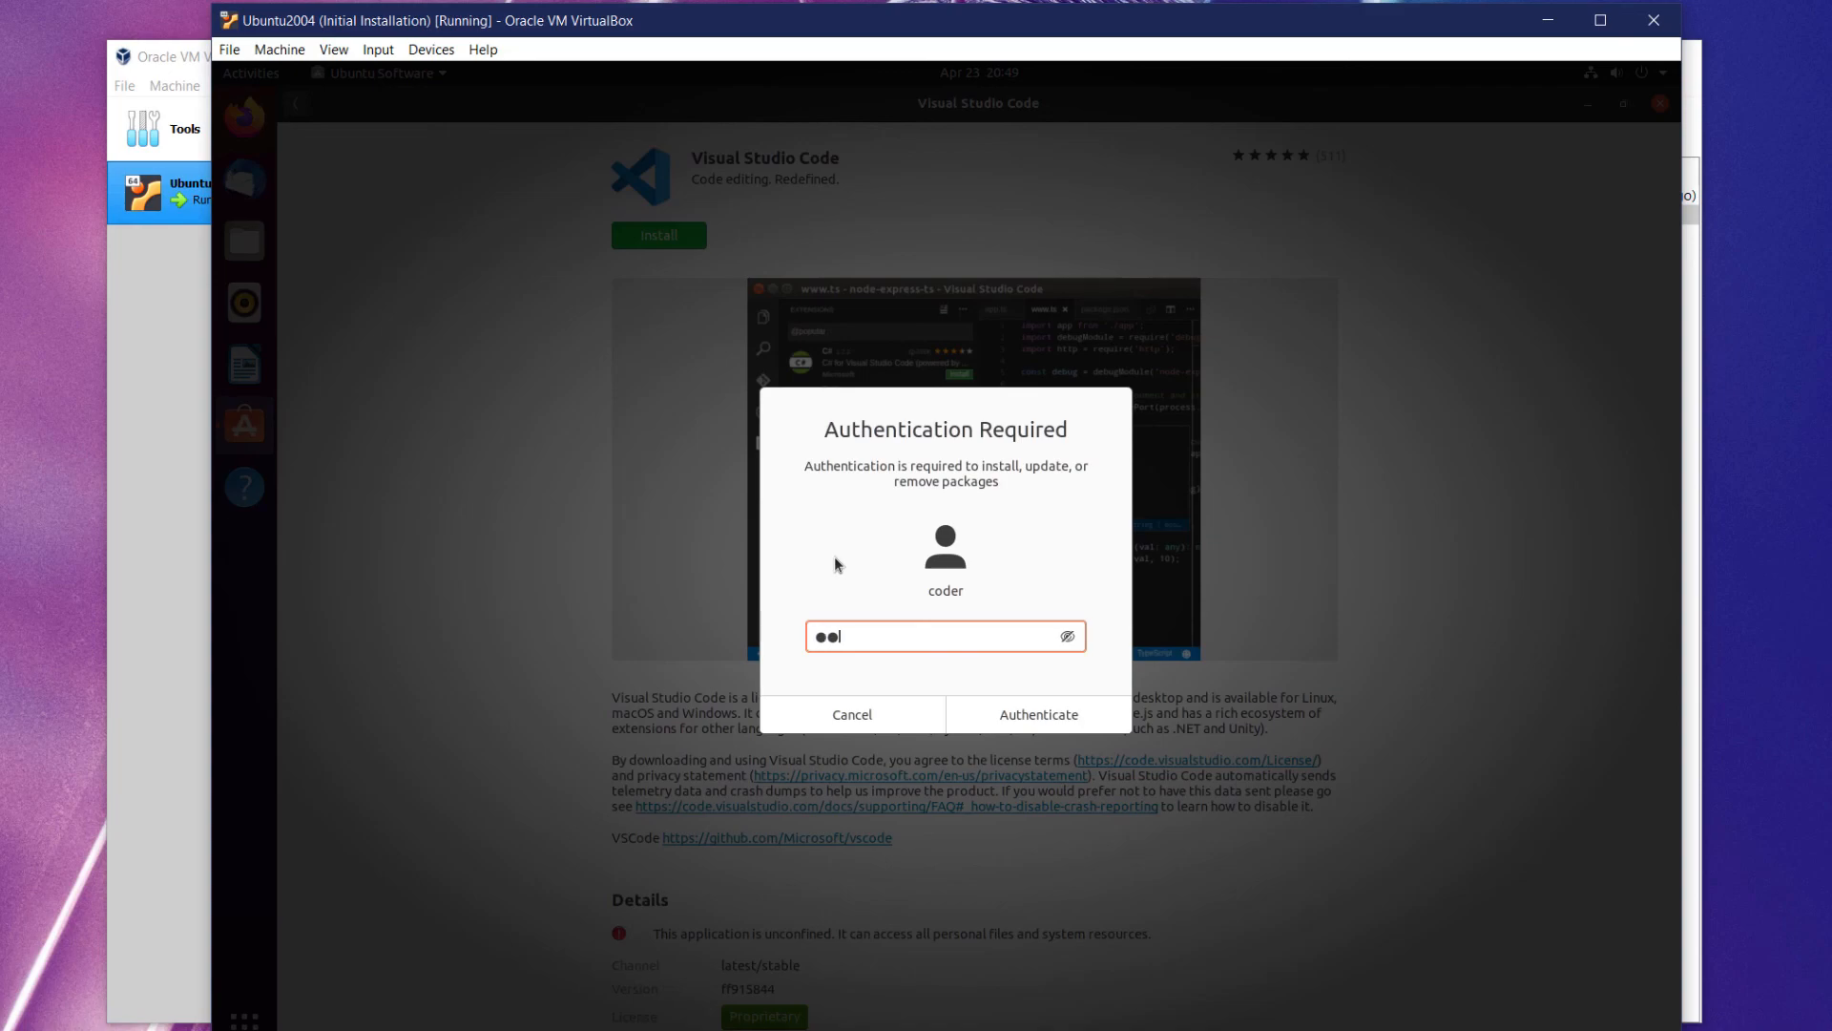
pyautogui.write('••••••')
pyautogui.press('Return')
# Launch Visual Studio Code from the installed applications, view its welcome page in a maximized window, and close it.
pyautogui.press('super+a')
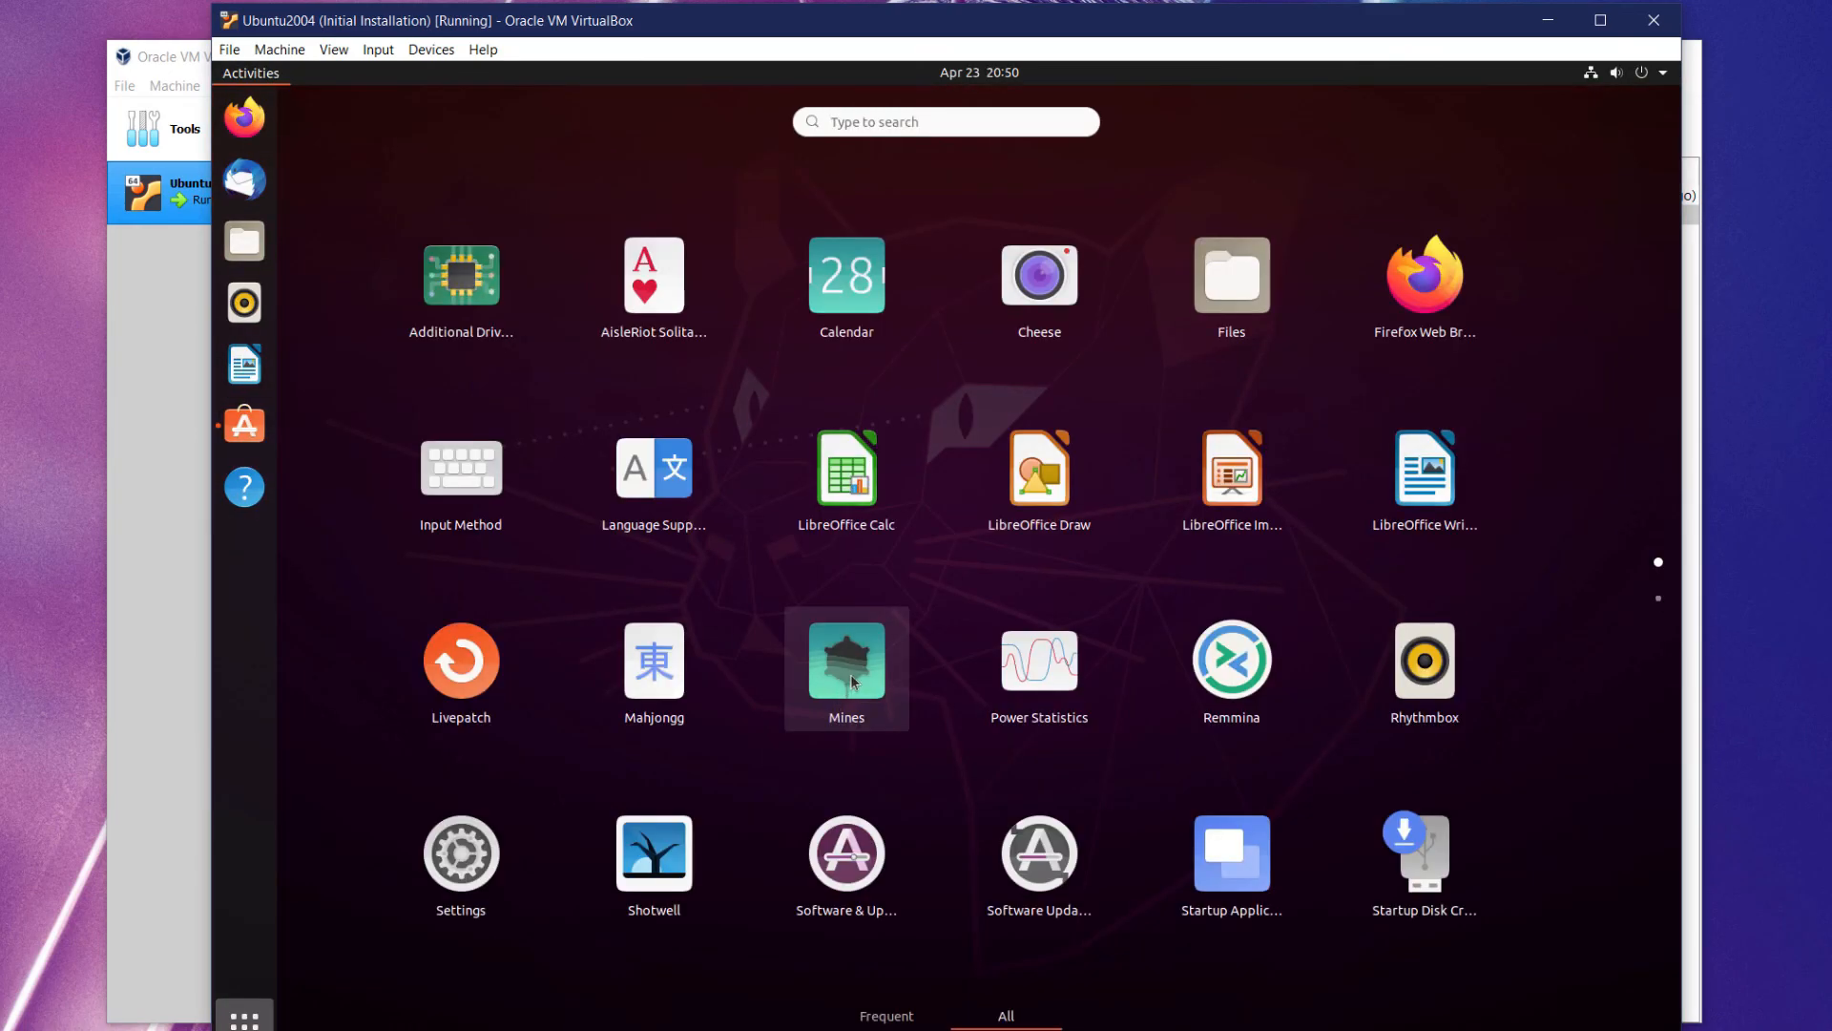
pyautogui.scroll(-1, 884, 674)
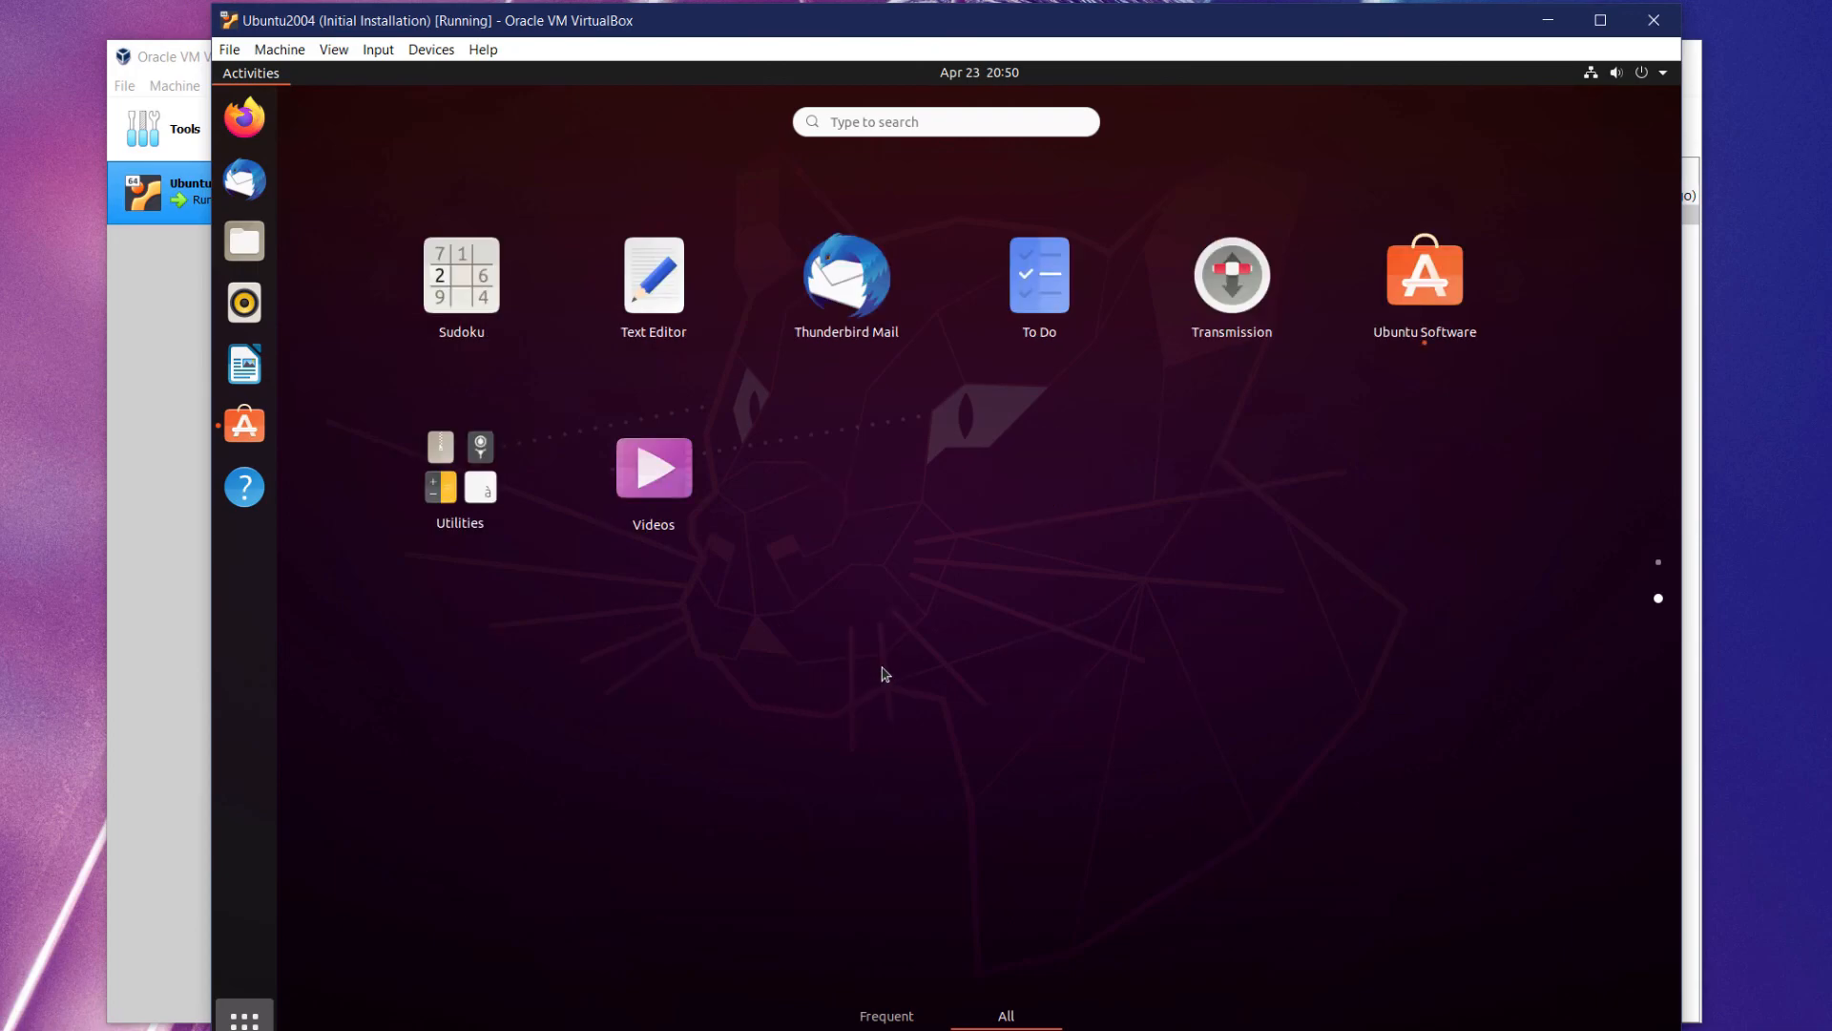
pyautogui.scroll(1, 889, 671)
pyautogui.scroll(-1, 970, 798)
pyautogui.click(866, 495)
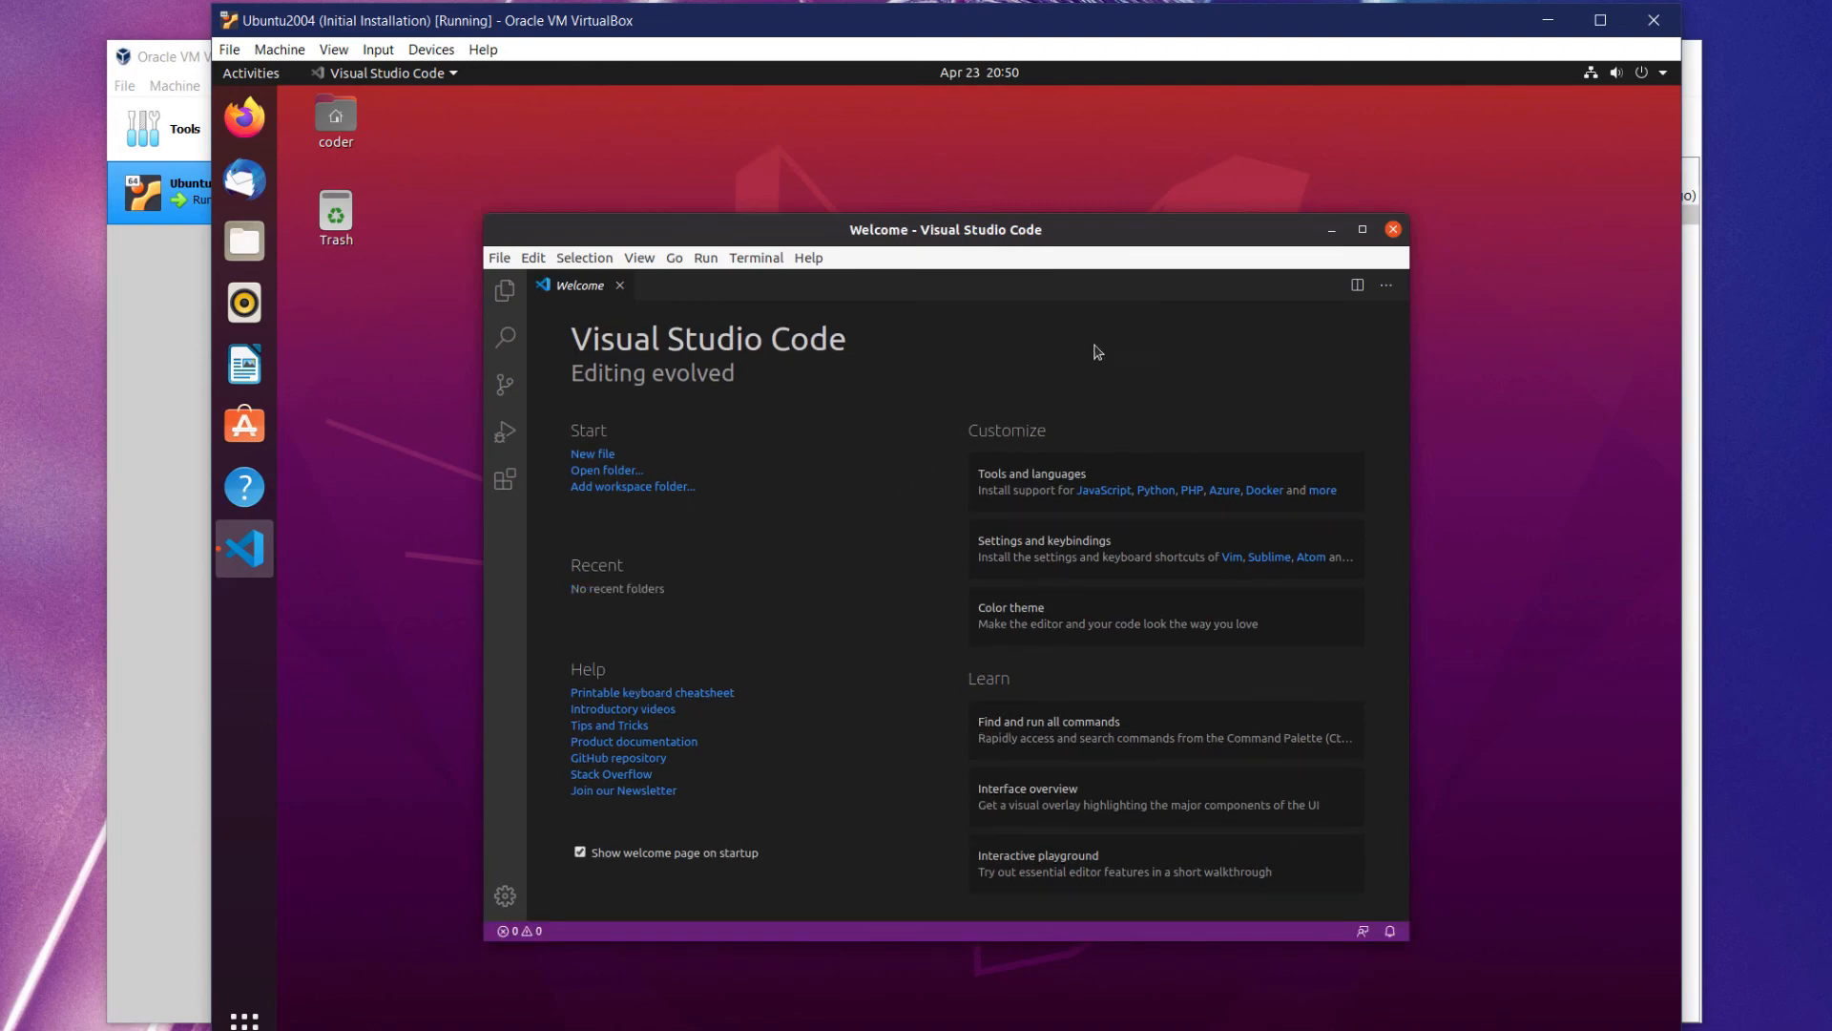
pyautogui.click(1362, 231)
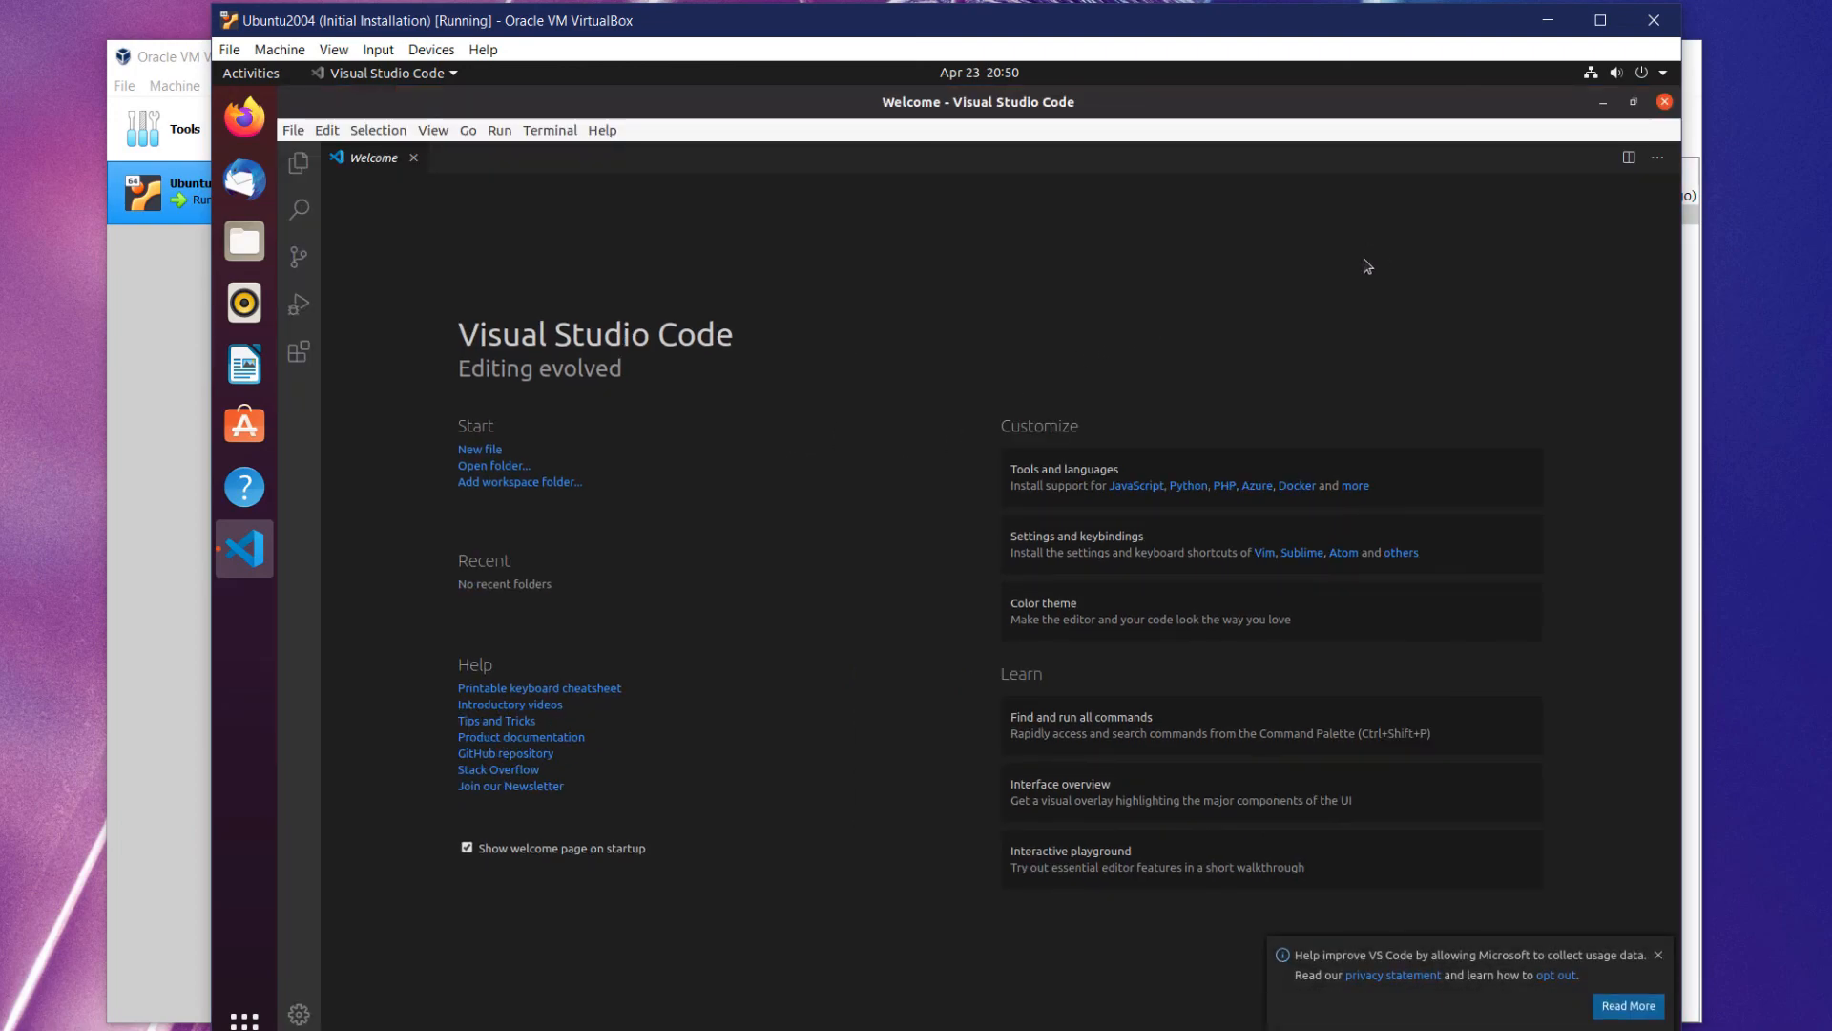
pyautogui.click(1665, 103)
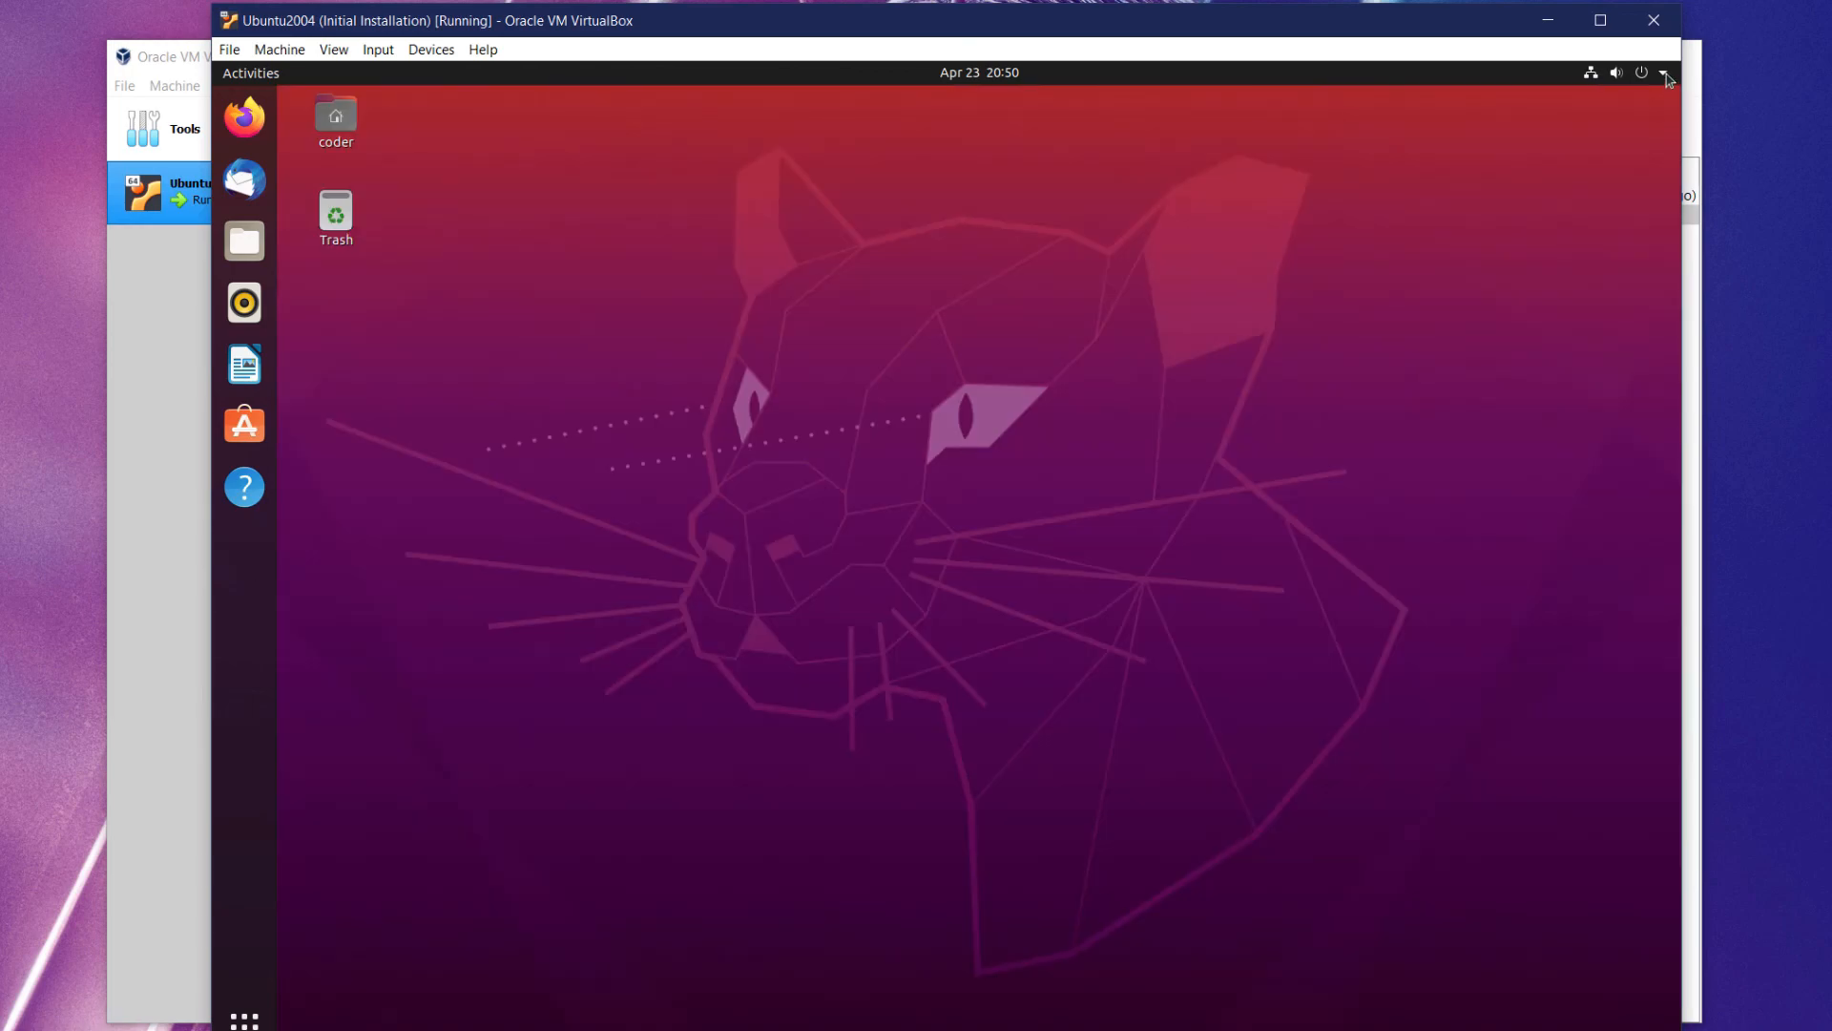
# Power off the Ubuntu virtual machine from within the guest system.
pyautogui.click(1666, 75)
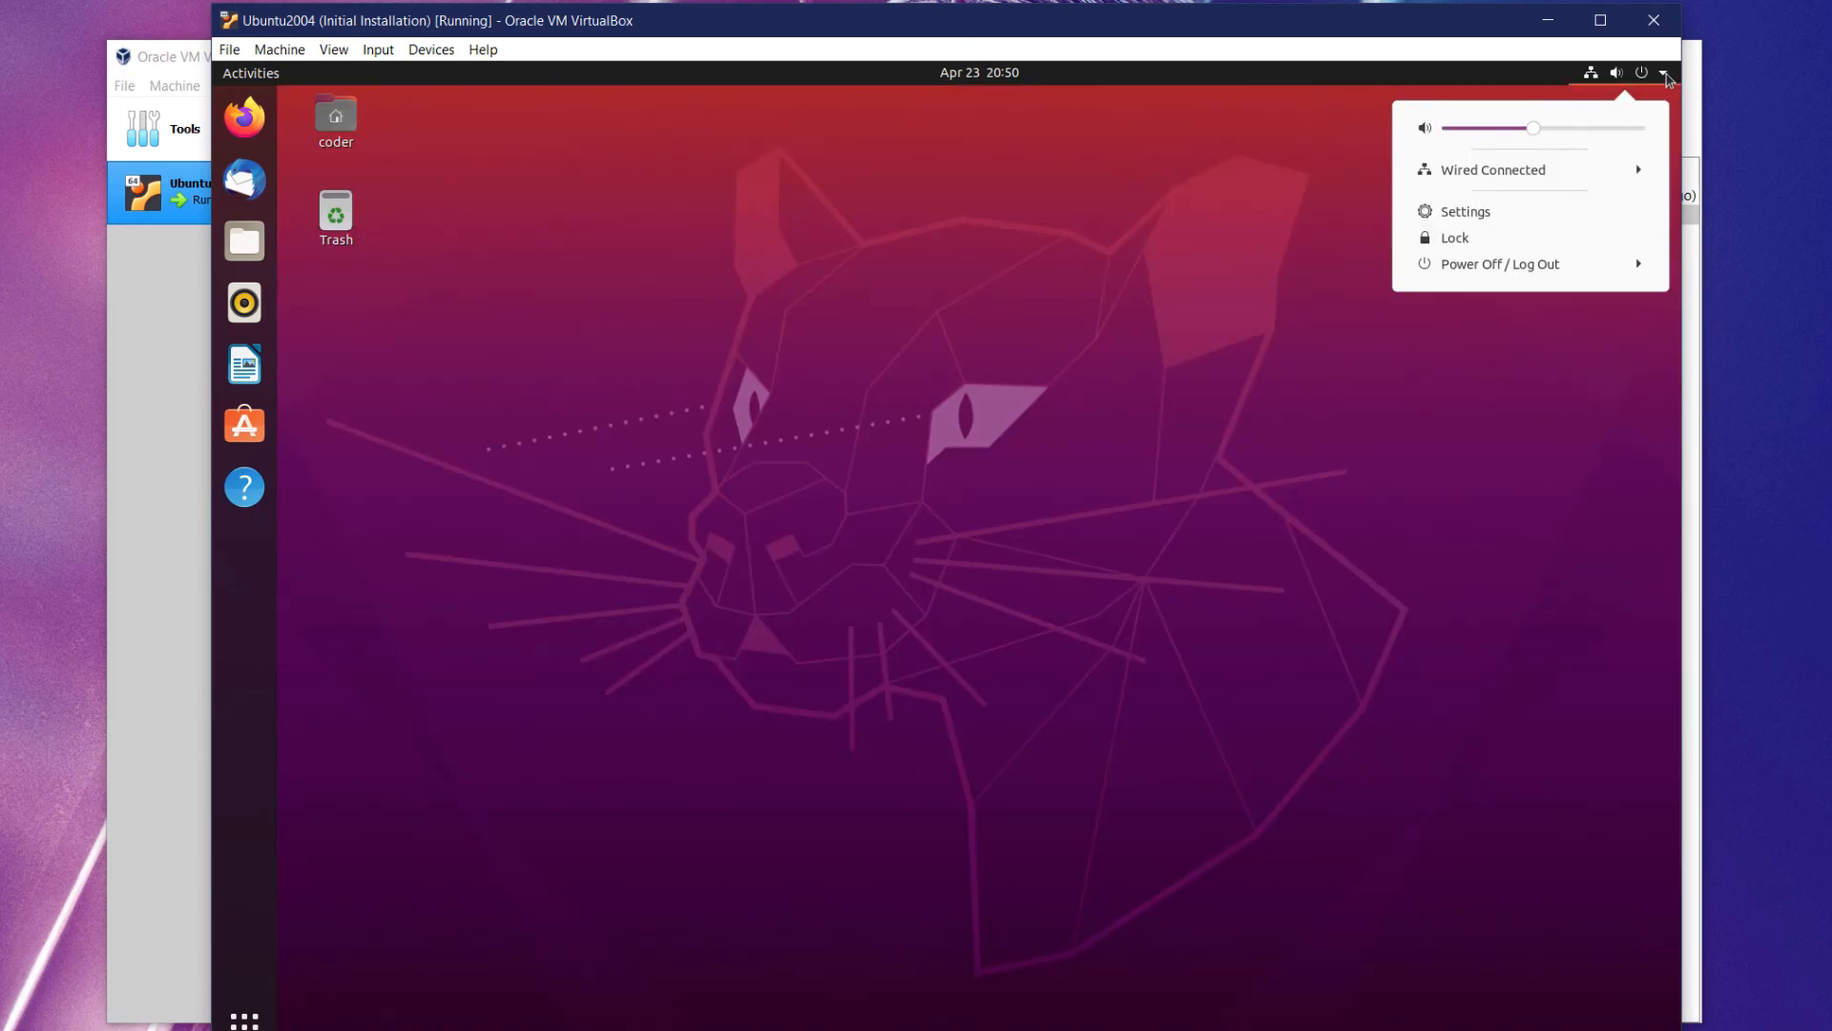
pyautogui.click(1637, 264)
pyautogui.click(1547, 368)
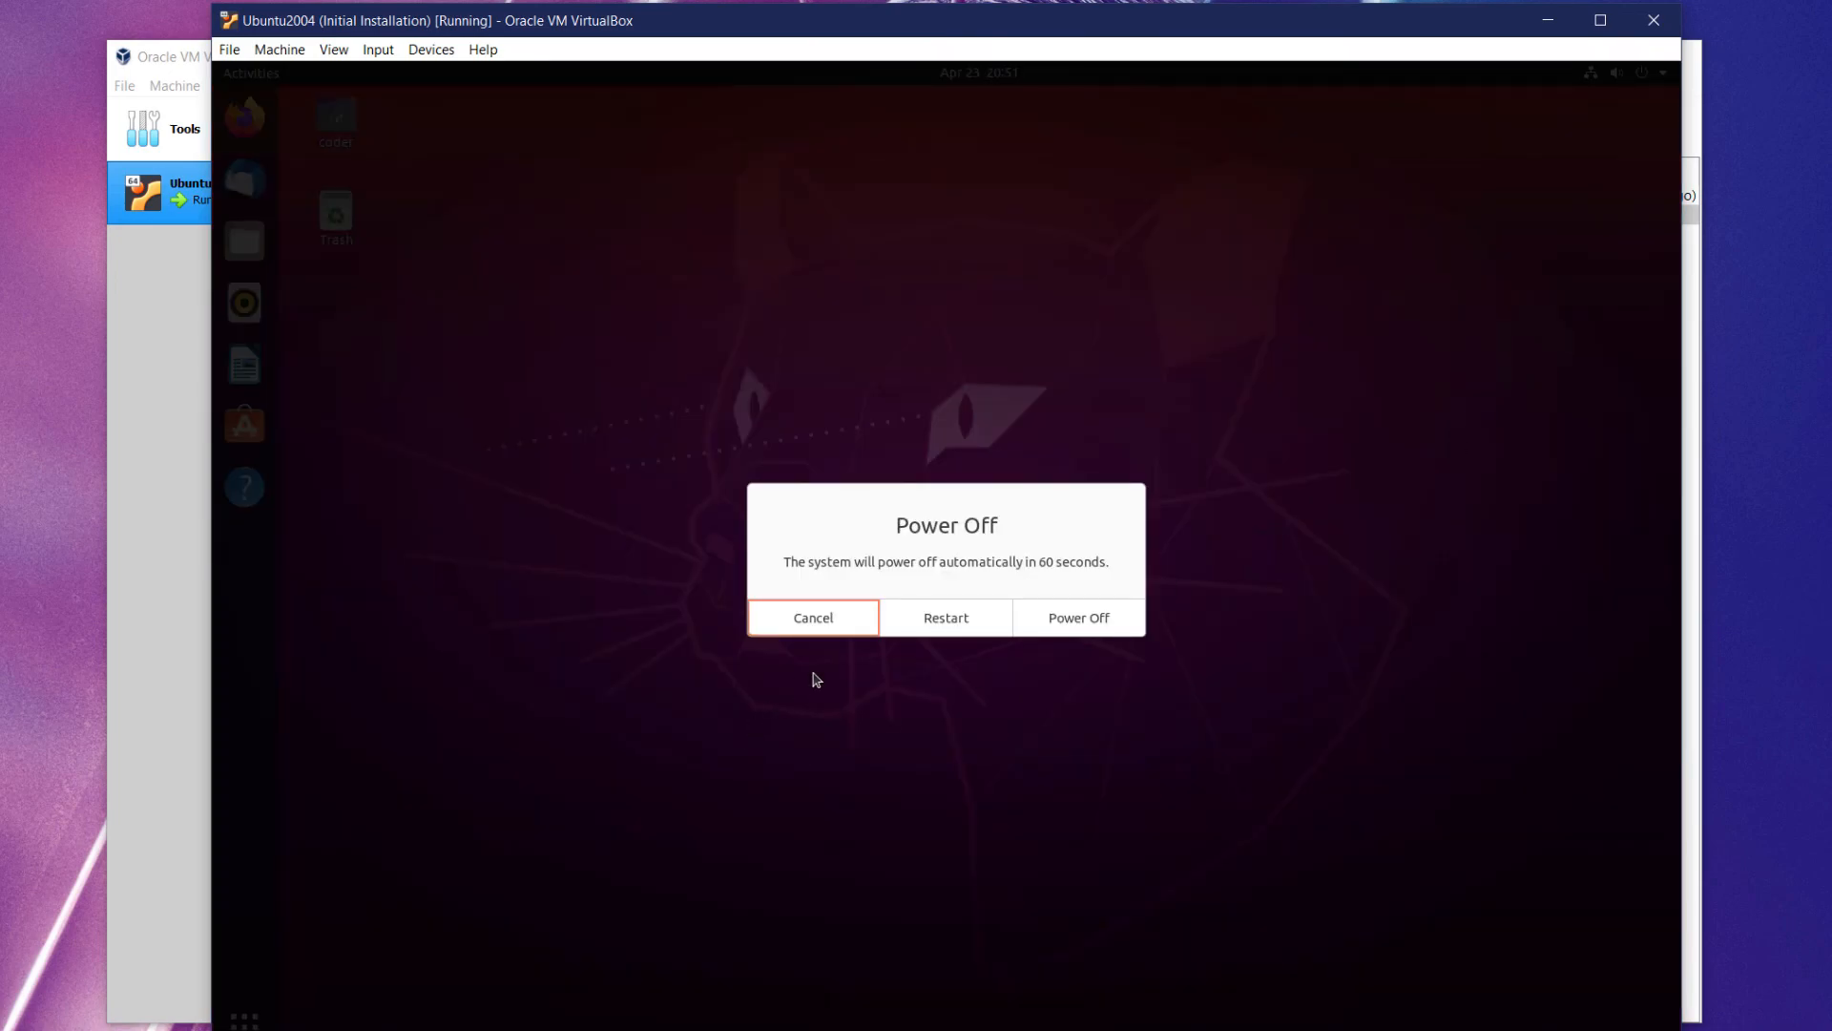
pyautogui.click(1080, 630)
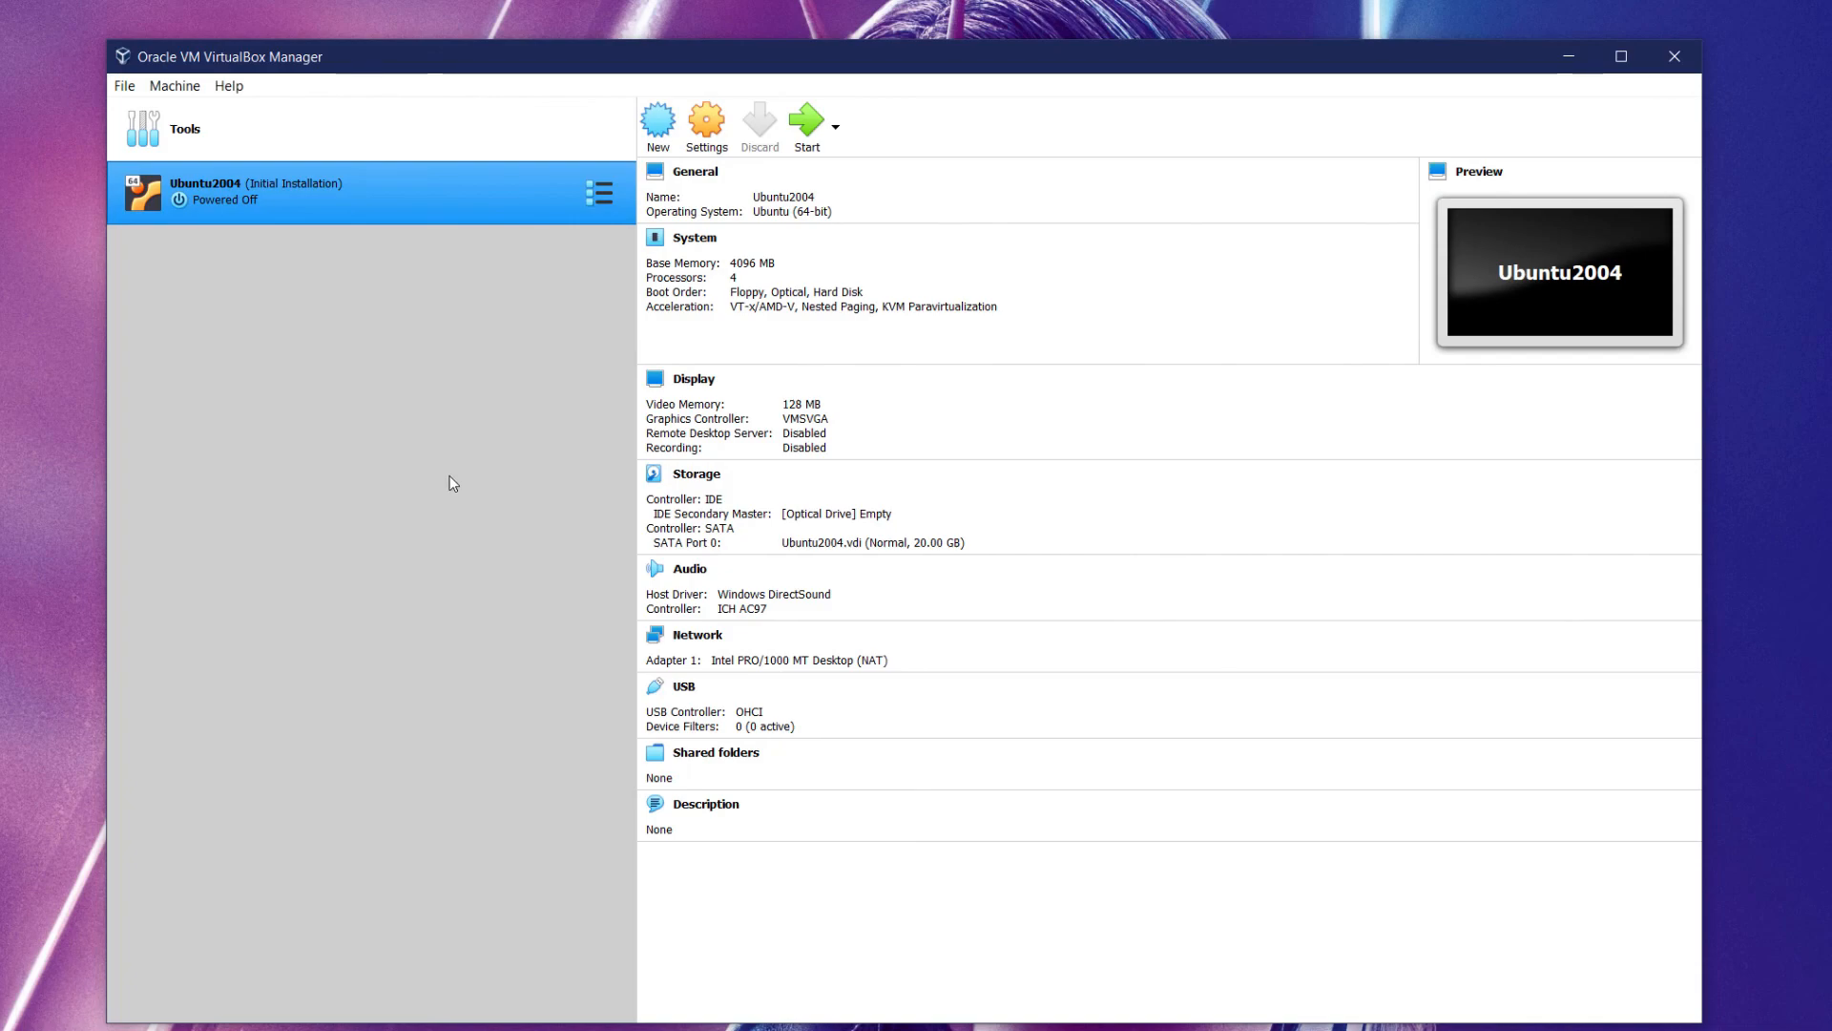
# Restore the "Initial Installation" snapshot of Ubuntu2004 without creating a snapshot of the current machine state.
pyautogui.click(592, 204)
pyautogui.click(673, 229)
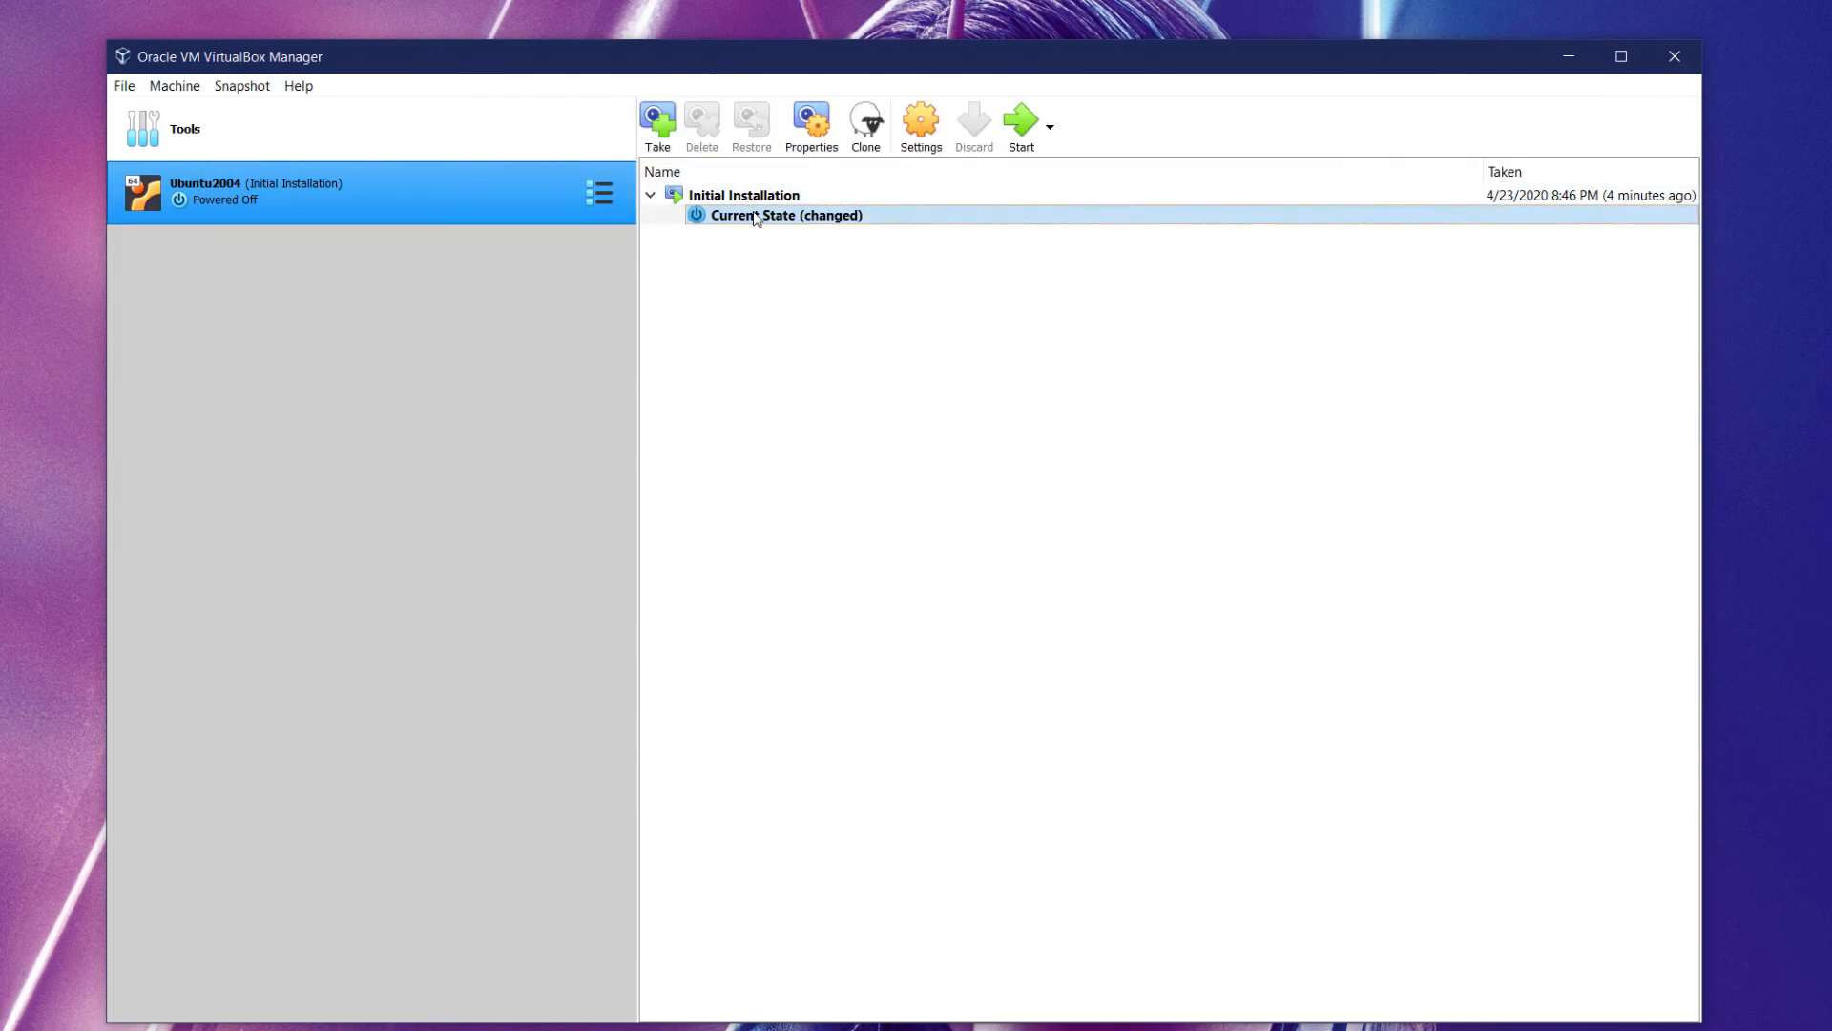
pyautogui.doubleClick(740, 197)
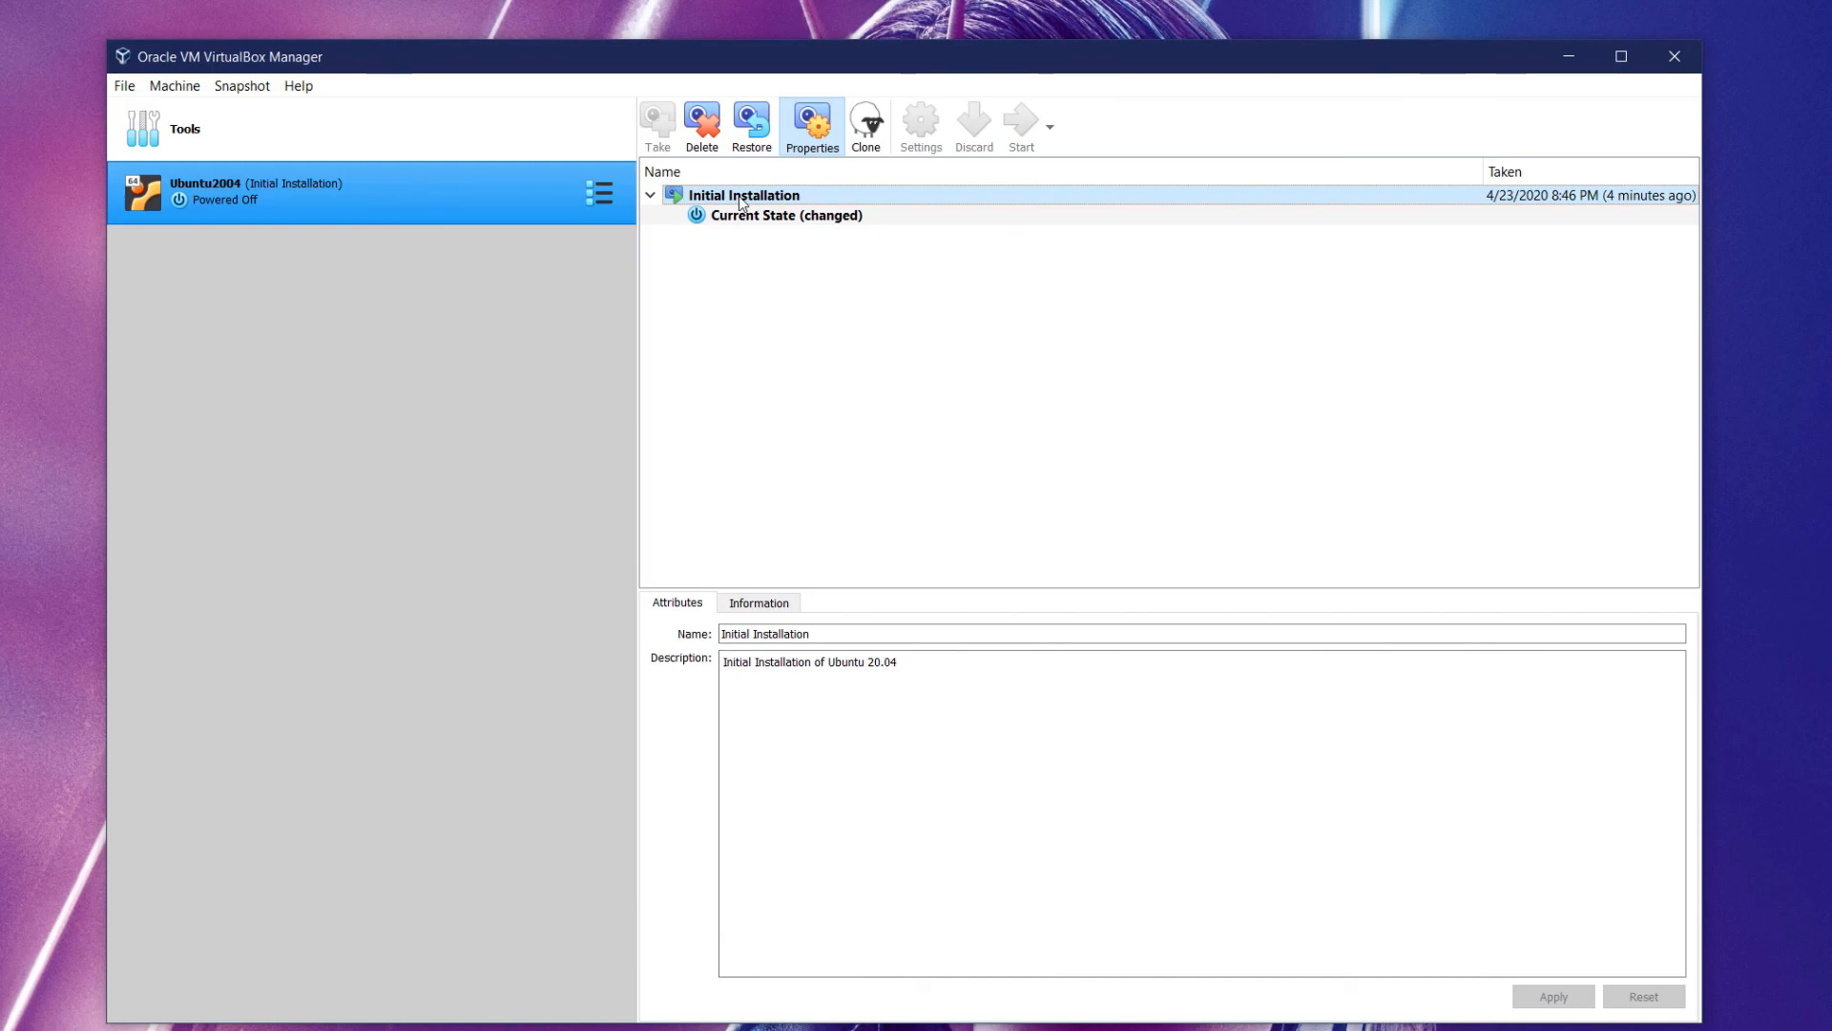
pyautogui.click(752, 124)
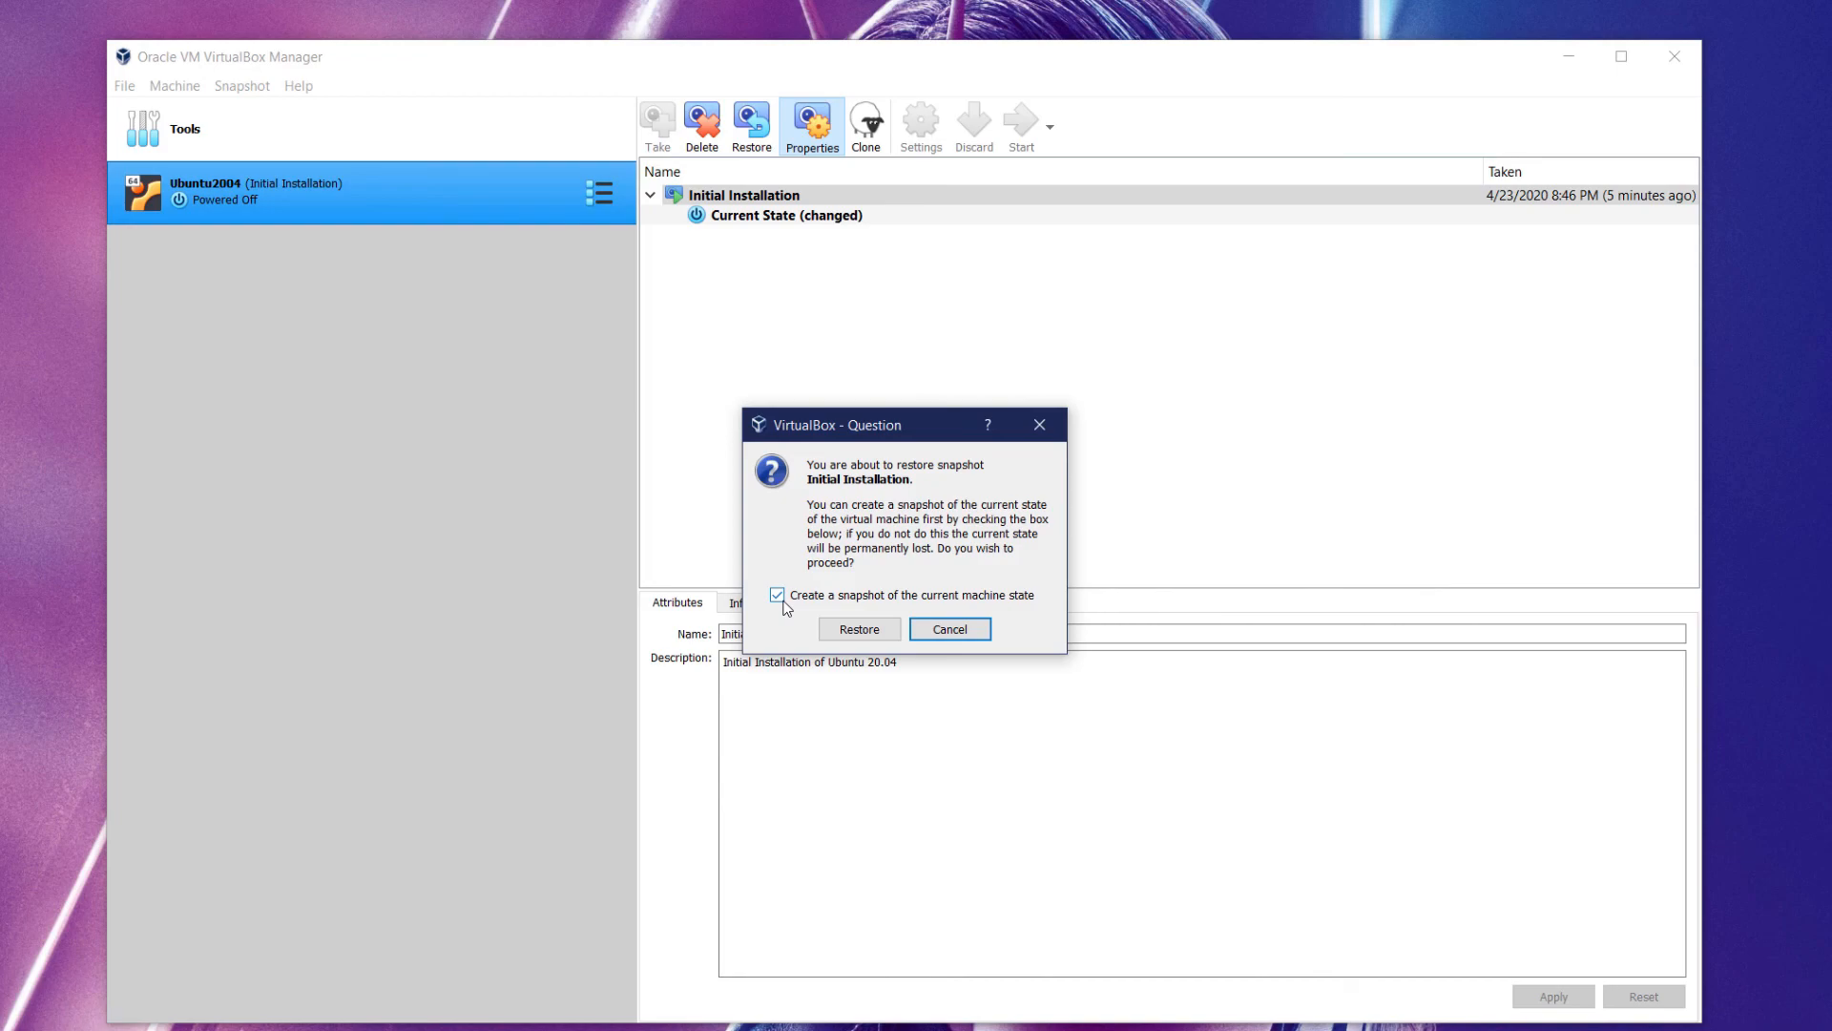
pyautogui.click(857, 627)
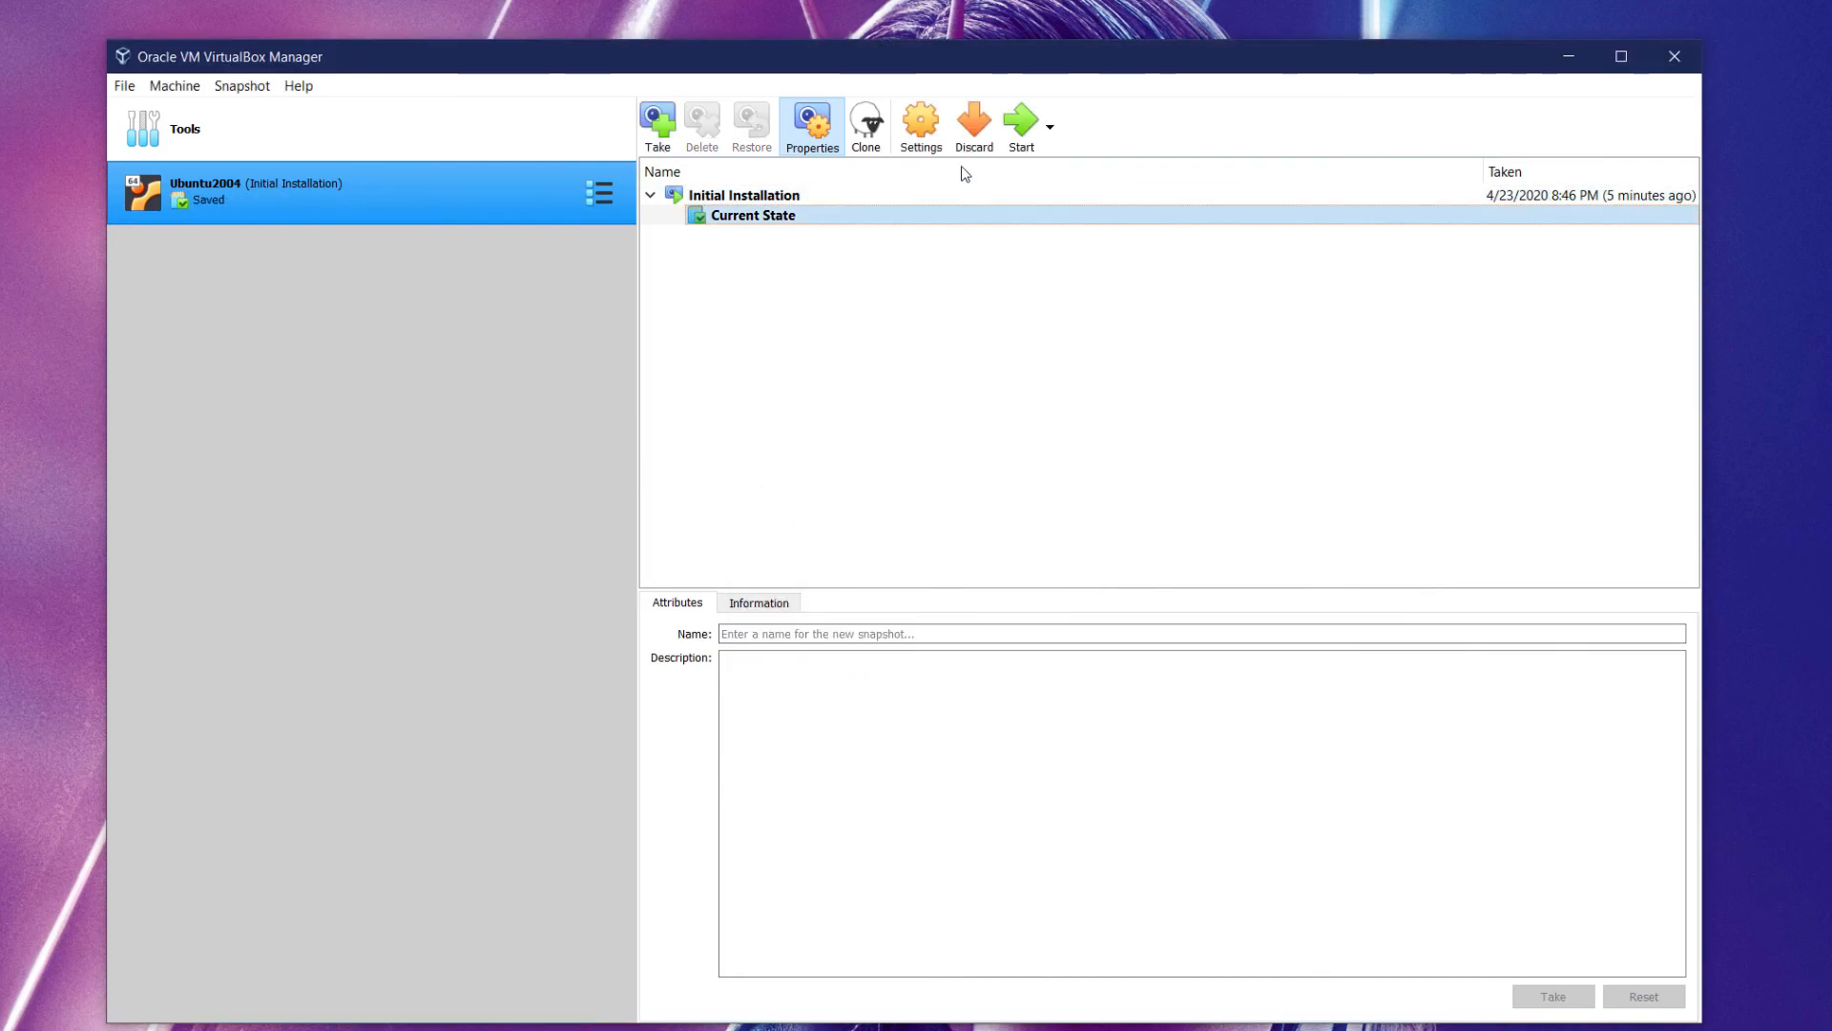
# Start the restored Ubuntu2004 virtual machine and check its installed applications for Visual Studio Code.
pyautogui.click(1023, 119)
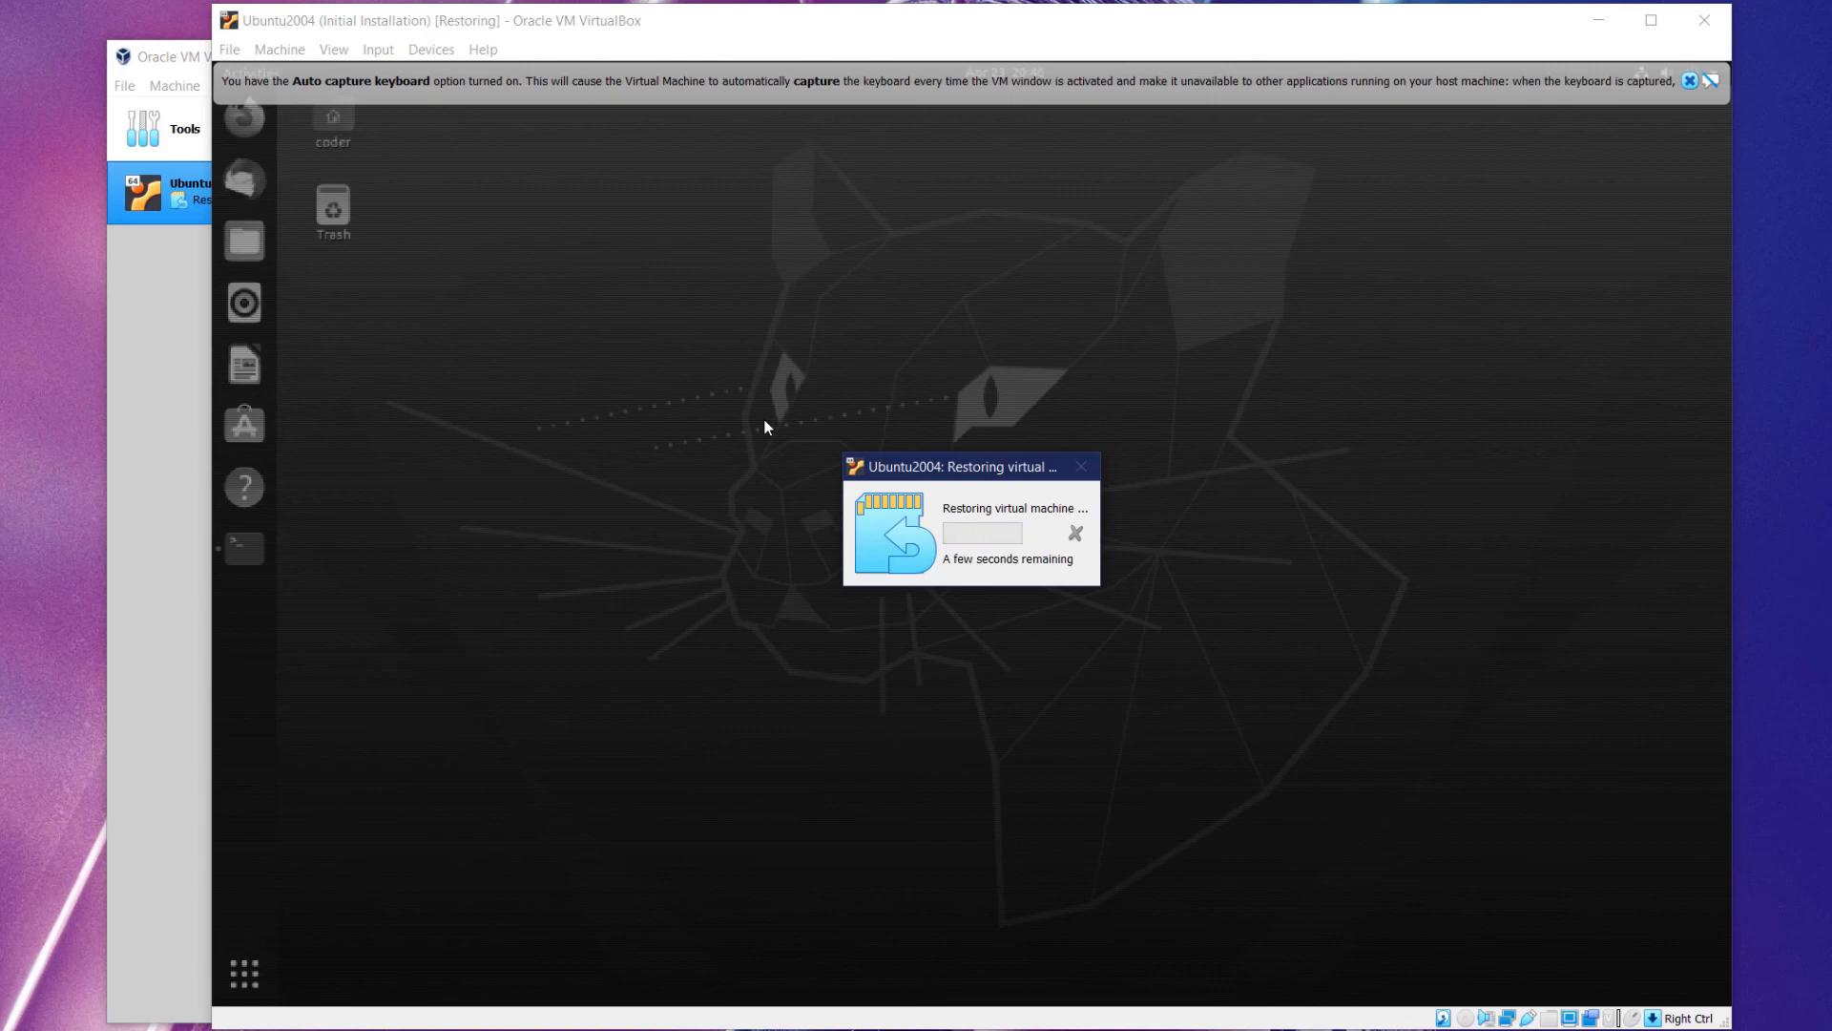
pyautogui.click(245, 1015)
pyautogui.scroll(-1, 1109, 625)
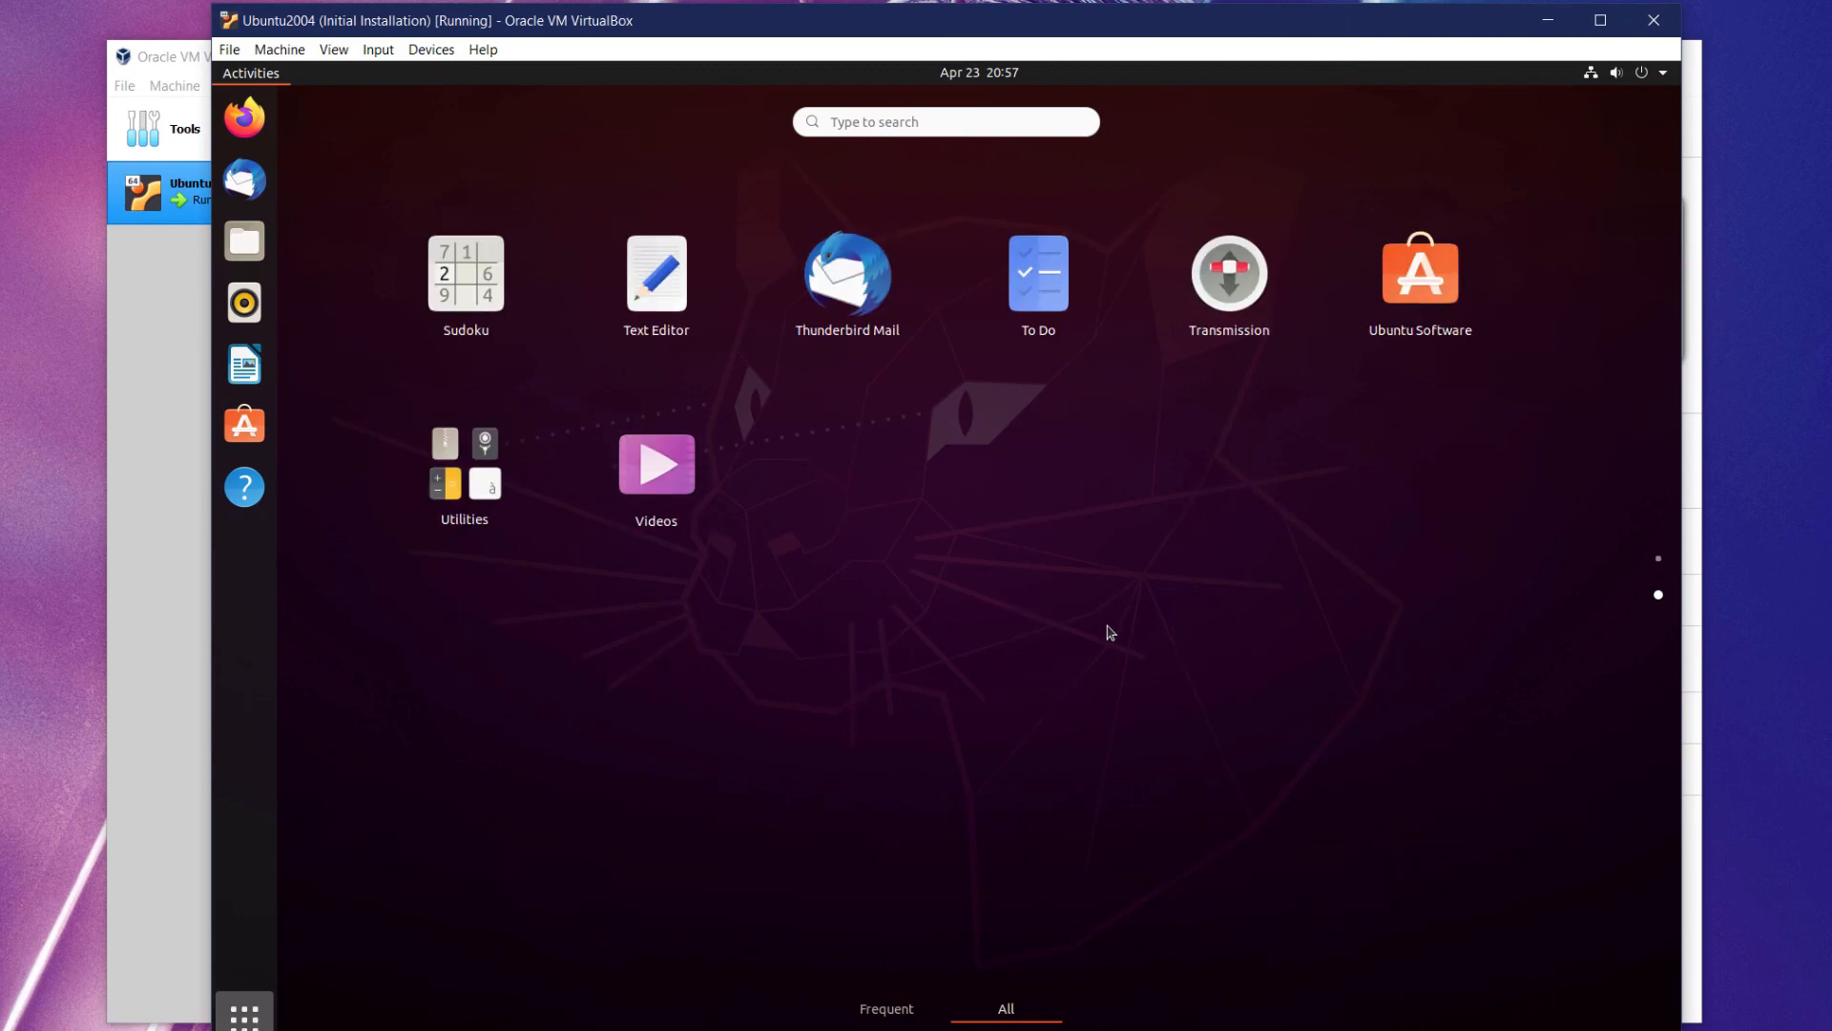
pyautogui.scroll(1, 1110, 633)
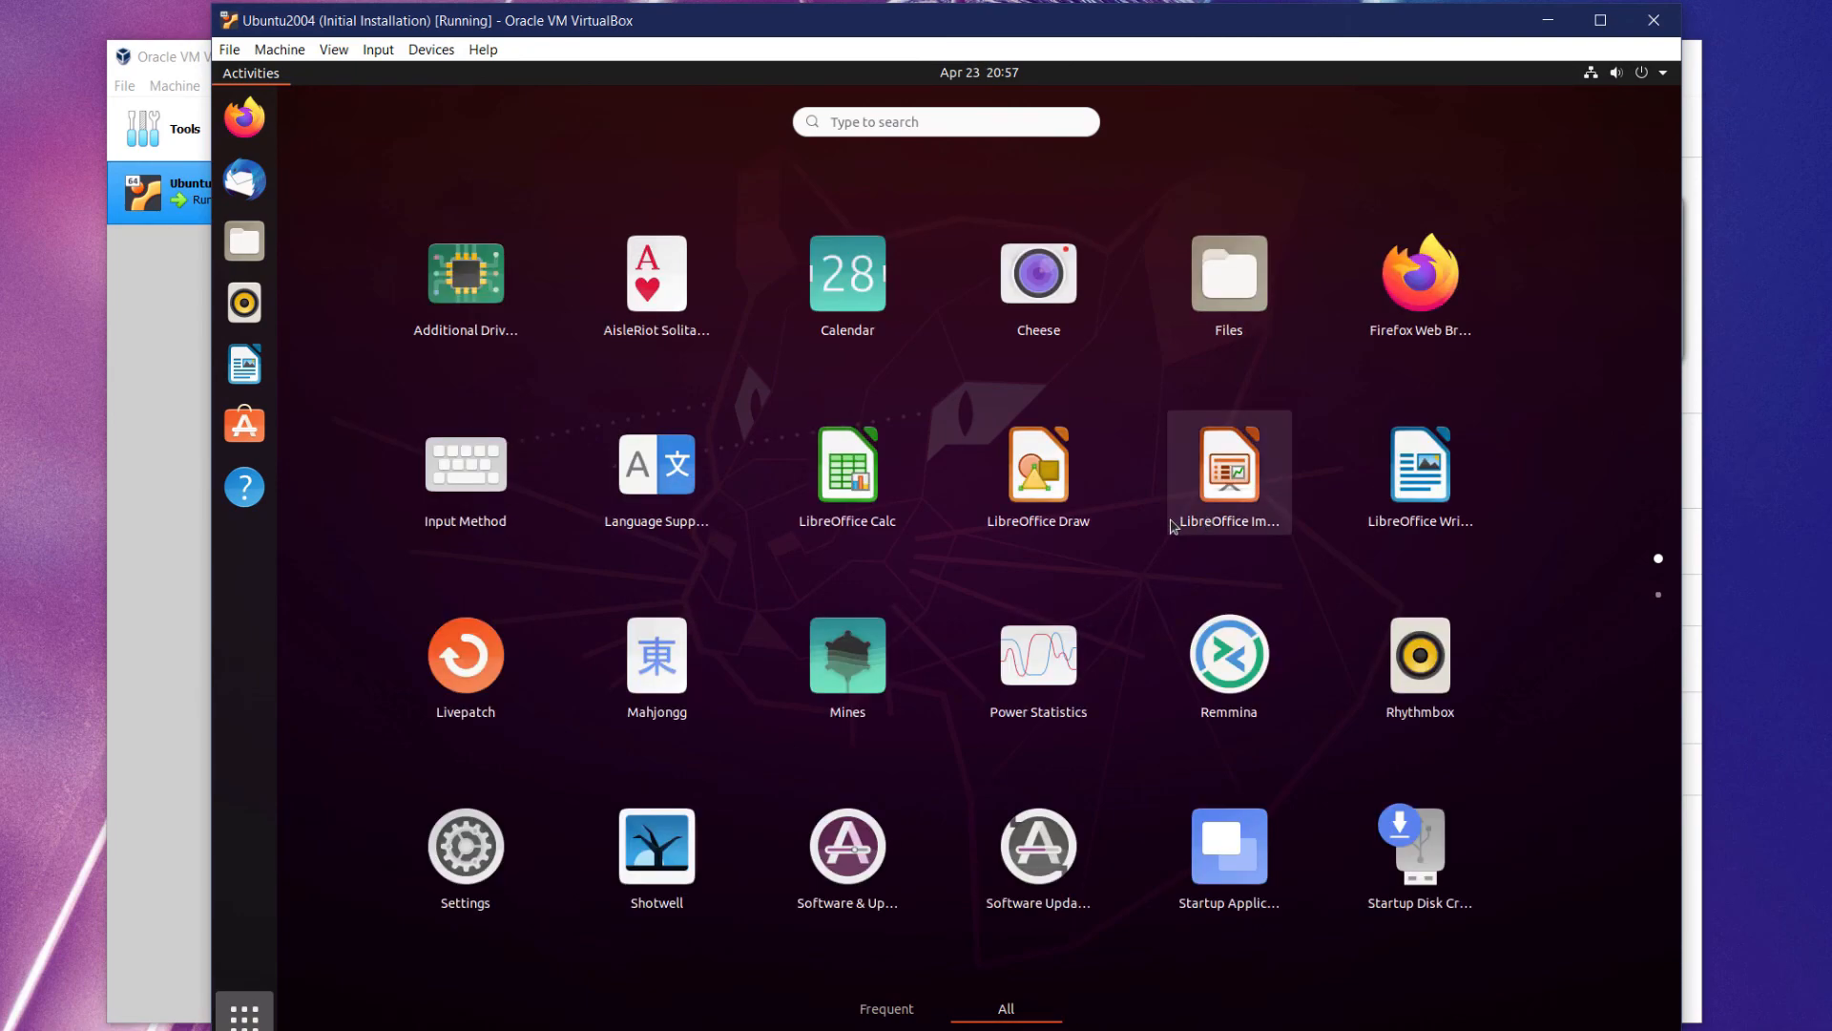
pyautogui.scroll(-1, 1136, 552)
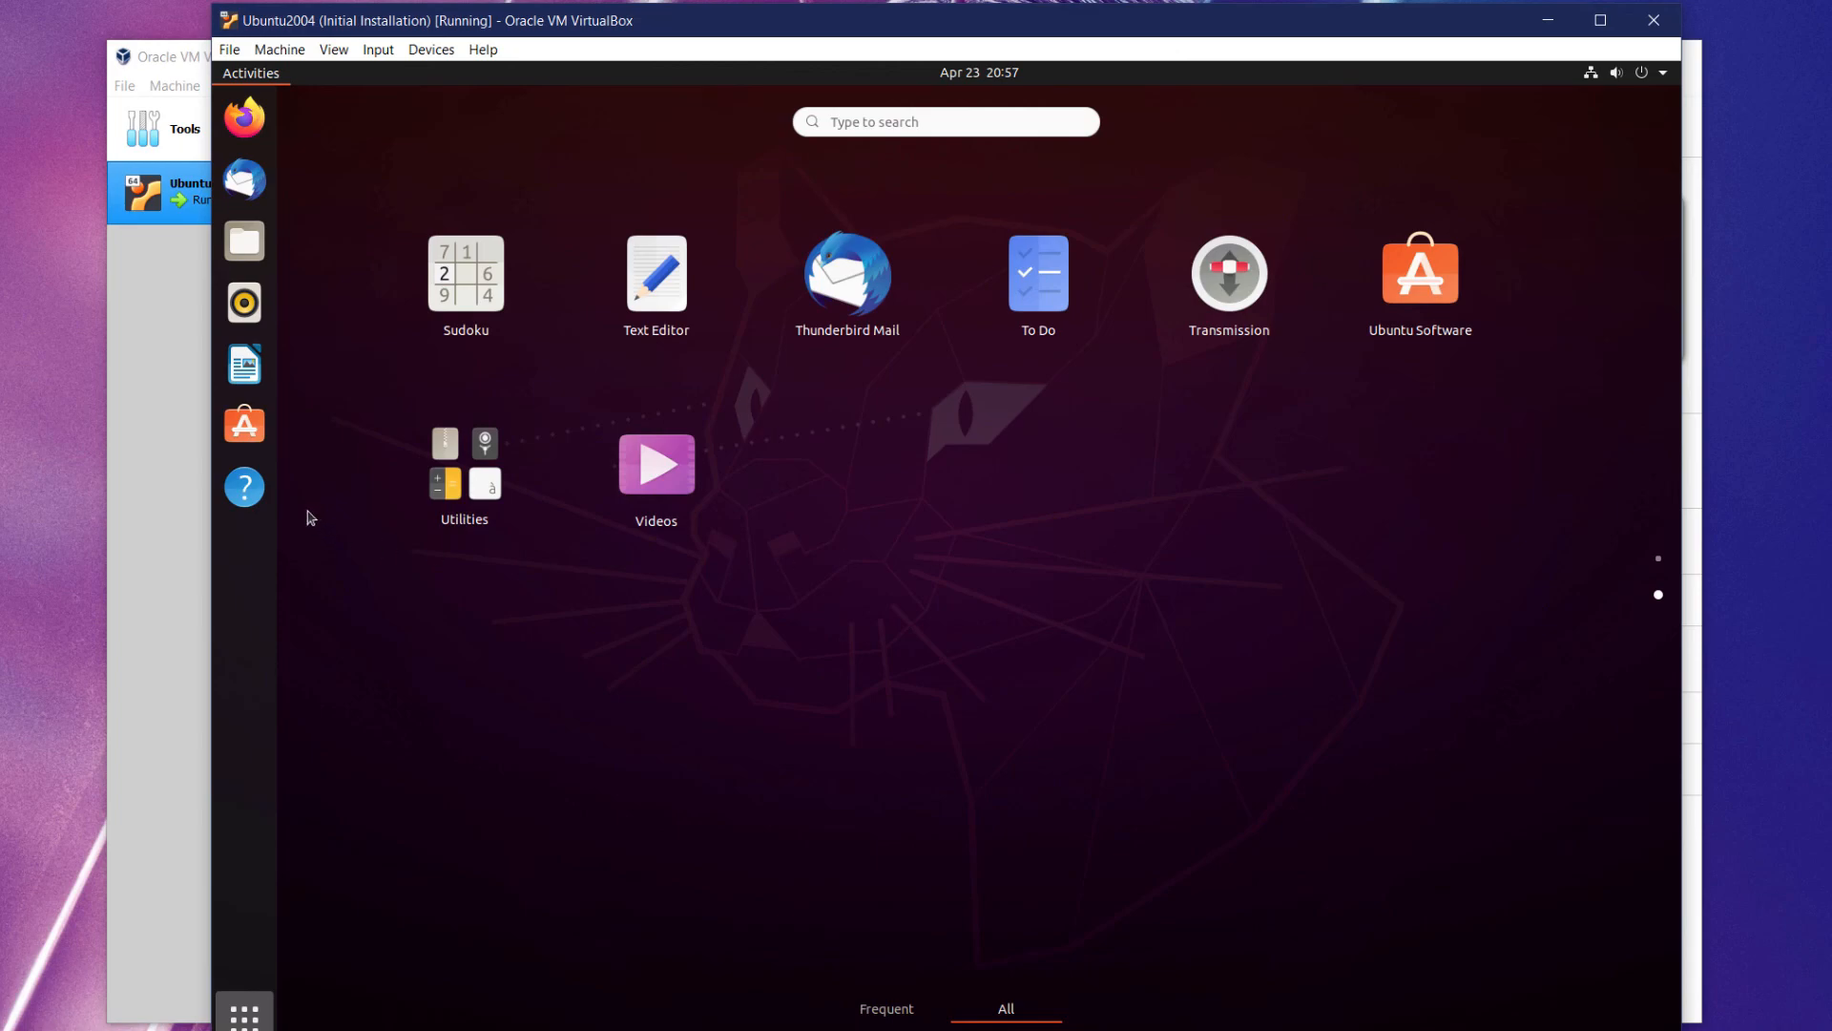
# Check the install status of Visual Studio Code under Development in Ubuntu Software, and close the store.
pyautogui.click(244, 425)
pyautogui.click(566, 971)
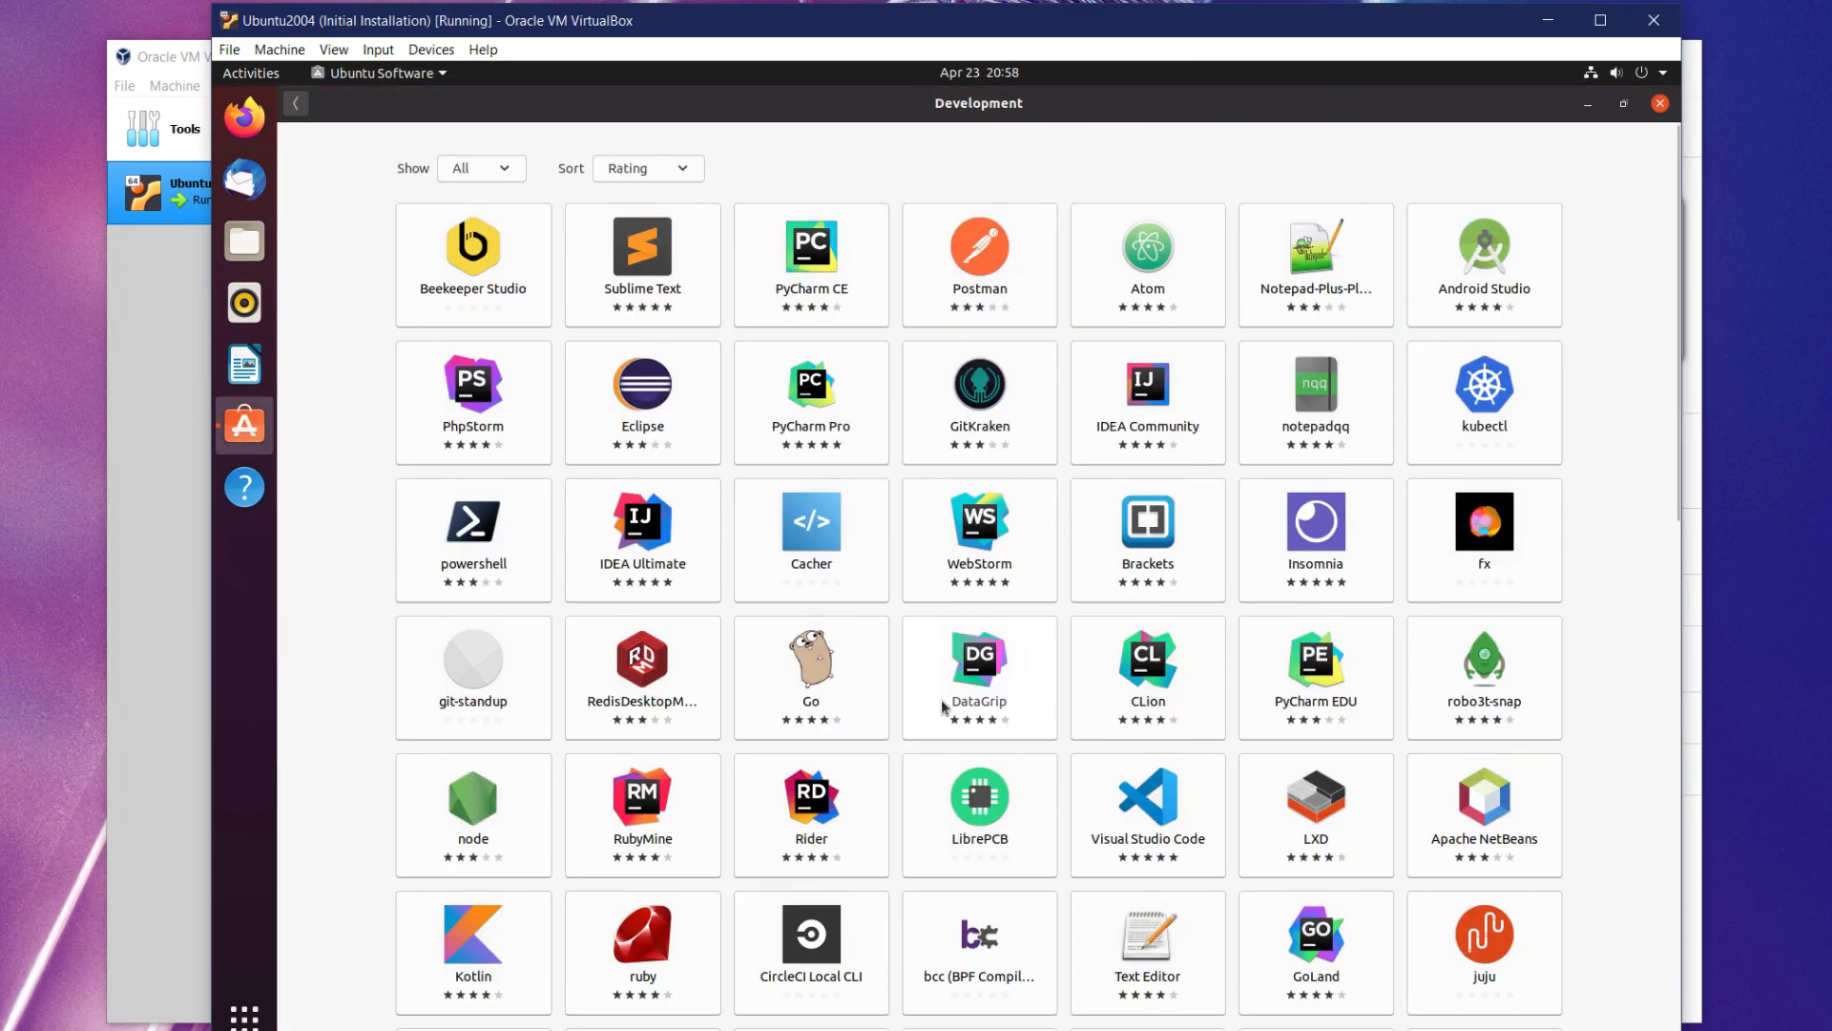
pyautogui.click(1168, 778)
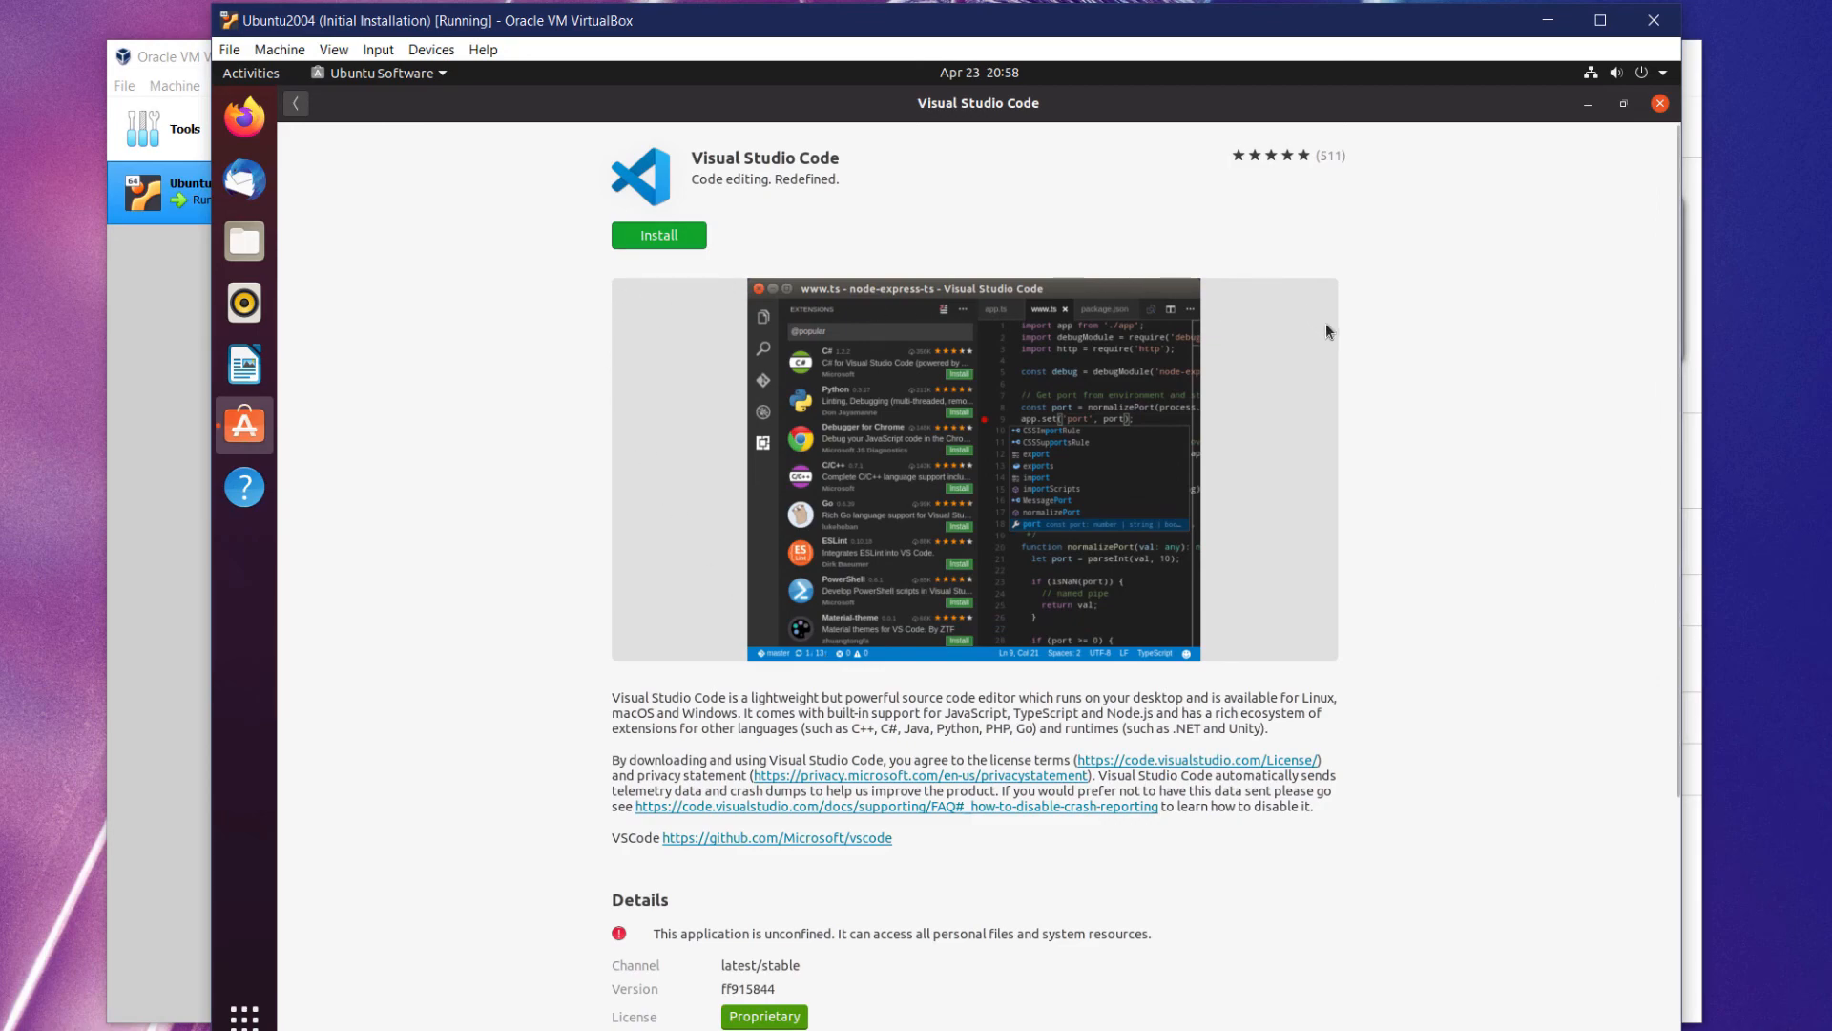
pyautogui.click(1661, 105)
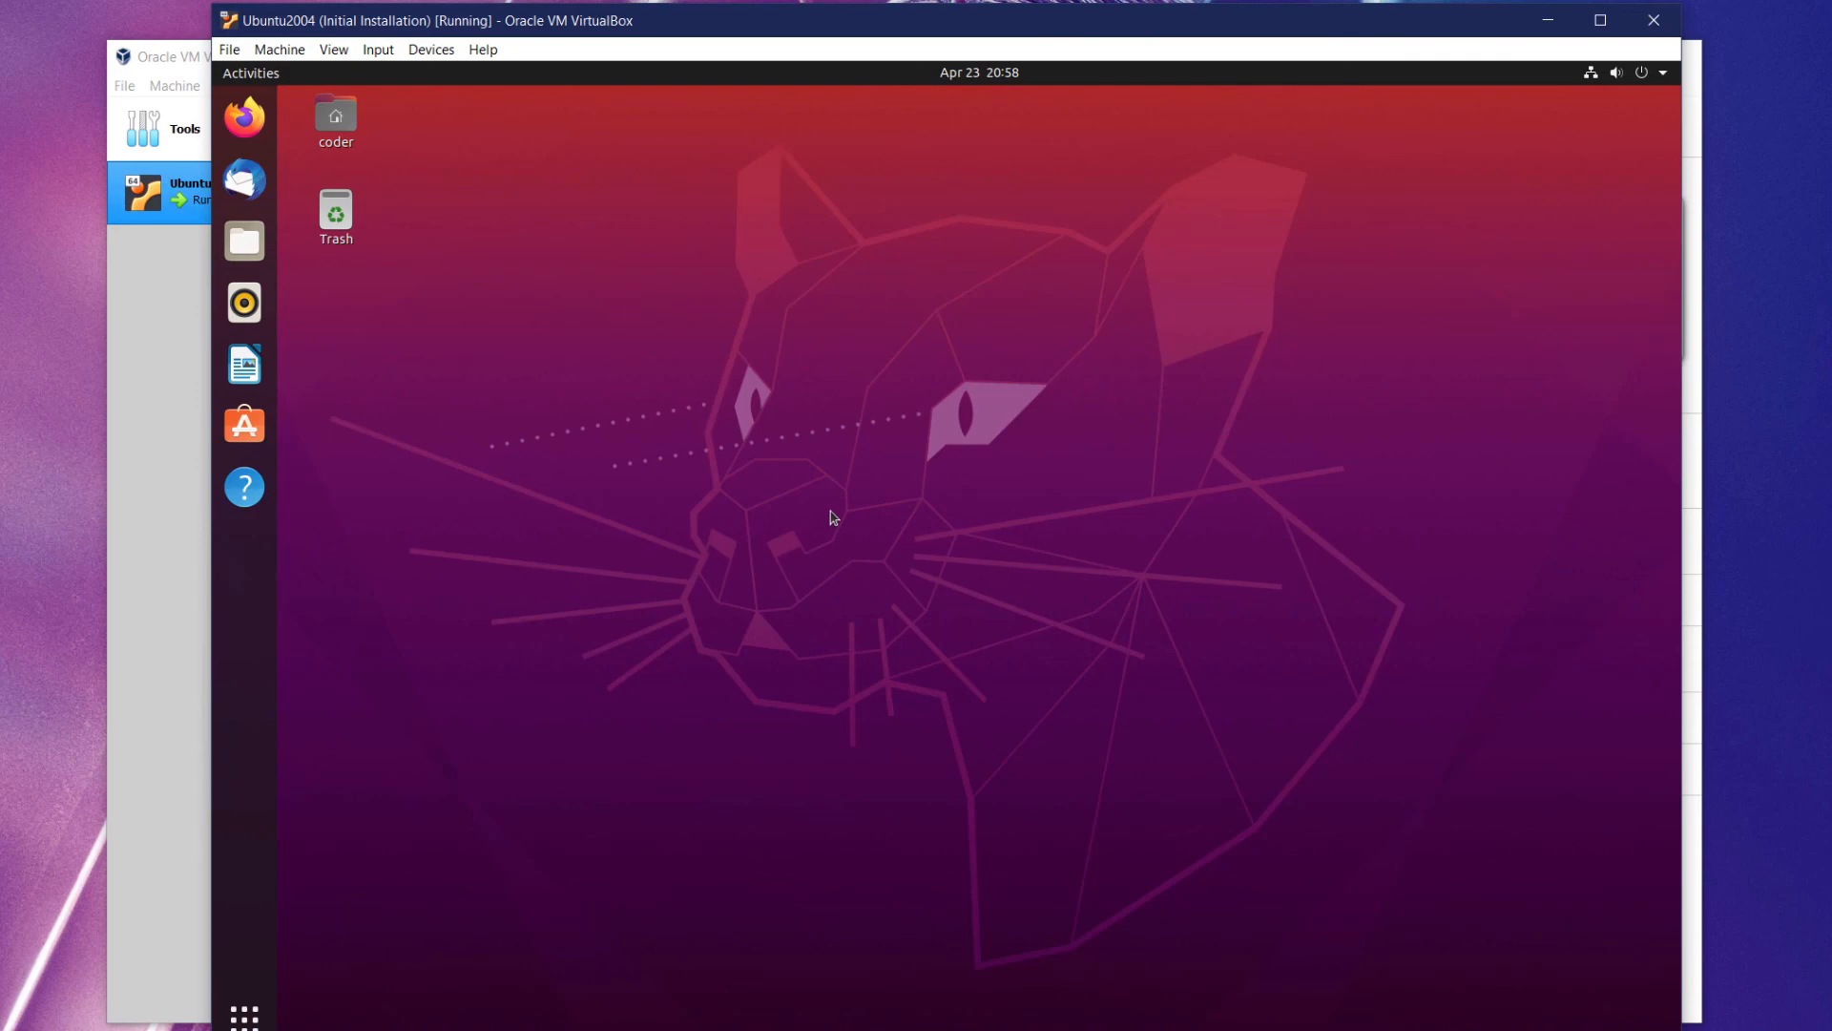
# Shut down the restored Ubuntu system and confirm the power-off.
pyautogui.click(1663, 76)
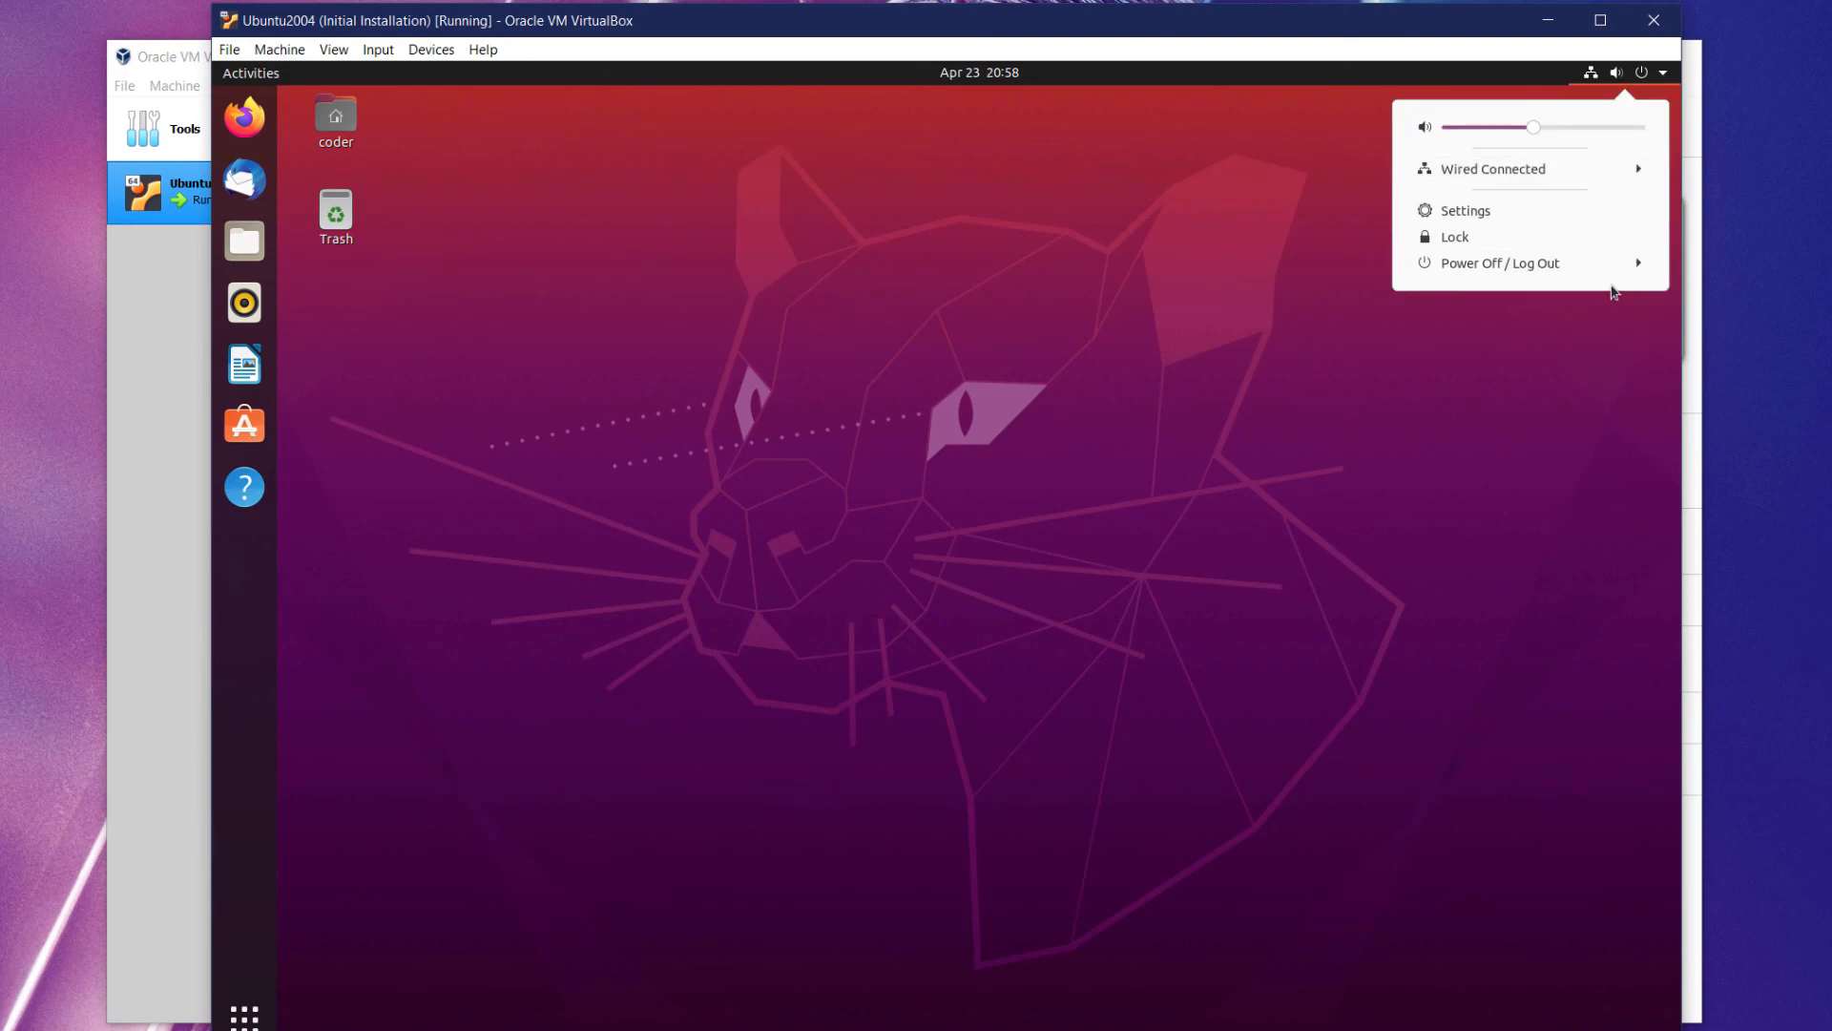
pyautogui.click(1634, 271)
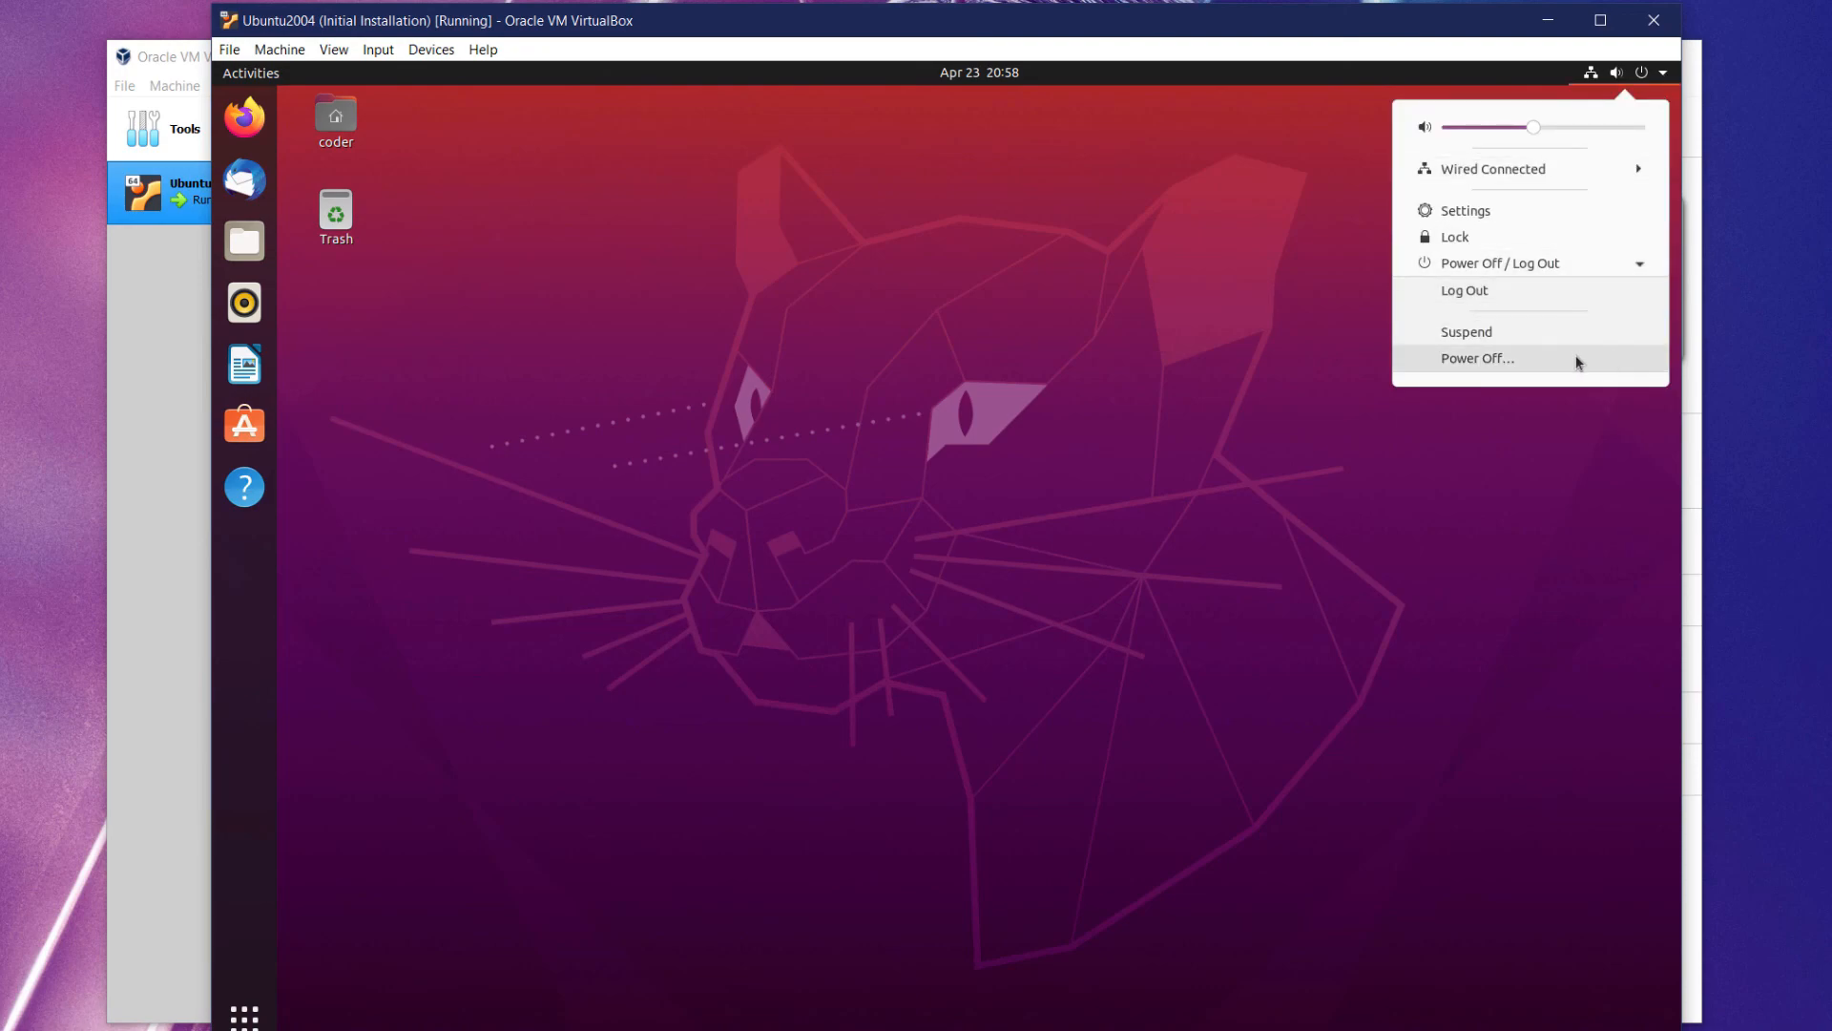
pyautogui.click(1578, 358)
pyautogui.click(1080, 618)
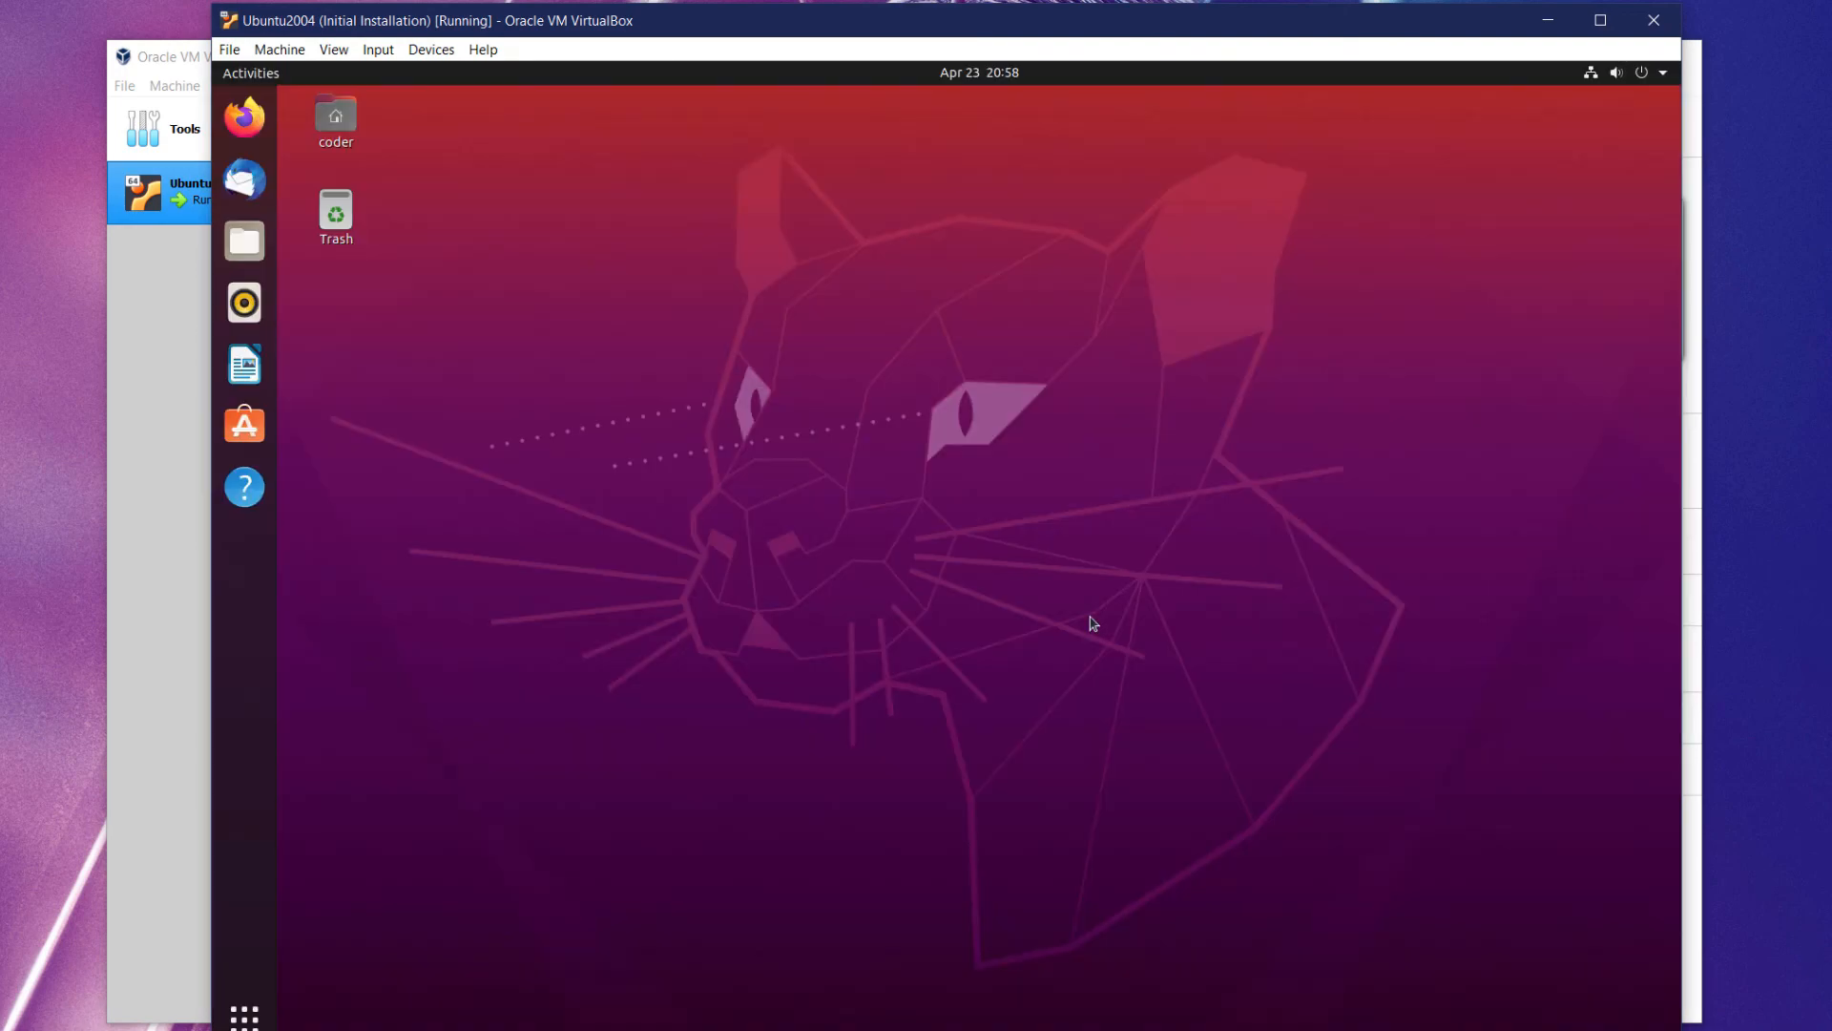